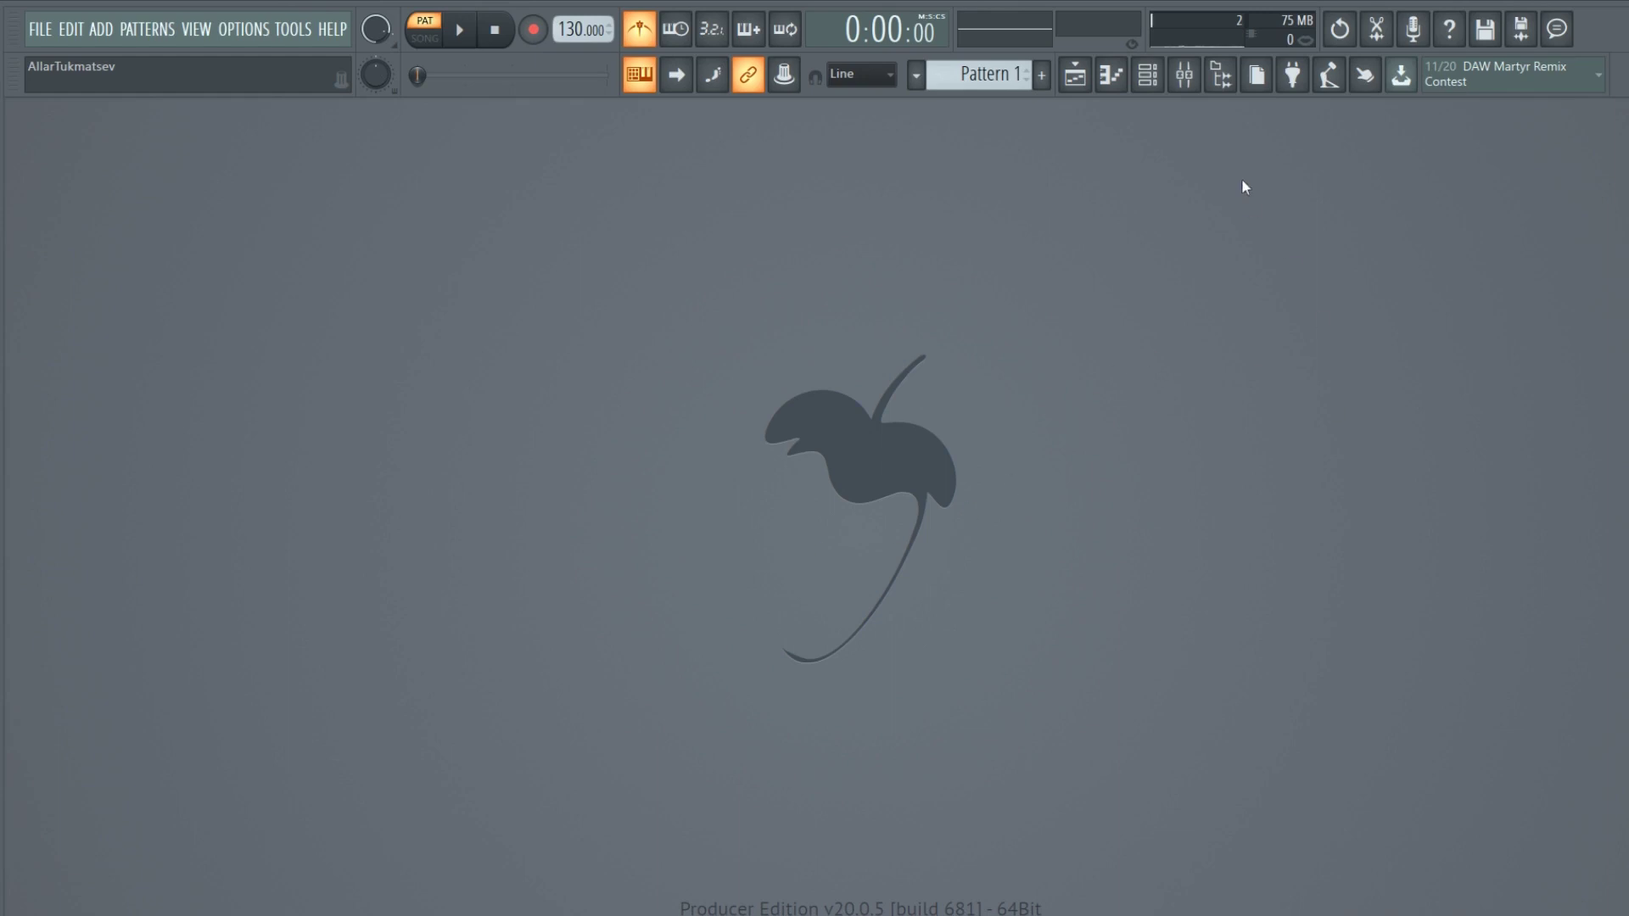
Show the channel rack and place it near the upper middle of the workspace.
click(1153, 85)
drag(435, 179, 860, 195)
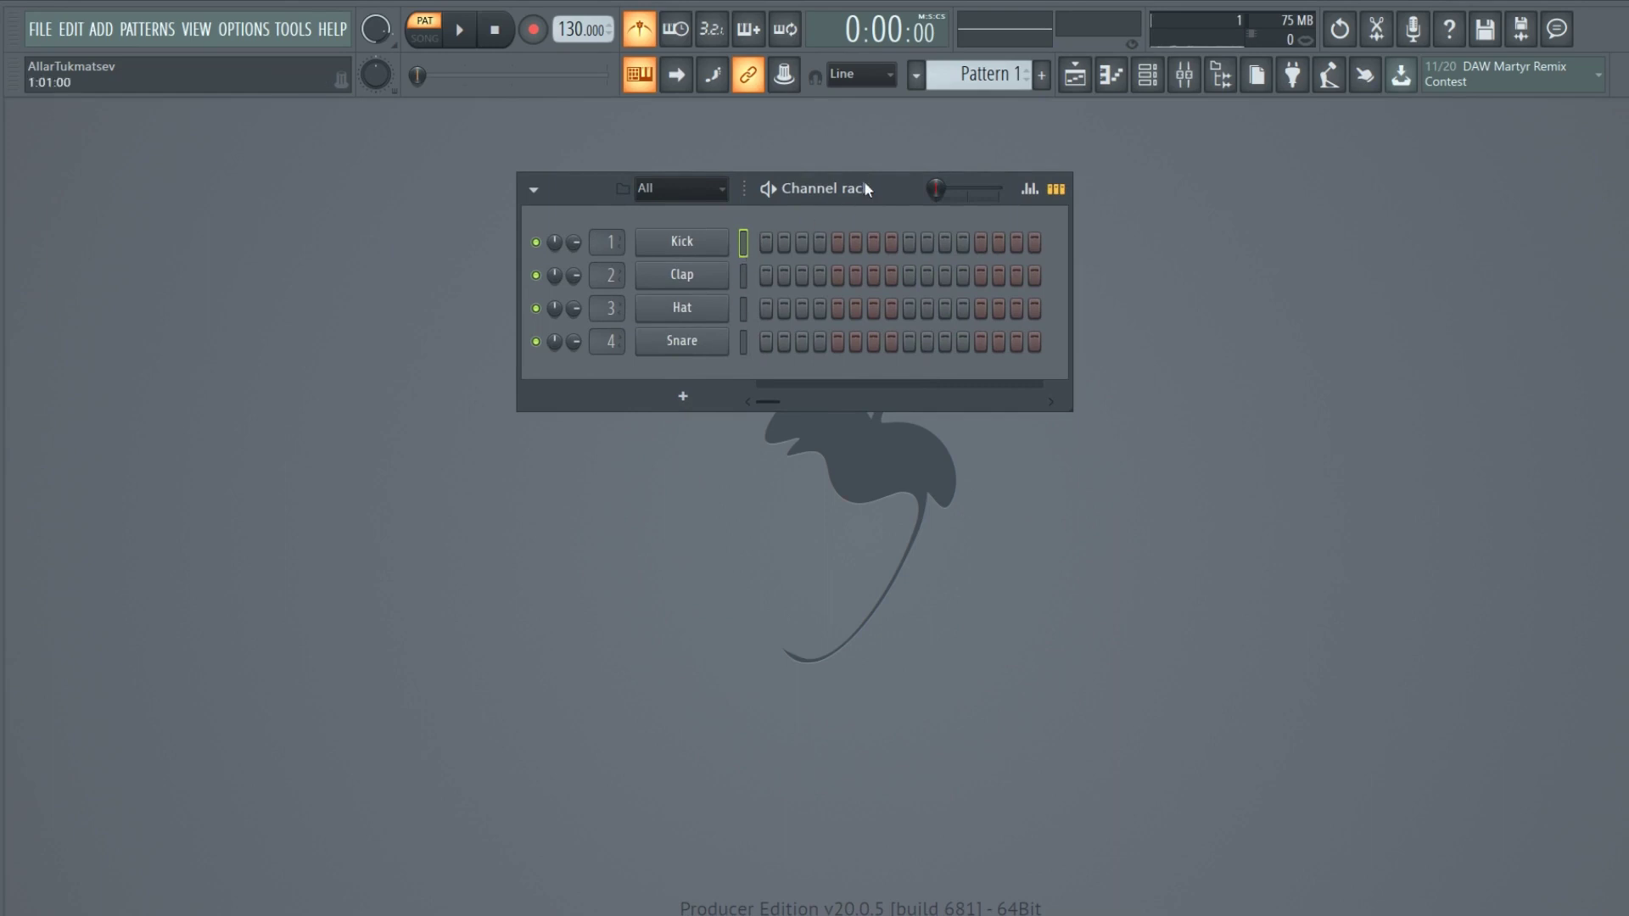
drag(863, 190, 869, 193)
Turn off the metronome and set the project tempo to 140 BPM.
click(640, 29)
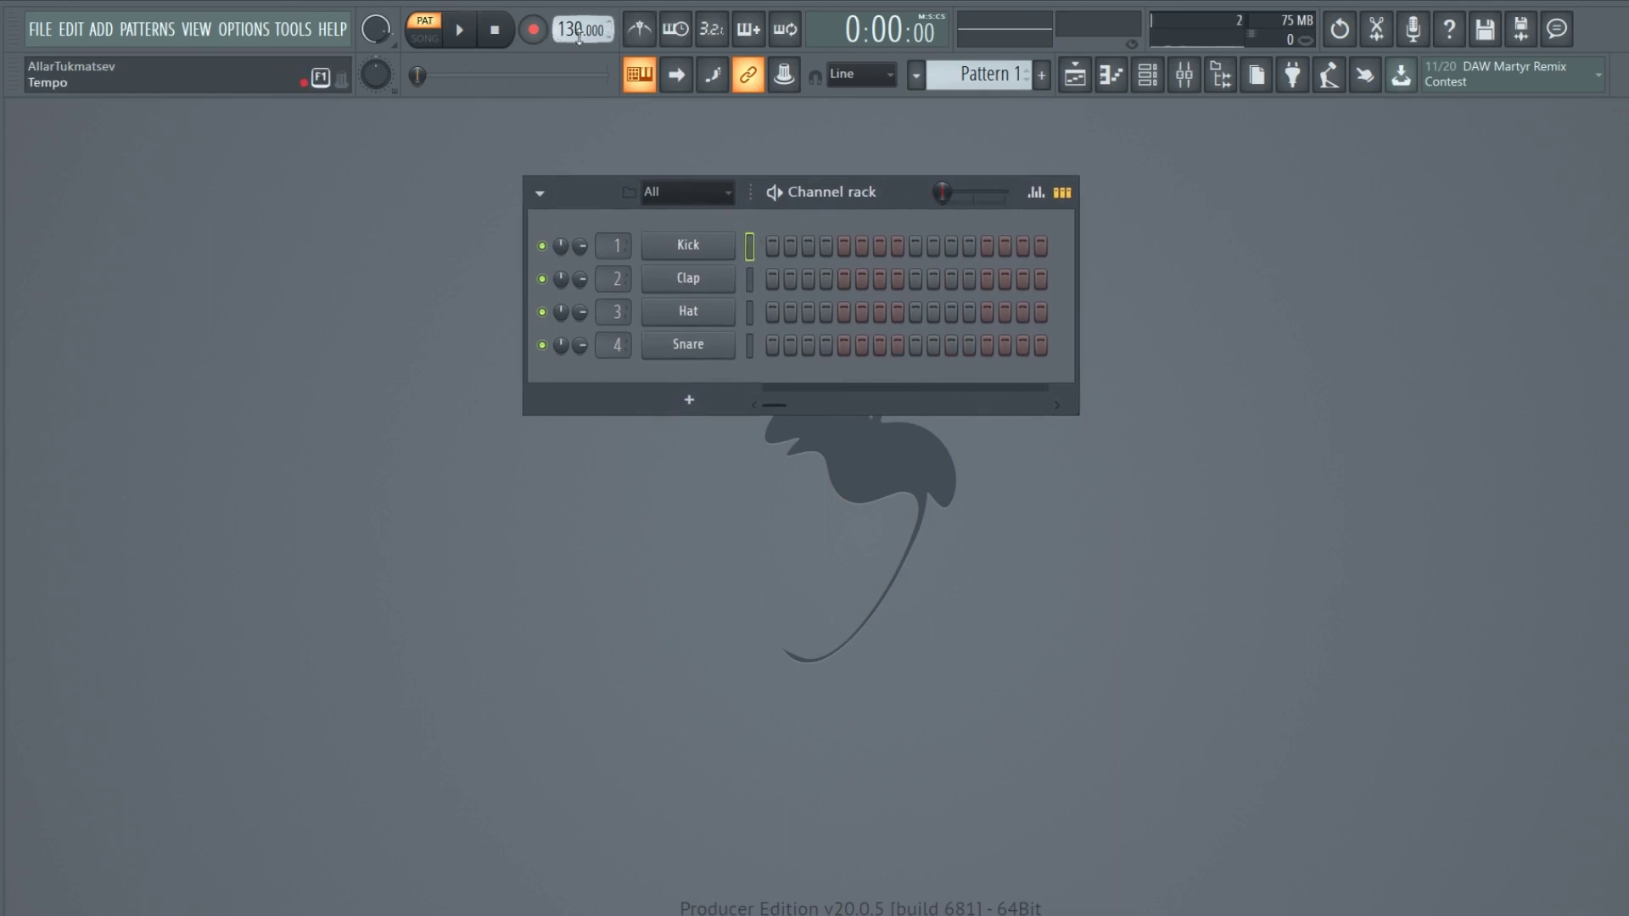
drag(573, 34, 573, 28)
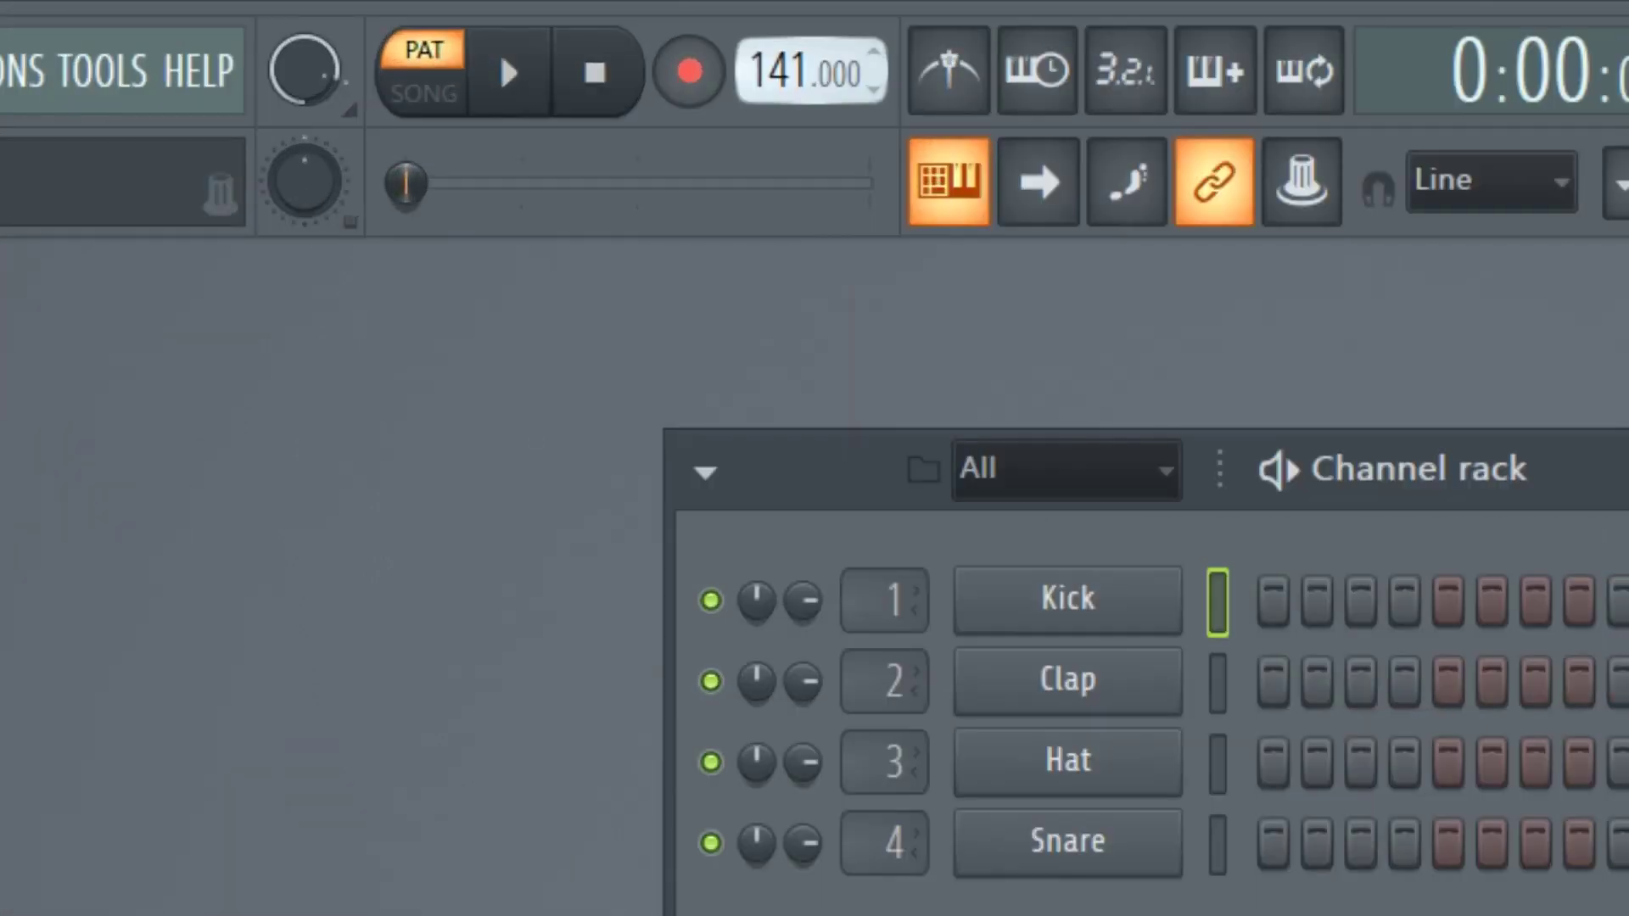
drag(810, 72, 866, 153)
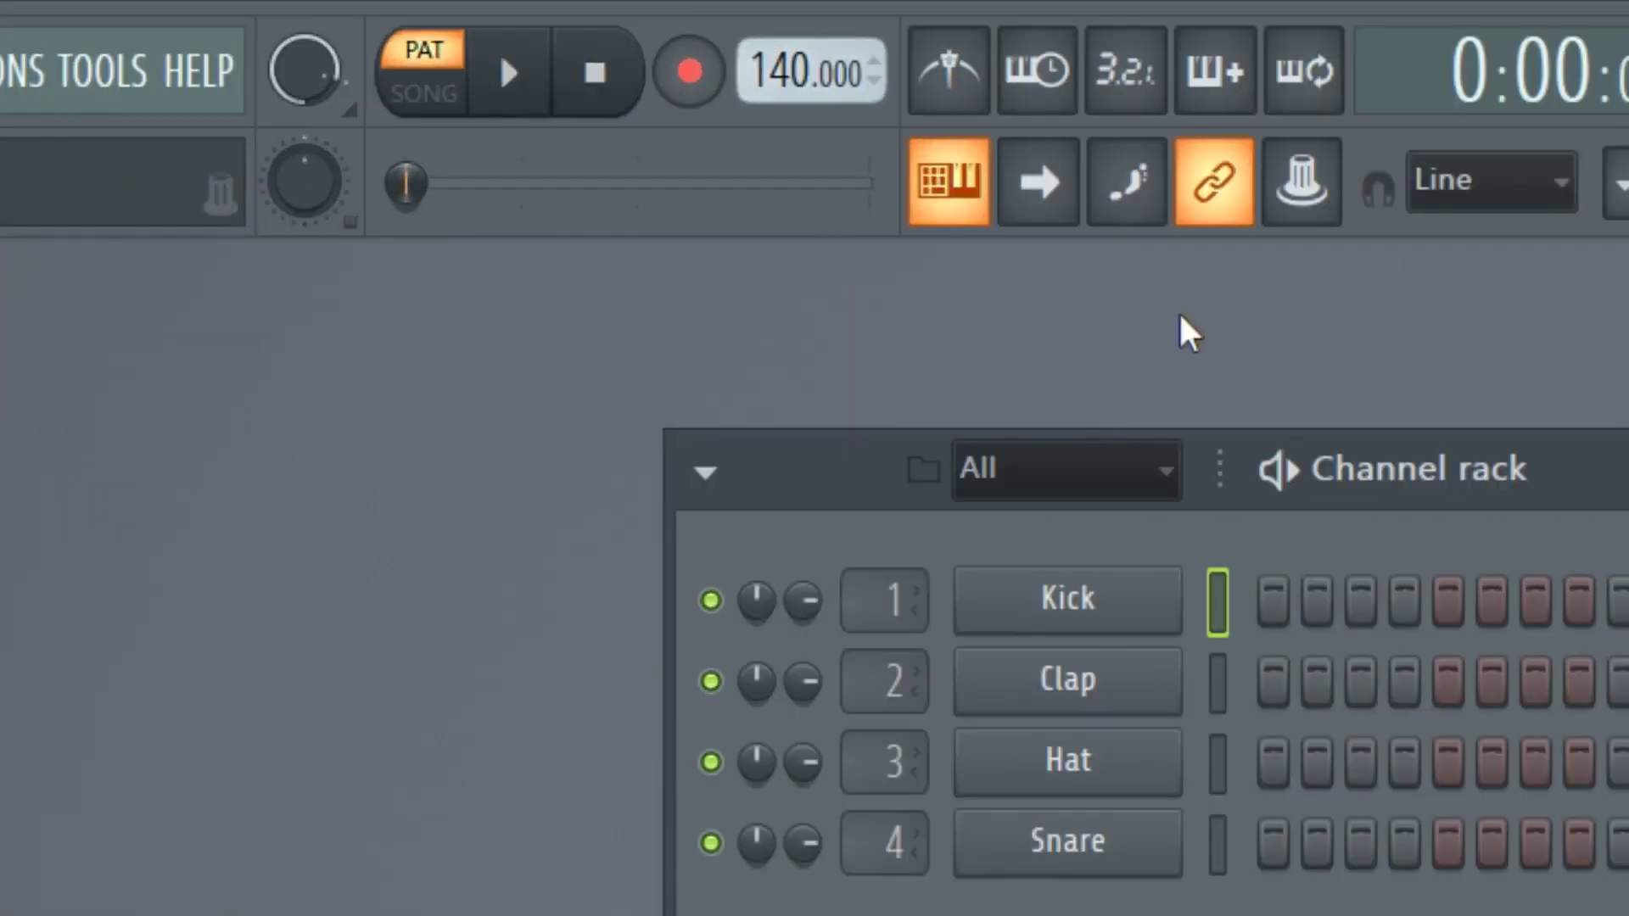
drag(877, 188, 869, 192)
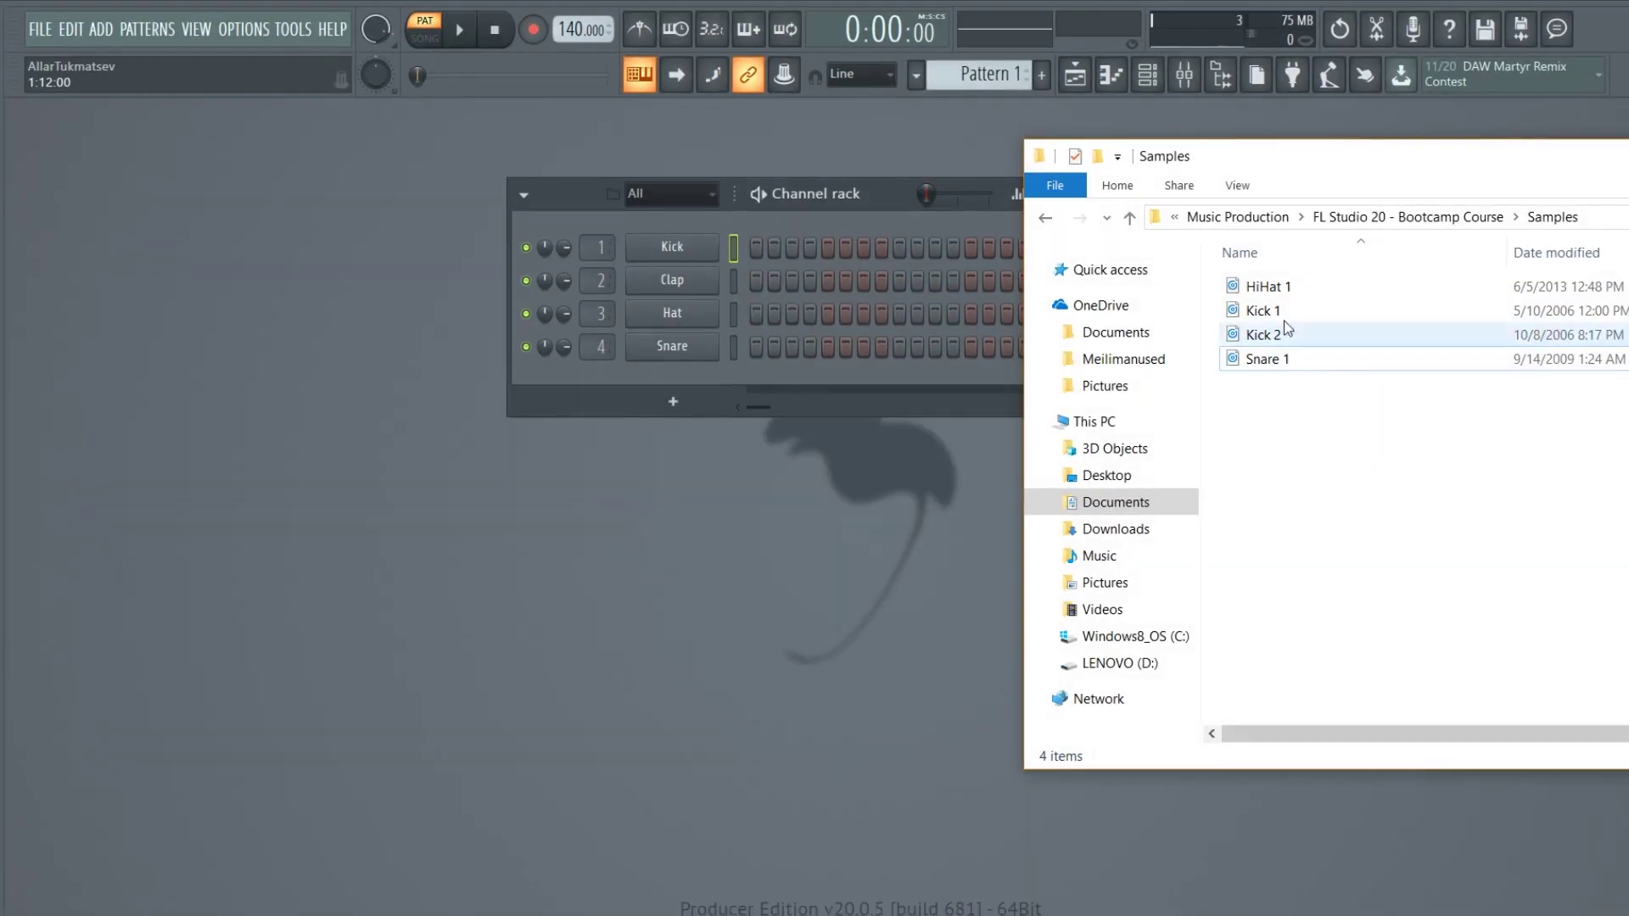
Replace the four default channels with the Kick 1, Kick 2, HiHat 1 and Snare 1 files from the Samples folder, in that order.
drag(1014, 261, 294, 174)
drag(742, 247, 685, 246)
drag(1268, 335, 690, 278)
mouse_move(988, 901)
click(1023, 836)
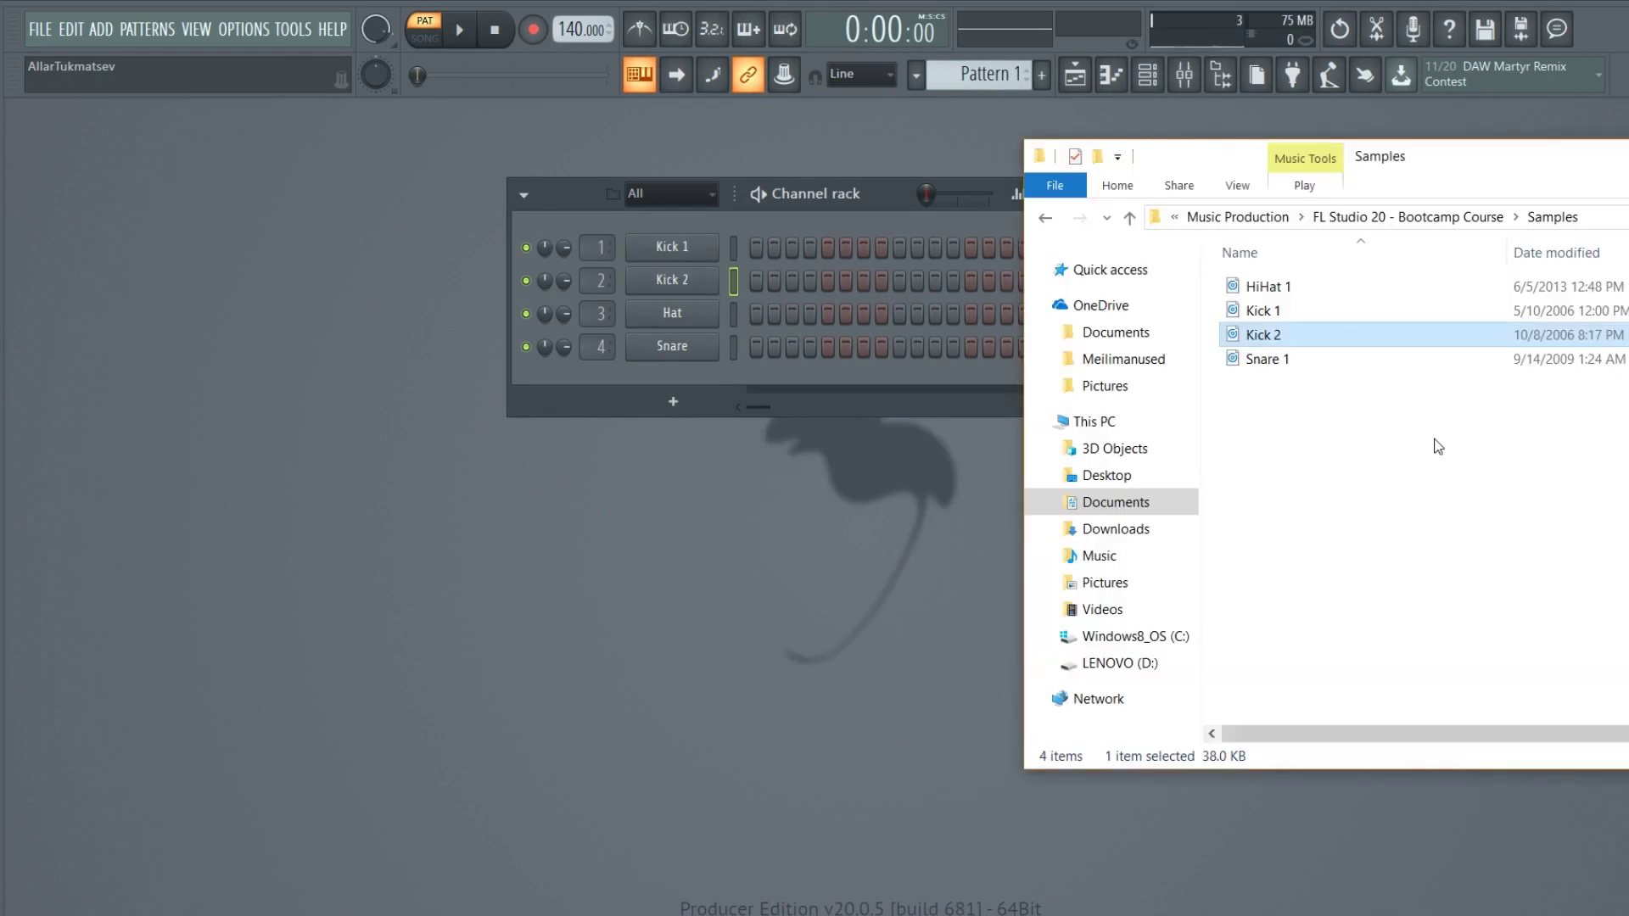
drag(1317, 298, 691, 318)
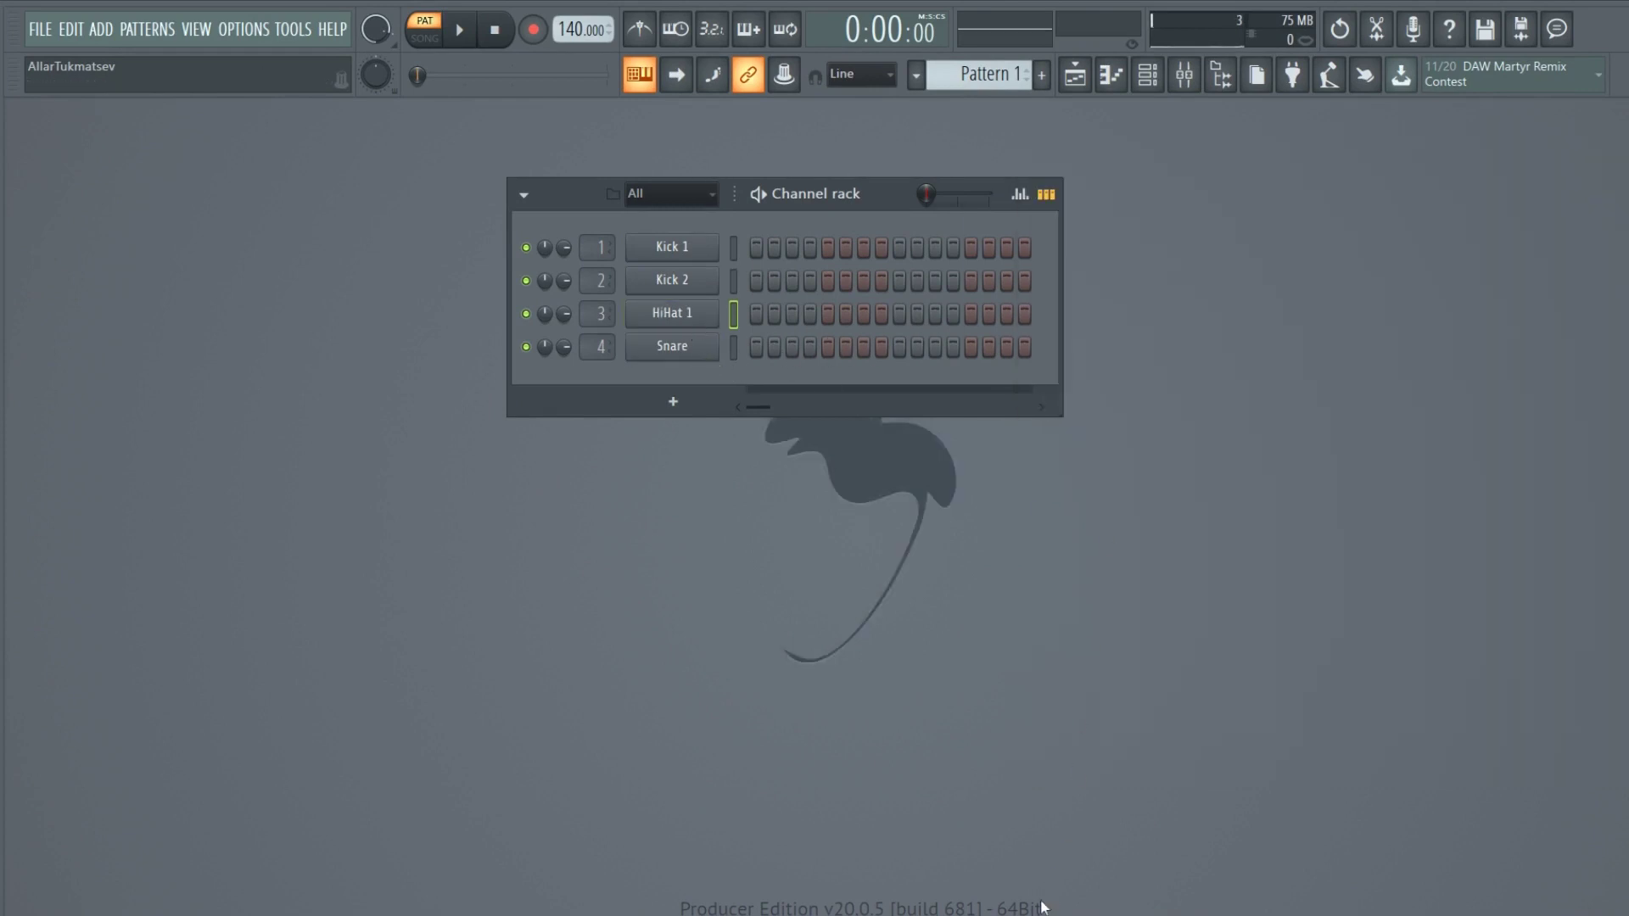
click(1114, 796)
drag(1267, 359, 662, 341)
Select each of the four sample channels in turn, ending with Kick 1 selected.
click(733, 241)
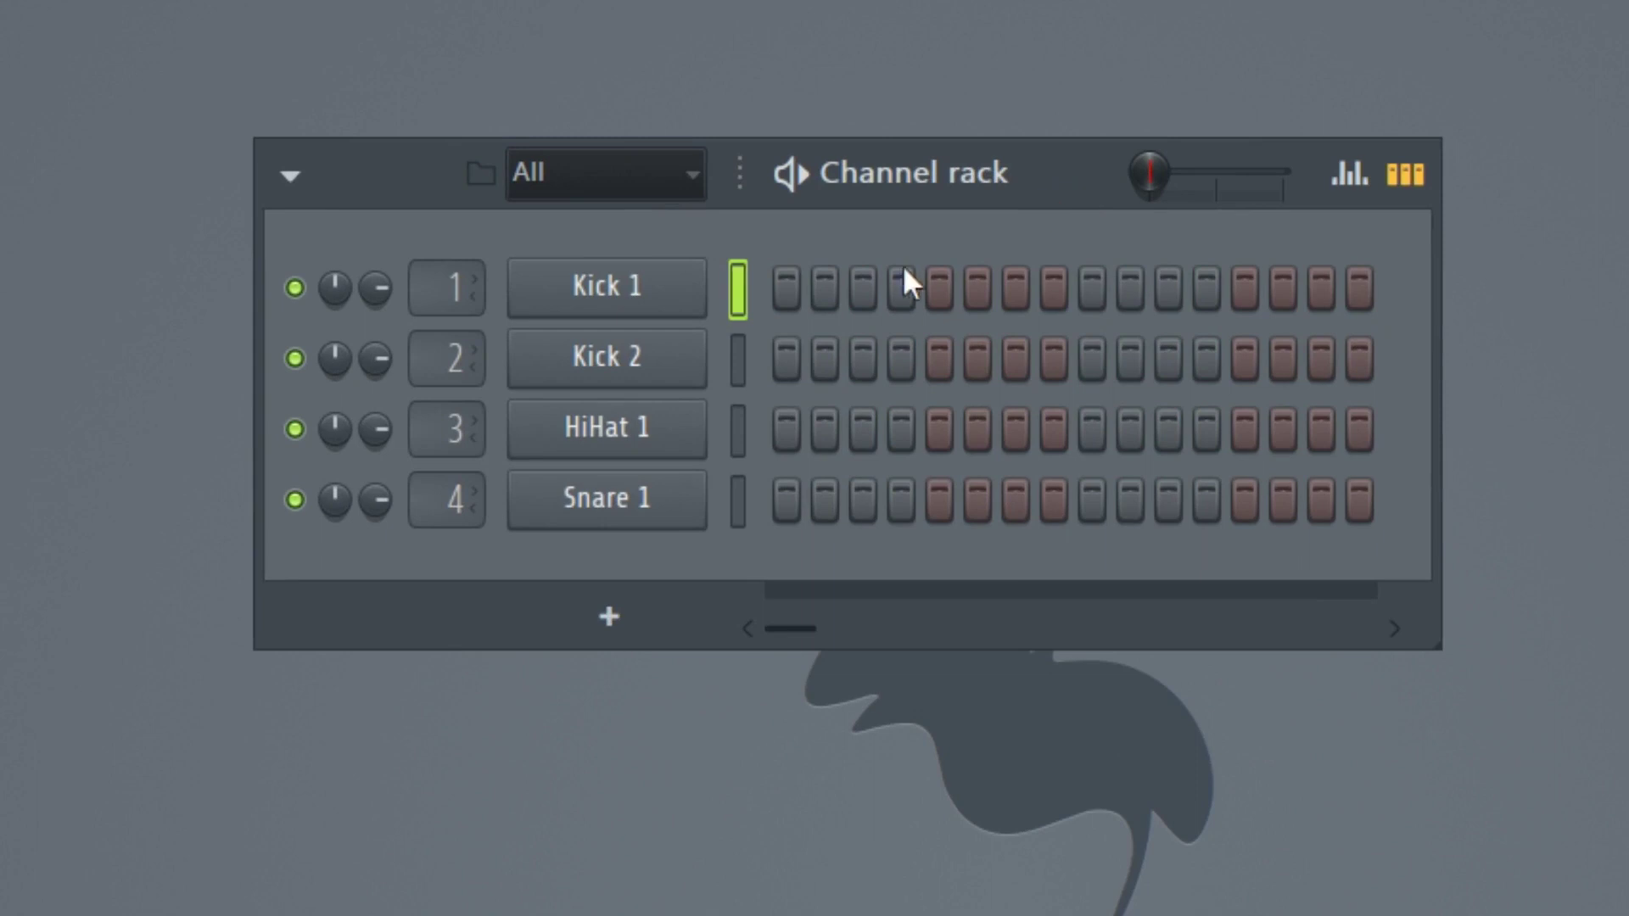
click(746, 360)
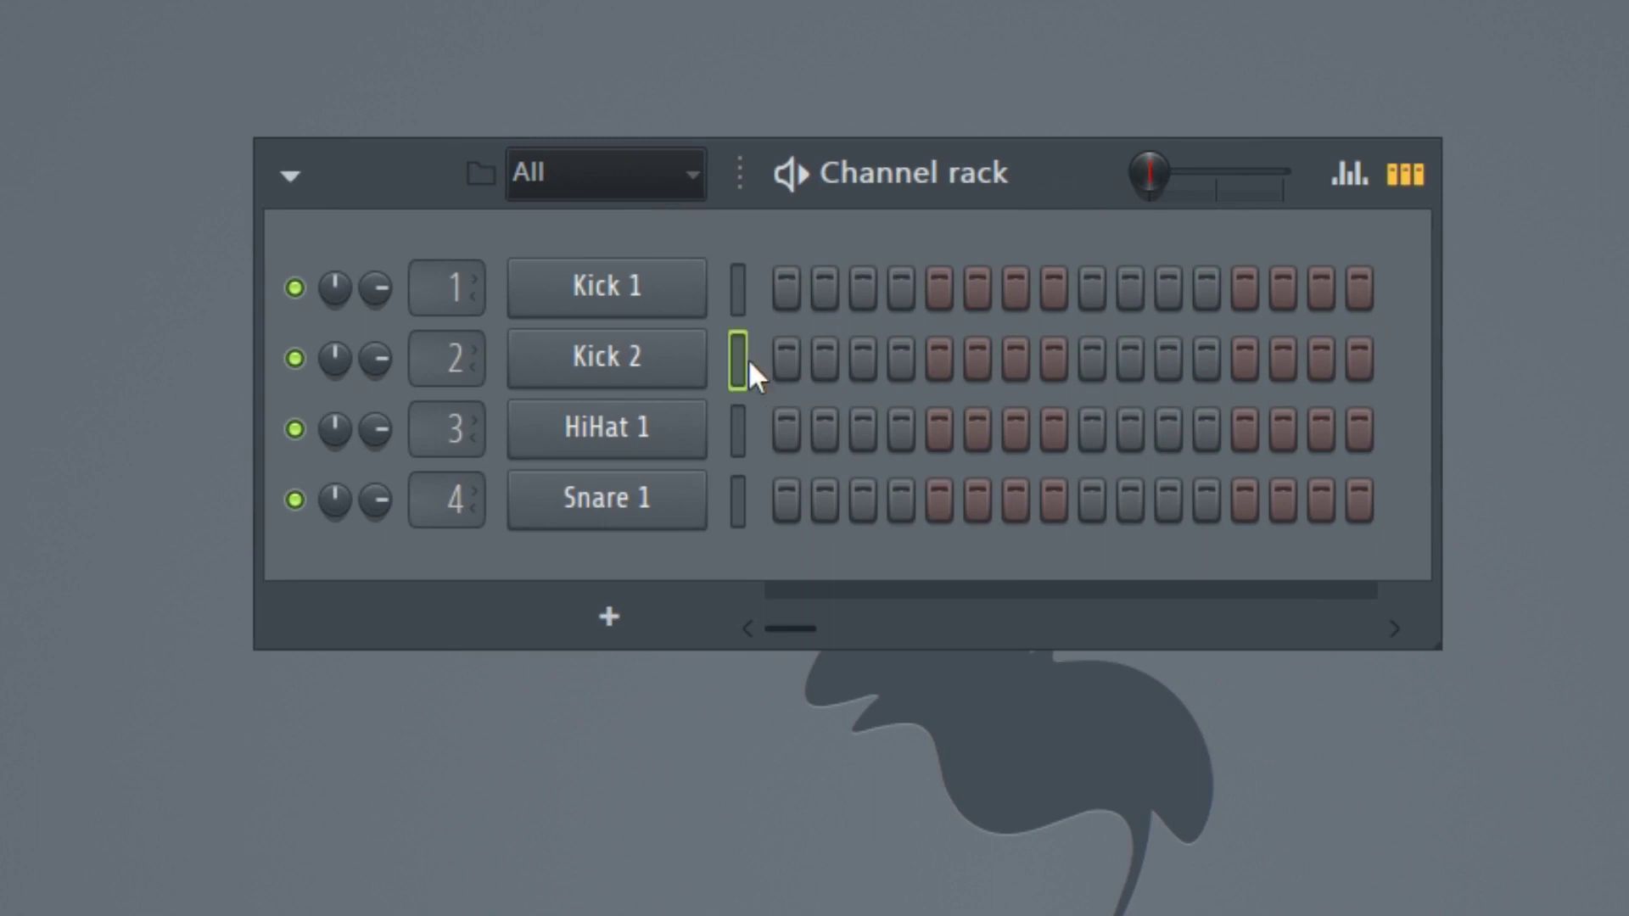
click(736, 429)
click(736, 504)
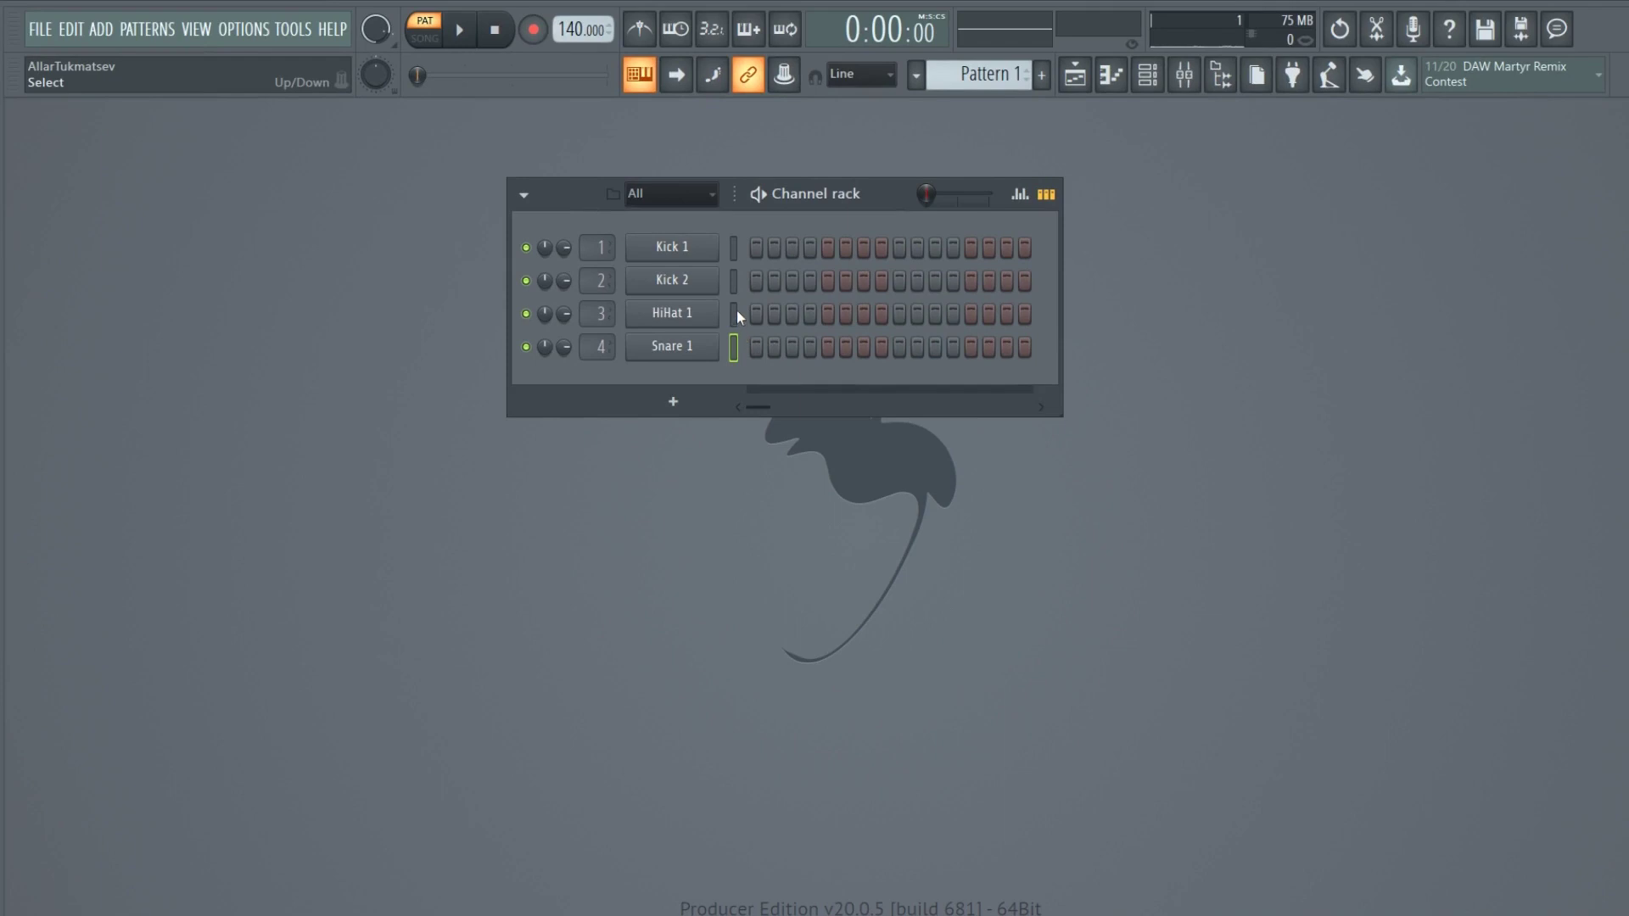
click(736, 346)
click(735, 253)
click(735, 248)
Widen the channel rack to show 32 steps per channel and turn on the metronome.
drag(891, 200, 888, 200)
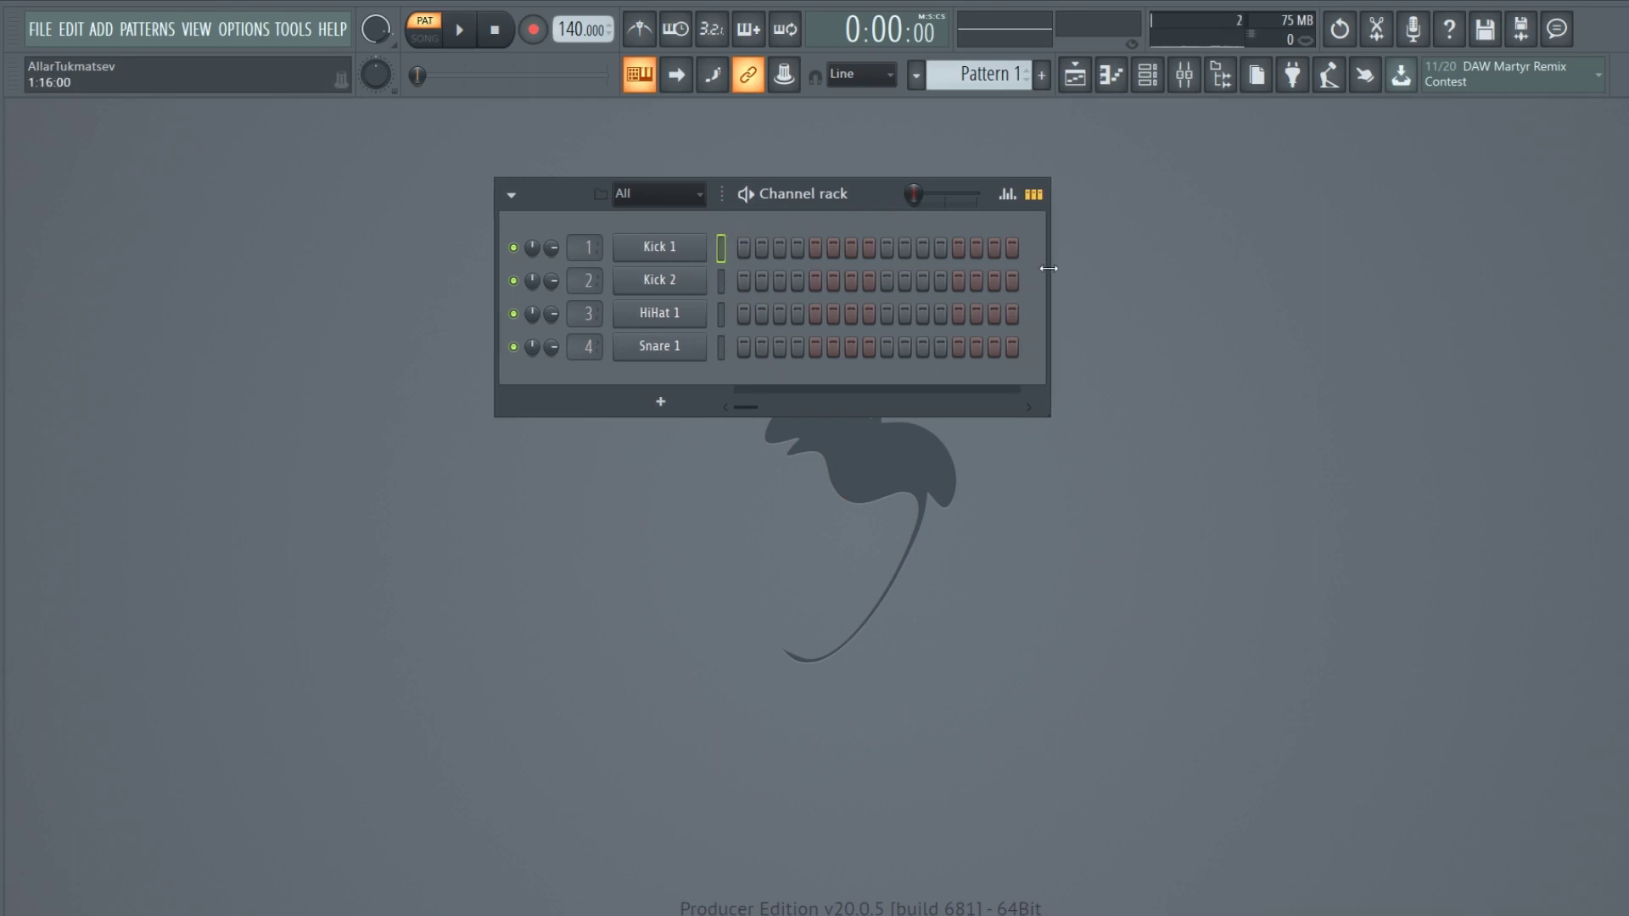
drag(1049, 268, 1336, 268)
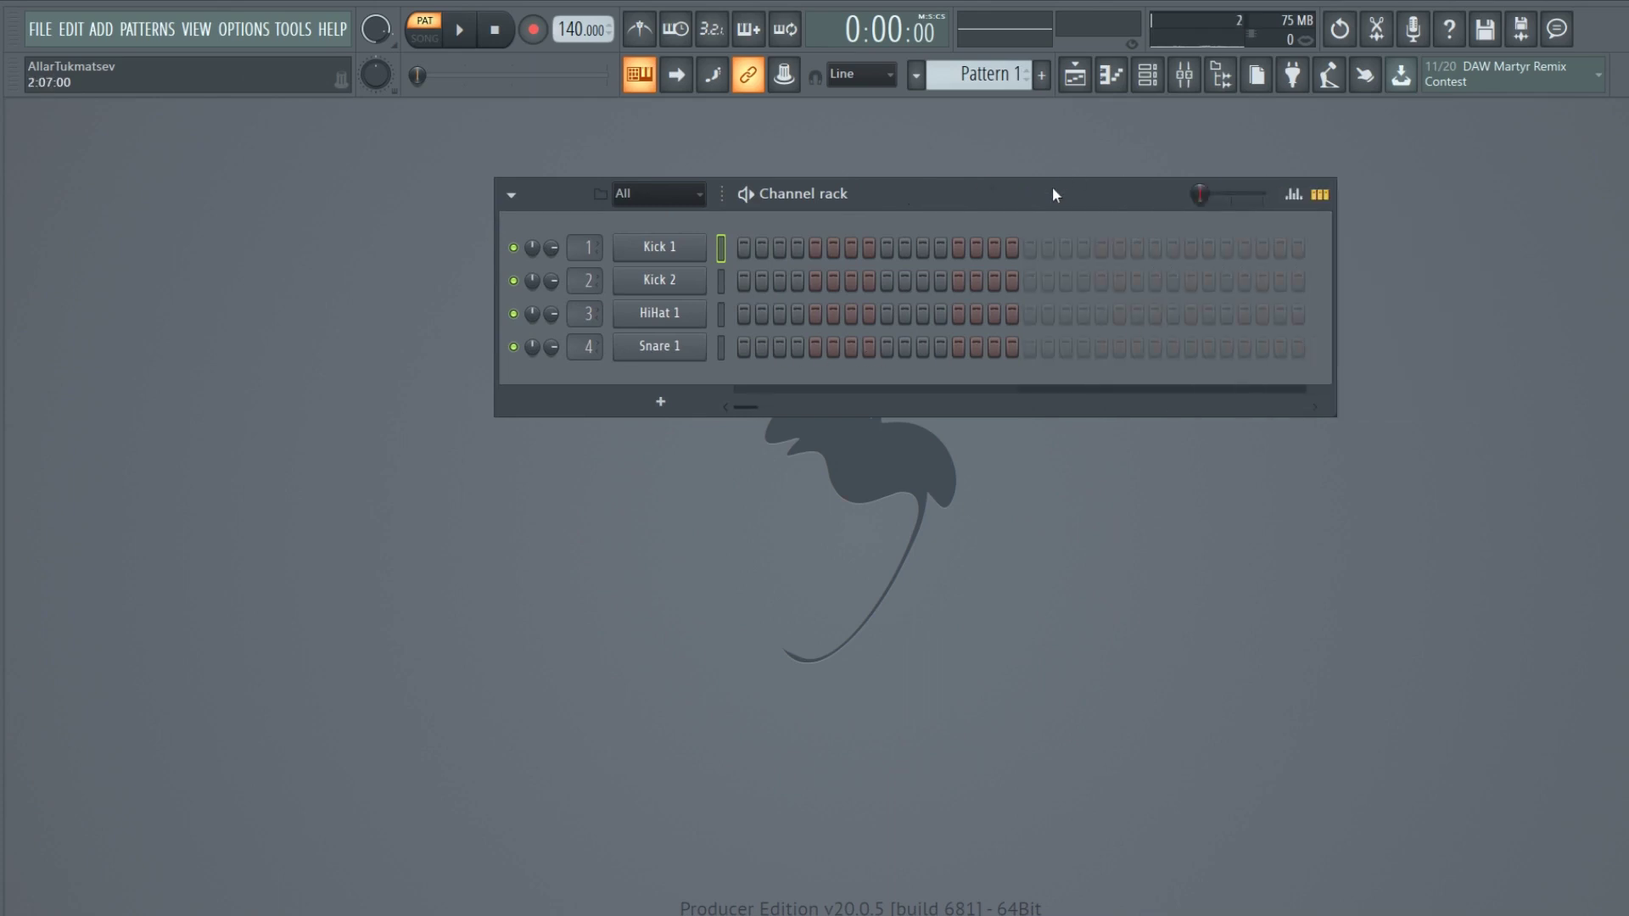
key(ctrl+m)
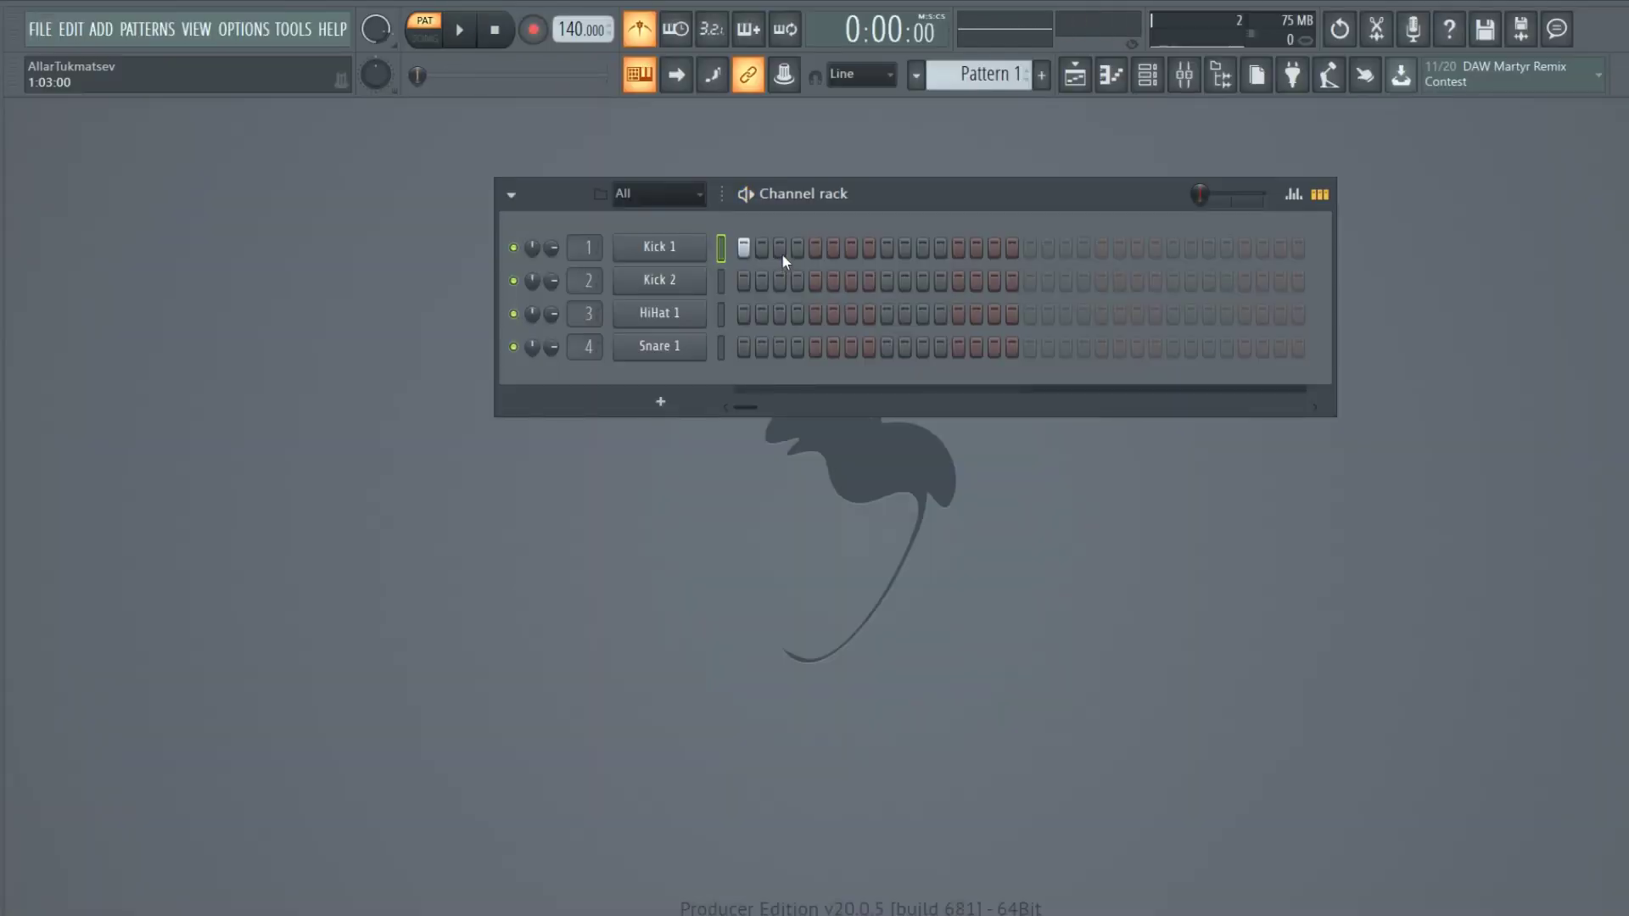
Add Kick 1 hits on steps 3, 5 and 15, Snare 1 on step 9 and HiHat 1 on step 13 with the pattern playing.
click(781, 253)
click(816, 250)
key(space)
key(space)
click(884, 348)
click(956, 320)
click(996, 251)
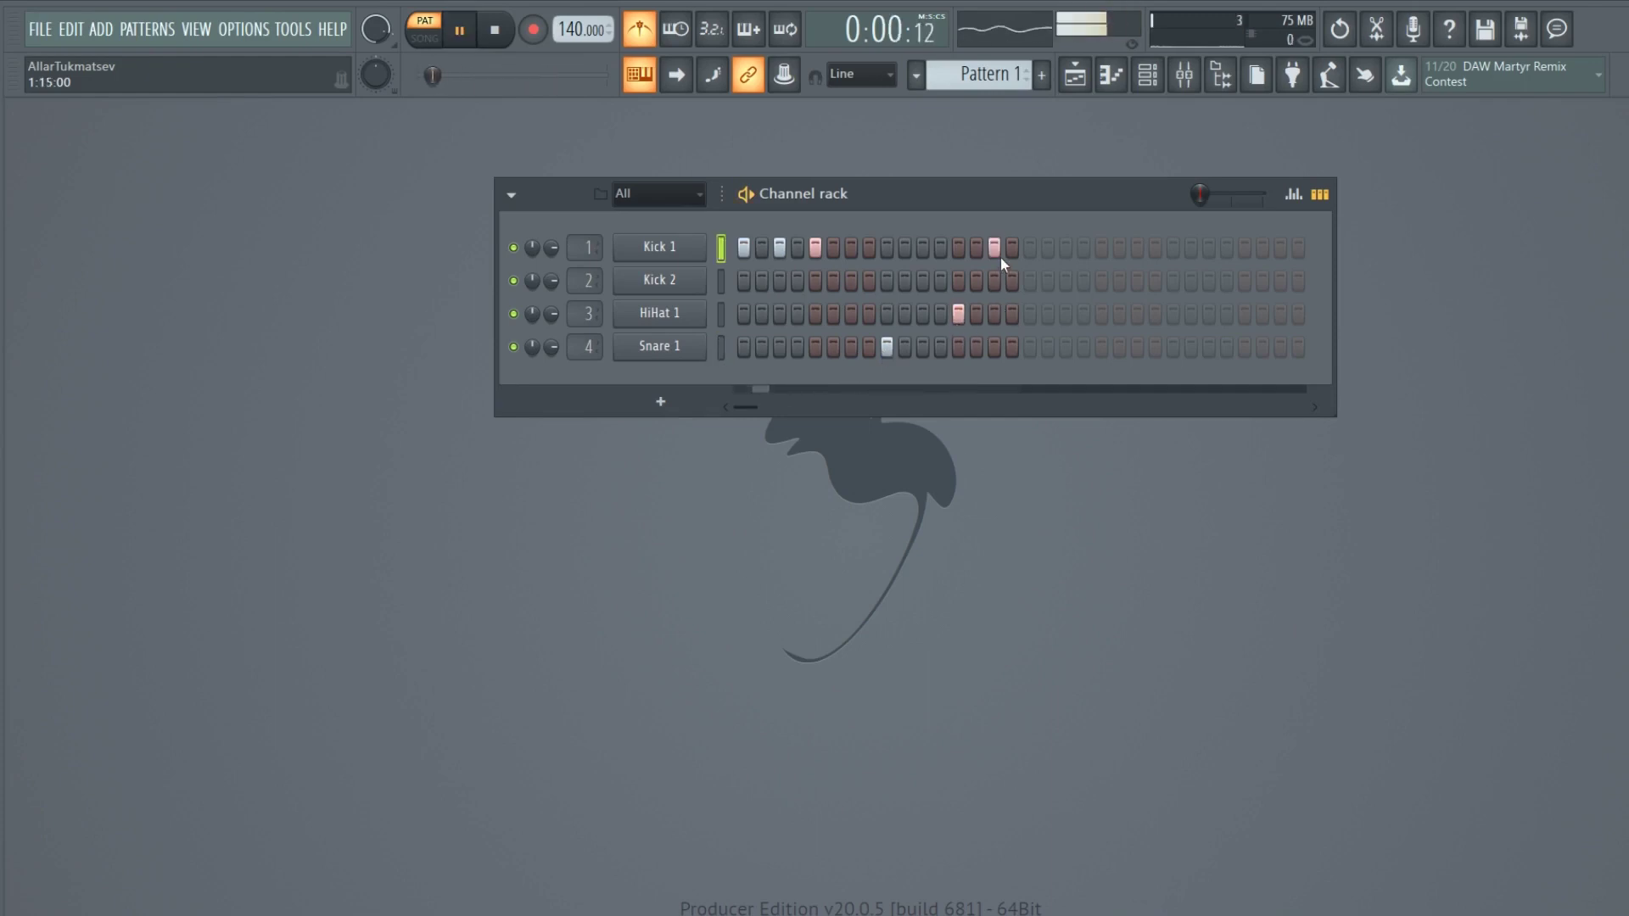
Extend the pattern with Kick 1 hits on steps 19 and 21 and a Snare 1 hit on step 25.
click(1066, 247)
click(1102, 247)
click(1174, 347)
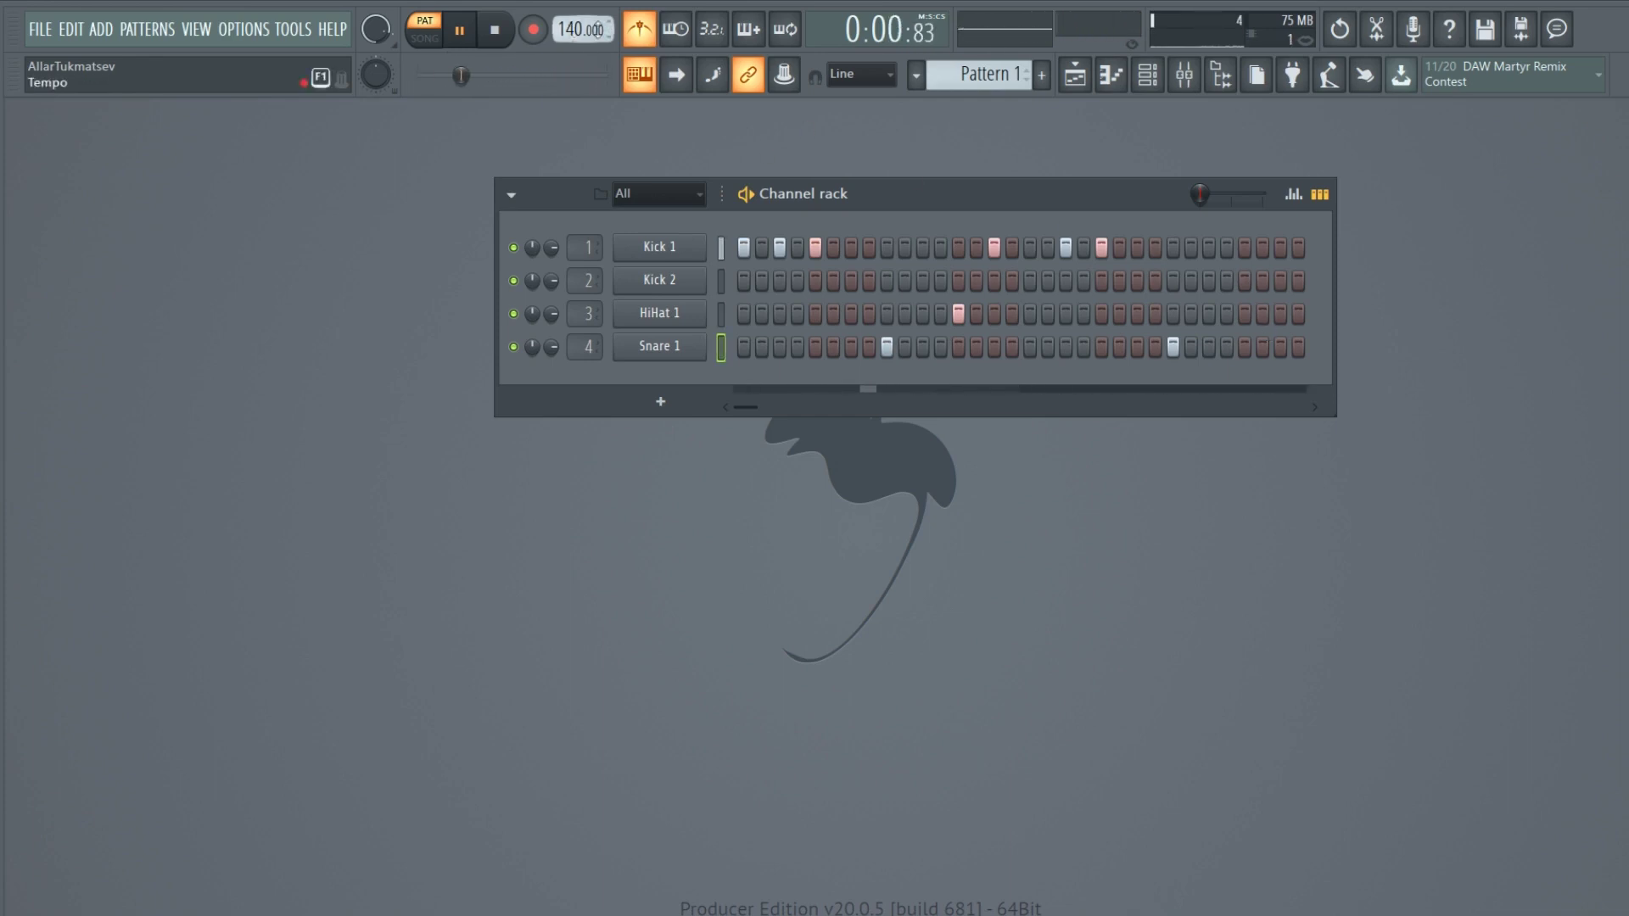
Turn off the metronome, reposition the channel rack and stop playback.
click(640, 28)
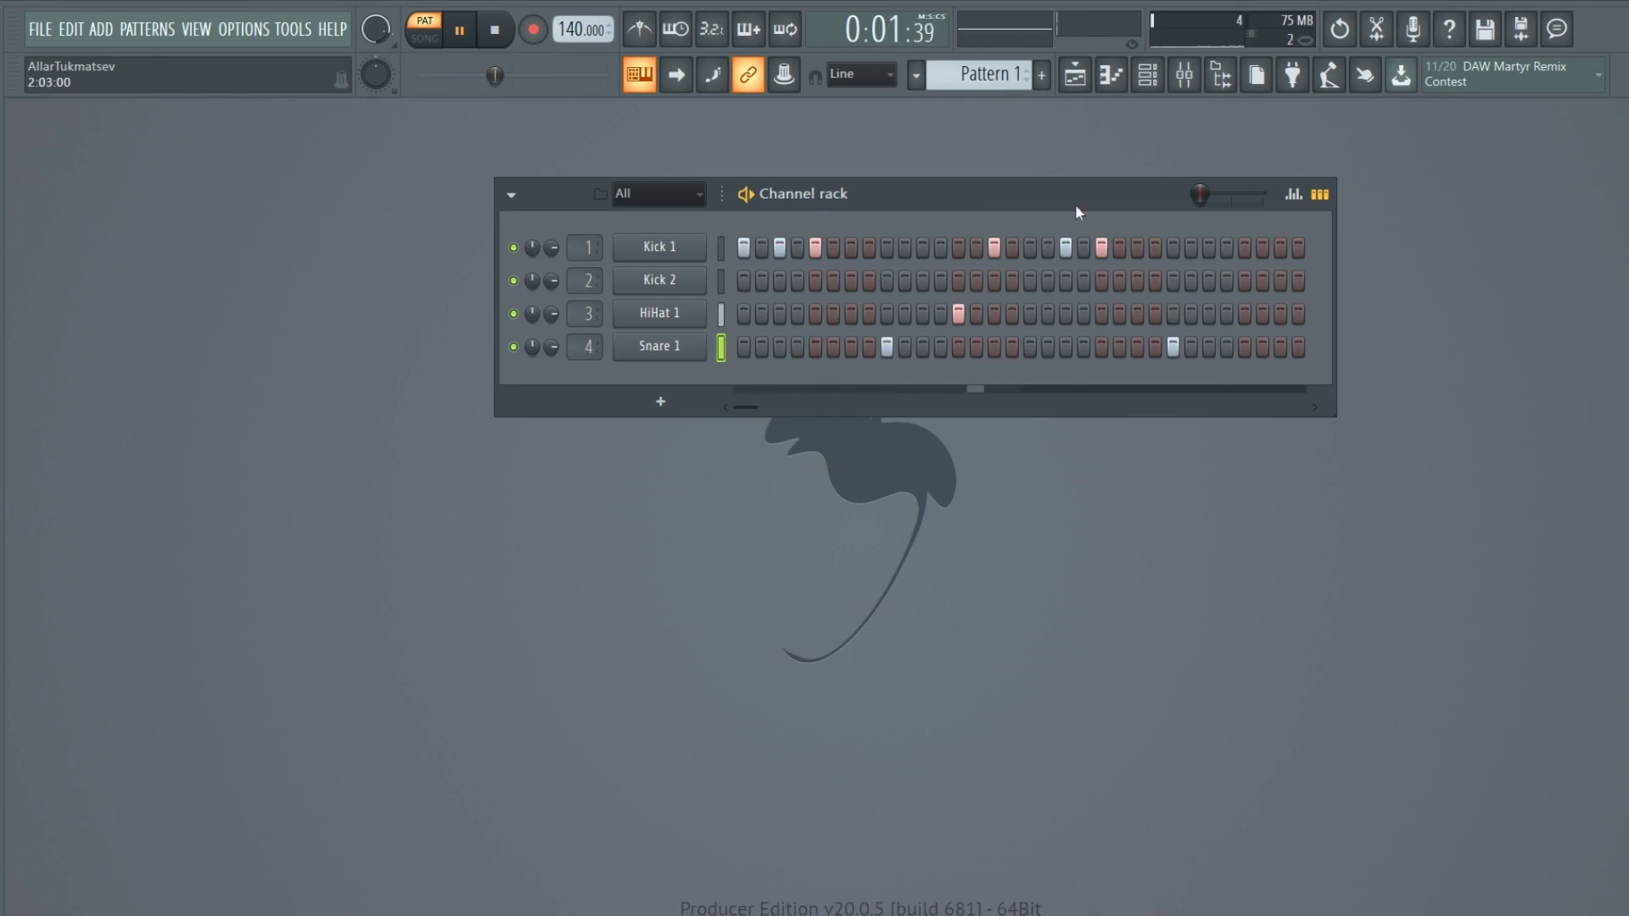
drag(1056, 187, 955, 172)
key(space)
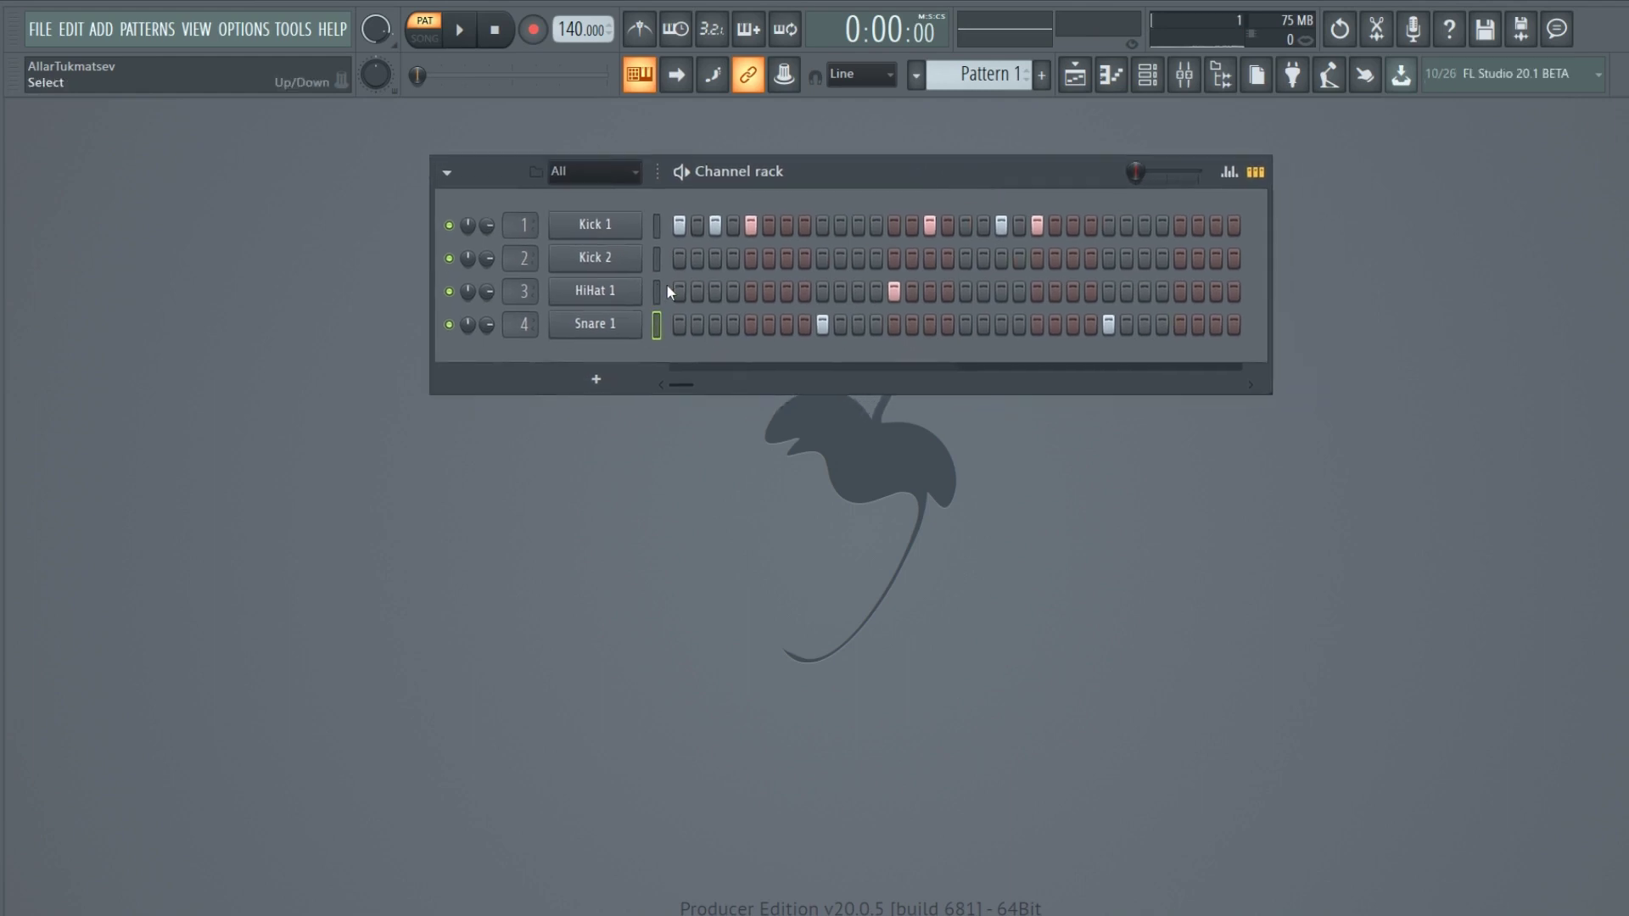
Add a HiHat 1 hit on step 7 and play the pattern from the start.
click(787, 291)
key(space)
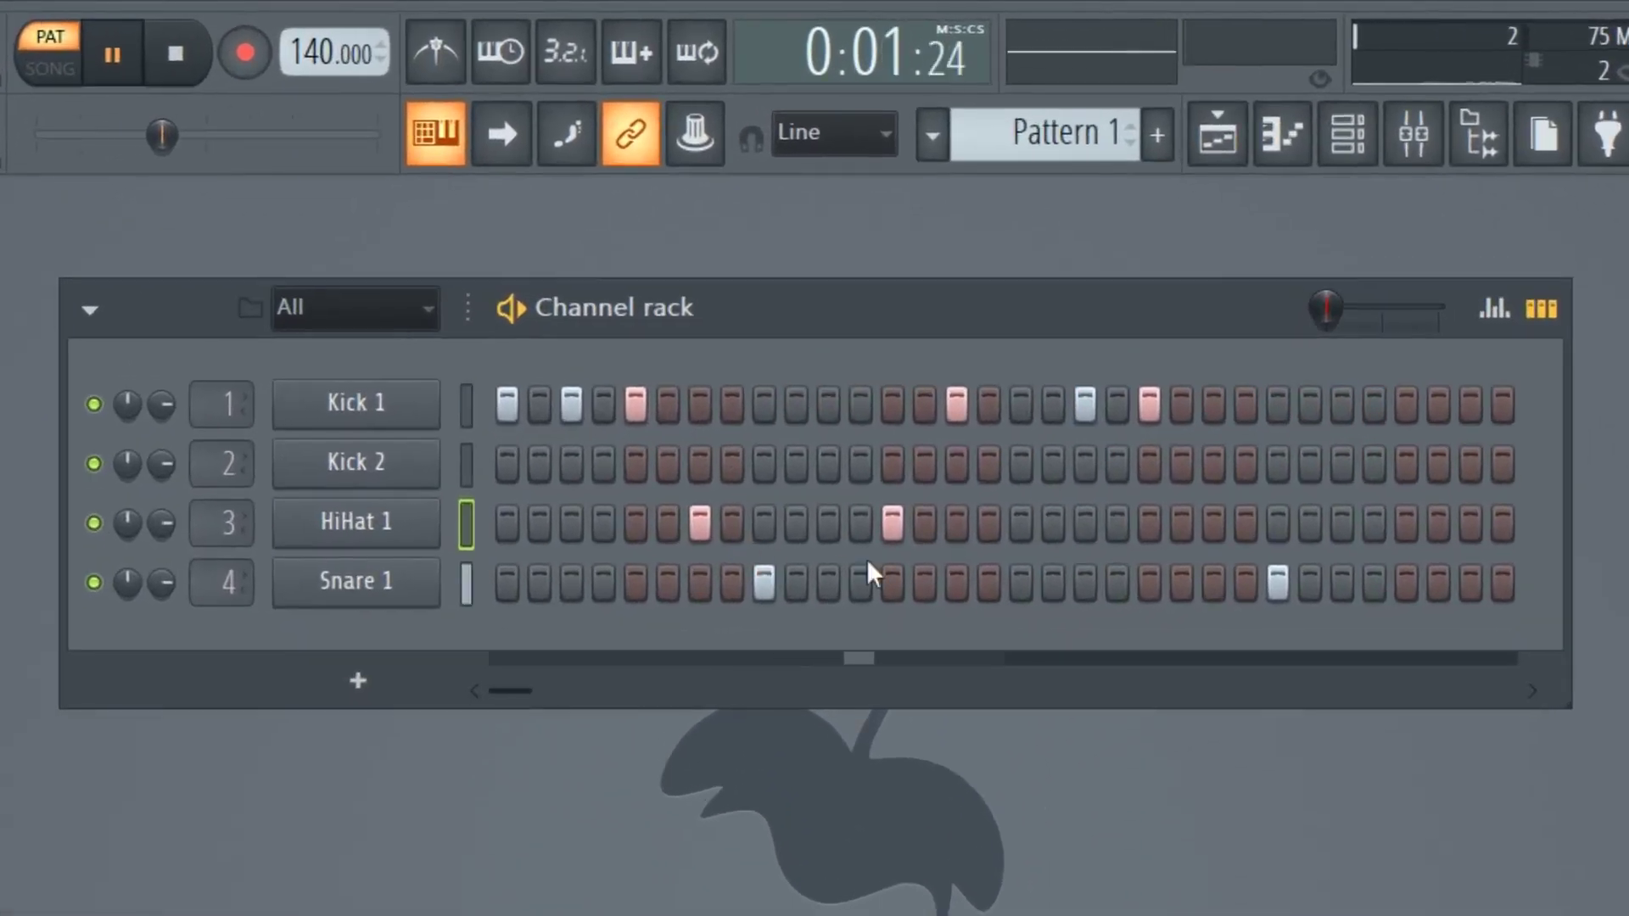
key(space)
key(space)
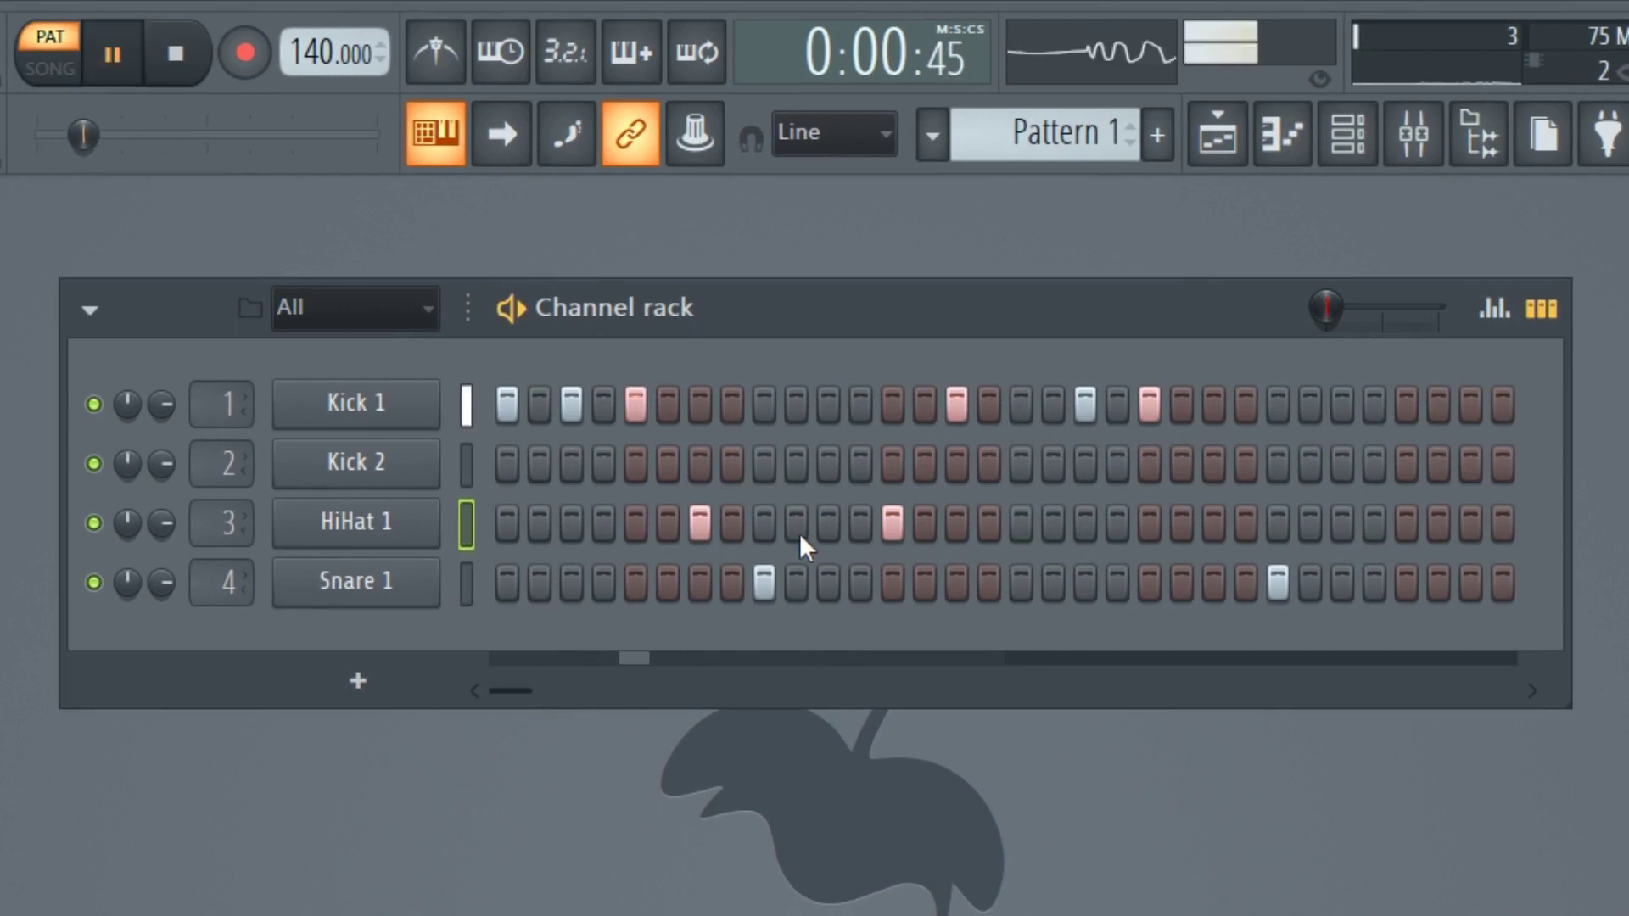
click(796, 523)
key(space)
key(space)
click(796, 522)
Add HiHat 1 hits on steps 11, 17, 23, 27 and 31 while the pattern plays.
click(828, 522)
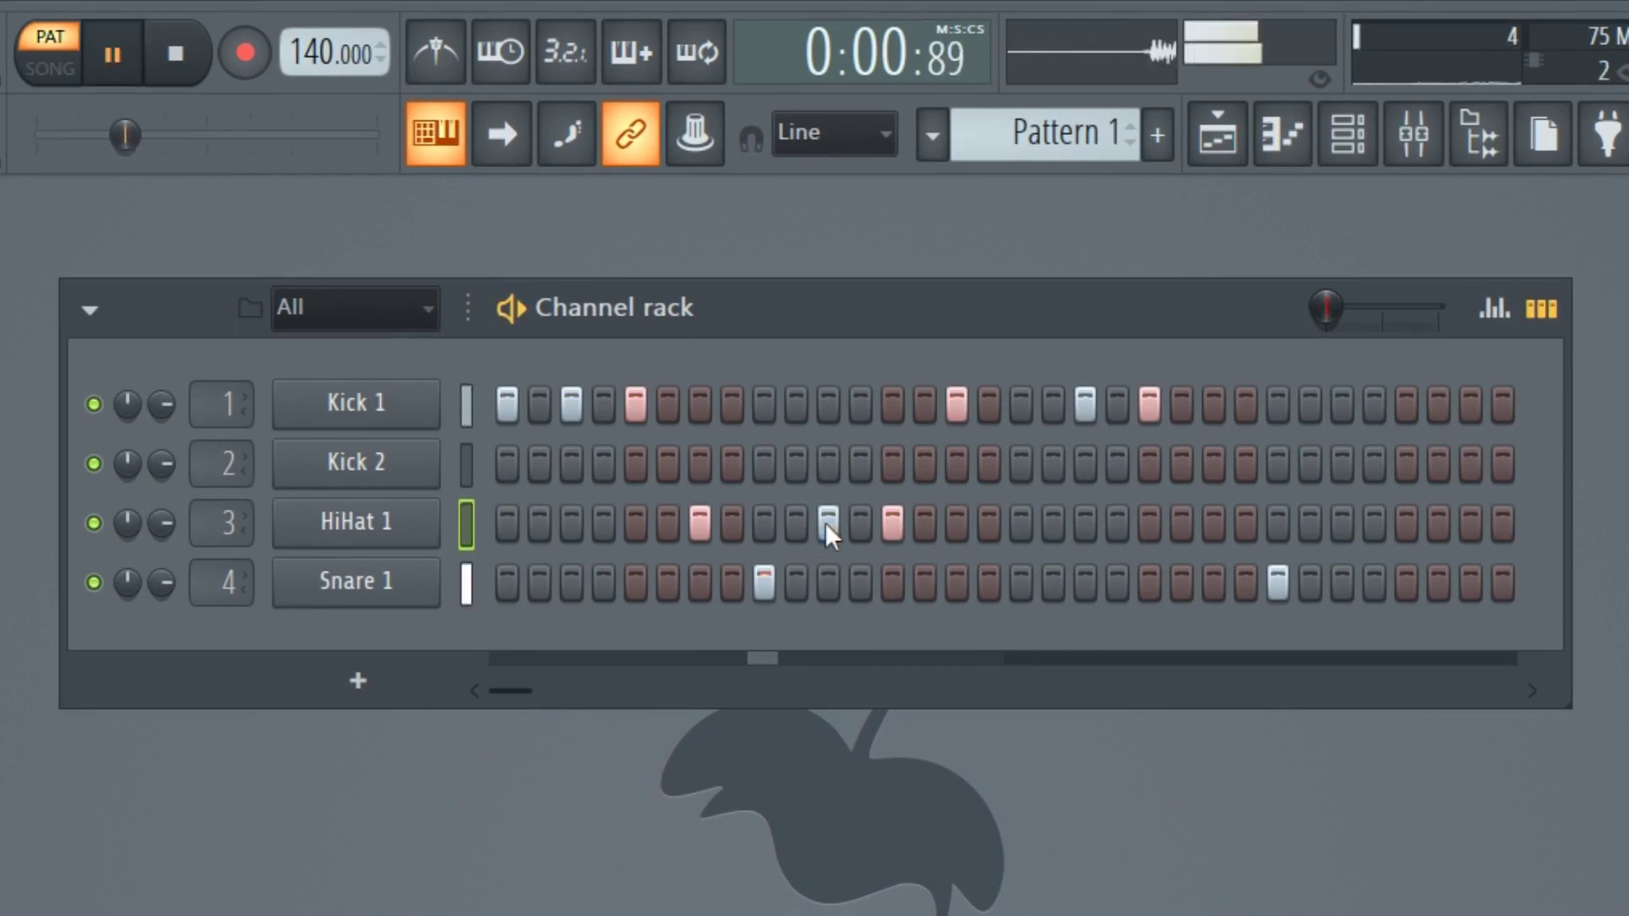
click(1021, 523)
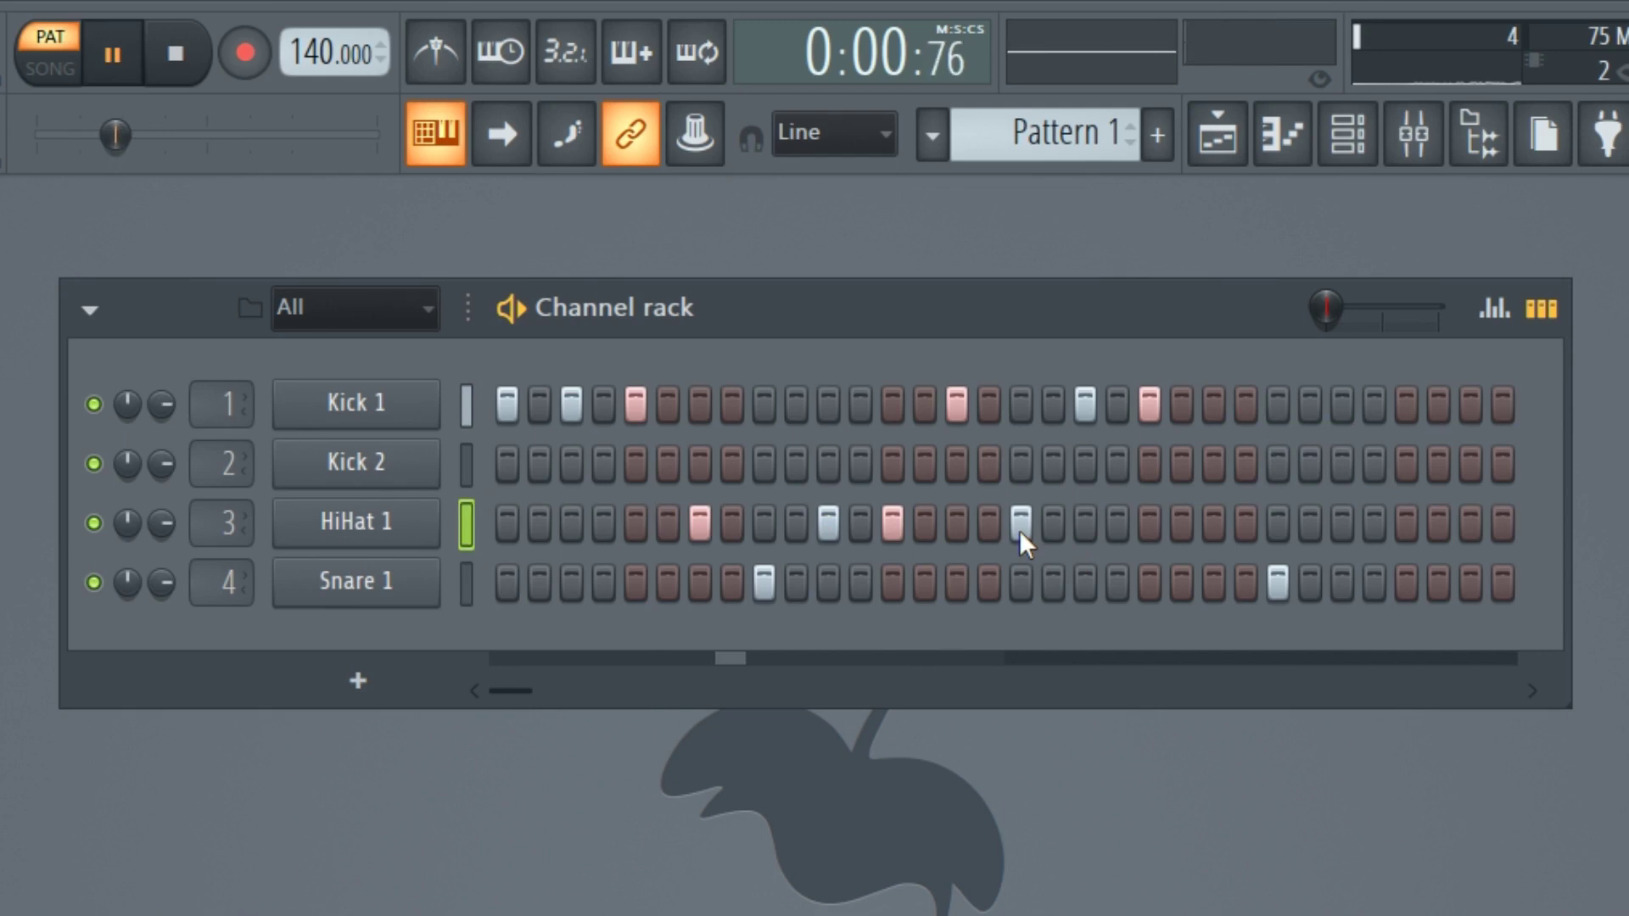
click(1218, 523)
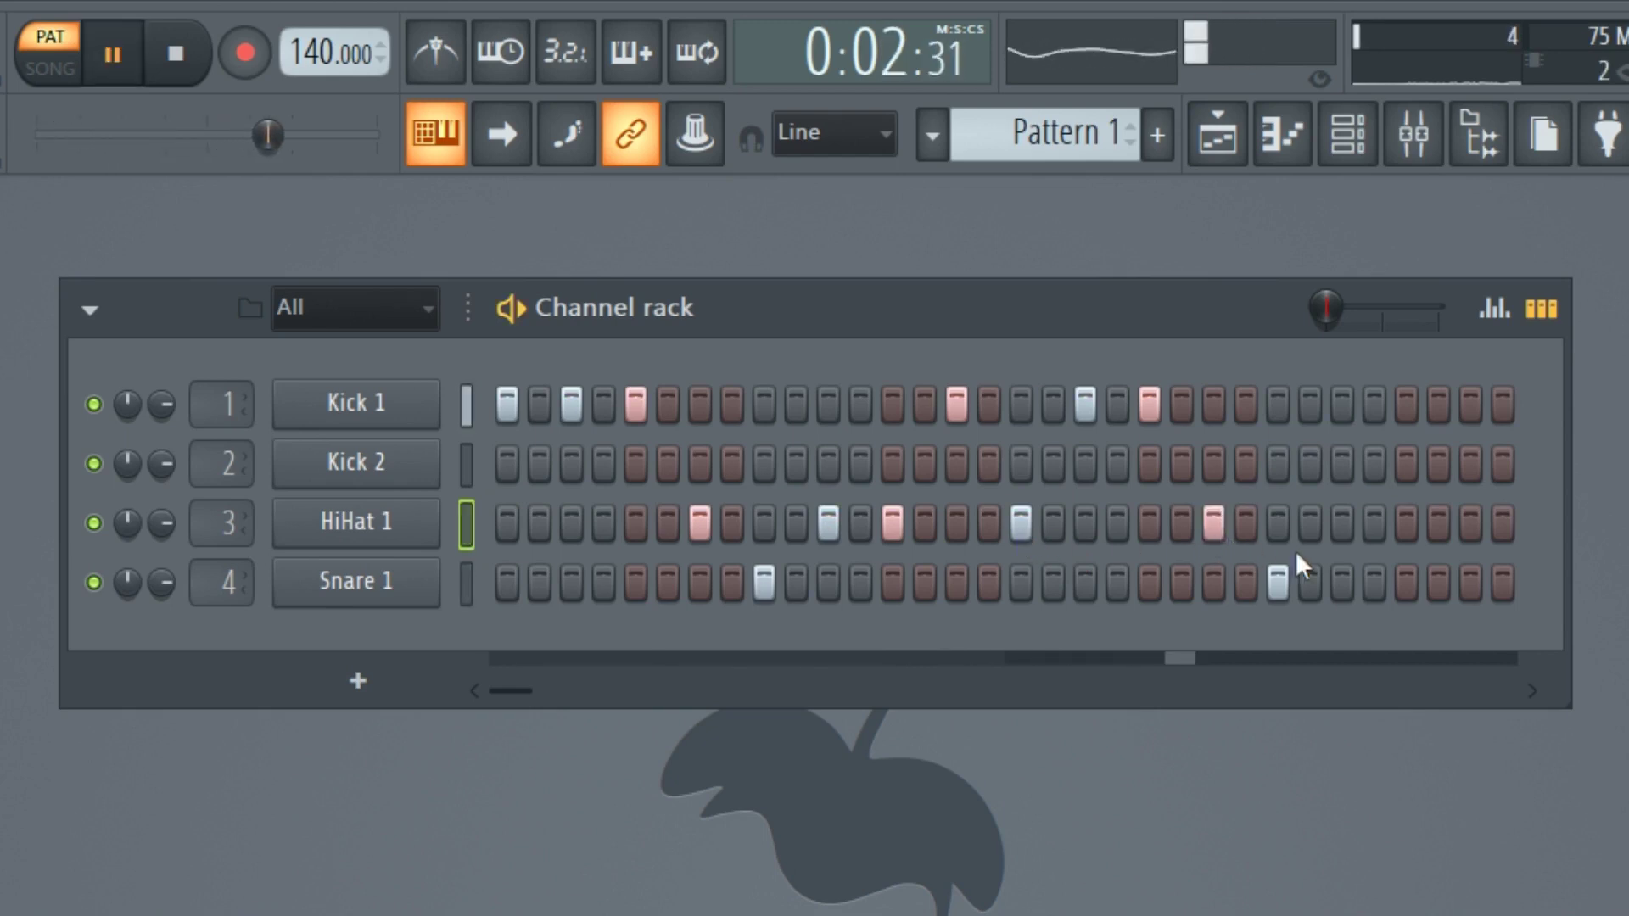
click(1347, 528)
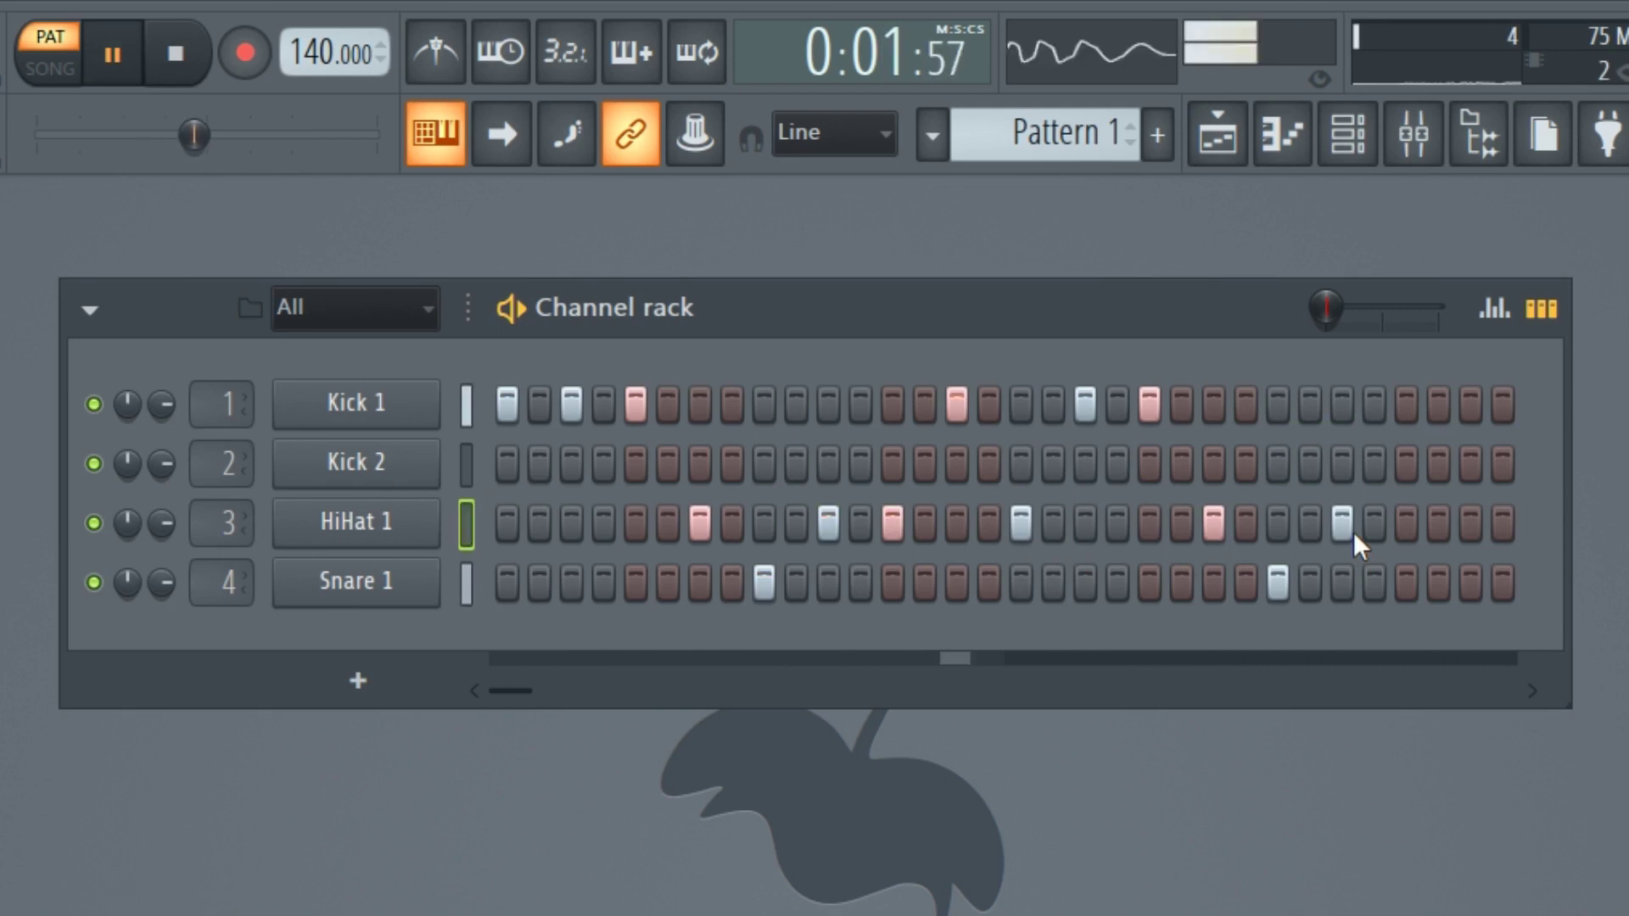
click(1468, 530)
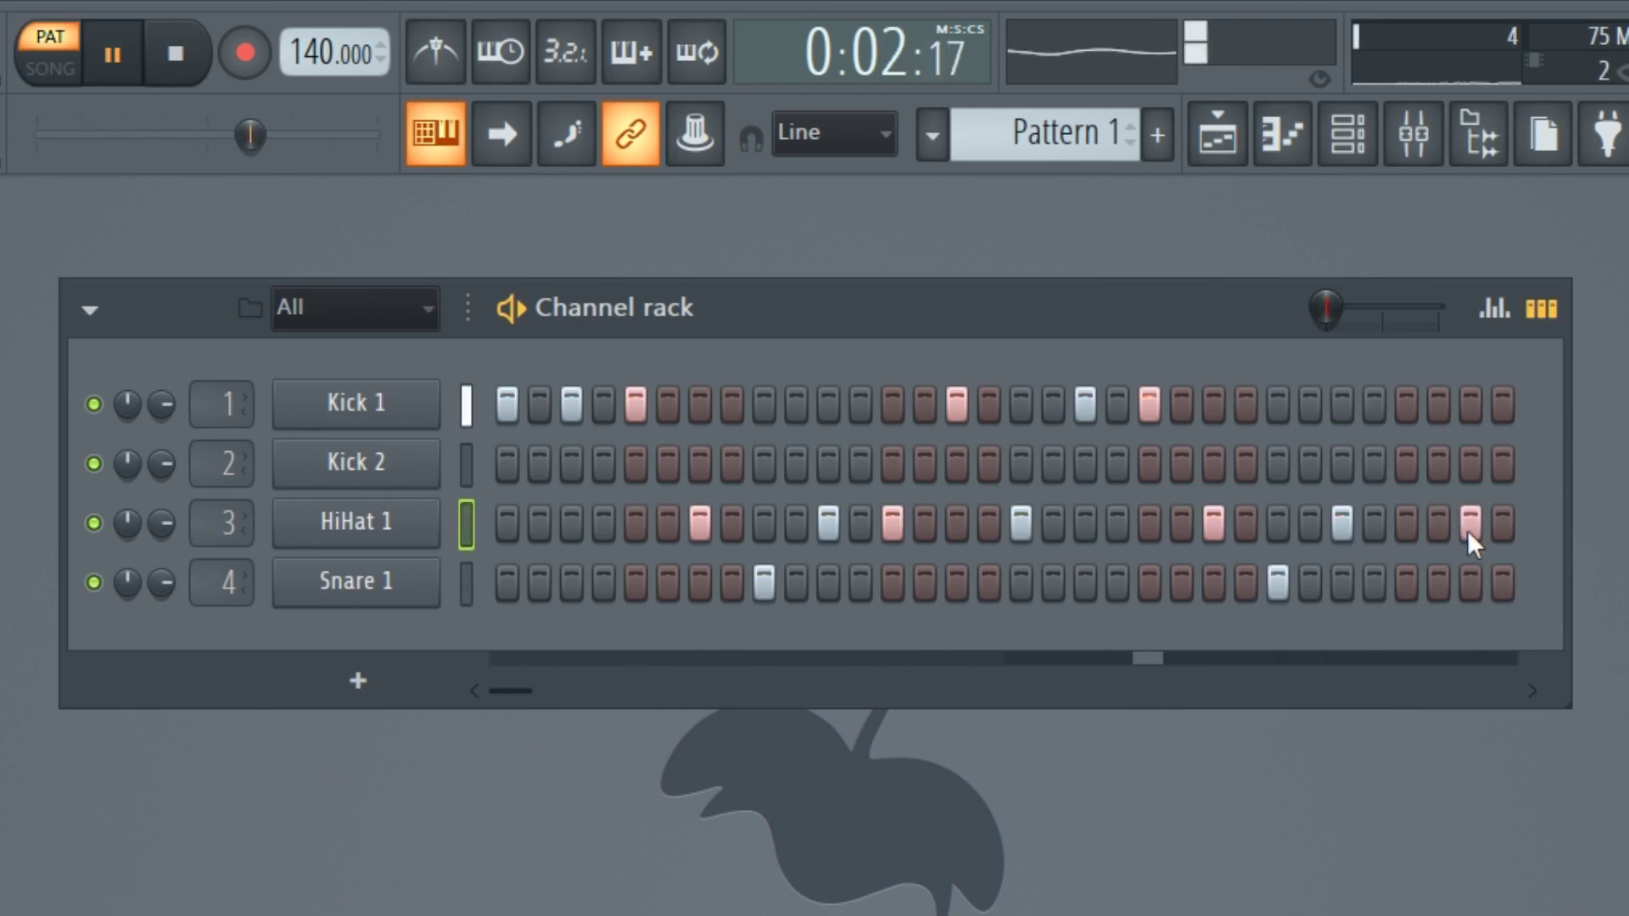
Stop playback and open the HiHat 1 channel in the piano roll.
right_click(437, 543)
key(Escape)
key(space)
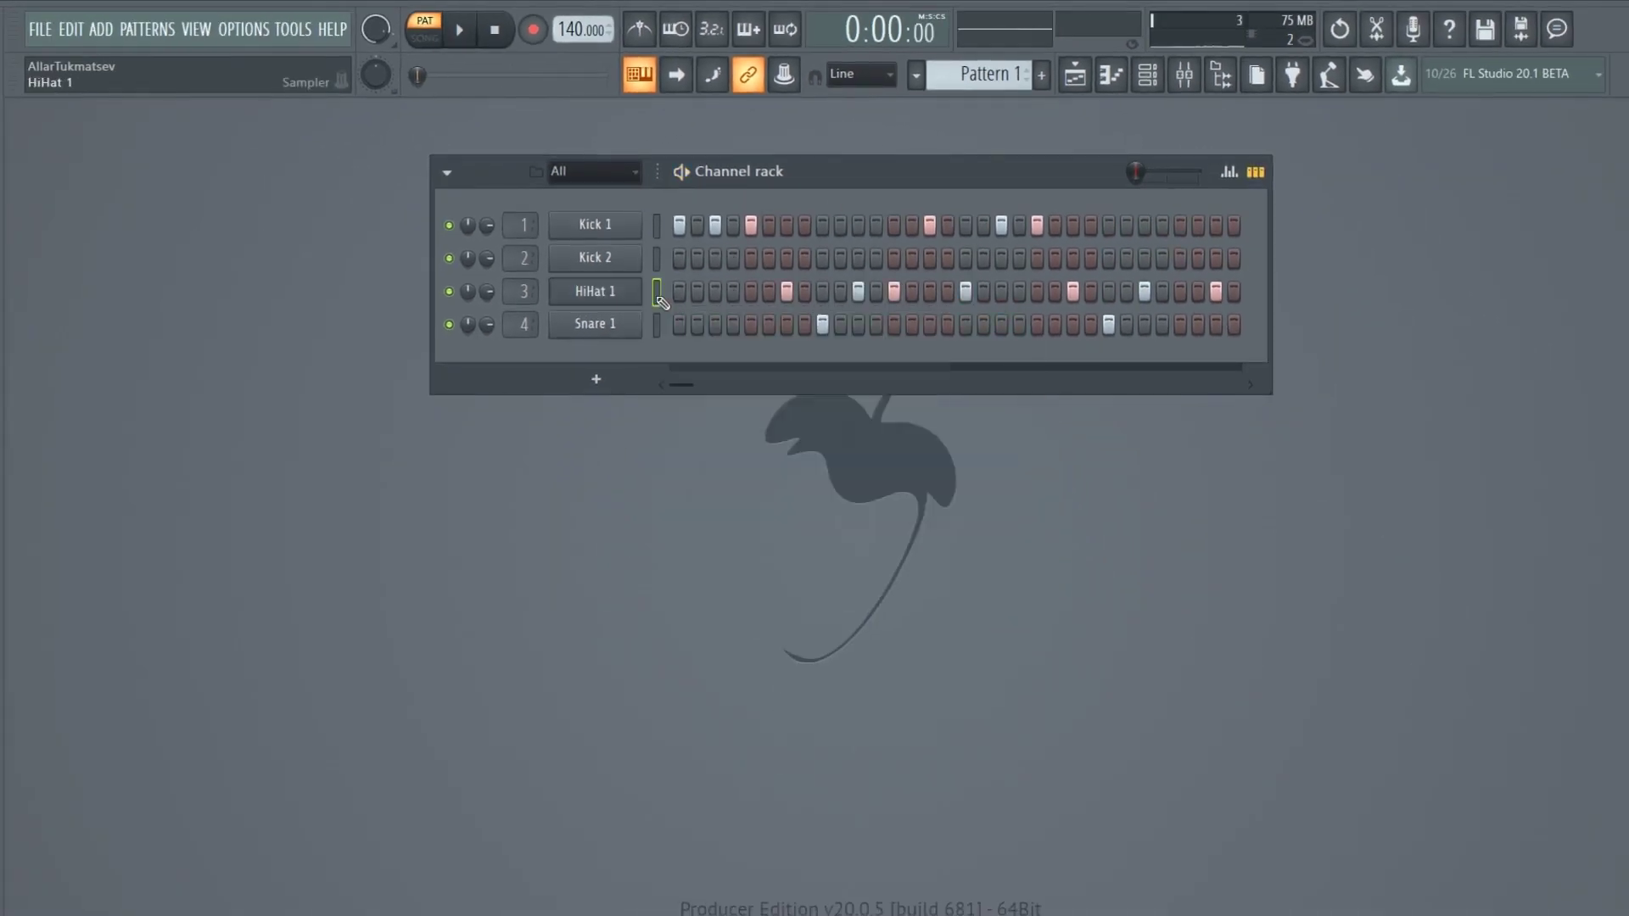
key(F7)
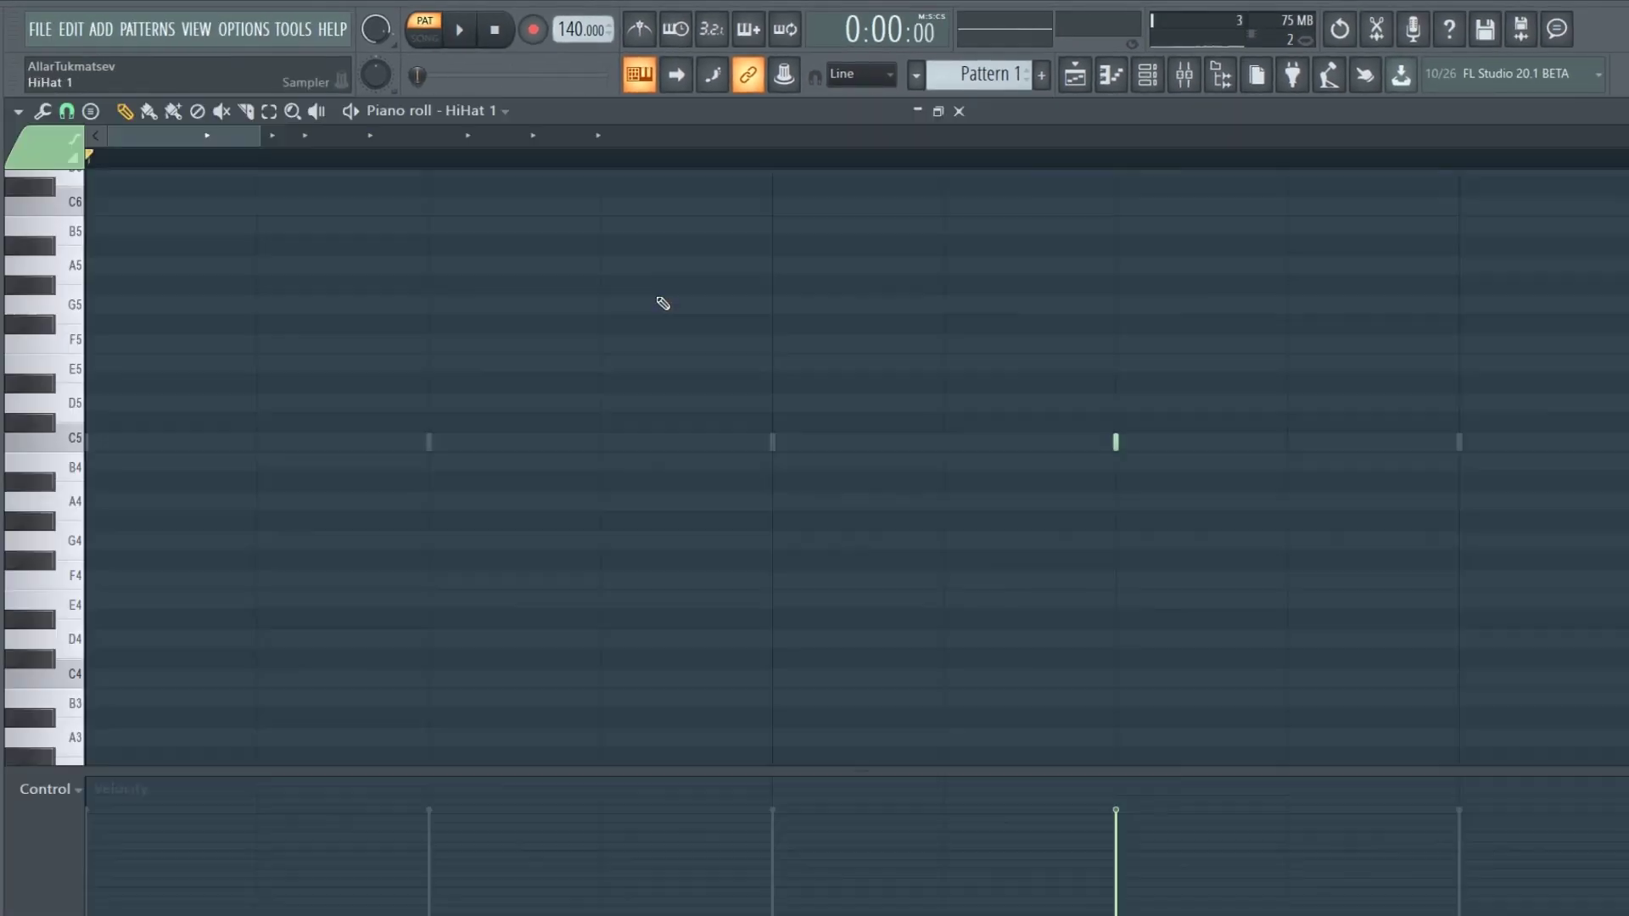
drag(1342, 138, 573, 157)
Set the piano roll's grid snap to 1/6 step.
click(66, 111)
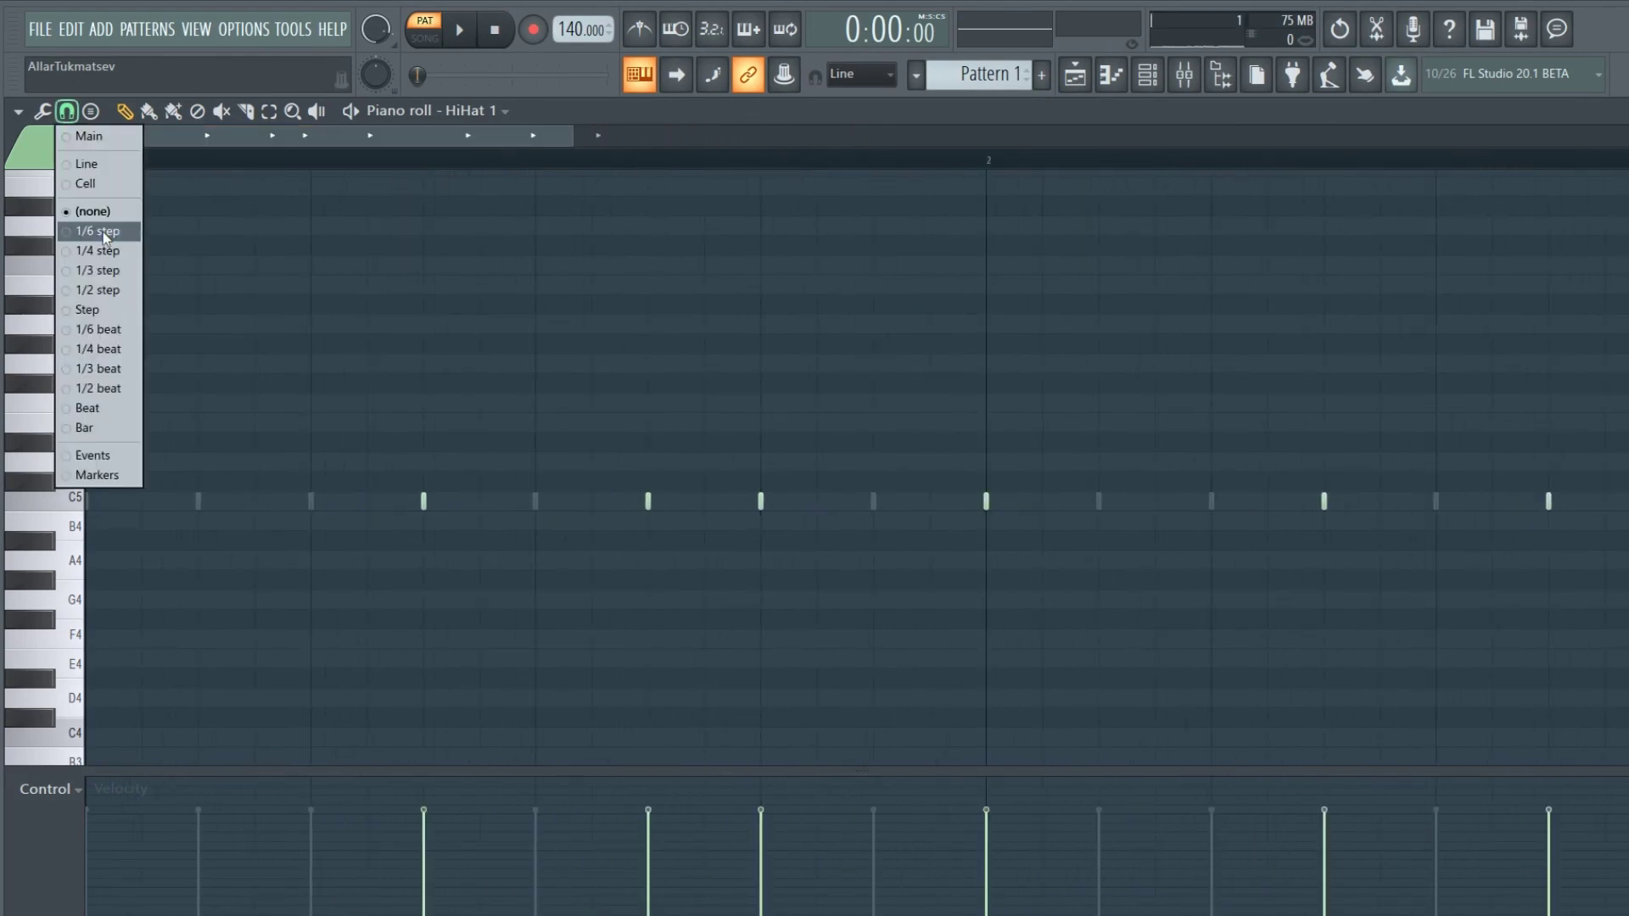
click(93, 211)
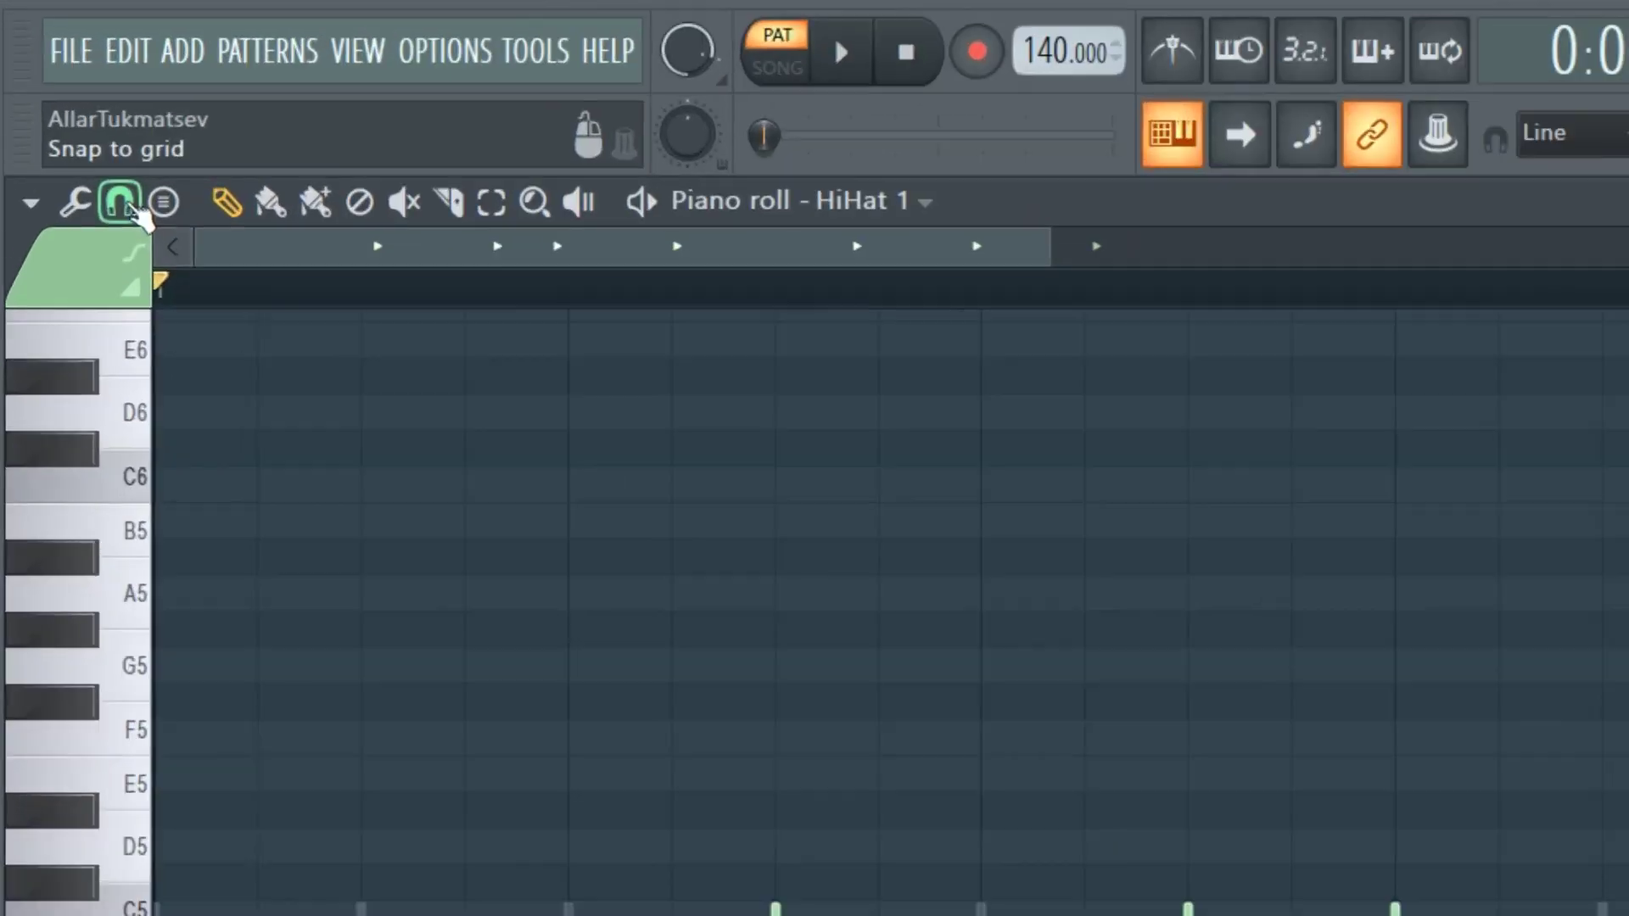
click(129, 206)
click(175, 429)
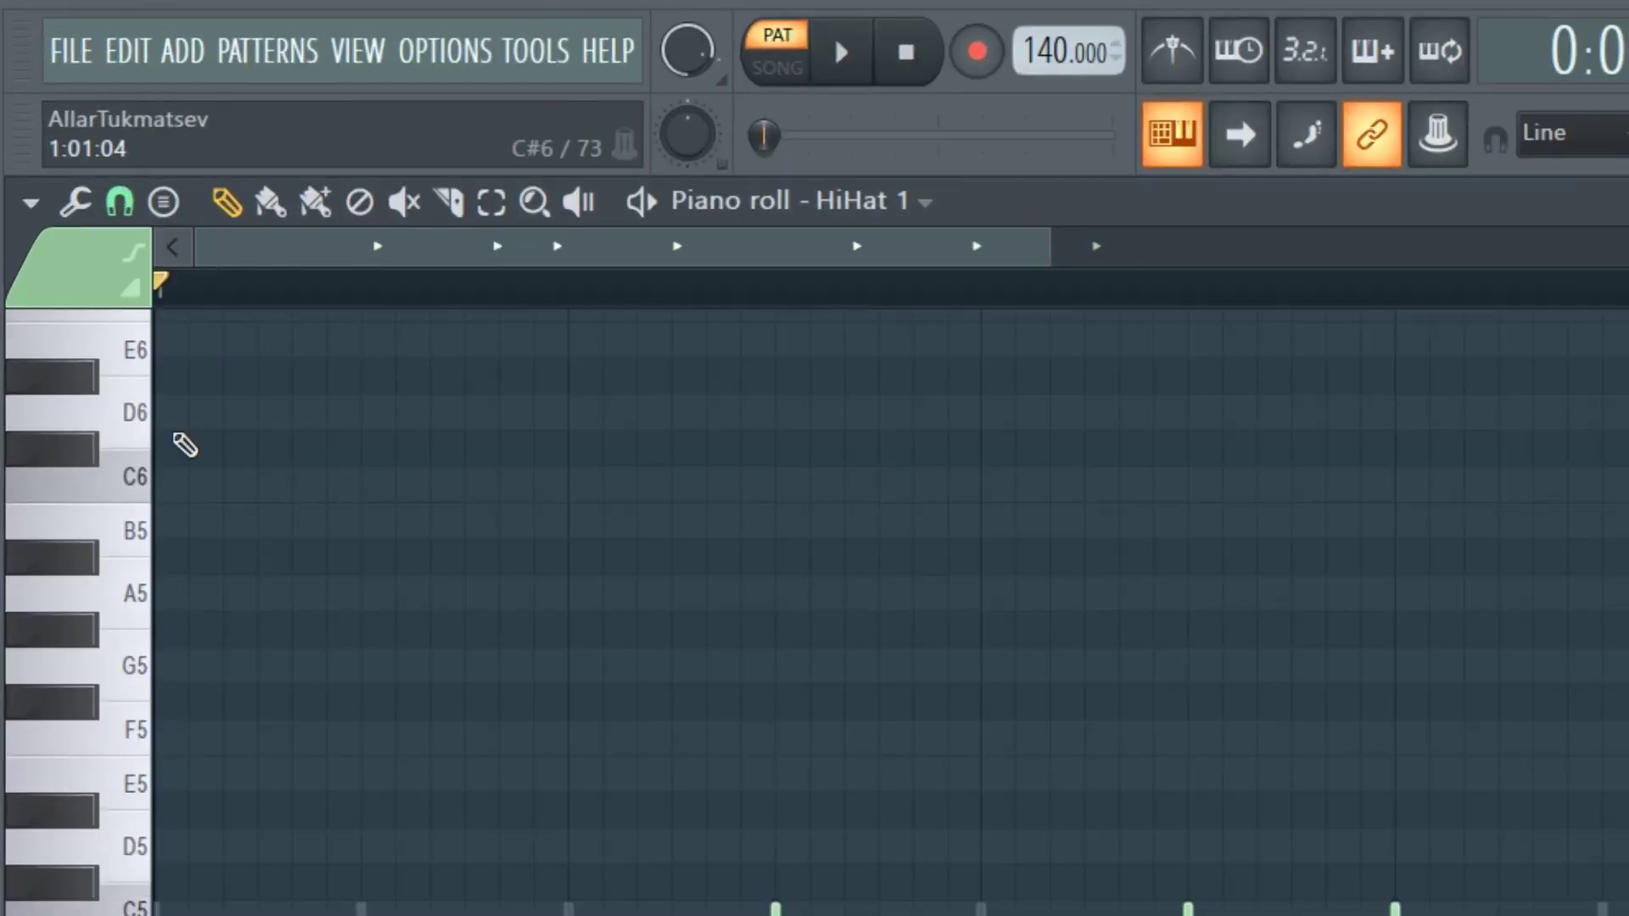
drag(1047, 262, 669, 264)
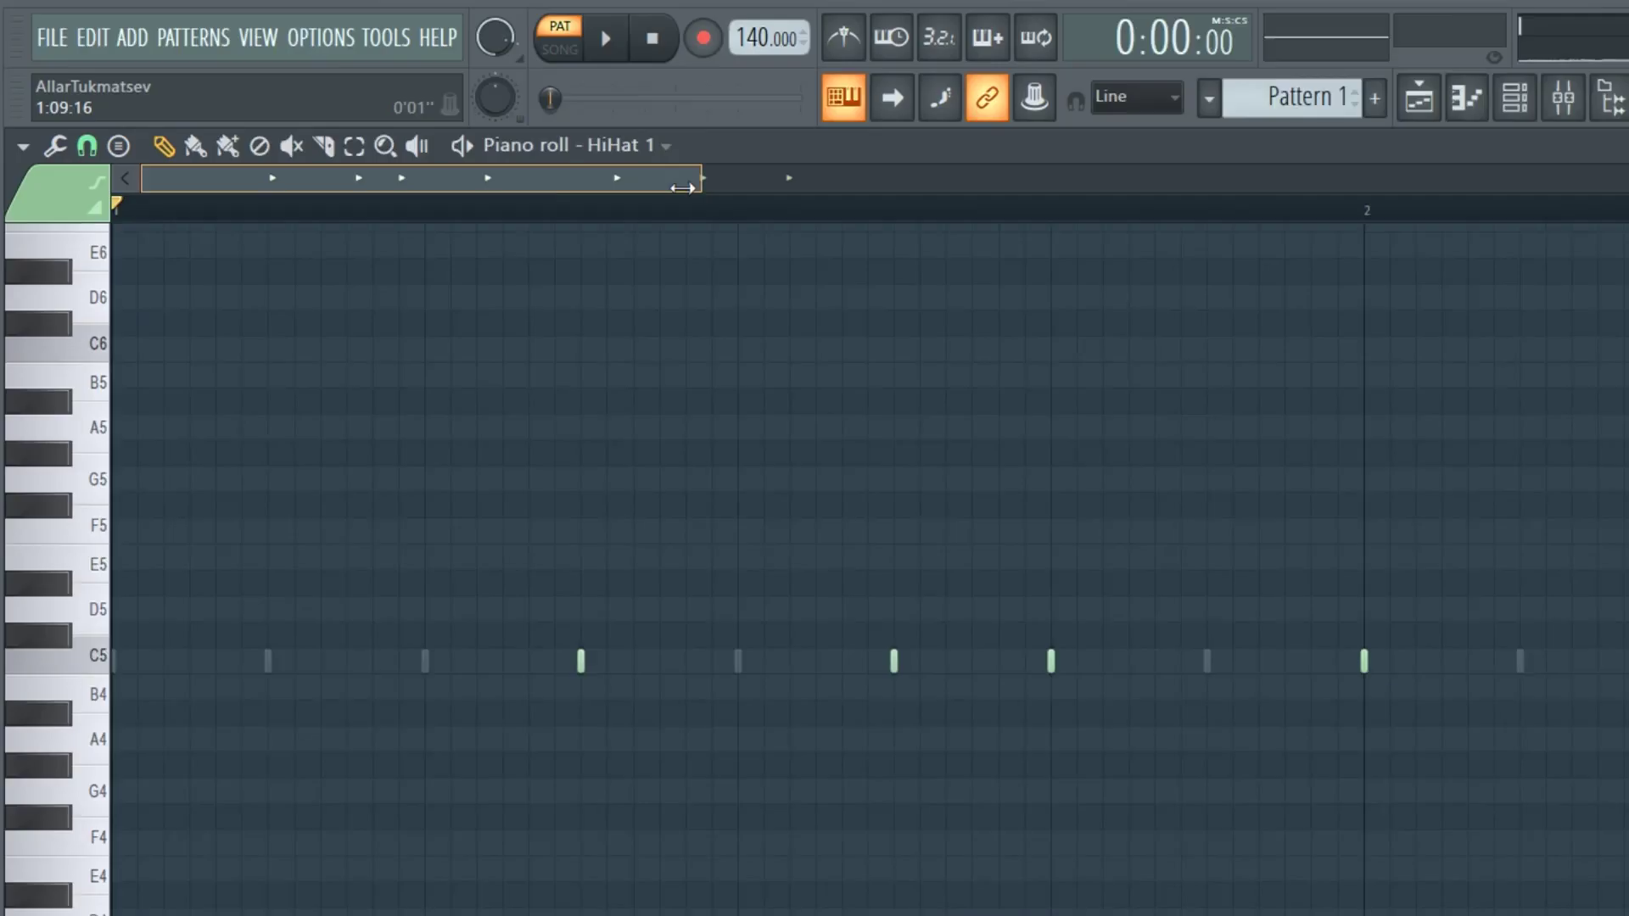
mouse_move(366, 144)
mouse_down()
mouse_move(289, 141)
mouse_move(378, 140)
mouse_up()
click(933, 504)
click(961, 502)
right_click(961, 501)
right_click(935, 501)
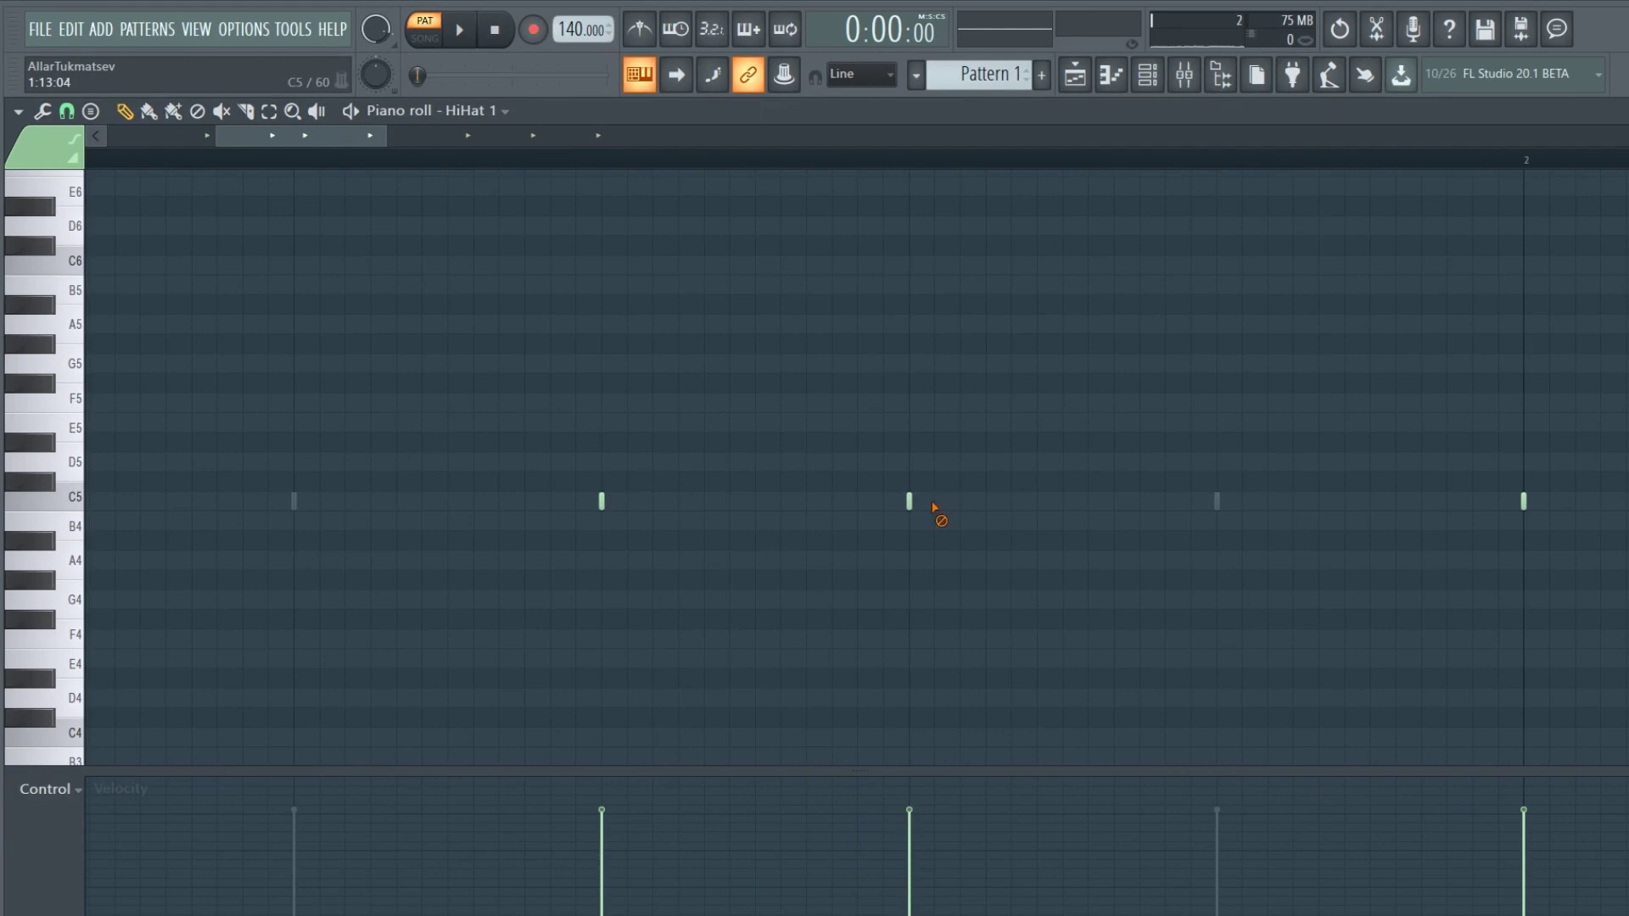
Add a fast roll of three C5 hi-hat notes, spaced 1/6 step apart from step 15 of the first bar, and audition it.
scroll(435, 161, down, 3)
key(space)
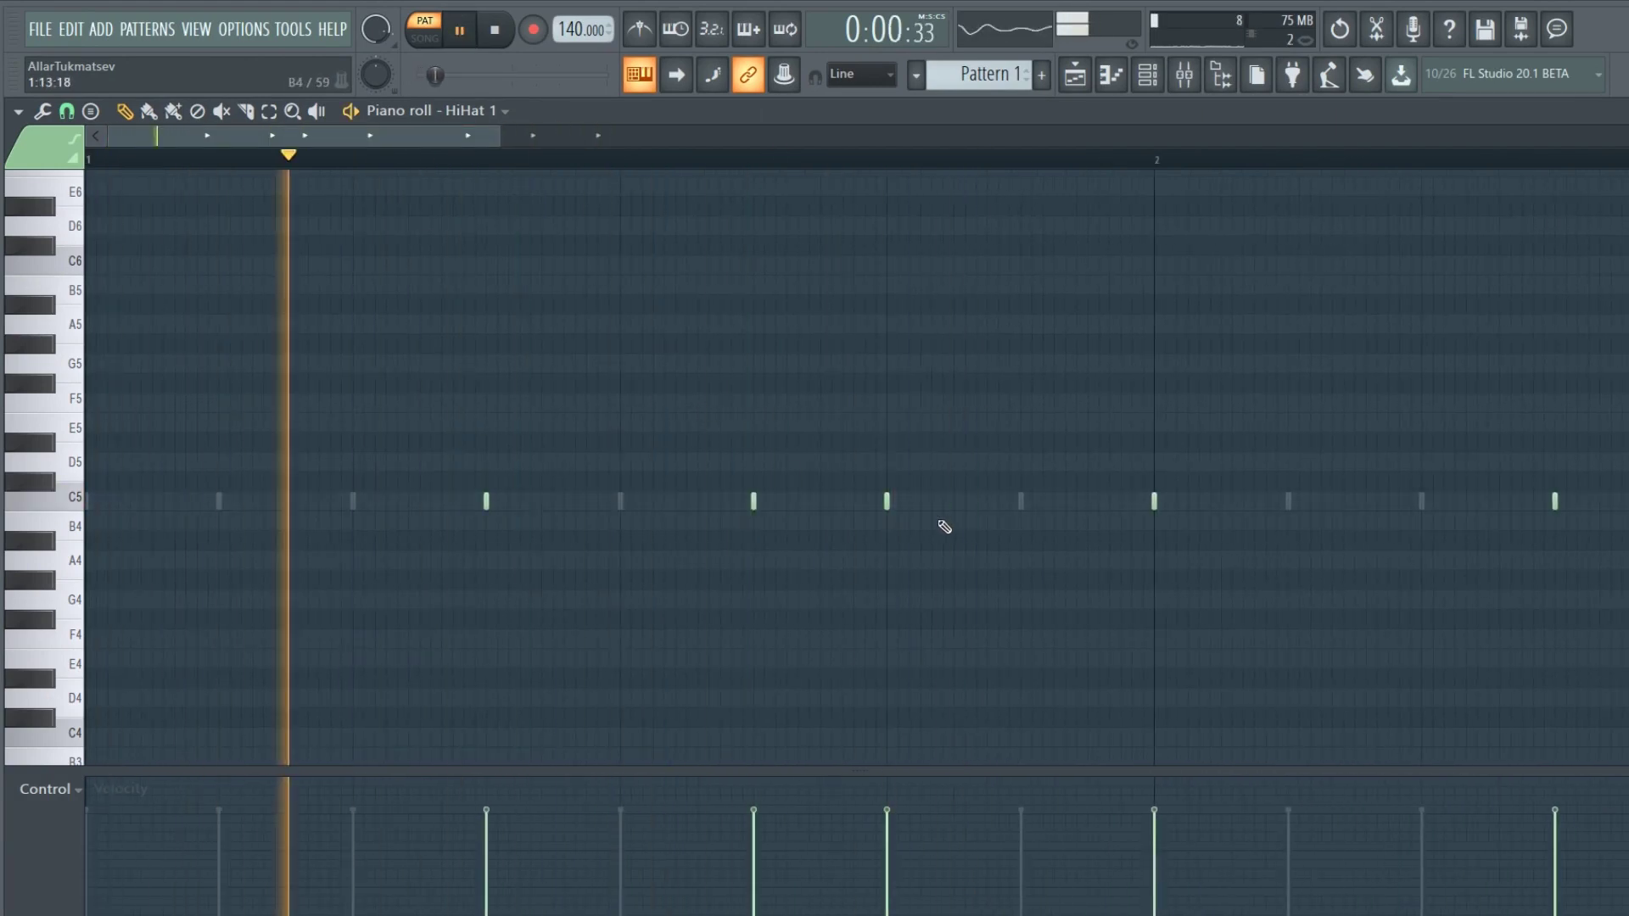
key(space)
click(1020, 501)
key(space)
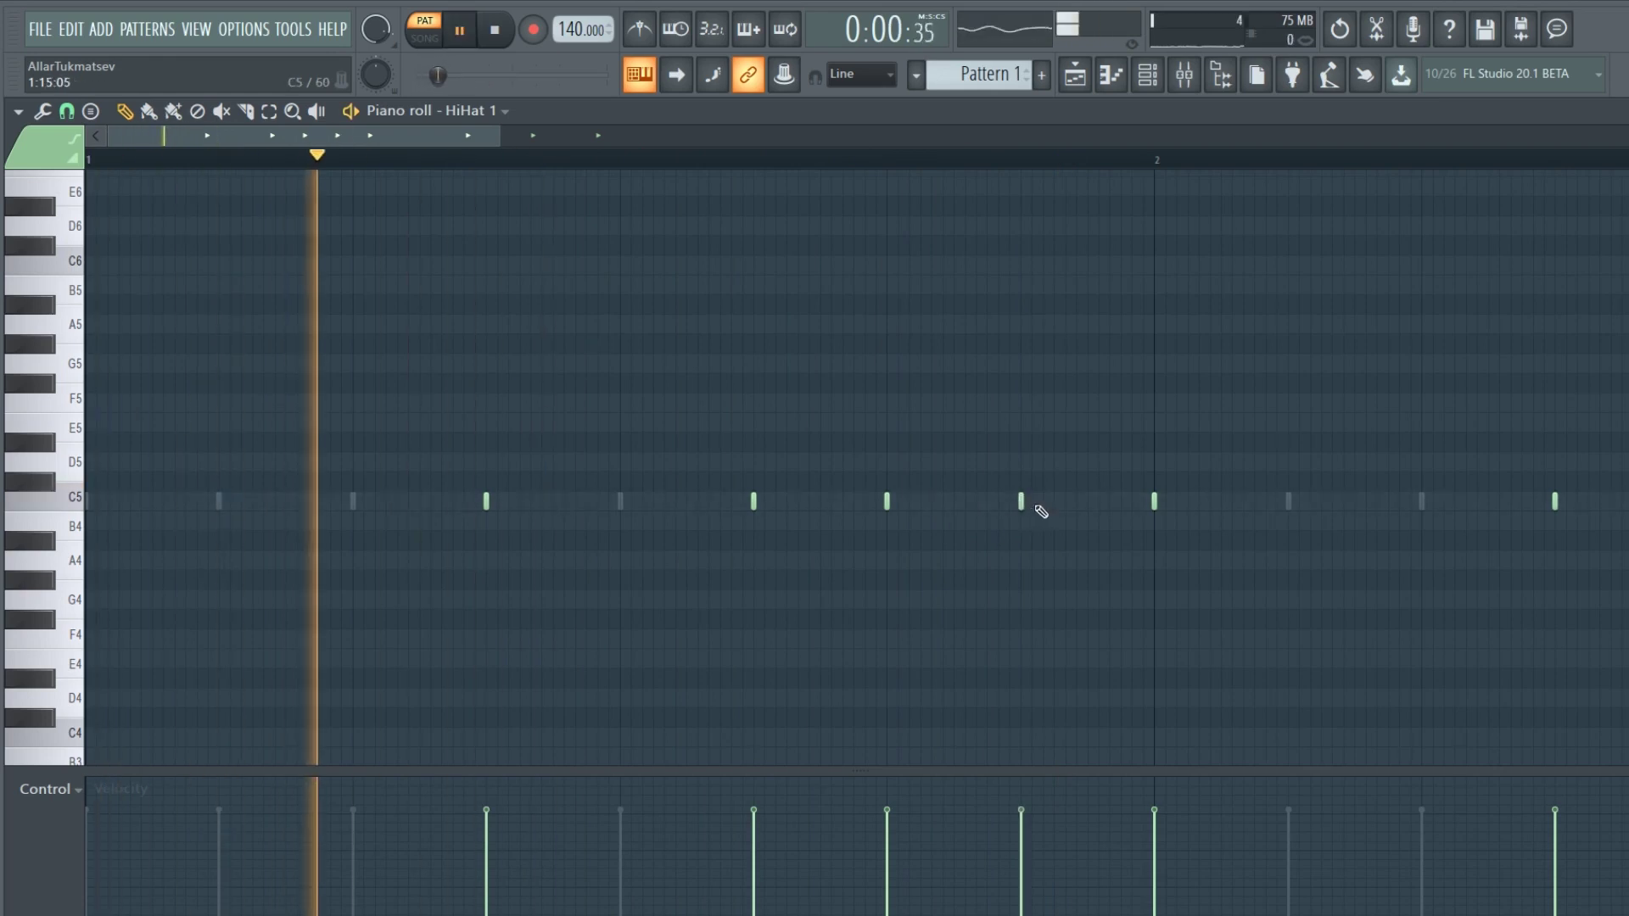
click(1042, 501)
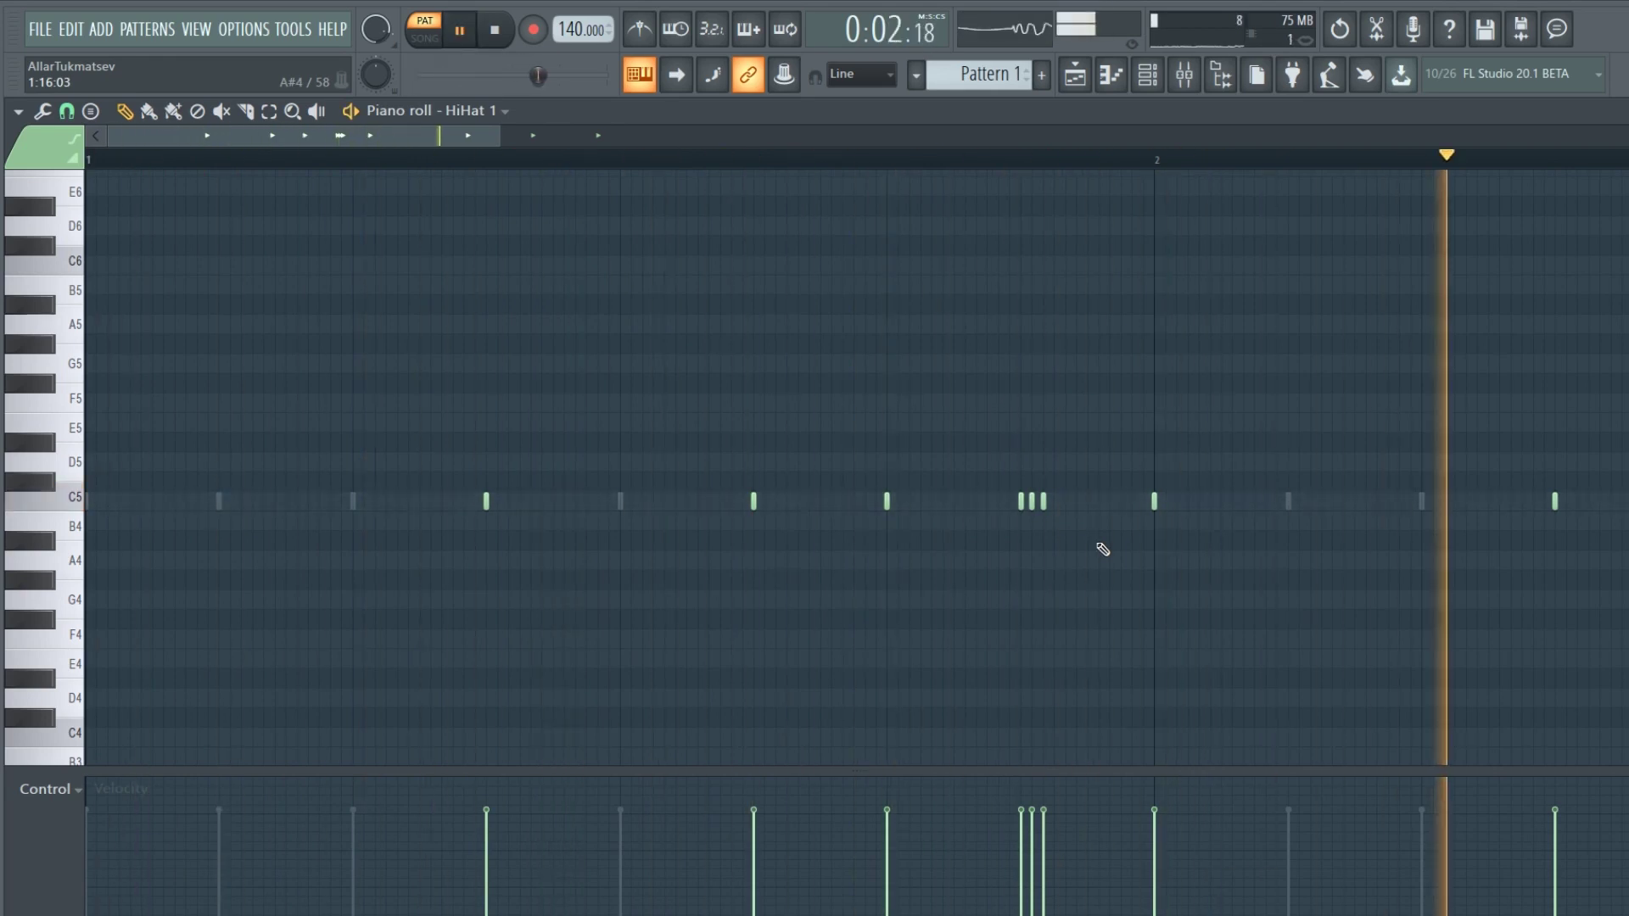
key(space)
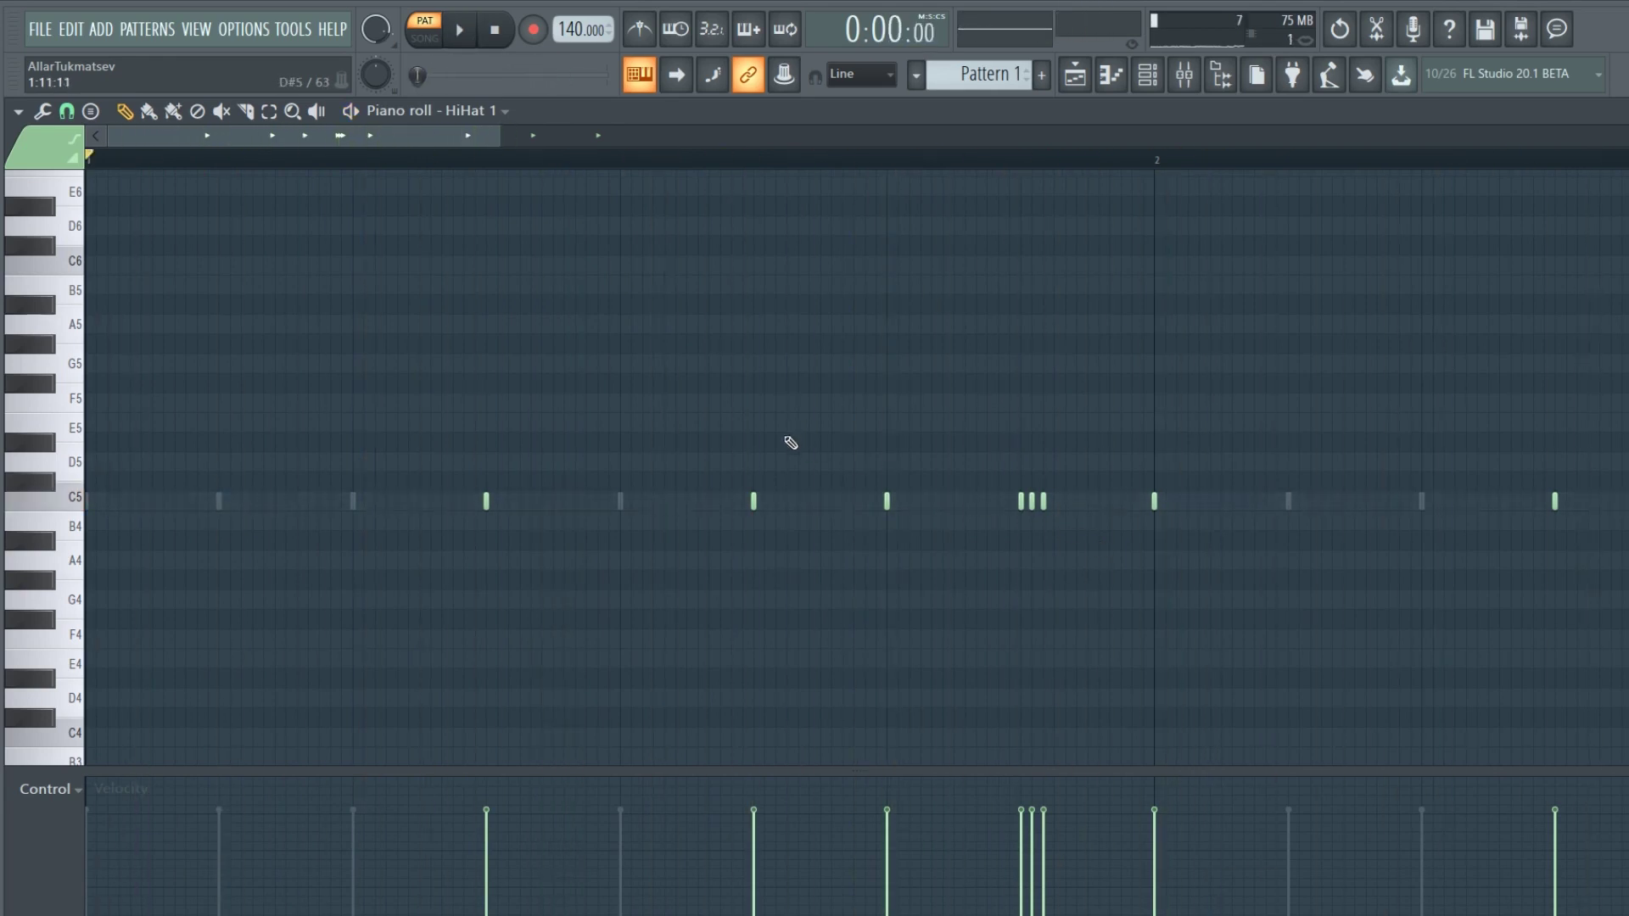
Try an extra C5 hi-hat hit just before step 7 of the first bar and audition the pattern.
click(453, 502)
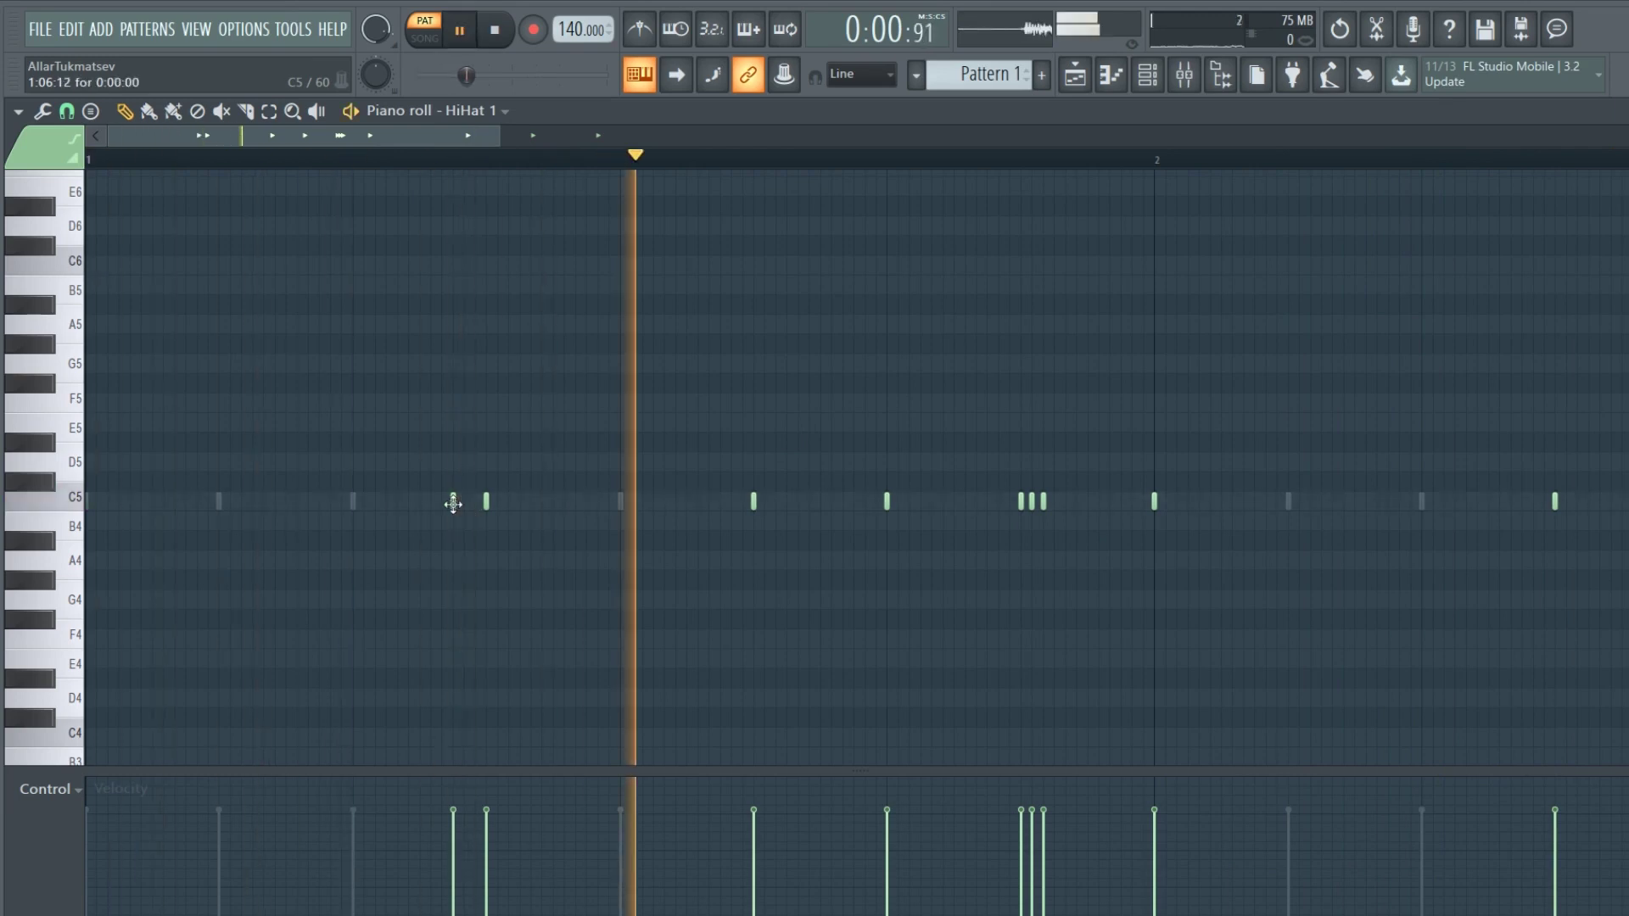
drag(498, 140, 877, 139)
key(space)
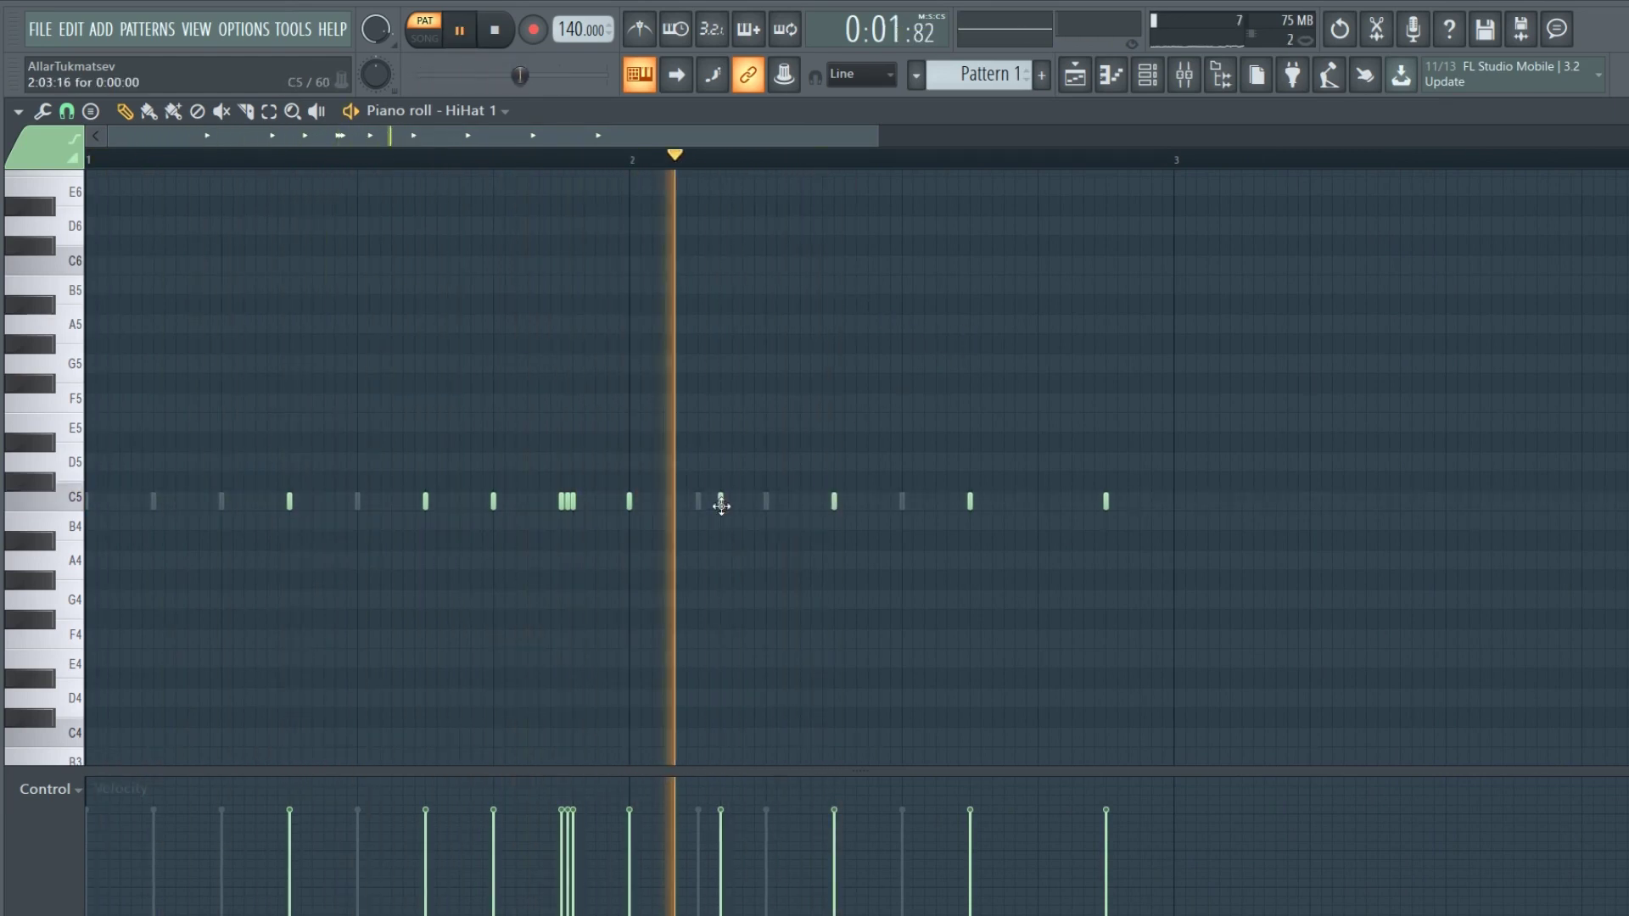
Add a C5 hi-hat hit on step 3 of the second bar and audition the pattern.
click(698, 501)
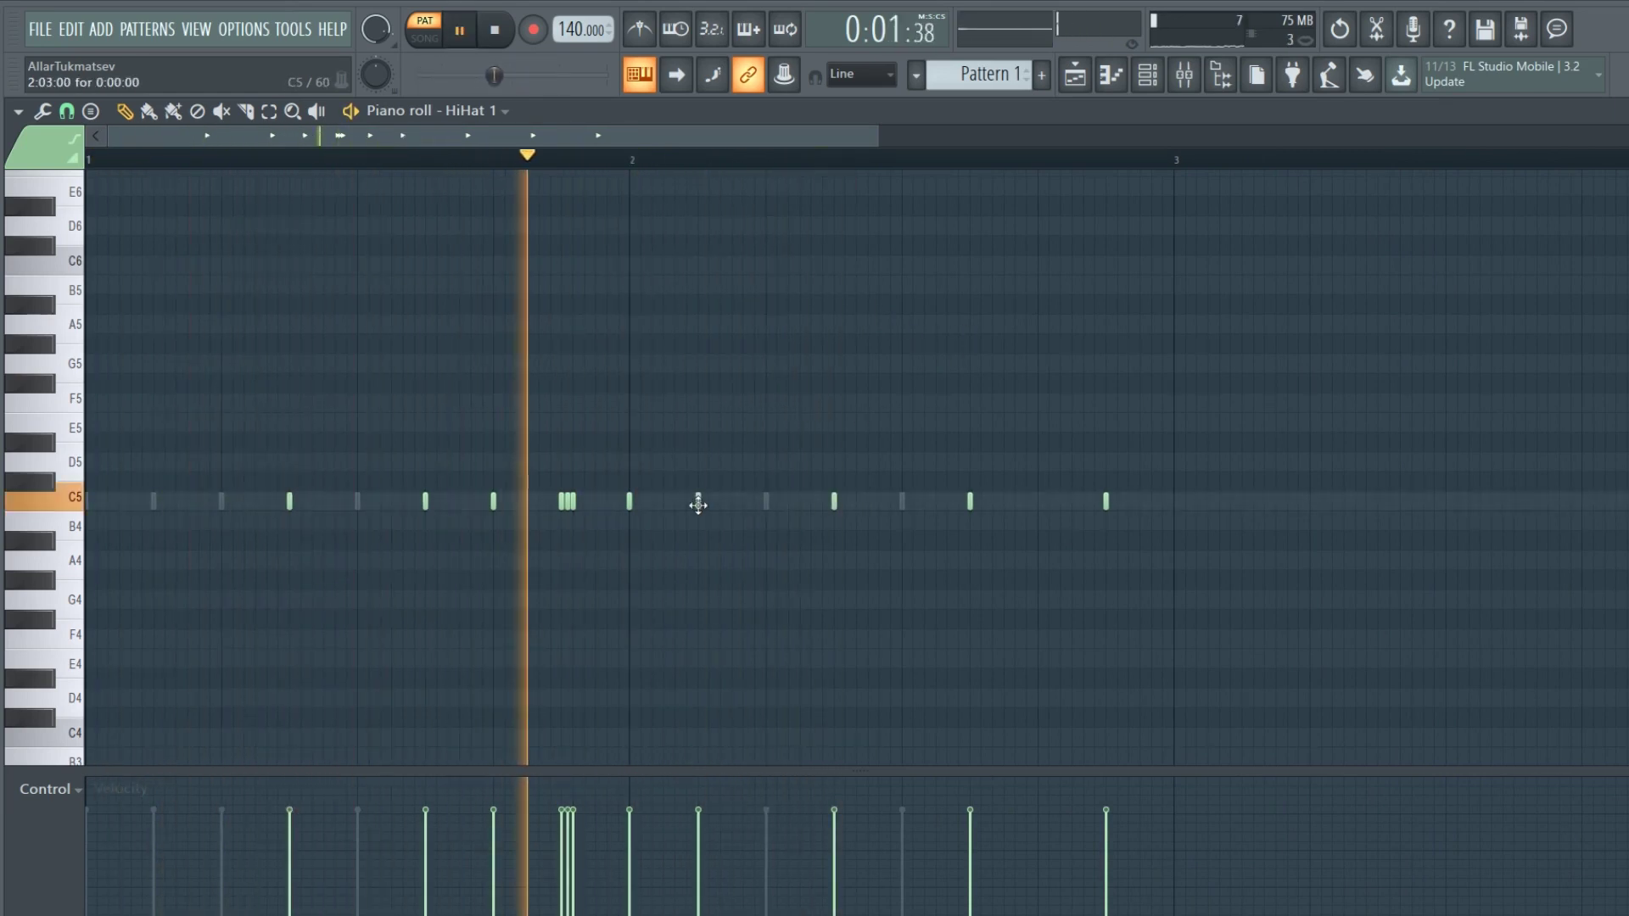
key(space)
key(space)
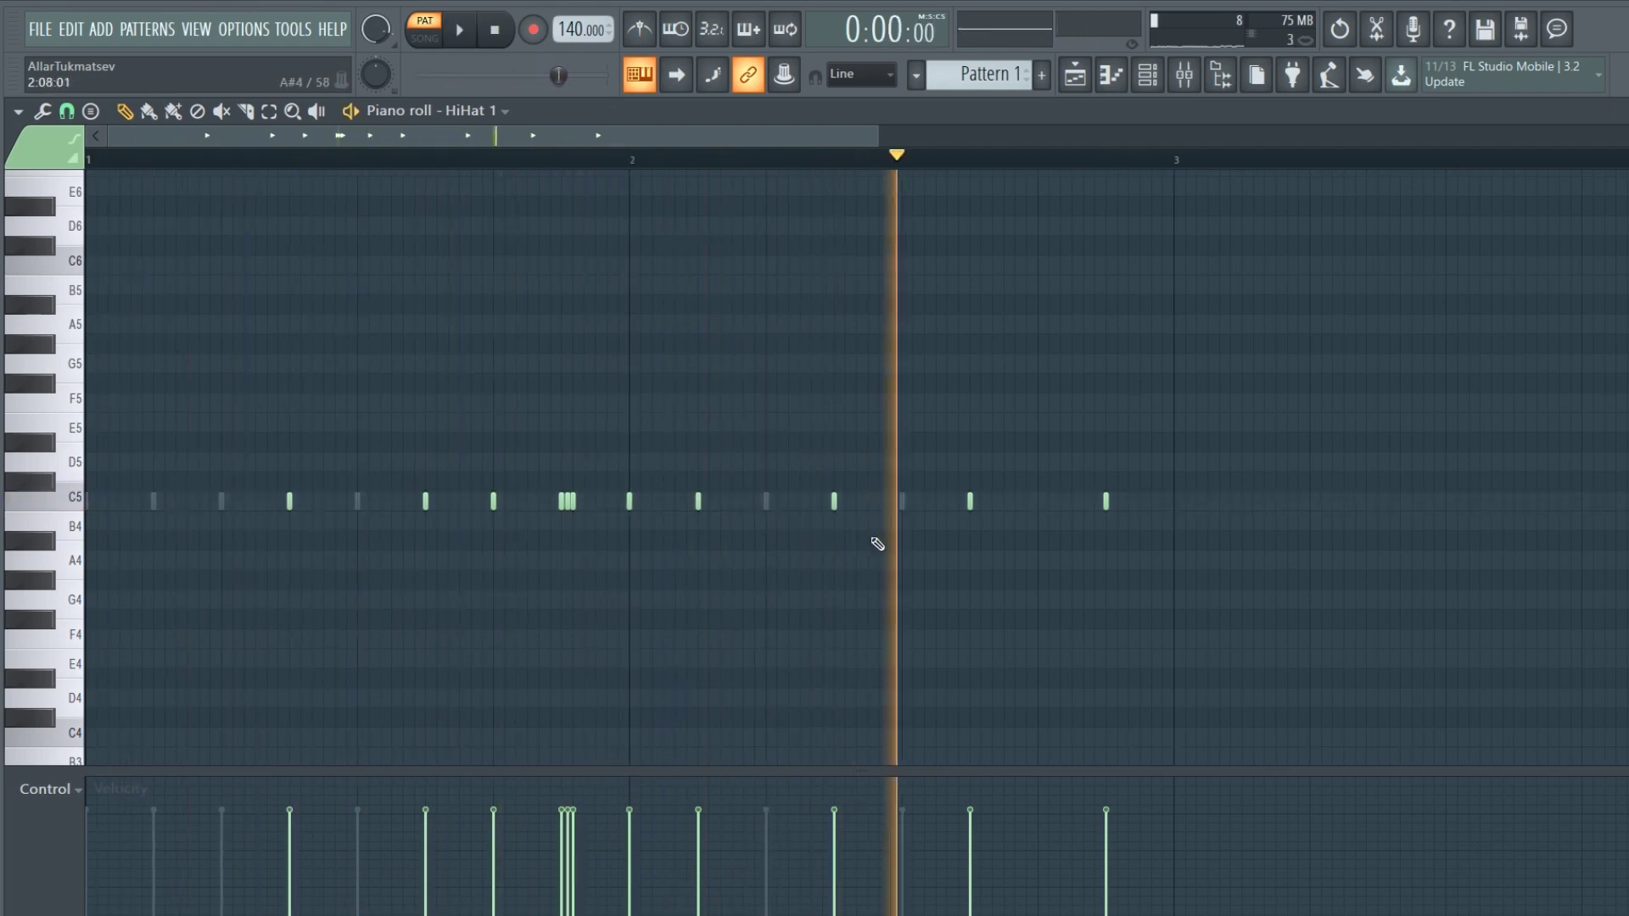
Add a C5 hi-hat hit shortly after the first bar's roll and two closely spaced hits from step 13 of the second bar.
click(584, 501)
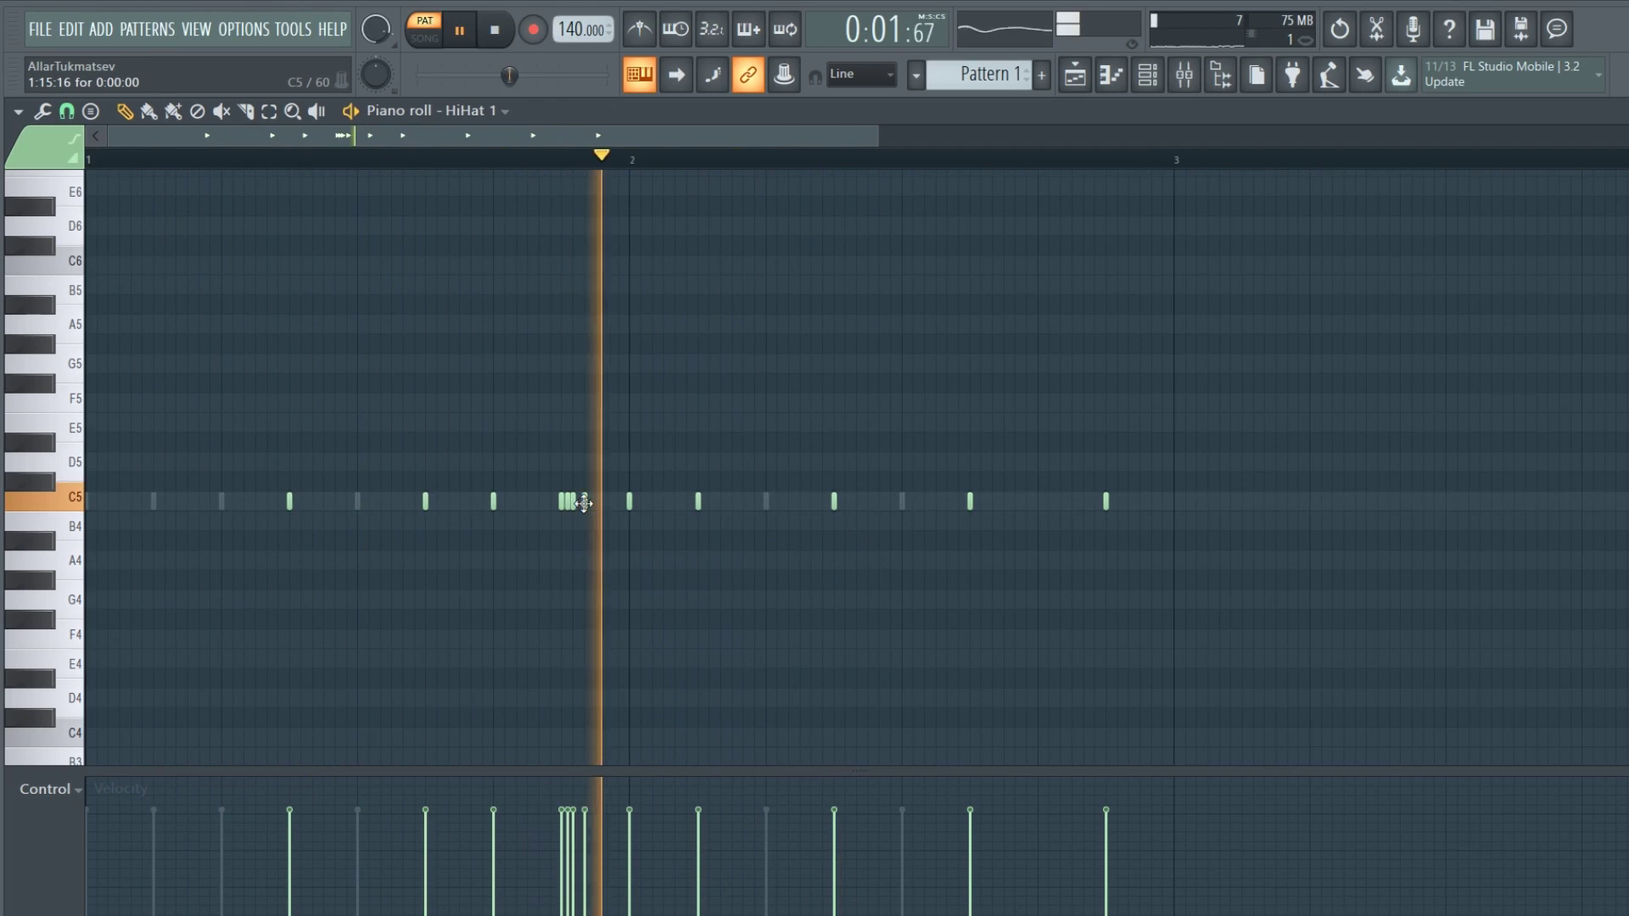
key(space)
key(space)
click(1038, 500)
click(1049, 501)
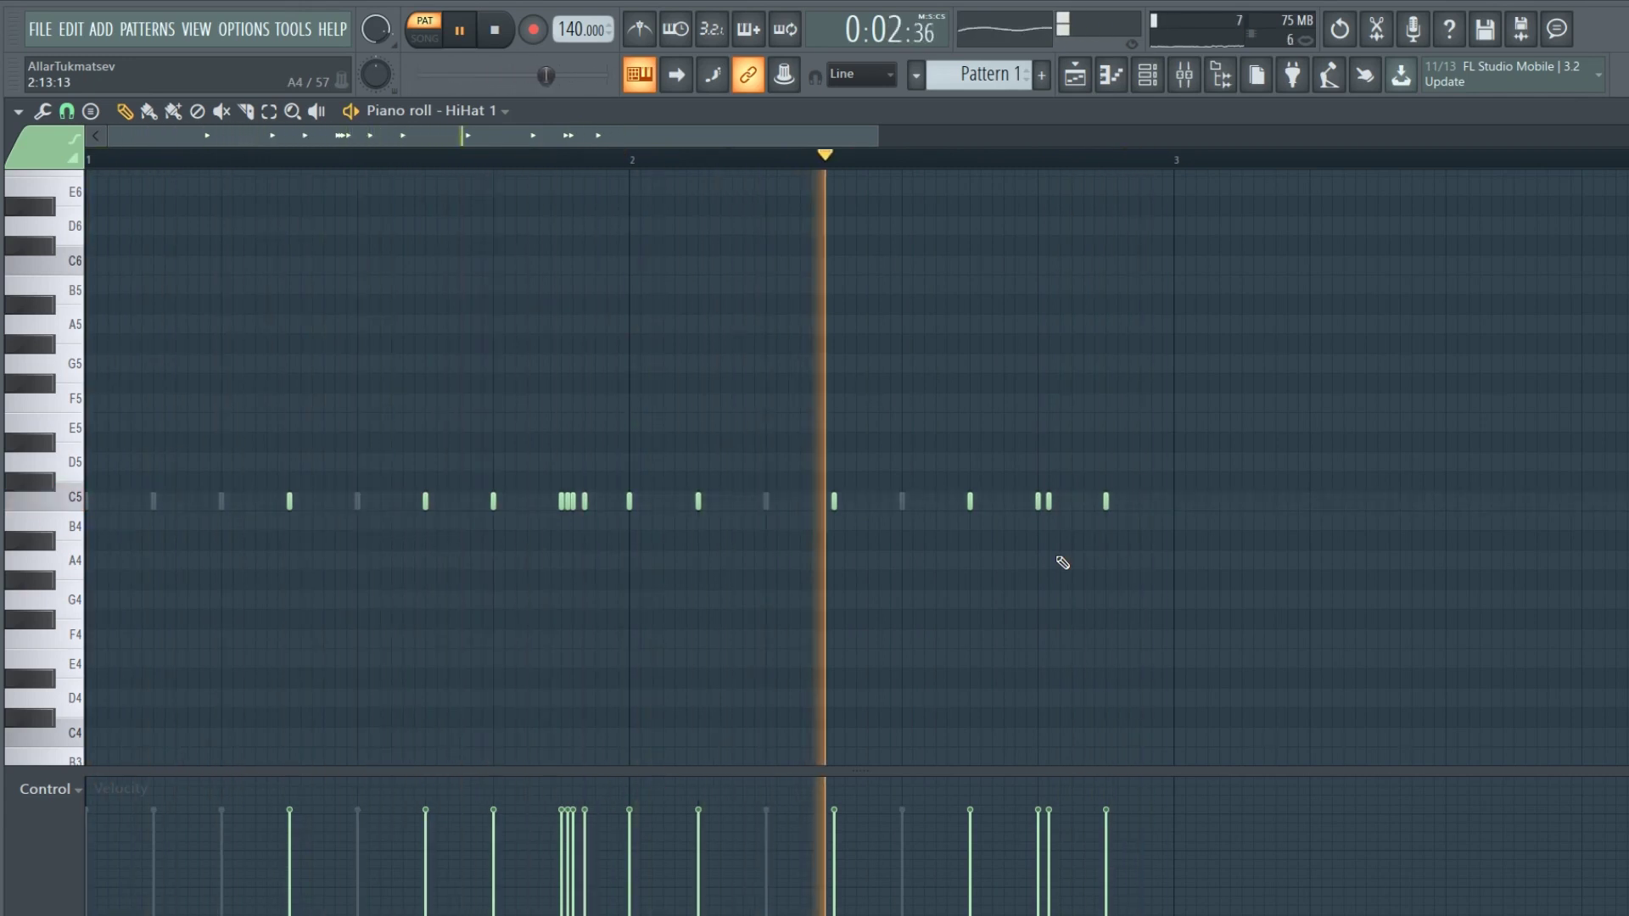
Stop playback and change the piano roll's grid snap option.
key(space)
click(66, 111)
click(97, 313)
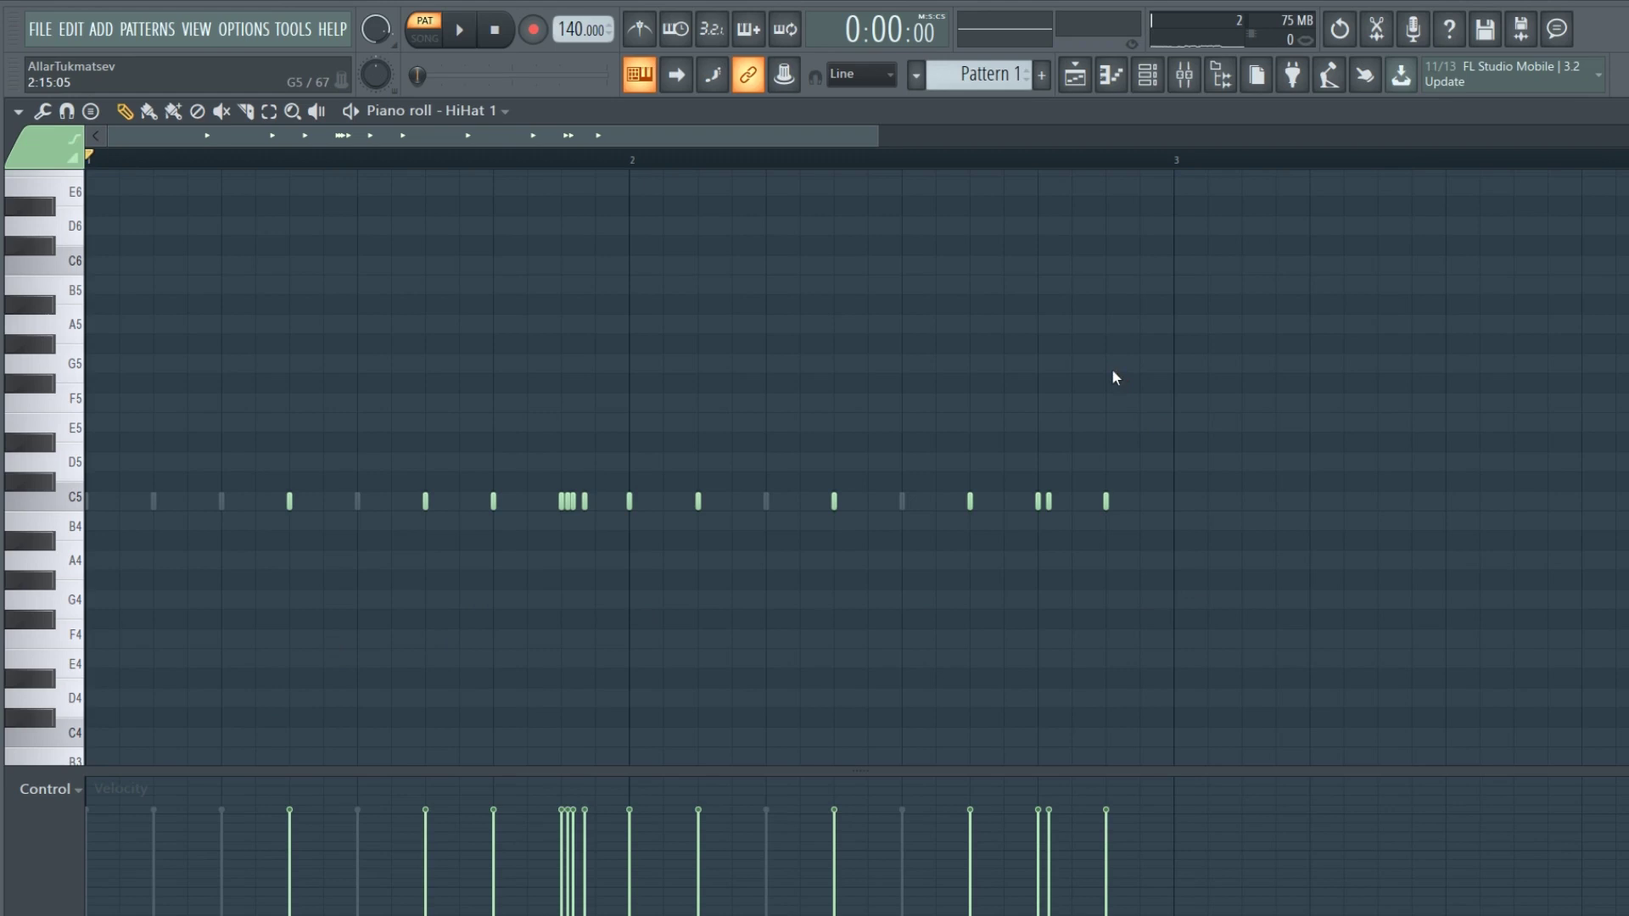
Open the piano roll randomizer and move its window clear of the first-bar notes.
key(alt+r)
drag(1114, 159, 908, 196)
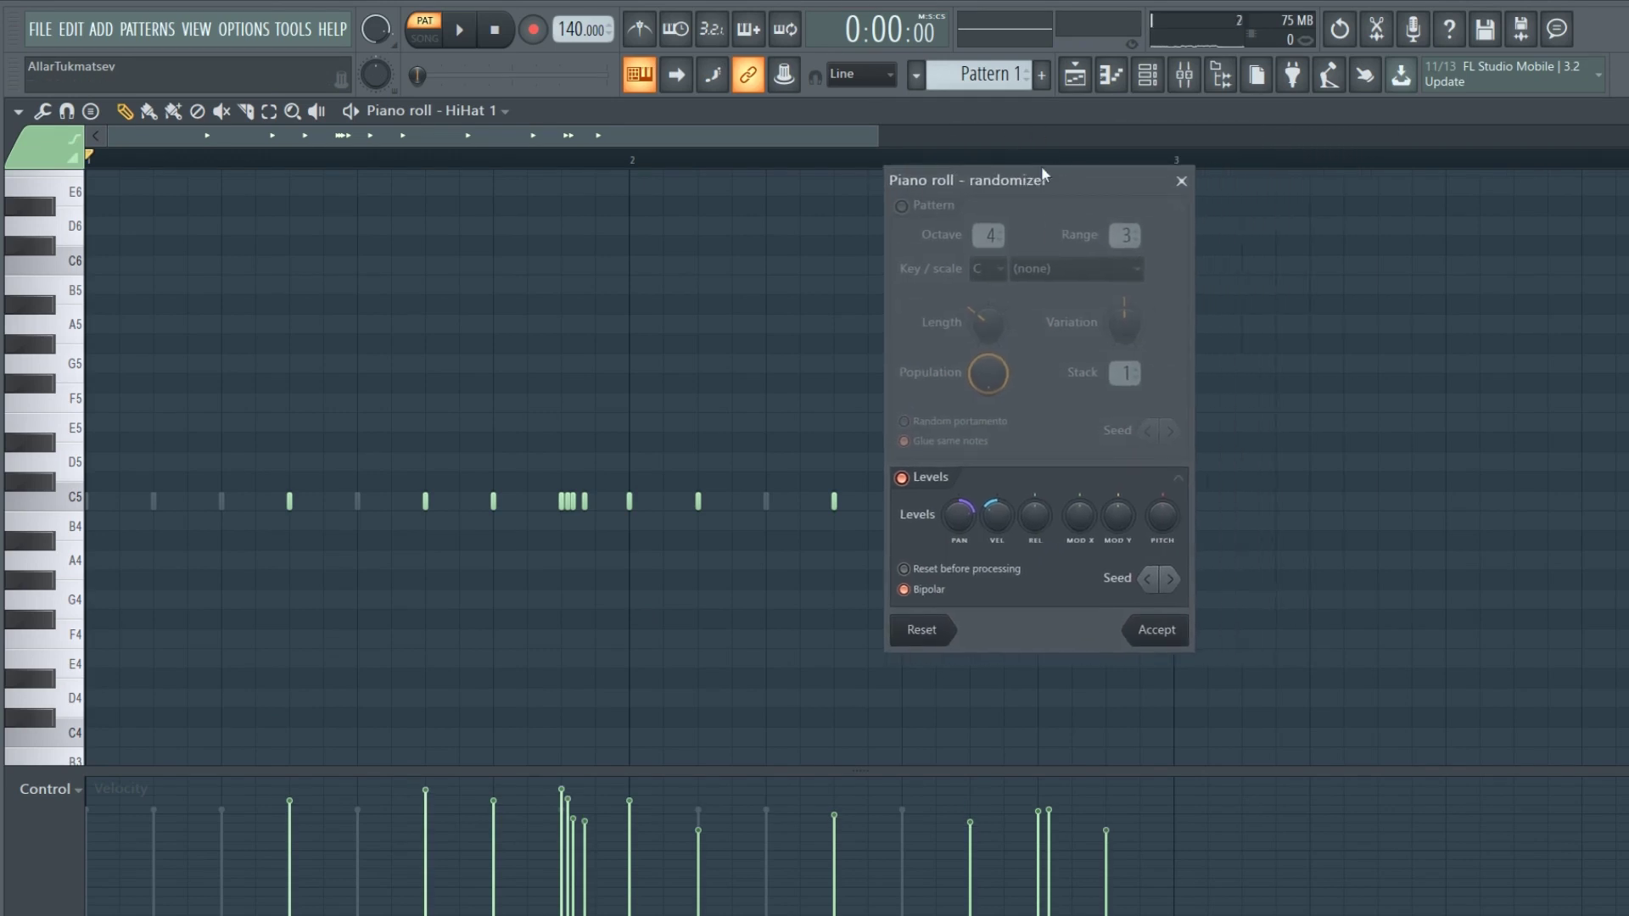
drag(1041, 167, 1103, 170)
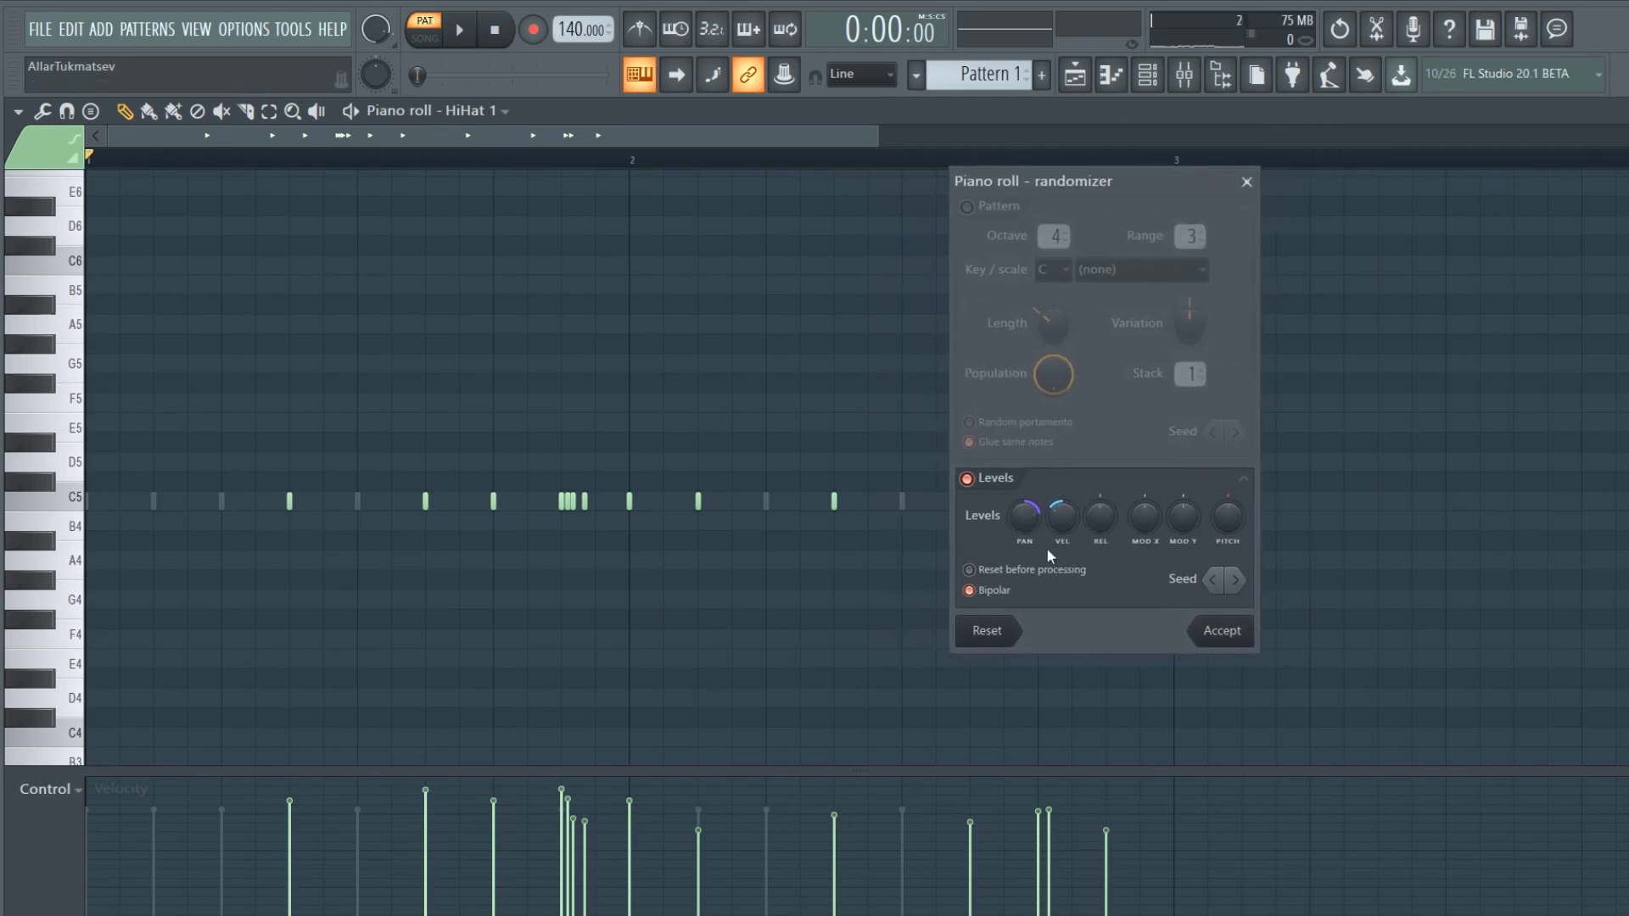
Try the randomizer's Pattern section with the octave set to 2 and switch the section back off.
click(980, 219)
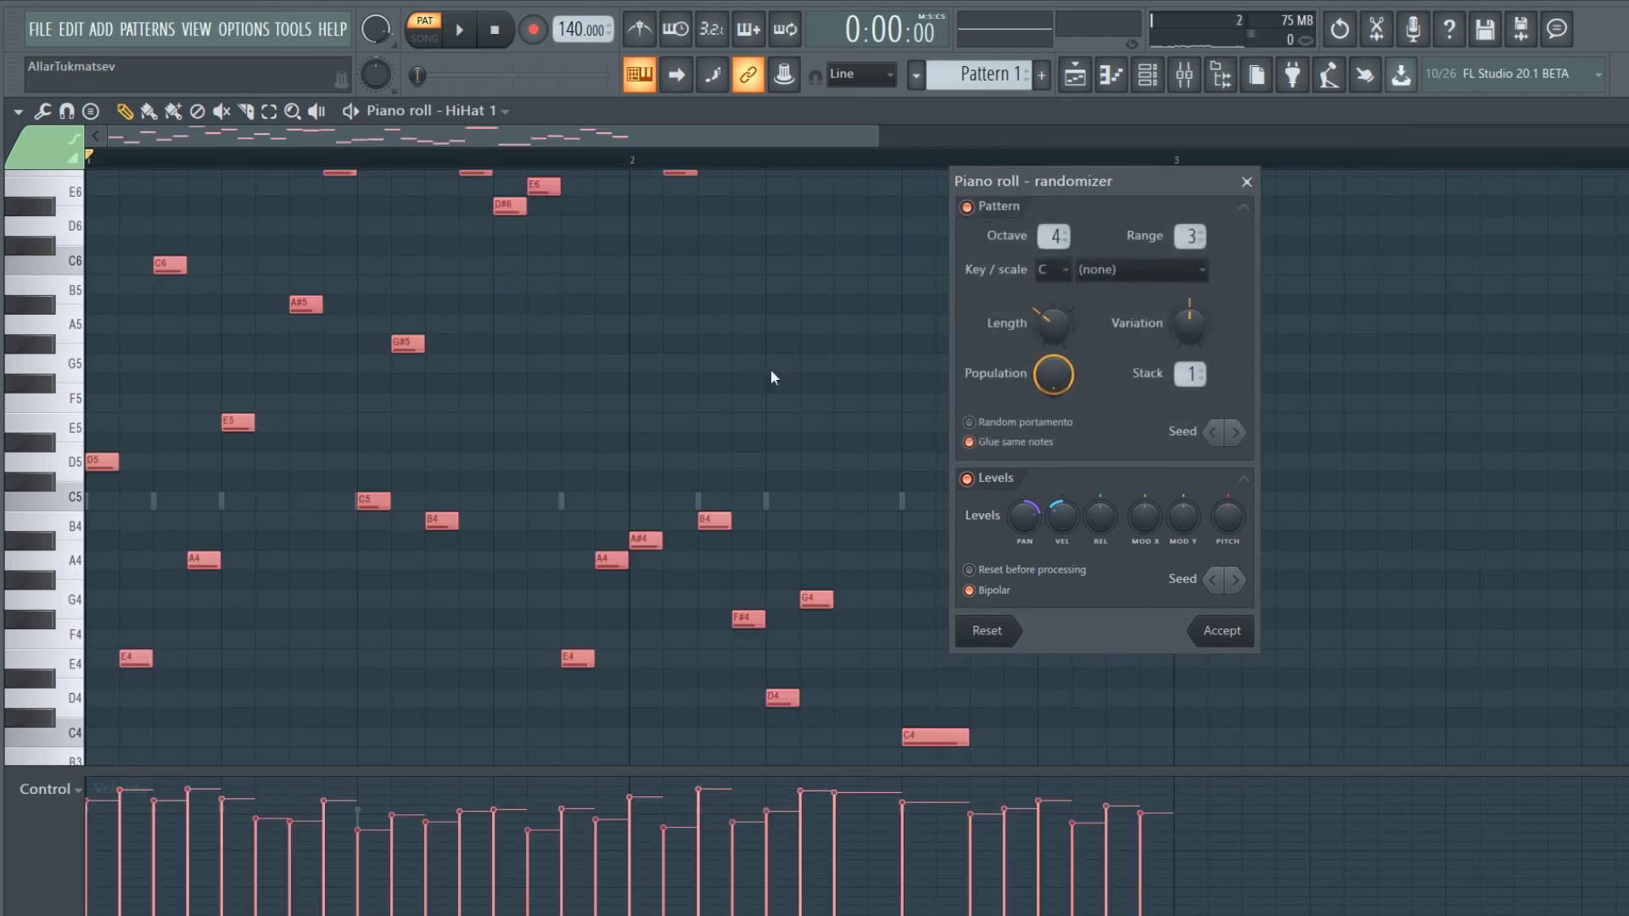
drag(1055, 236, 1055, 270)
click(968, 207)
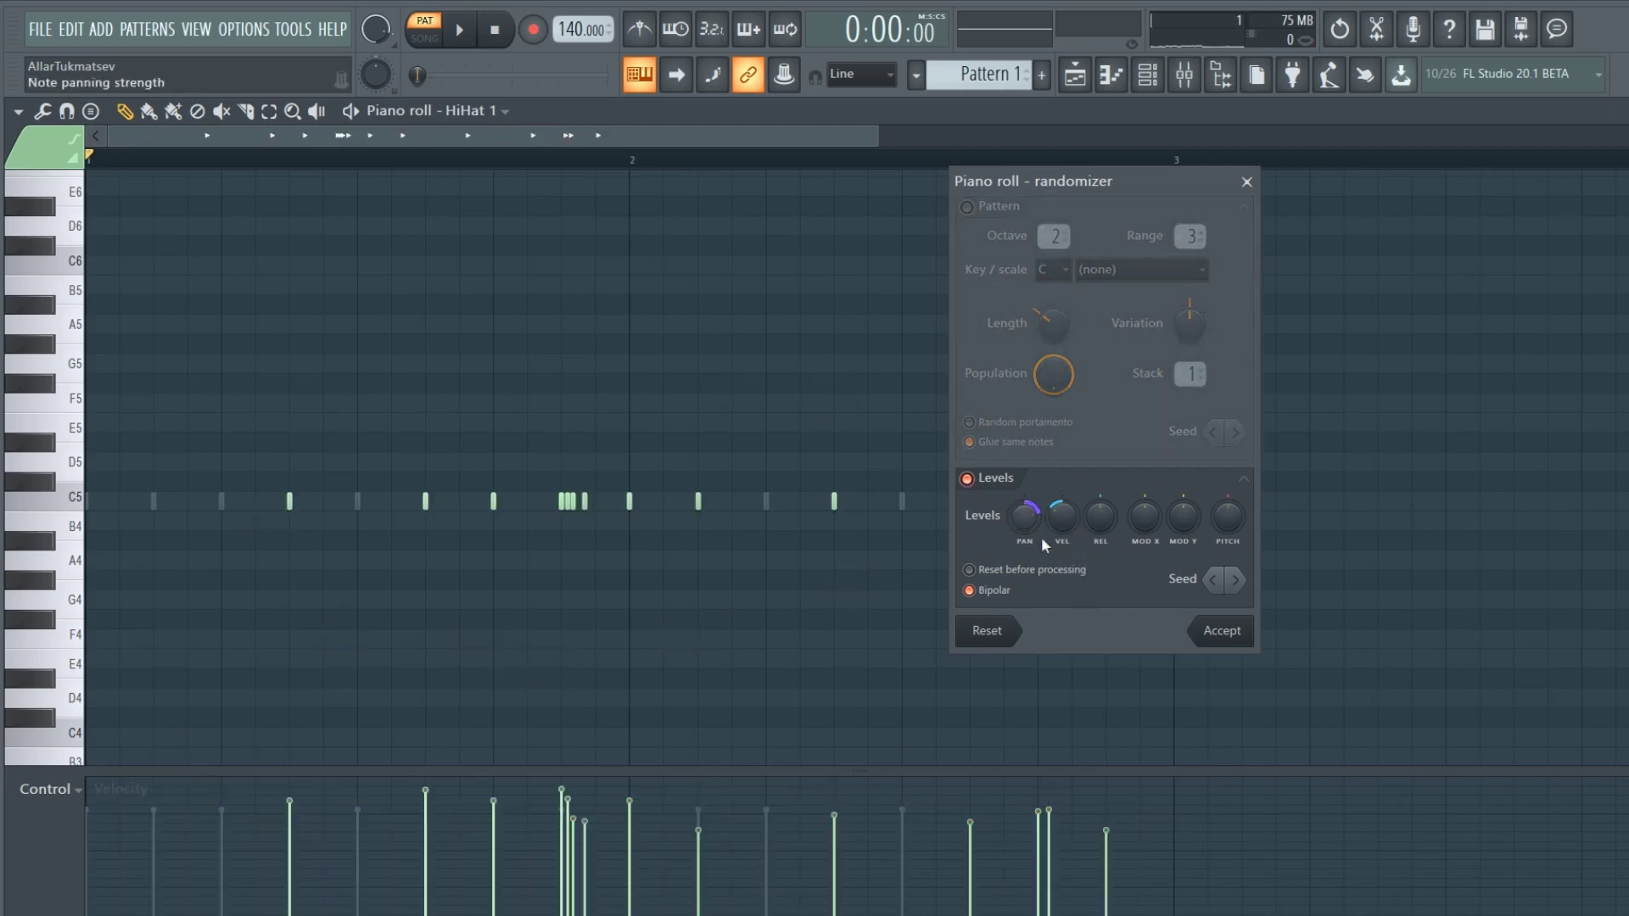
Set the randomizer's velocity level to 44% and its pan level below centre, accept the randomized levels, and audition the result.
drag(1056, 526, 1071, 496)
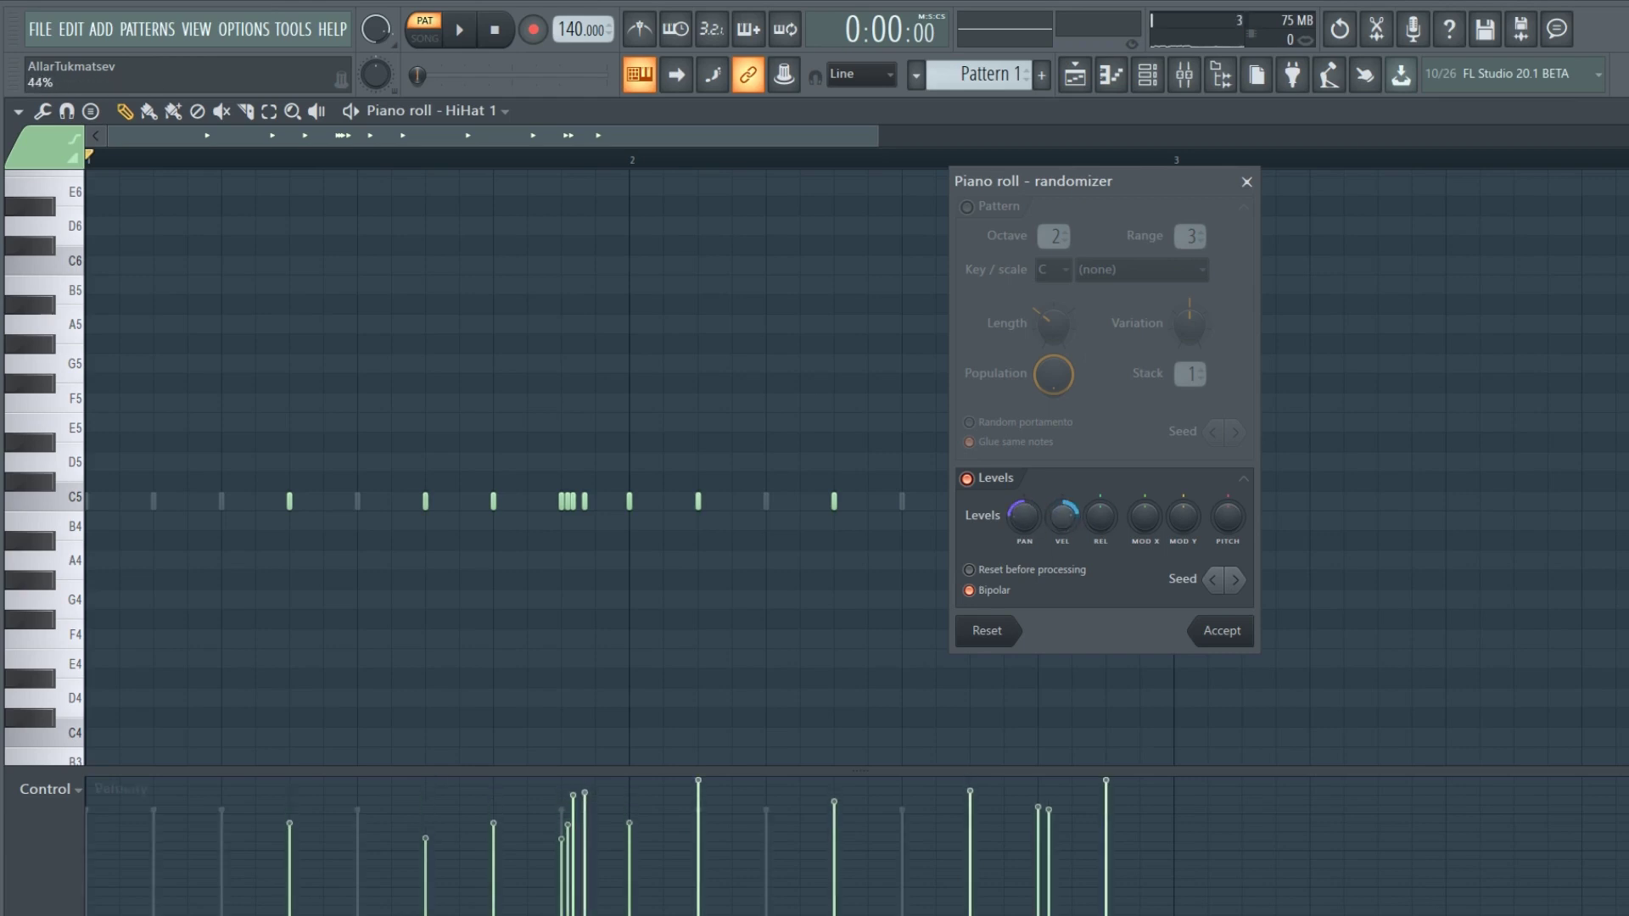
click(1220, 633)
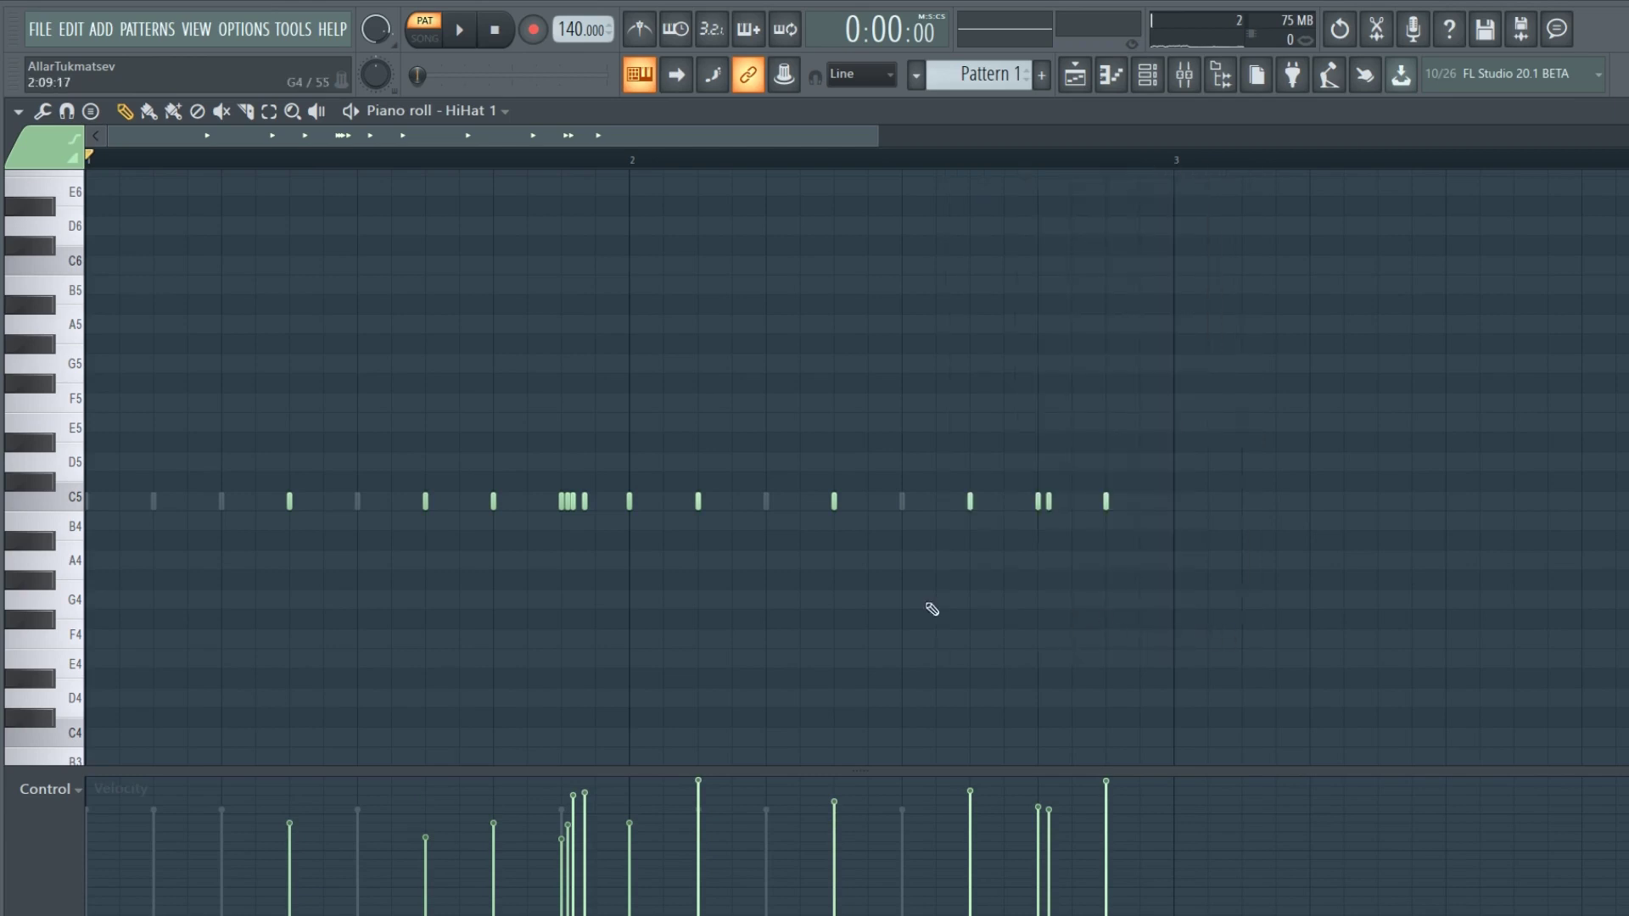
key(space)
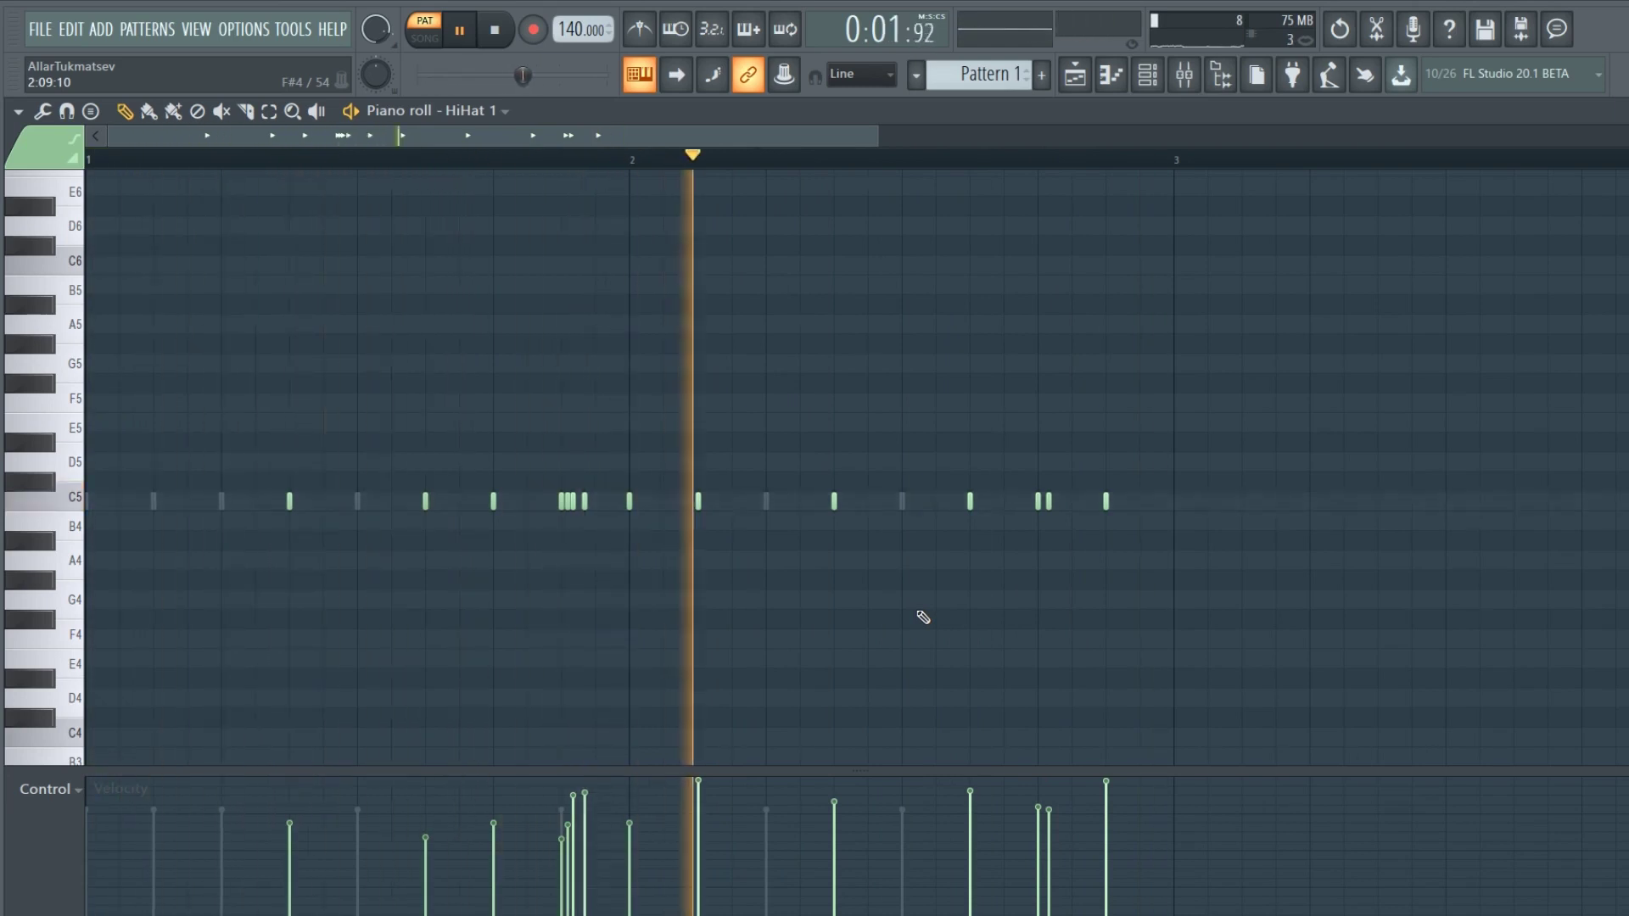
key(space)
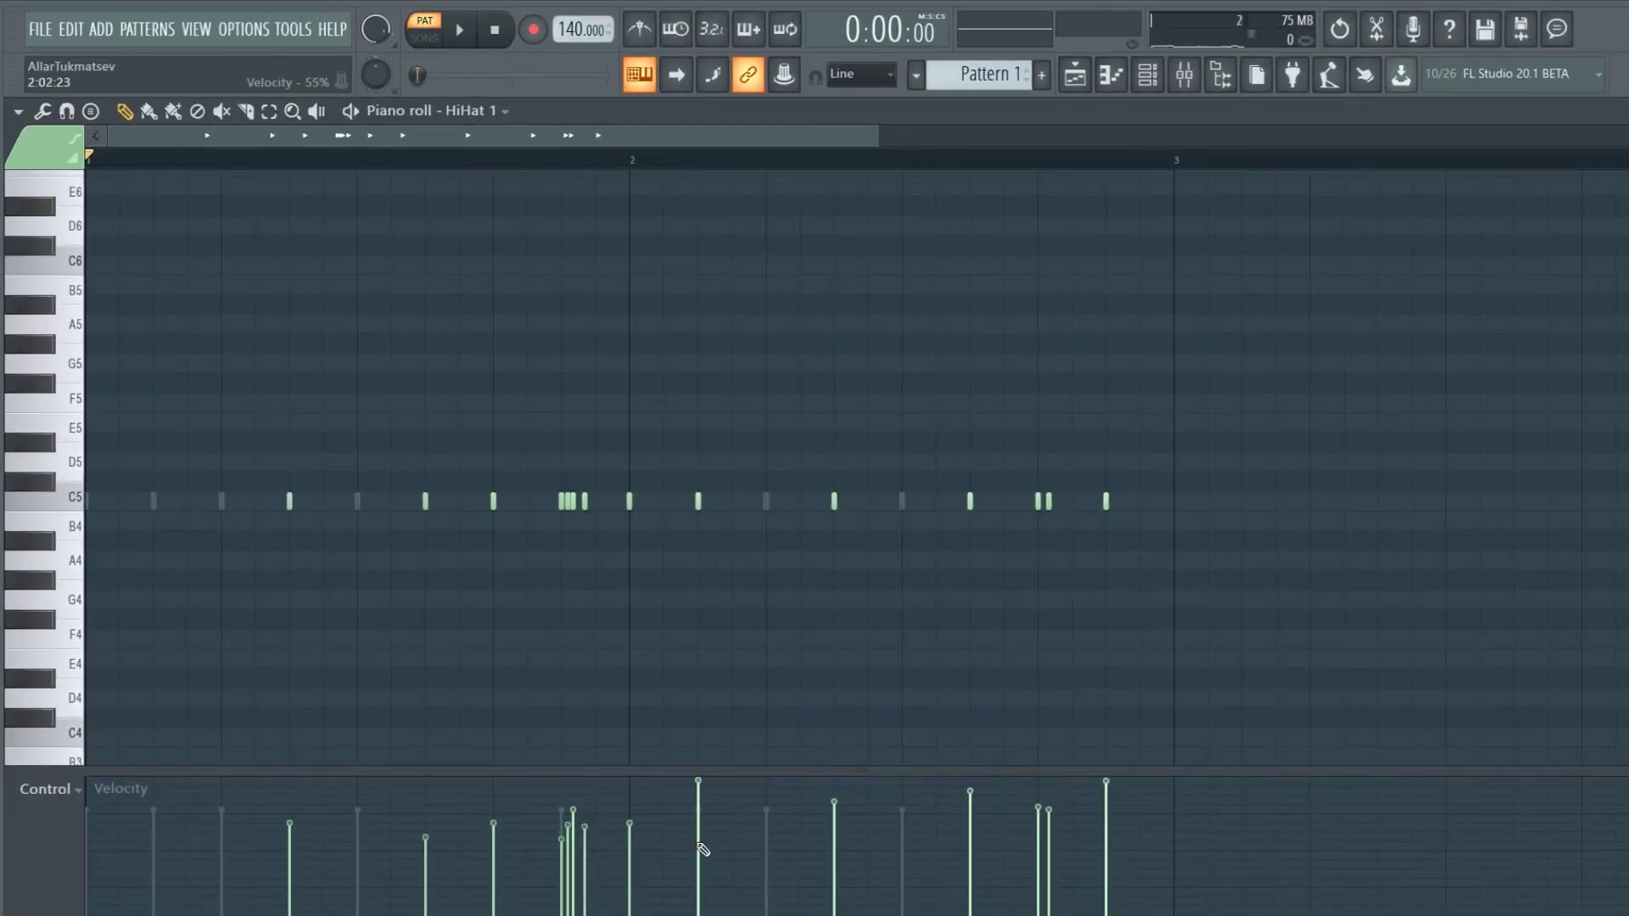
Lower the velocities of the second-bar hits on steps 3, 11 and 15, and slightly raise the first-bar hit on step 7 during playback.
click(701, 845)
click(969, 817)
key(space)
click(1103, 802)
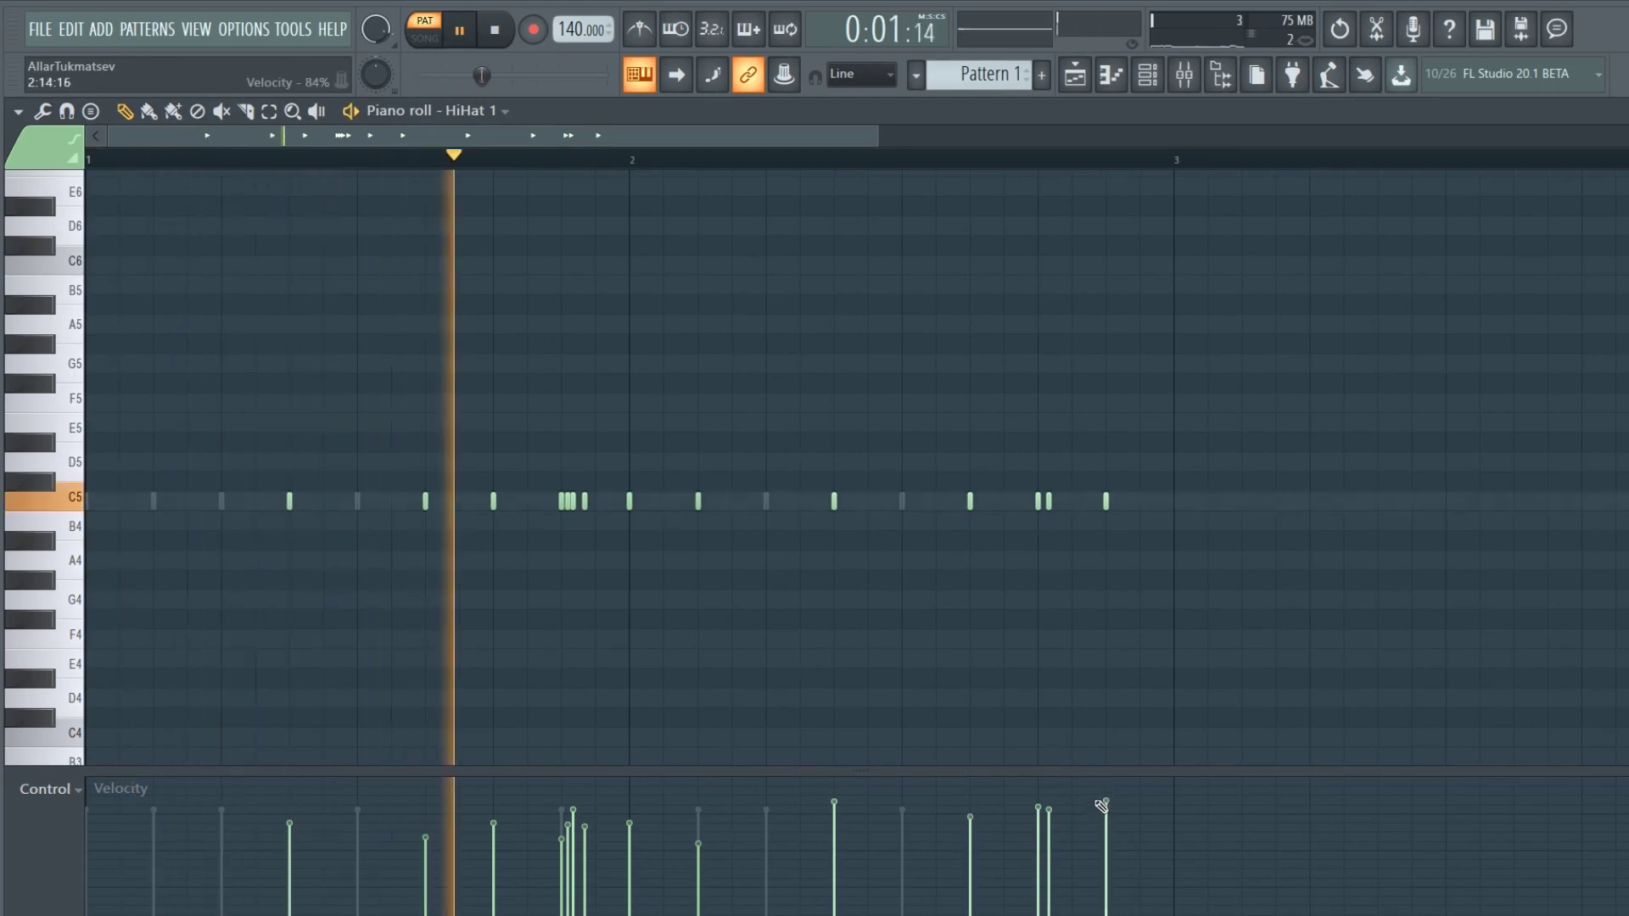
click(291, 818)
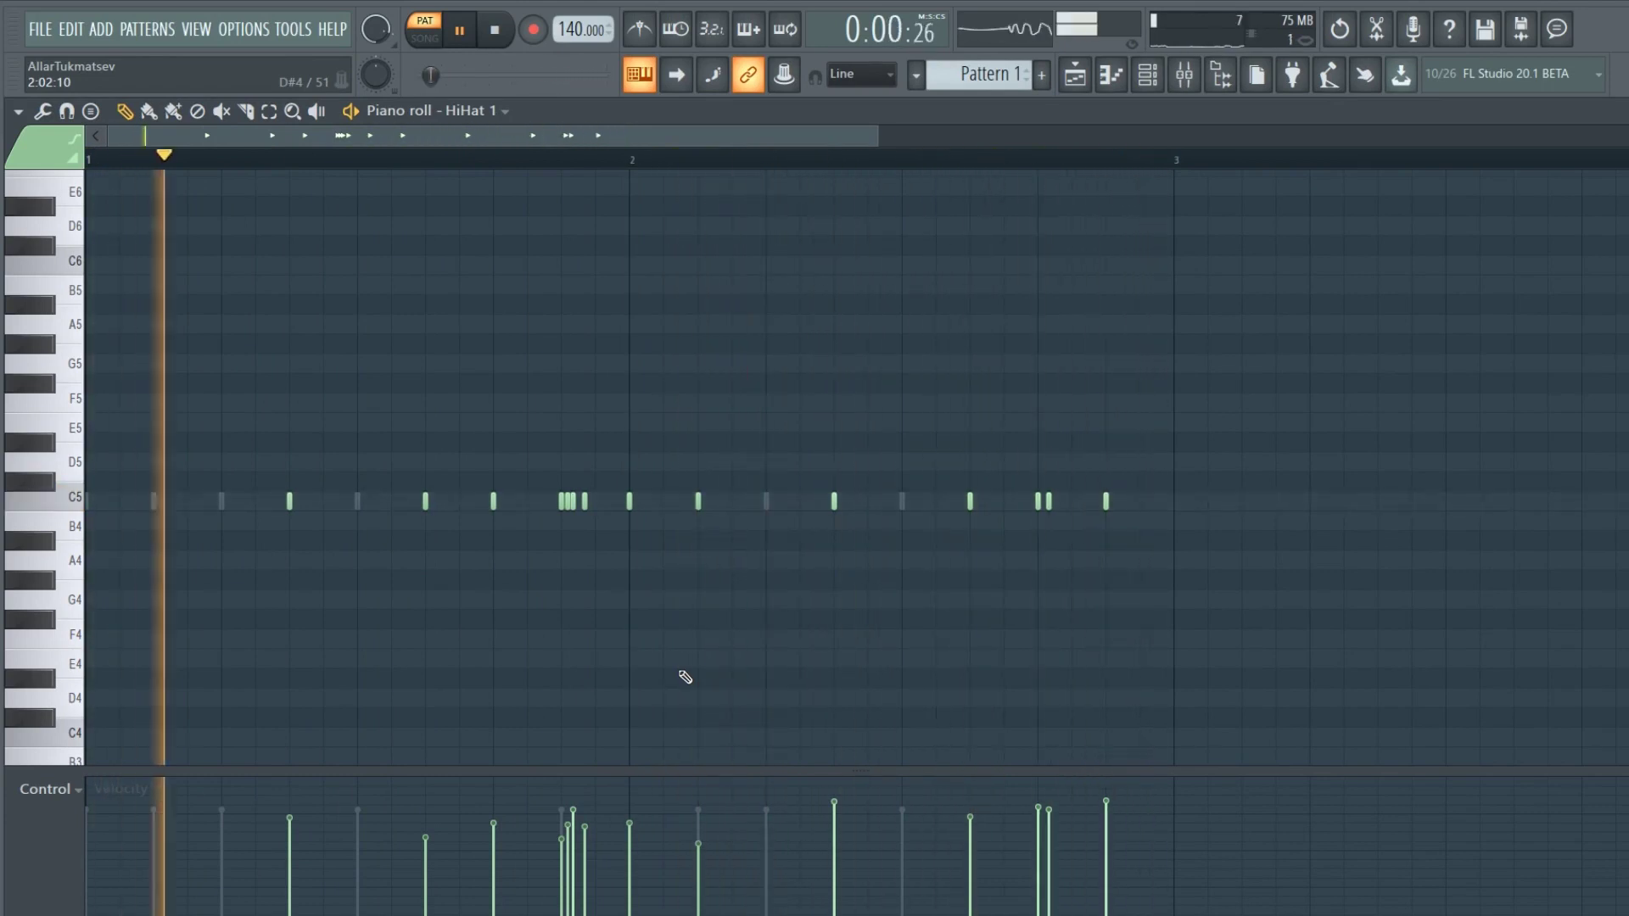
key(space)
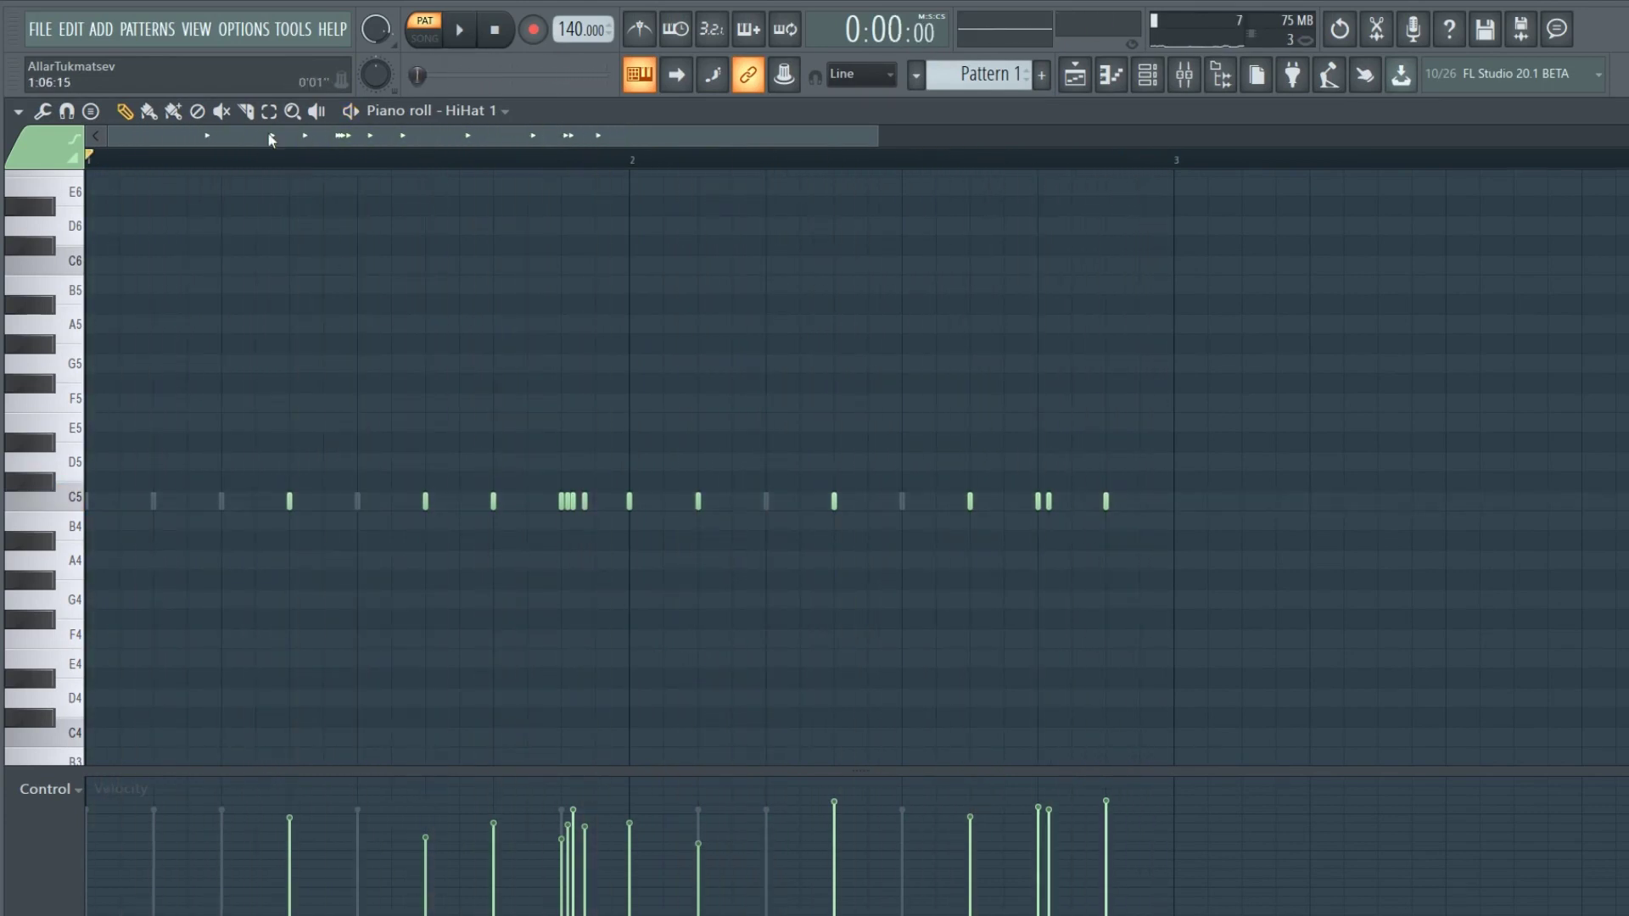
Close the piano roll and reposition the channel rack in the workspace.
click(196, 29)
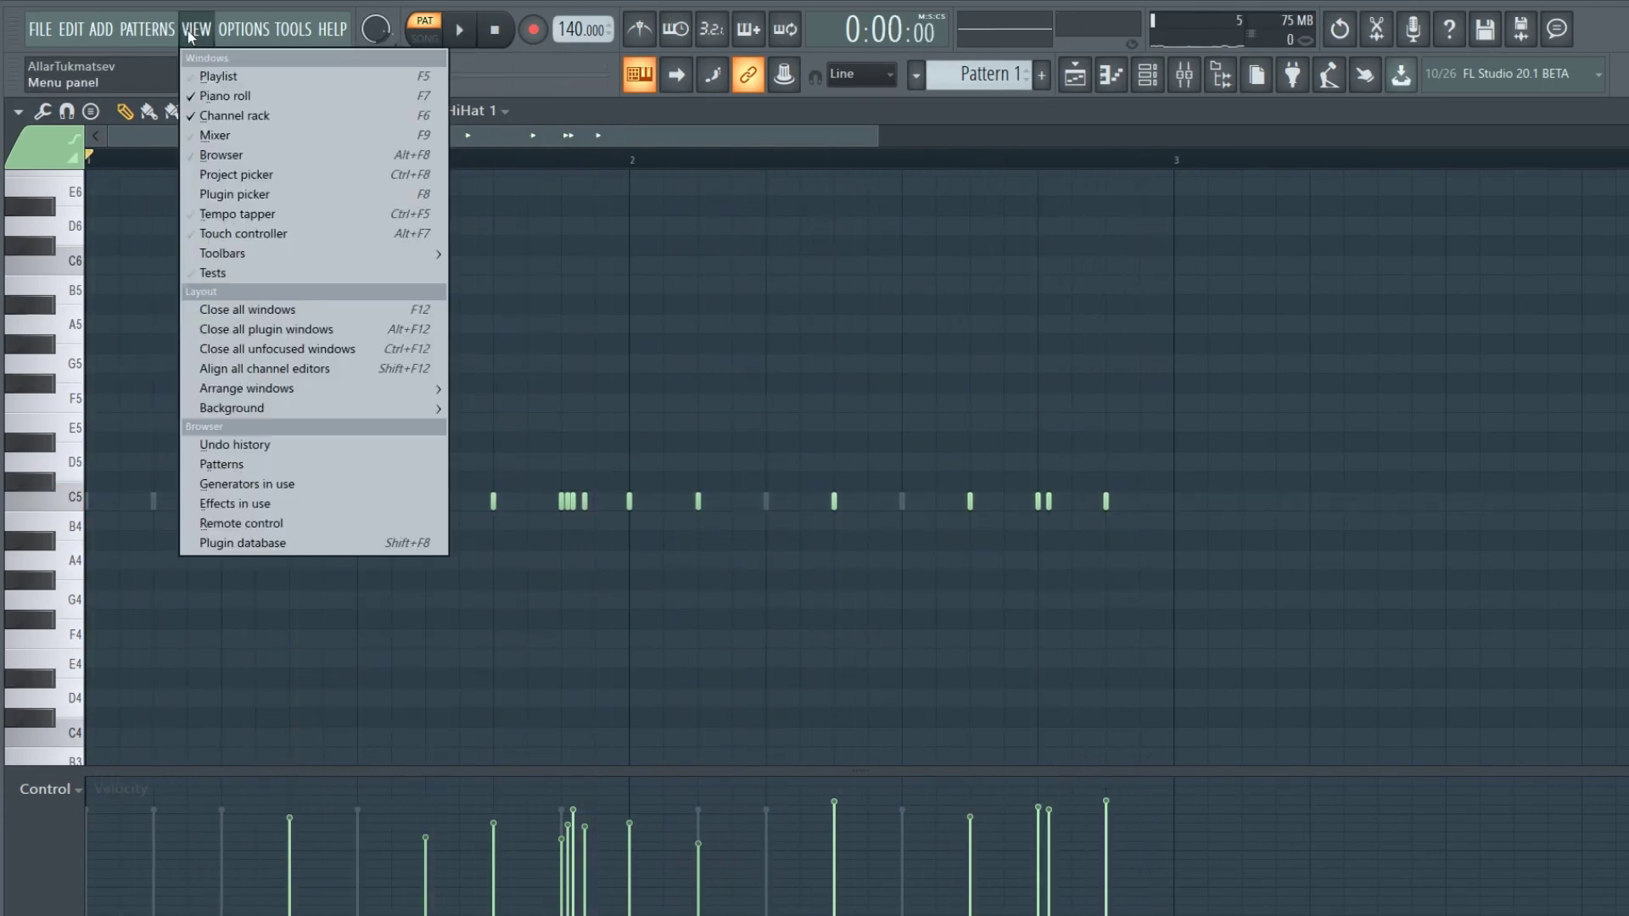
click(261, 310)
drag(862, 206, 699, 186)
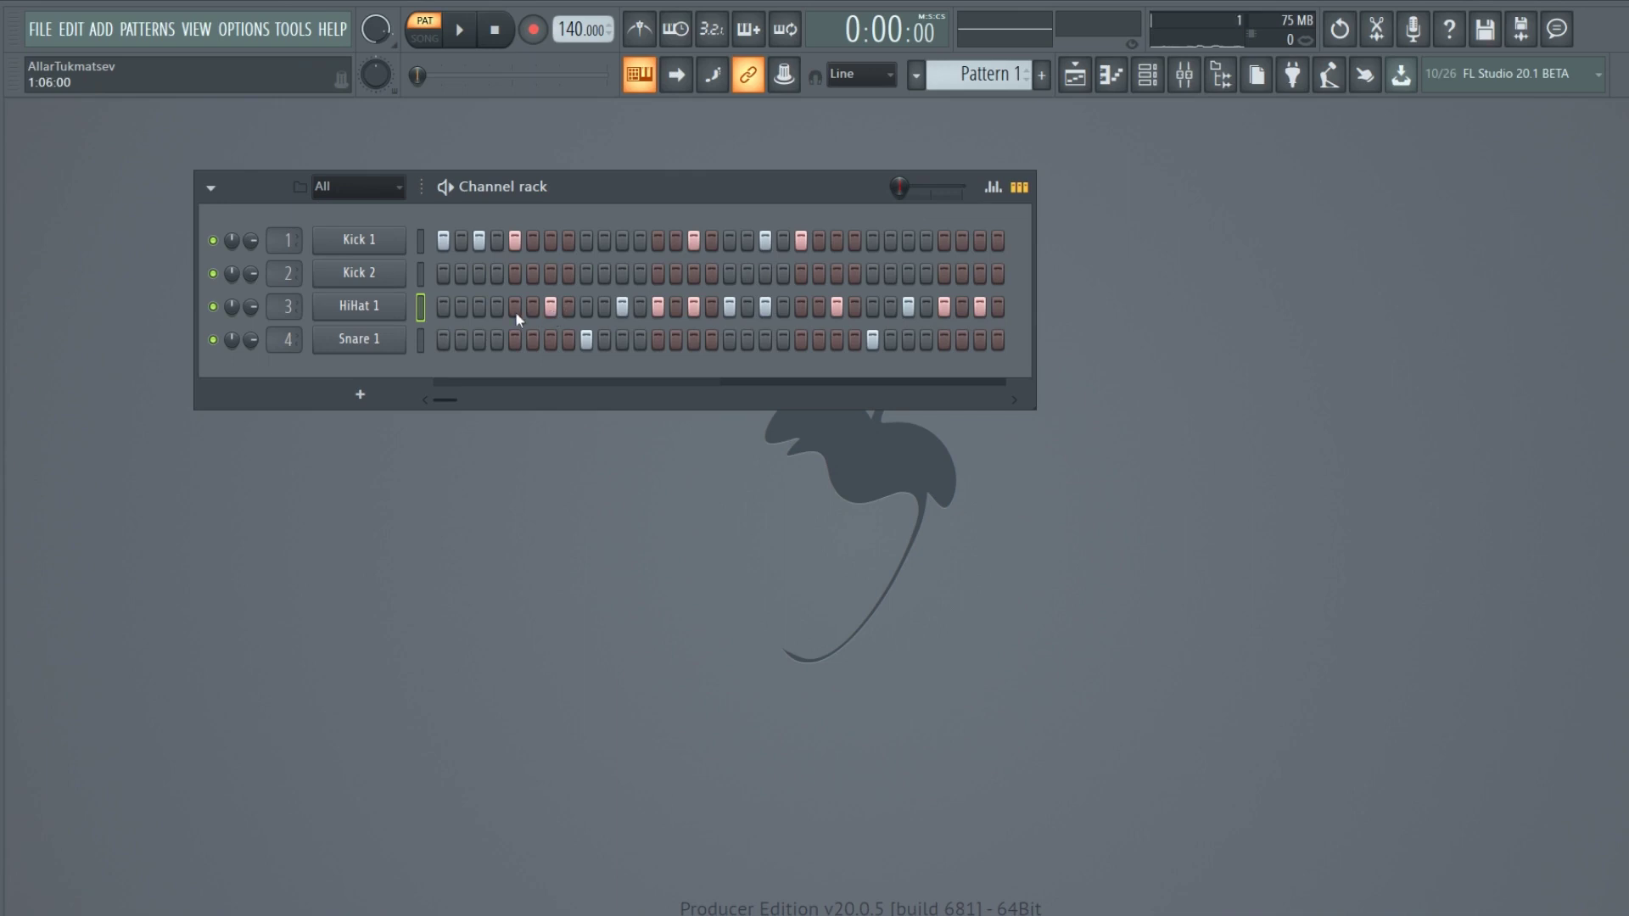
Reopen the HiHat 1 channel in the piano roll and select all of its notes.
right_click(382, 307)
click(430, 307)
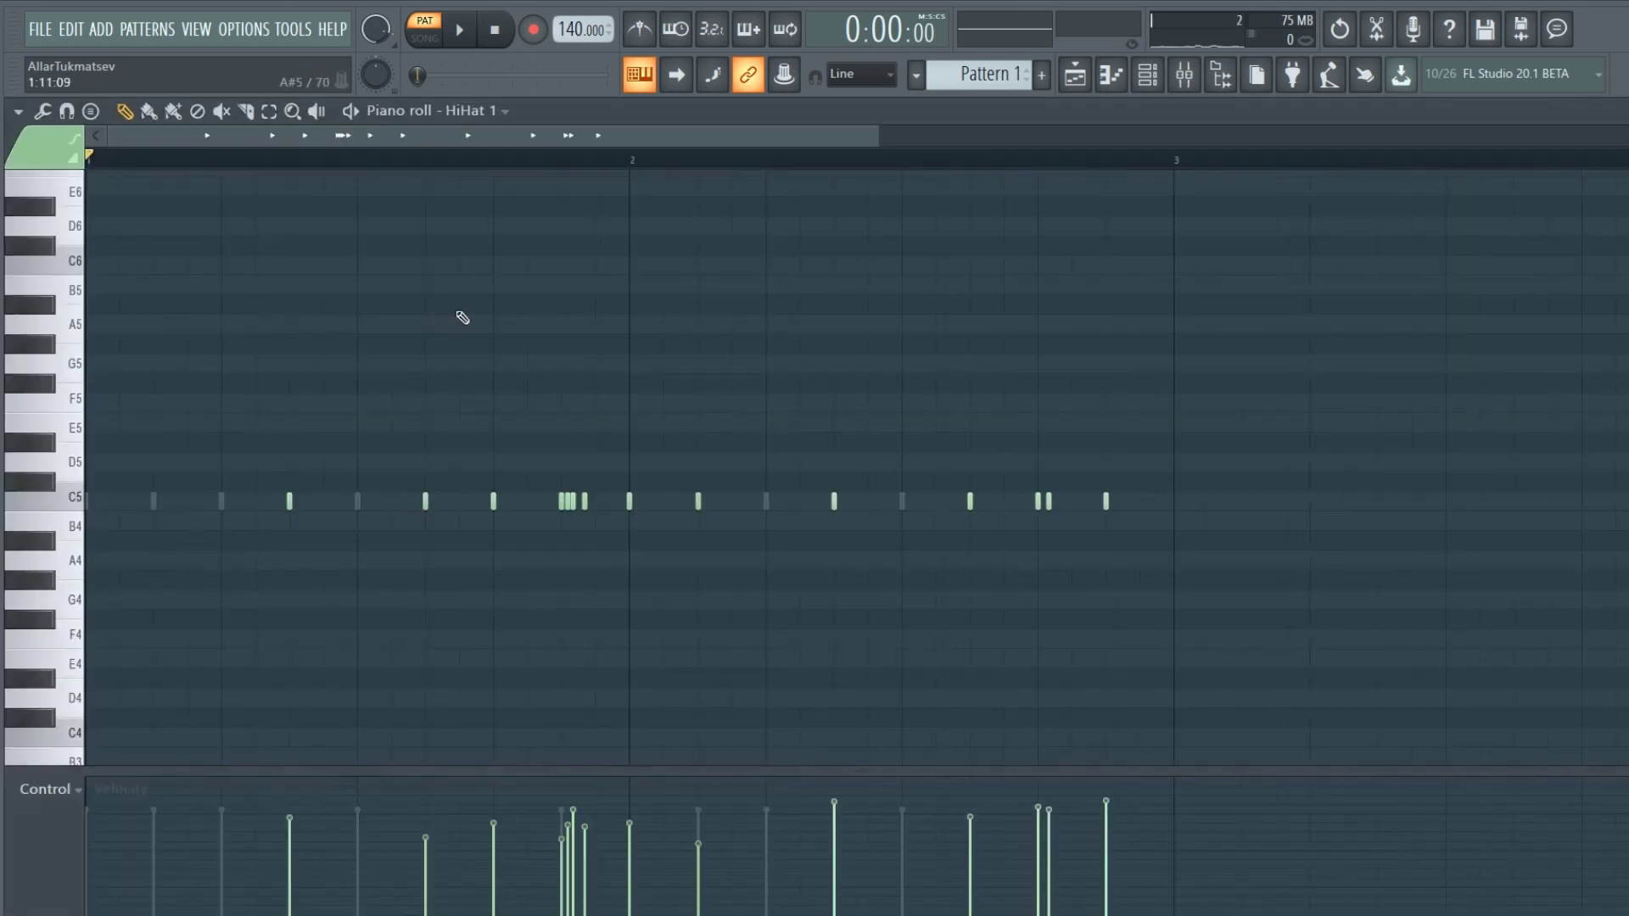
drag(1337, 640, 227, 320)
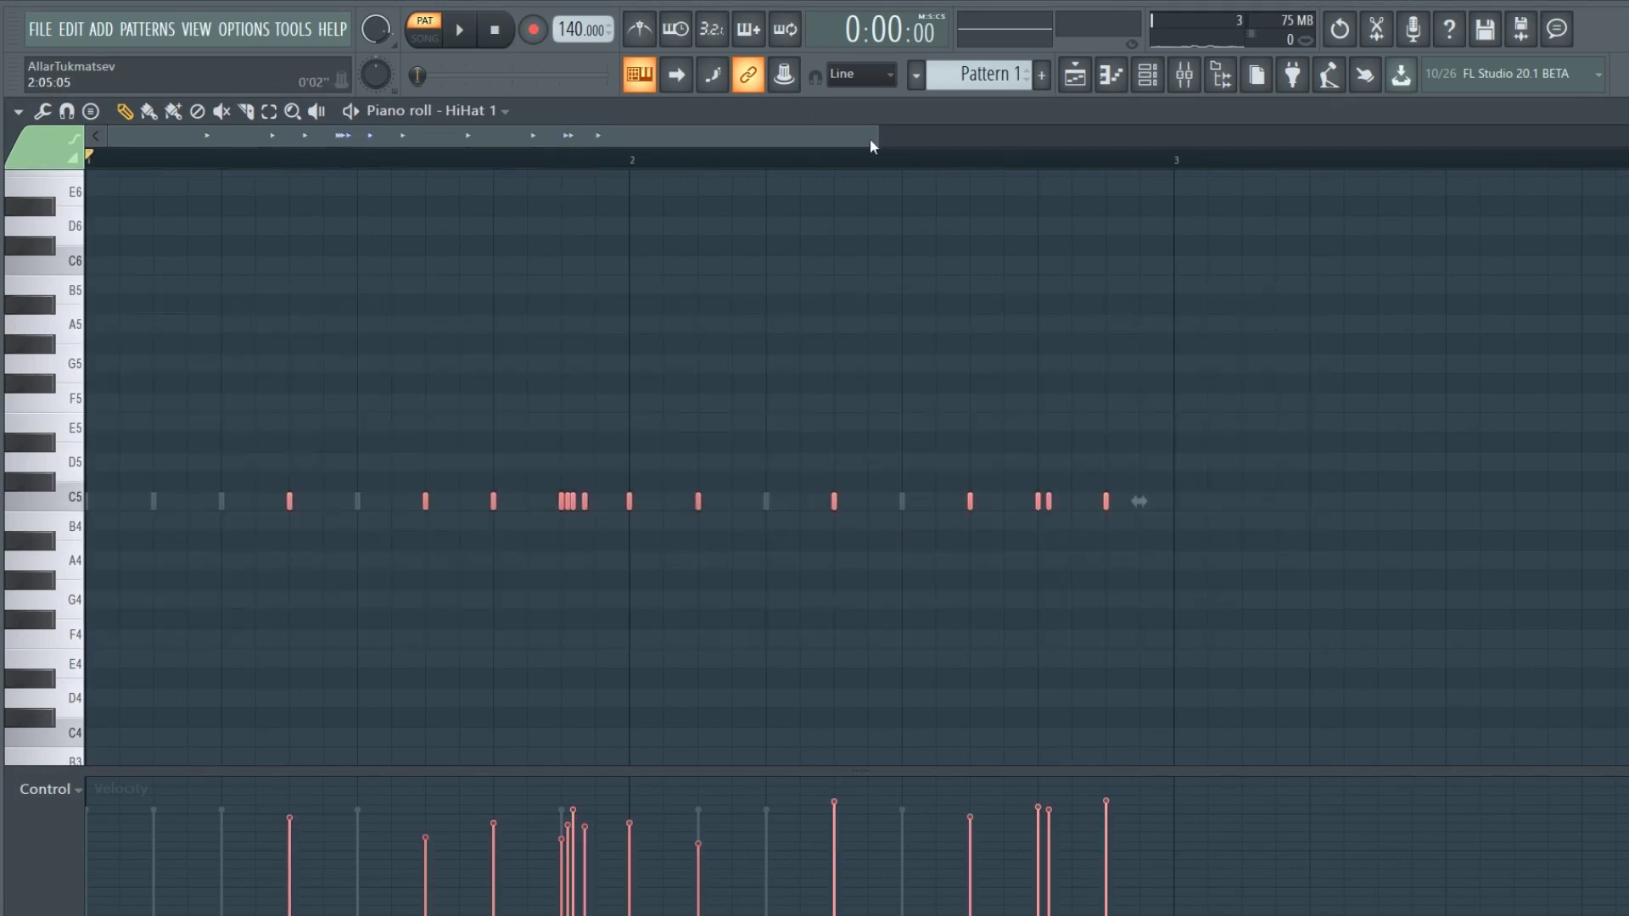
drag(867, 146, 435, 144)
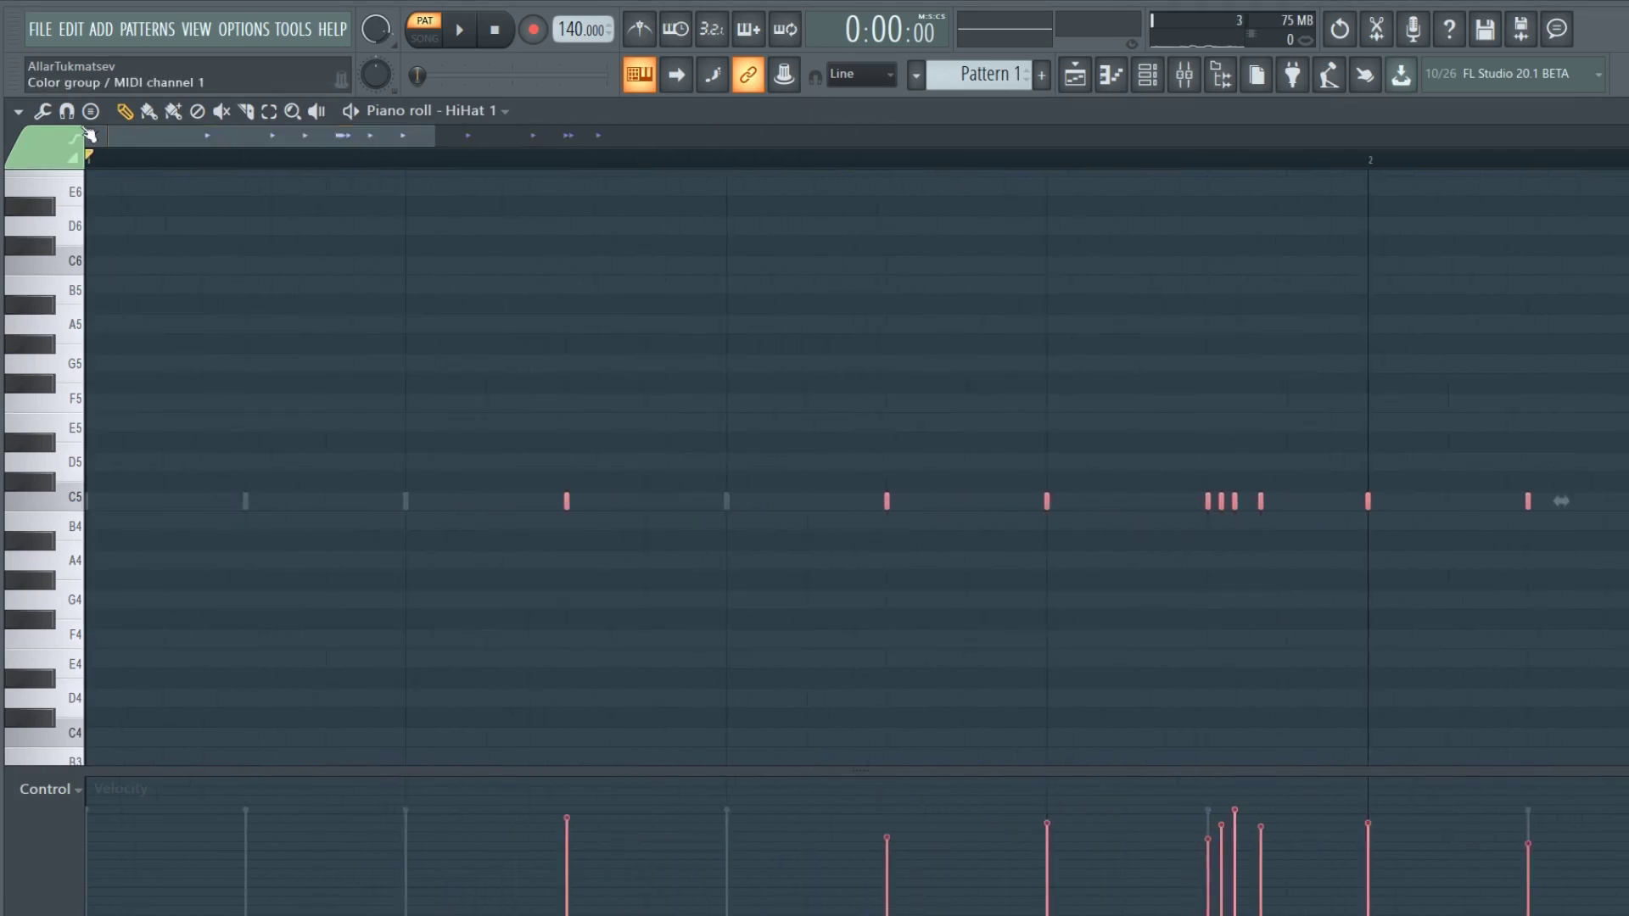
Change the grid snap option, nudge all selected hi-hat notes slightly later off the grid, and deselect them.
click(66, 110)
click(93, 227)
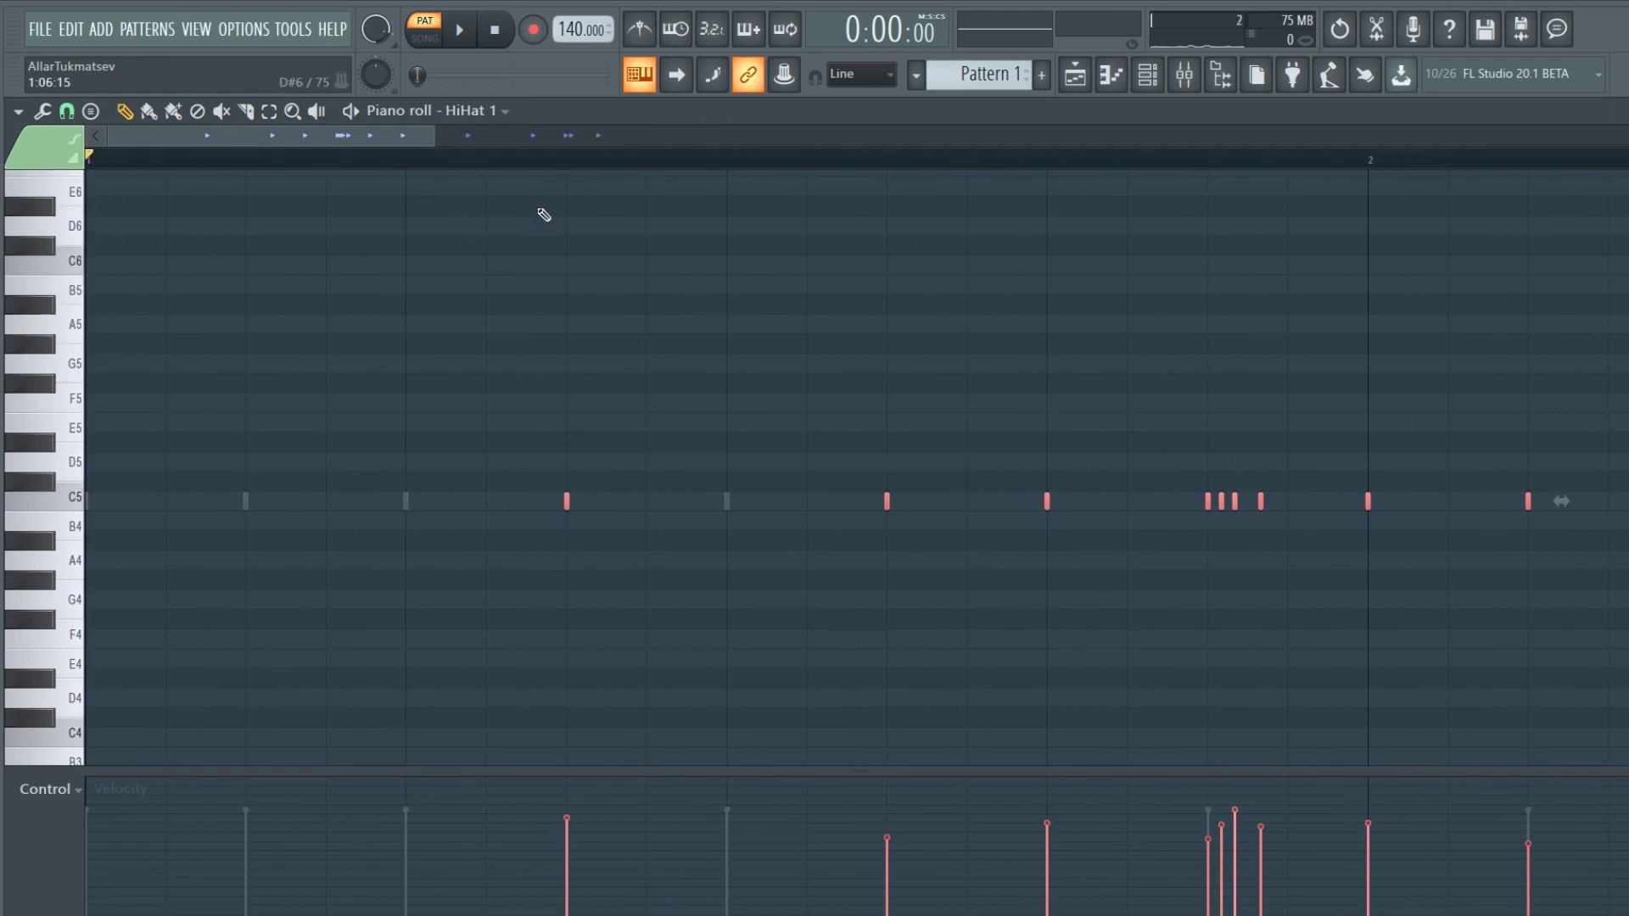
scroll(549, 327, right, 5)
key(ctrl+q)
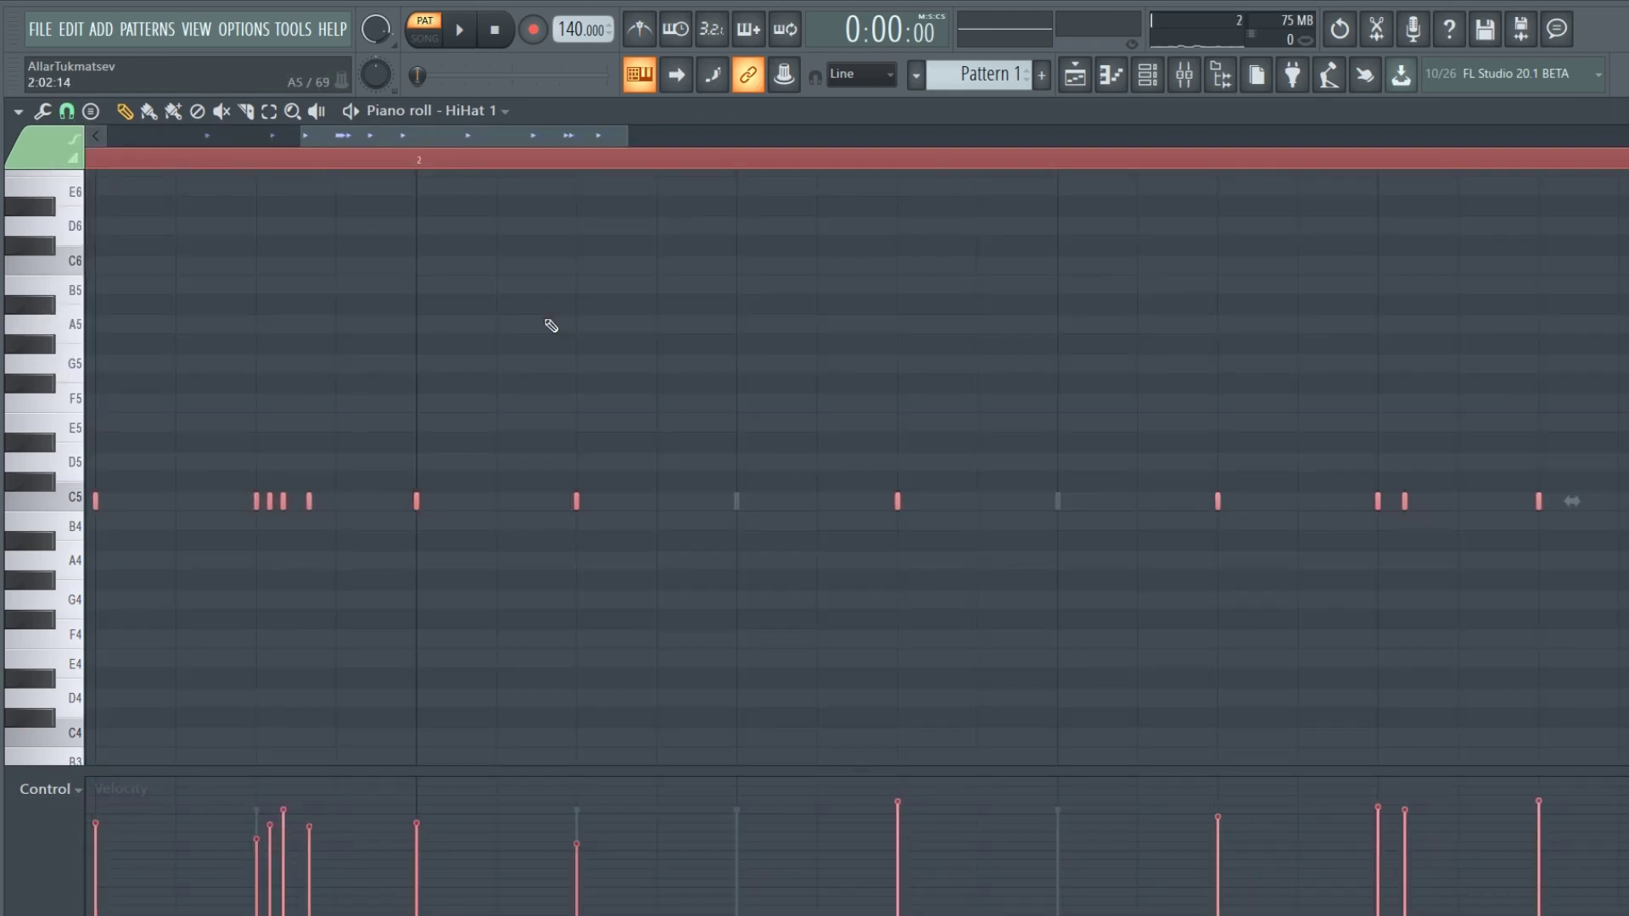
key(ctrl+z)
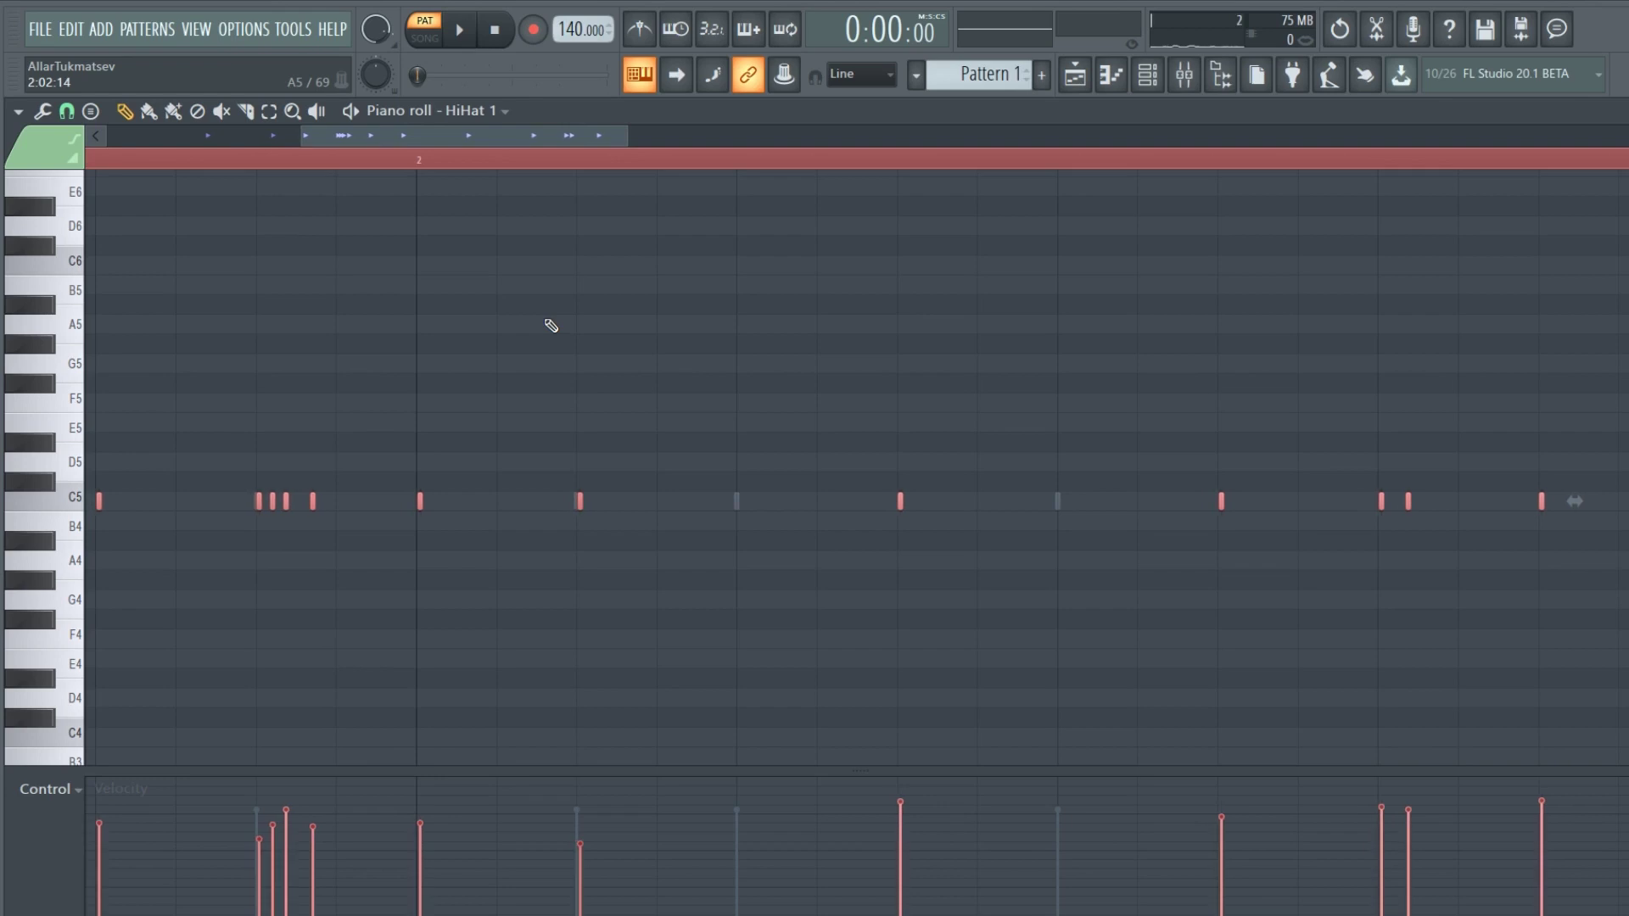
key(ctrl+d)
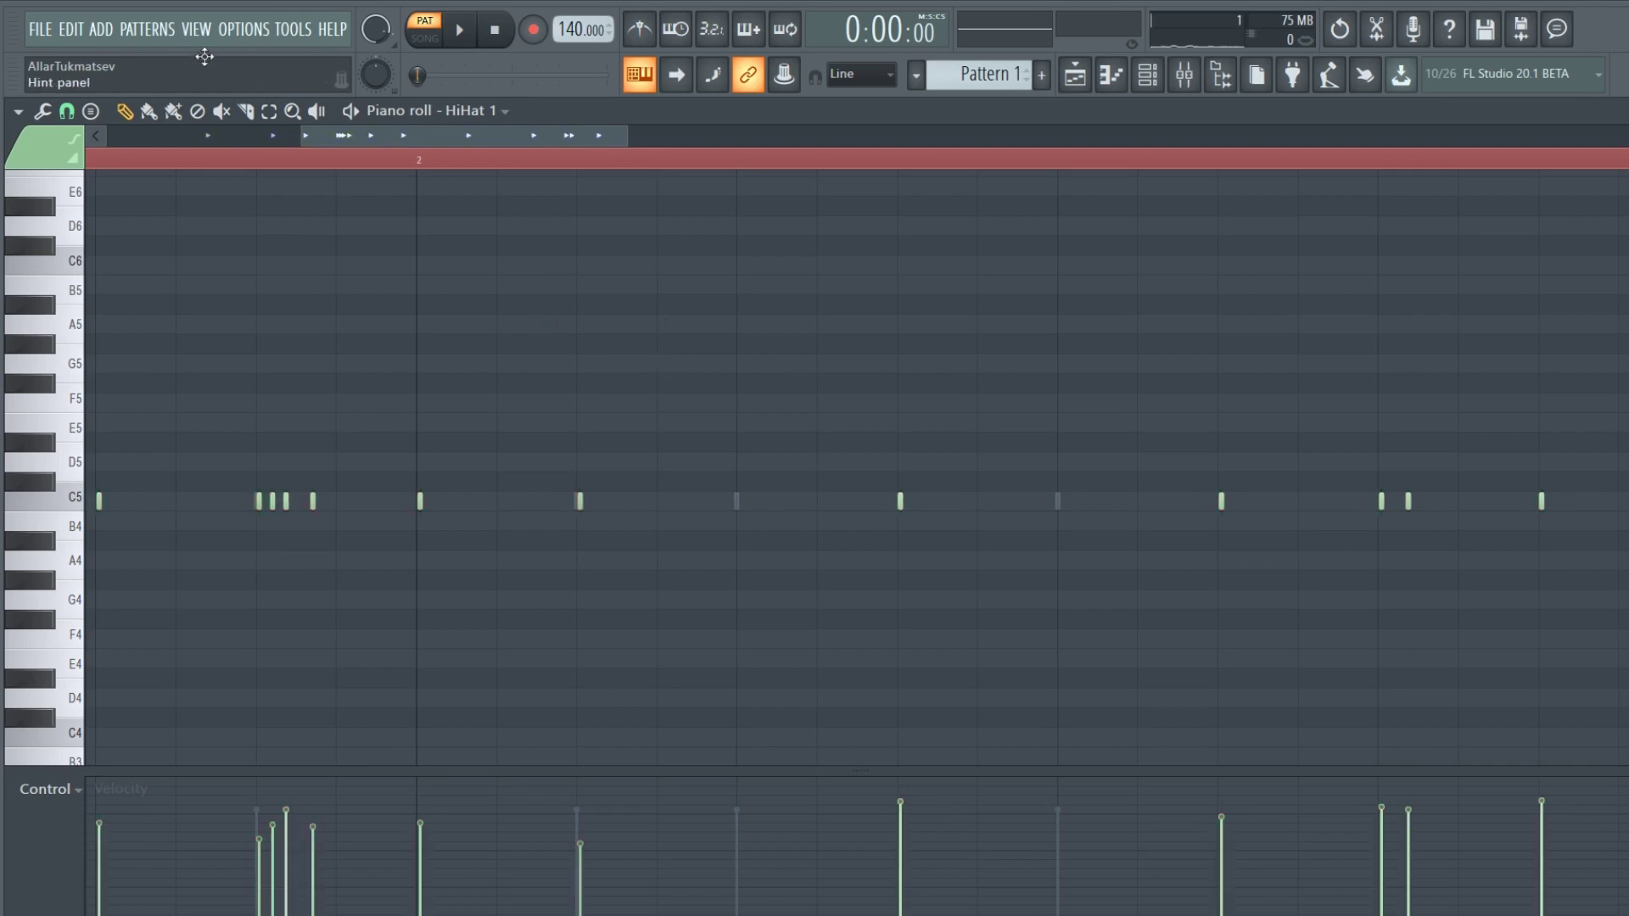
Close the piano roll and audition the pattern from the channel rack.
click(196, 29)
click(259, 302)
key(space)
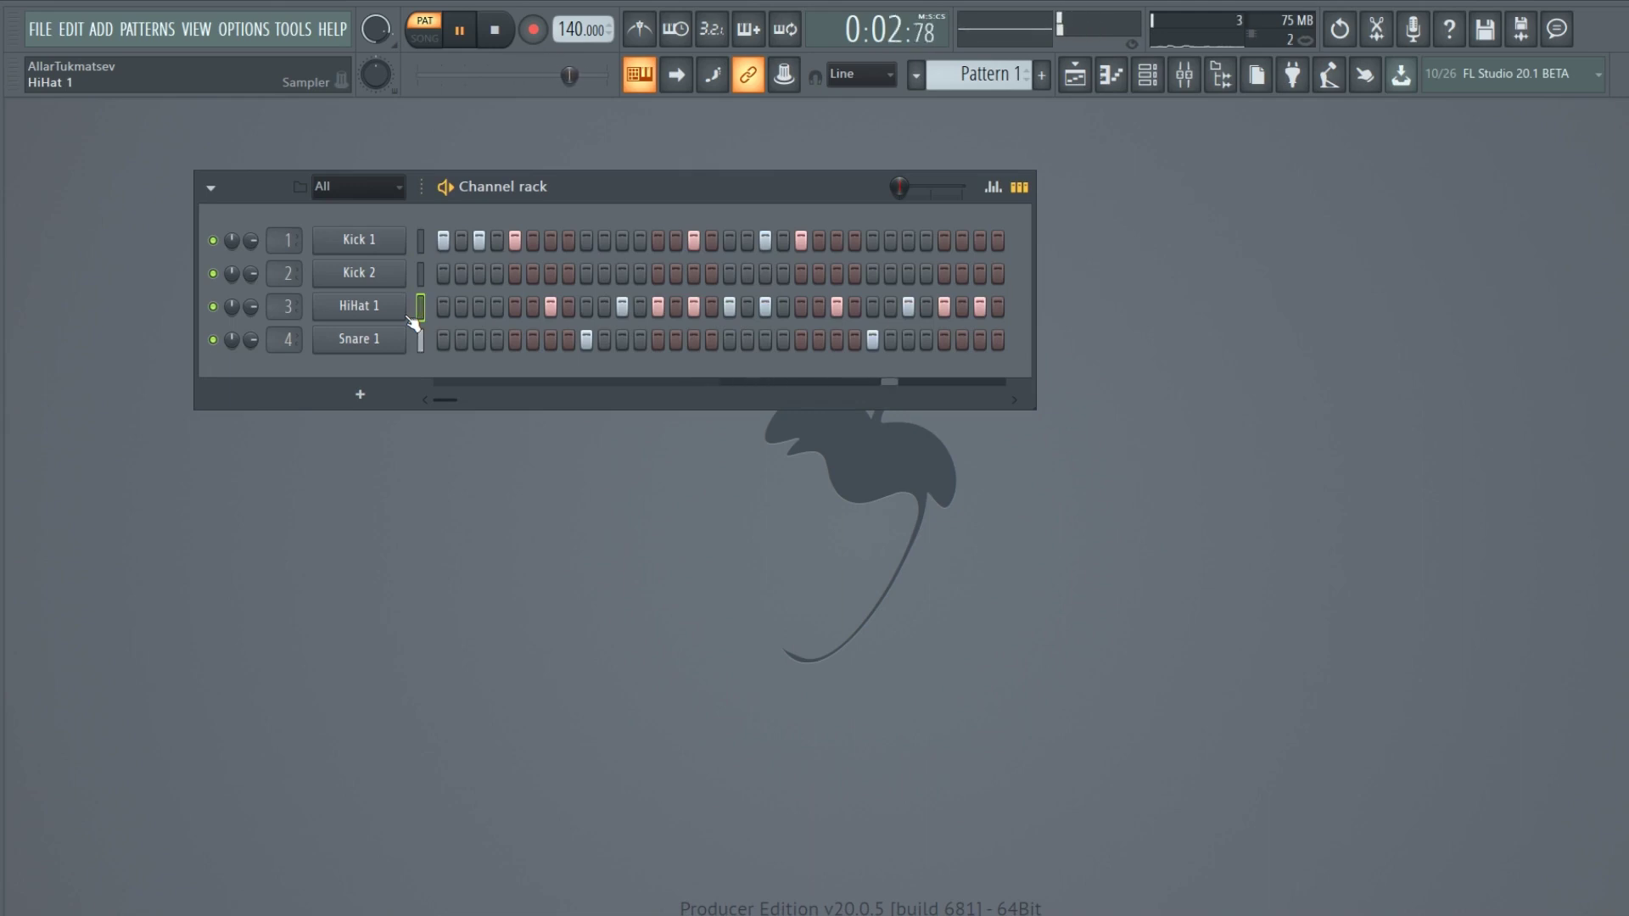
key(space)
Open the HiHat 1 channel's miscellaneous functions, adjust its Time Shift during playback, close the settings, and stop.
click(359, 305)
drag(372, 329, 665, 312)
click(547, 356)
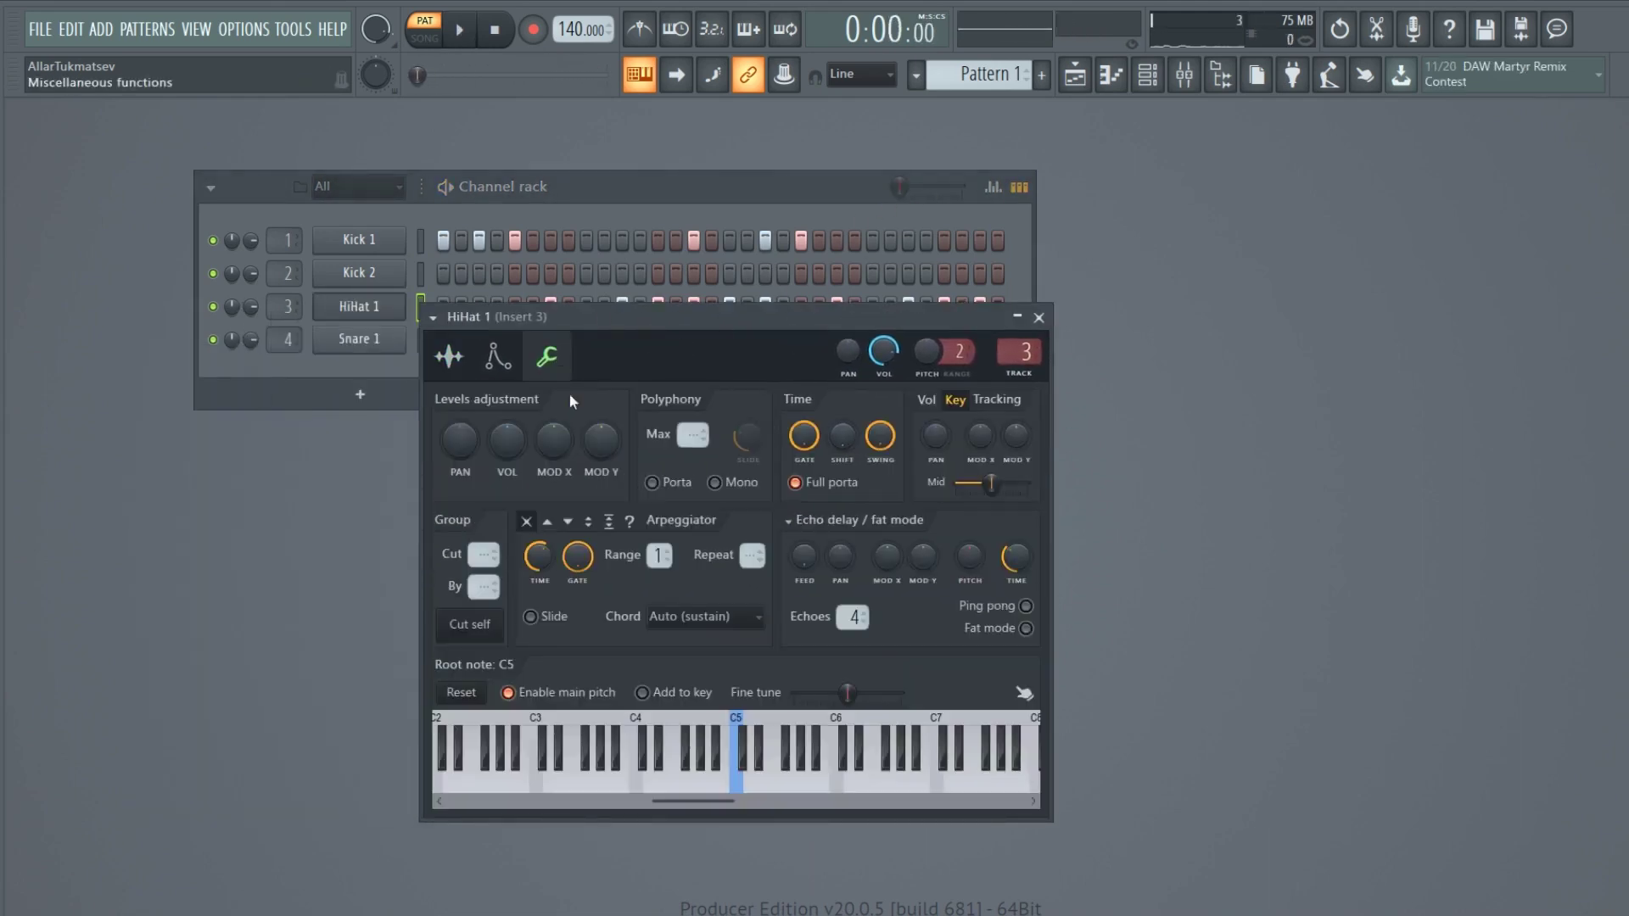
key(space)
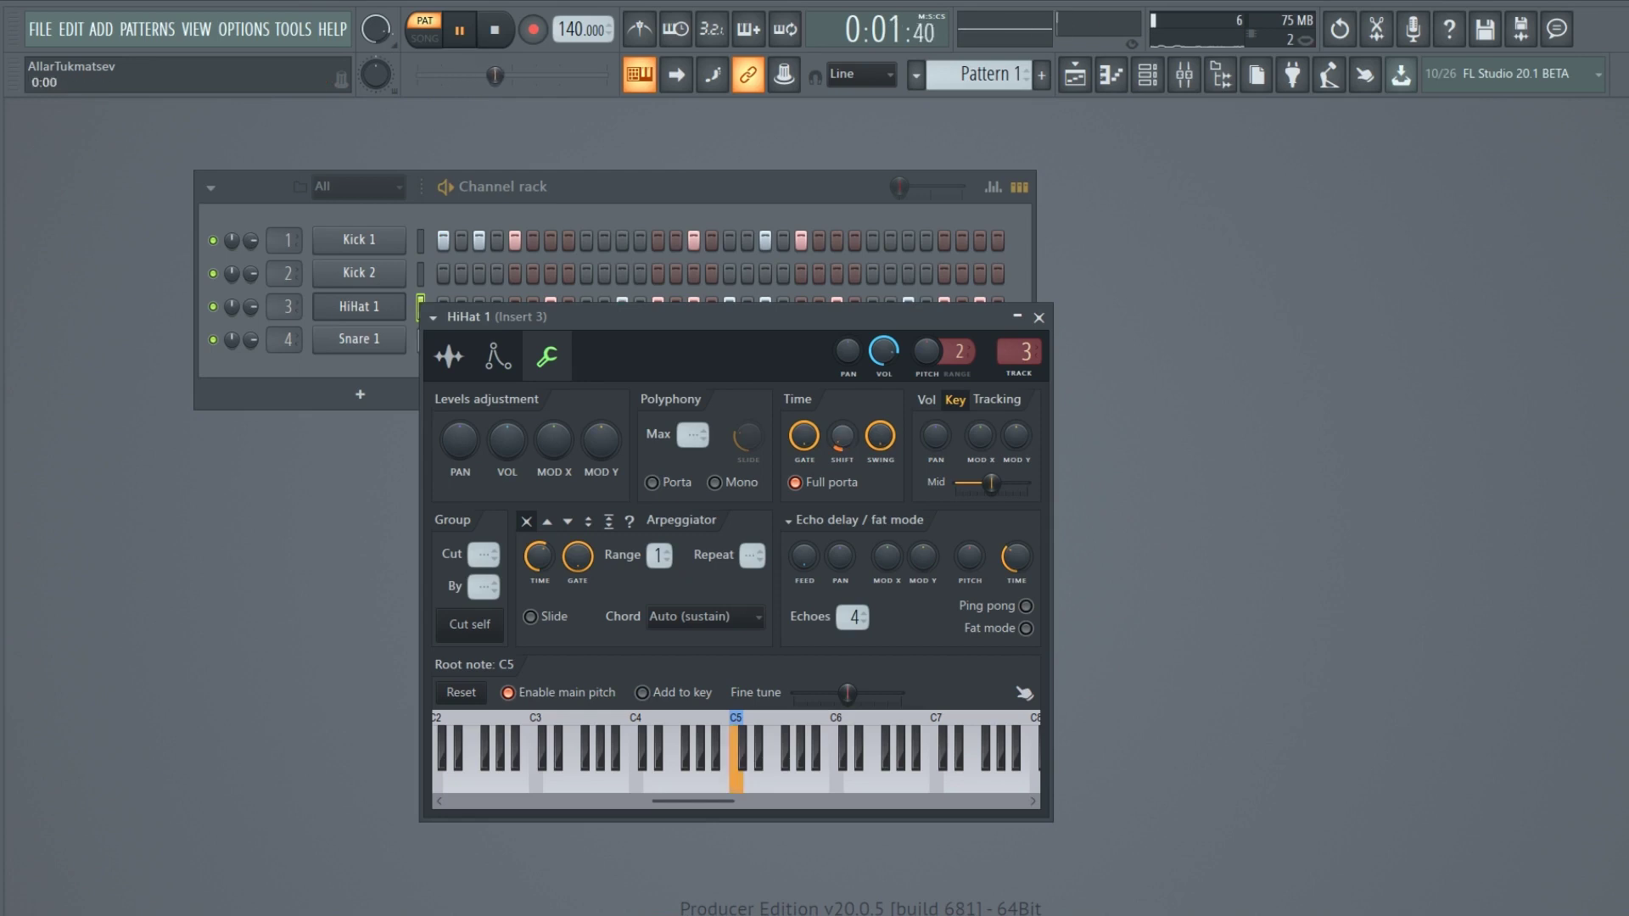
click(1038, 317)
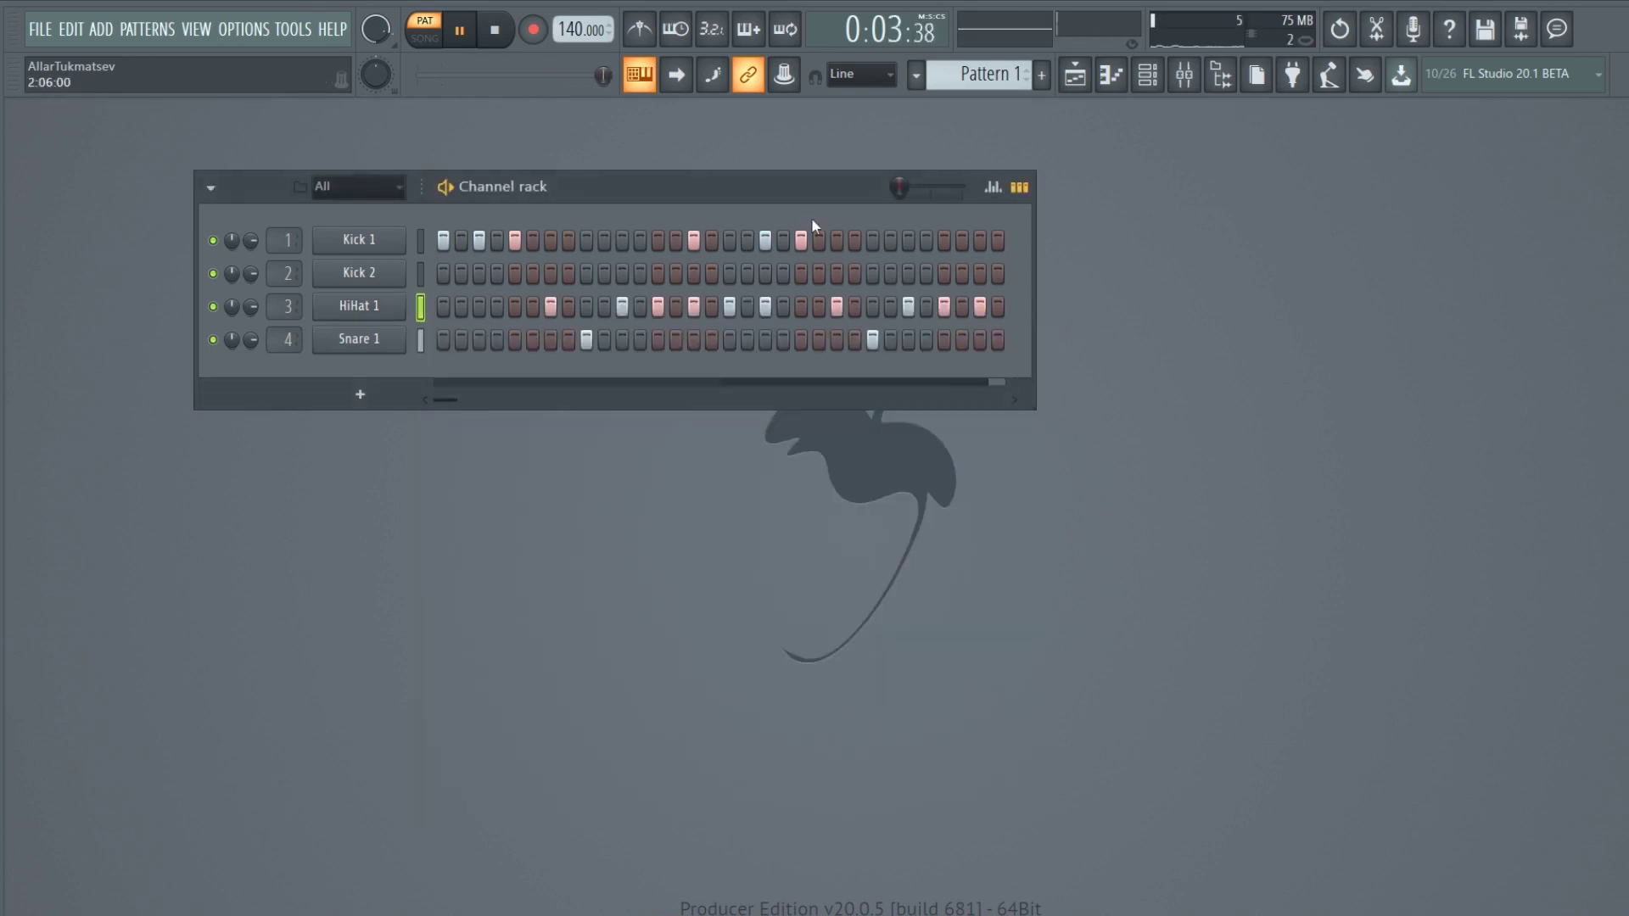
drag(783, 190, 914, 198)
key(space)
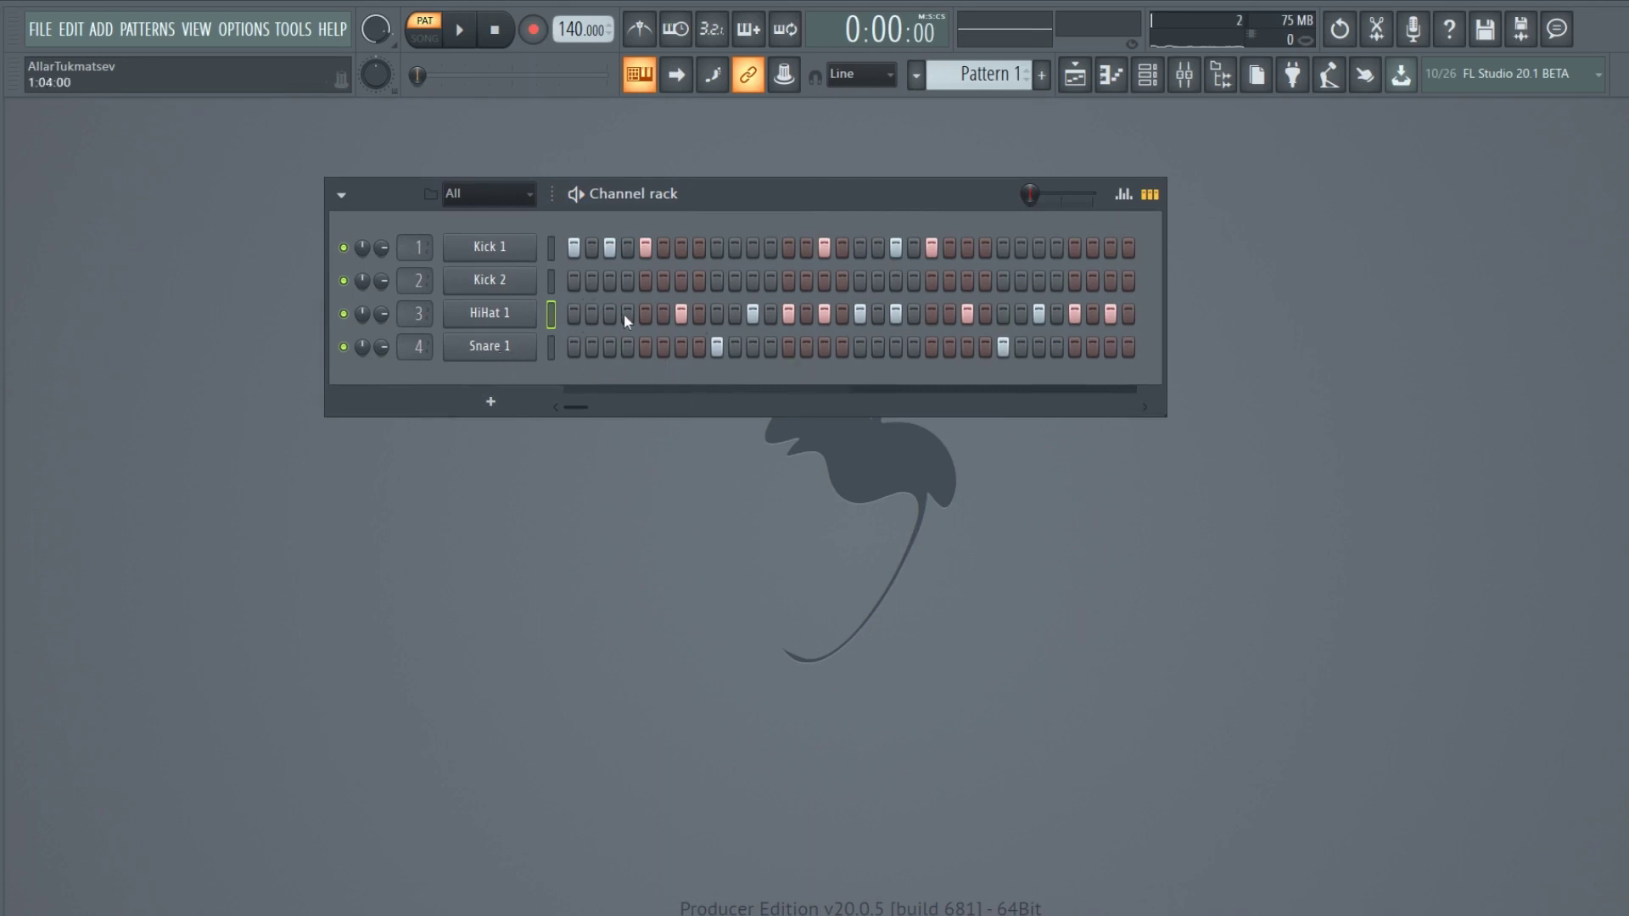
Copy the Kick 1 step pattern onto the Kick 2 channel and audition both kicks layered.
click(554, 273)
key(ctrl+v)
drag(763, 206, 642, 190)
key(space)
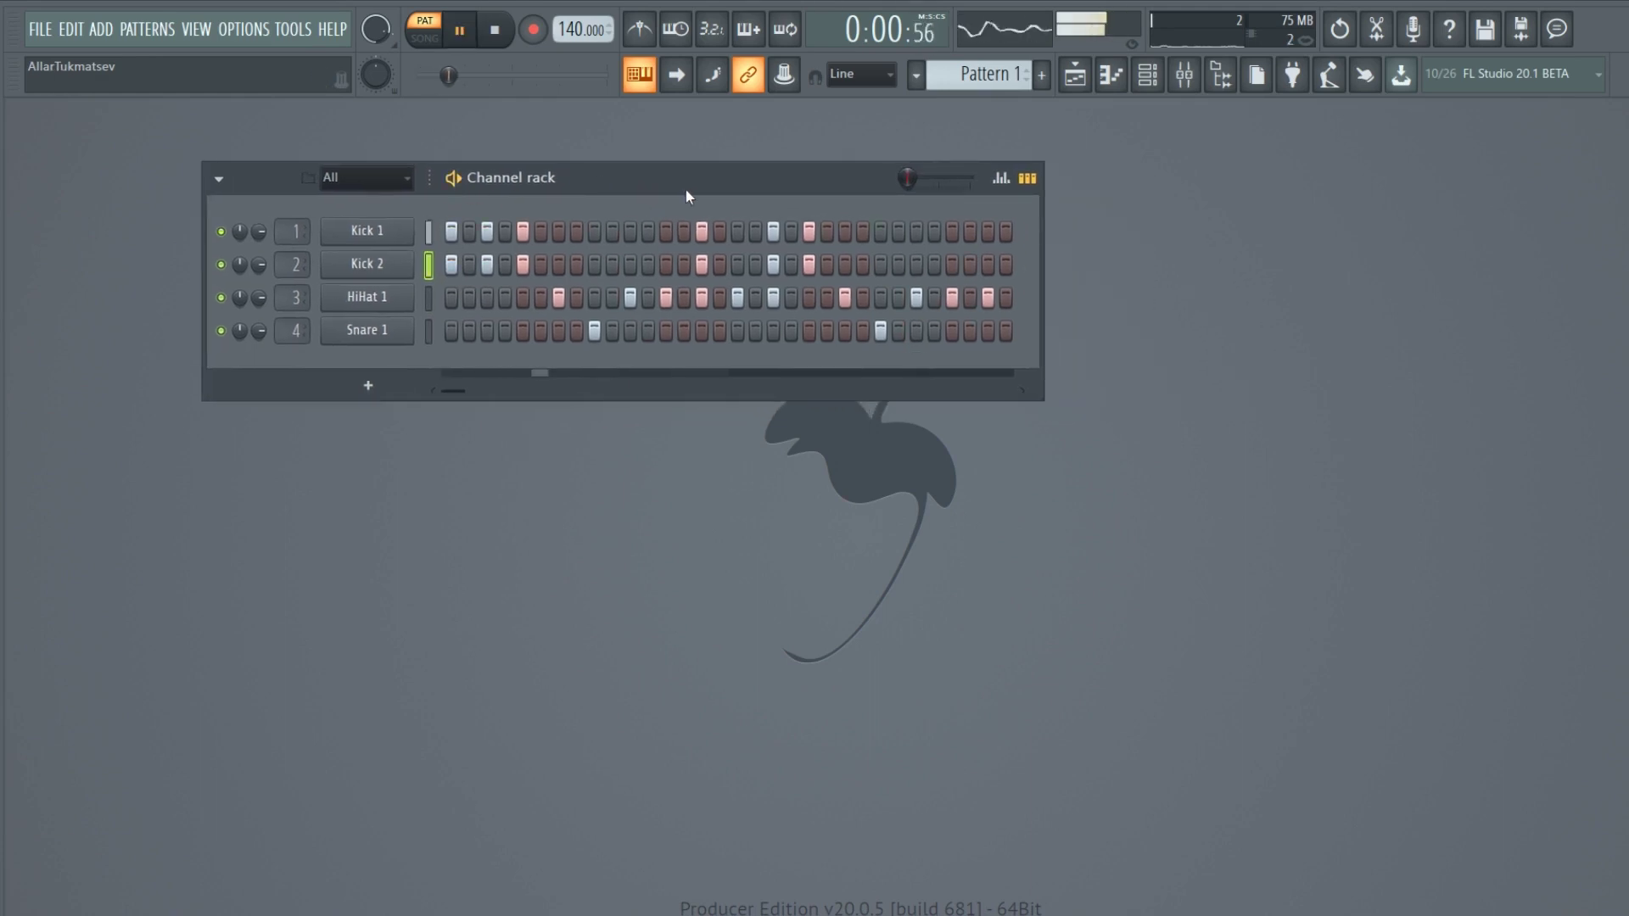
drag(686, 192, 810, 195)
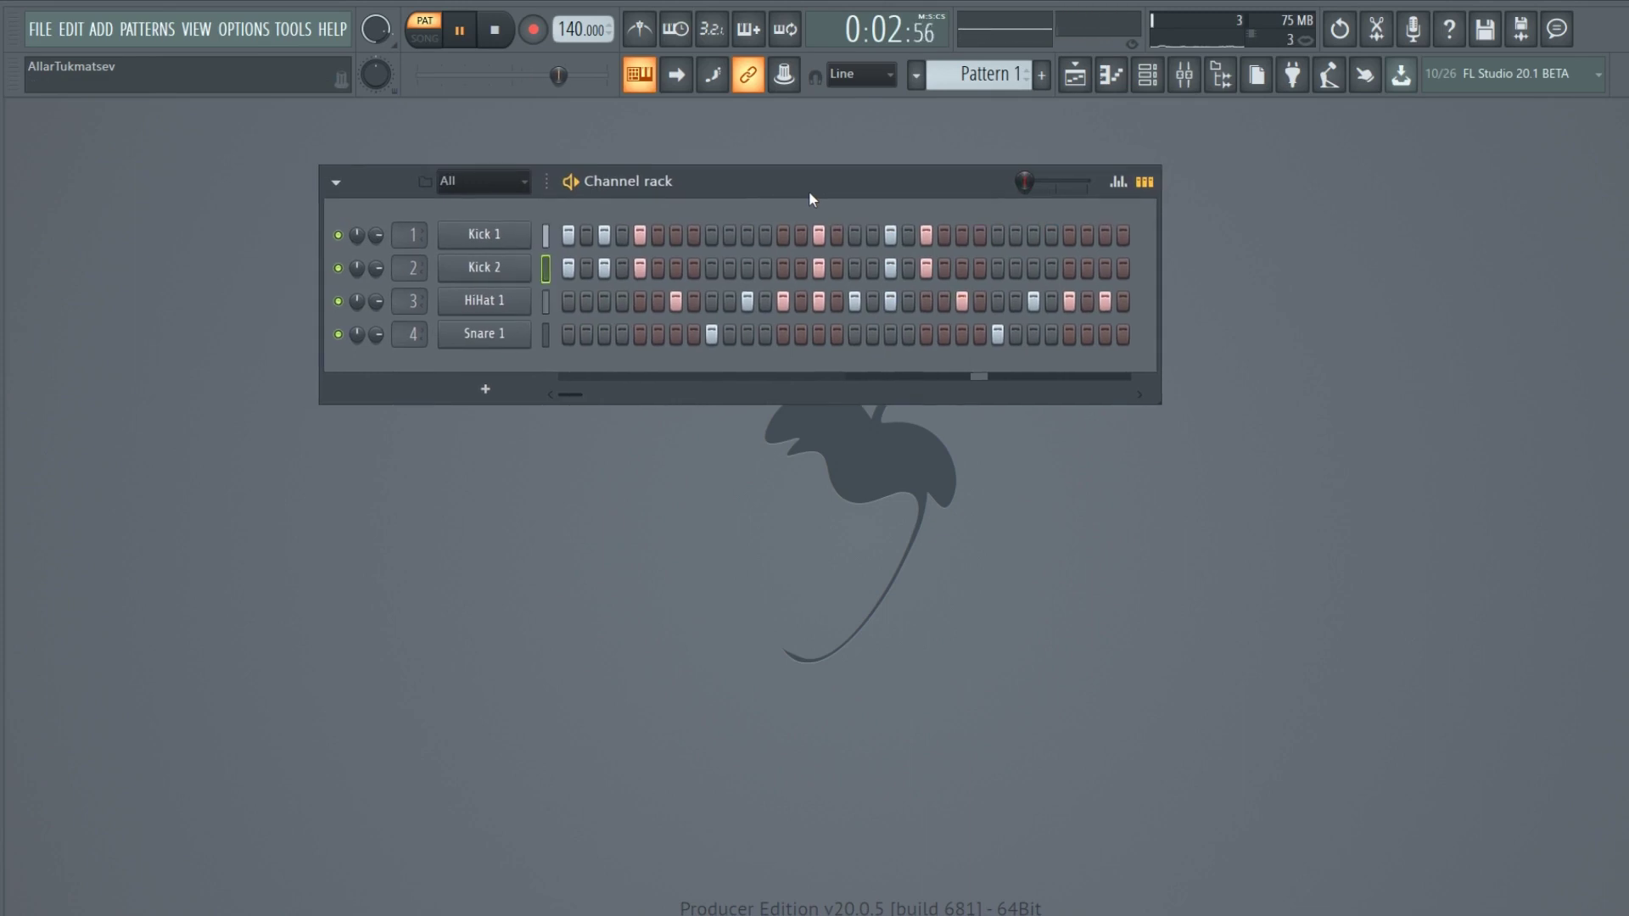
key(space)
Open the Kick 2 sampler settings and raise the sample's quick fade-out to about 30% while the pattern plays.
click(519, 270)
drag(517, 299, 1295, 166)
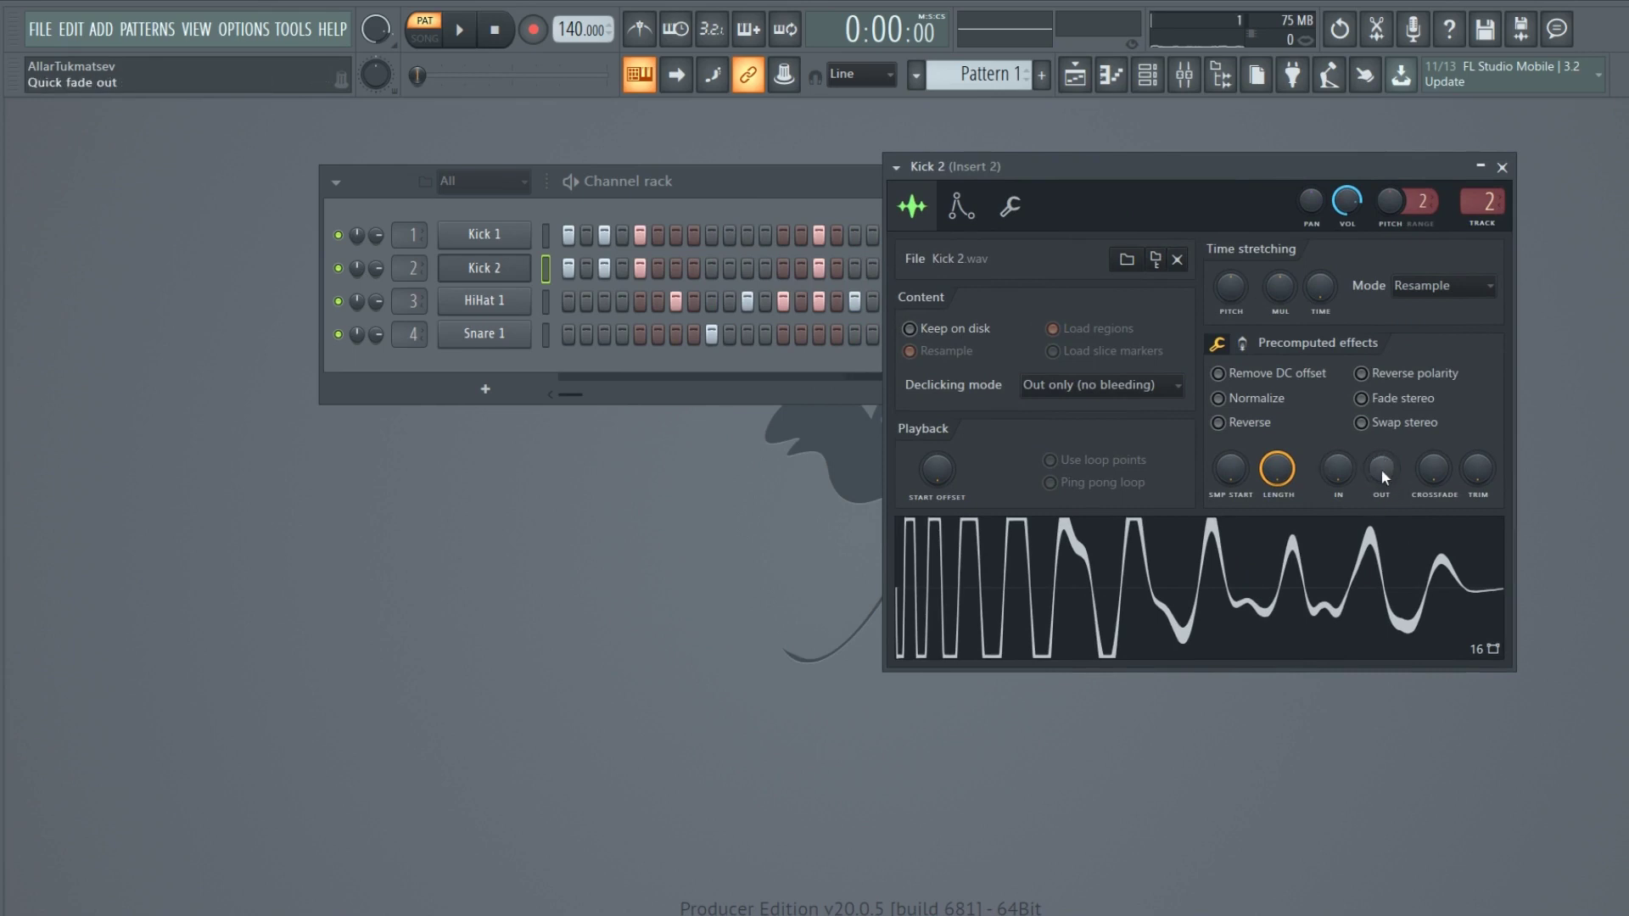
key(space)
mouse_move(1382, 470)
mouse_down()
mouse_move(1382, 456)
mouse_move(1383, 475)
mouse_up()
scroll(1382, 475, up, 2)
scroll(1383, 475, up, 3)
scroll(1383, 477, down, 3)
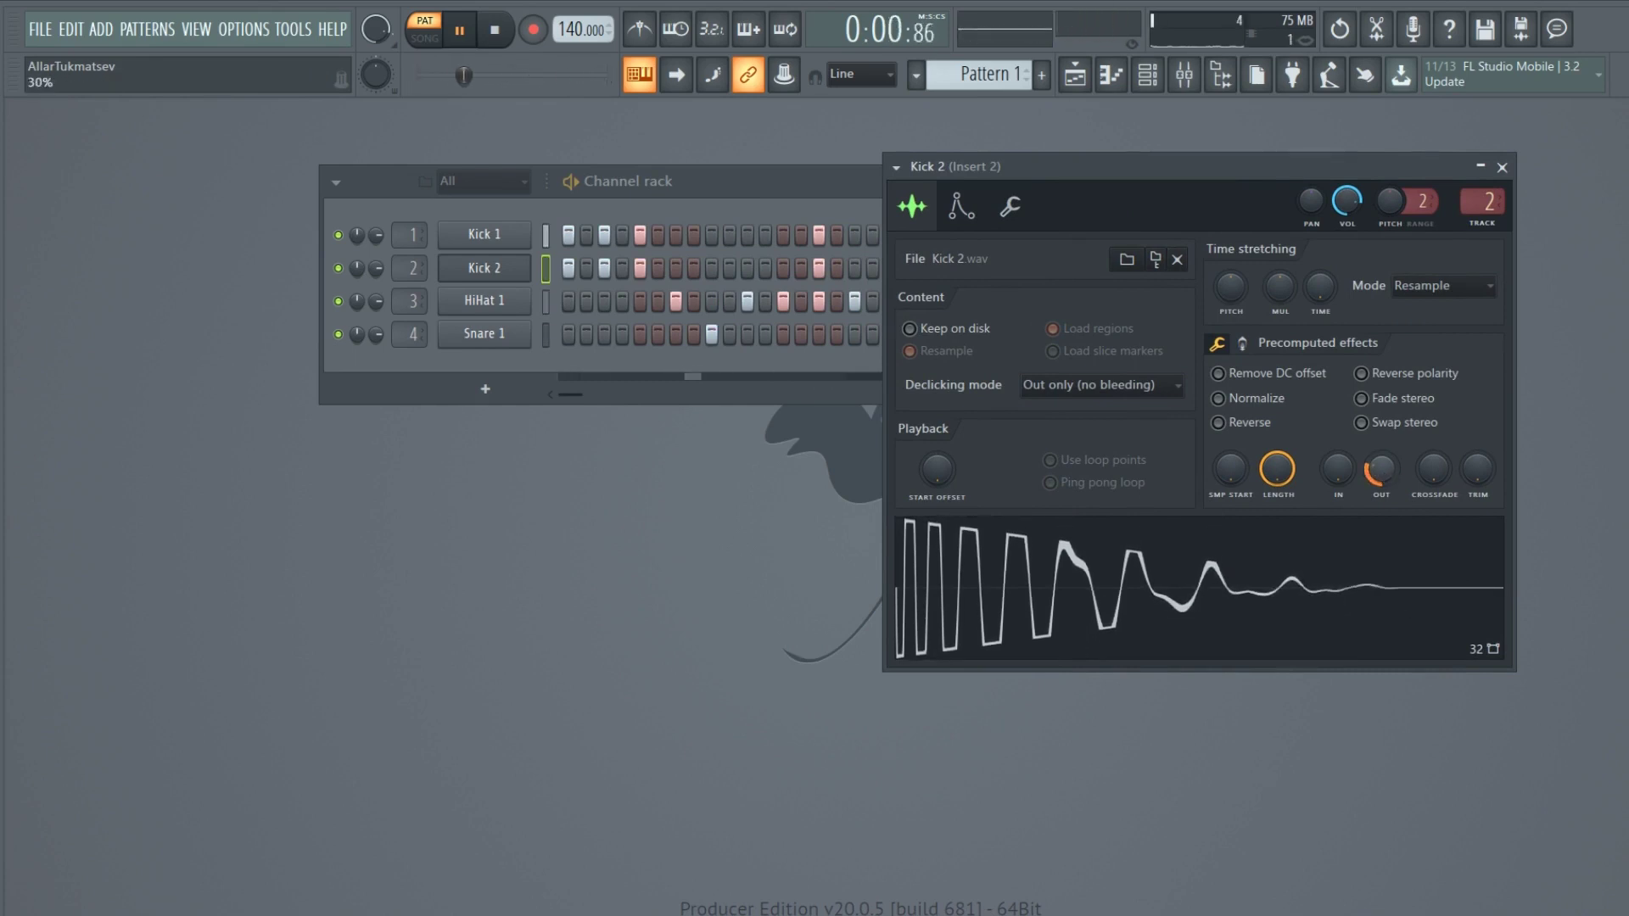
scroll(1382, 477, up, 2)
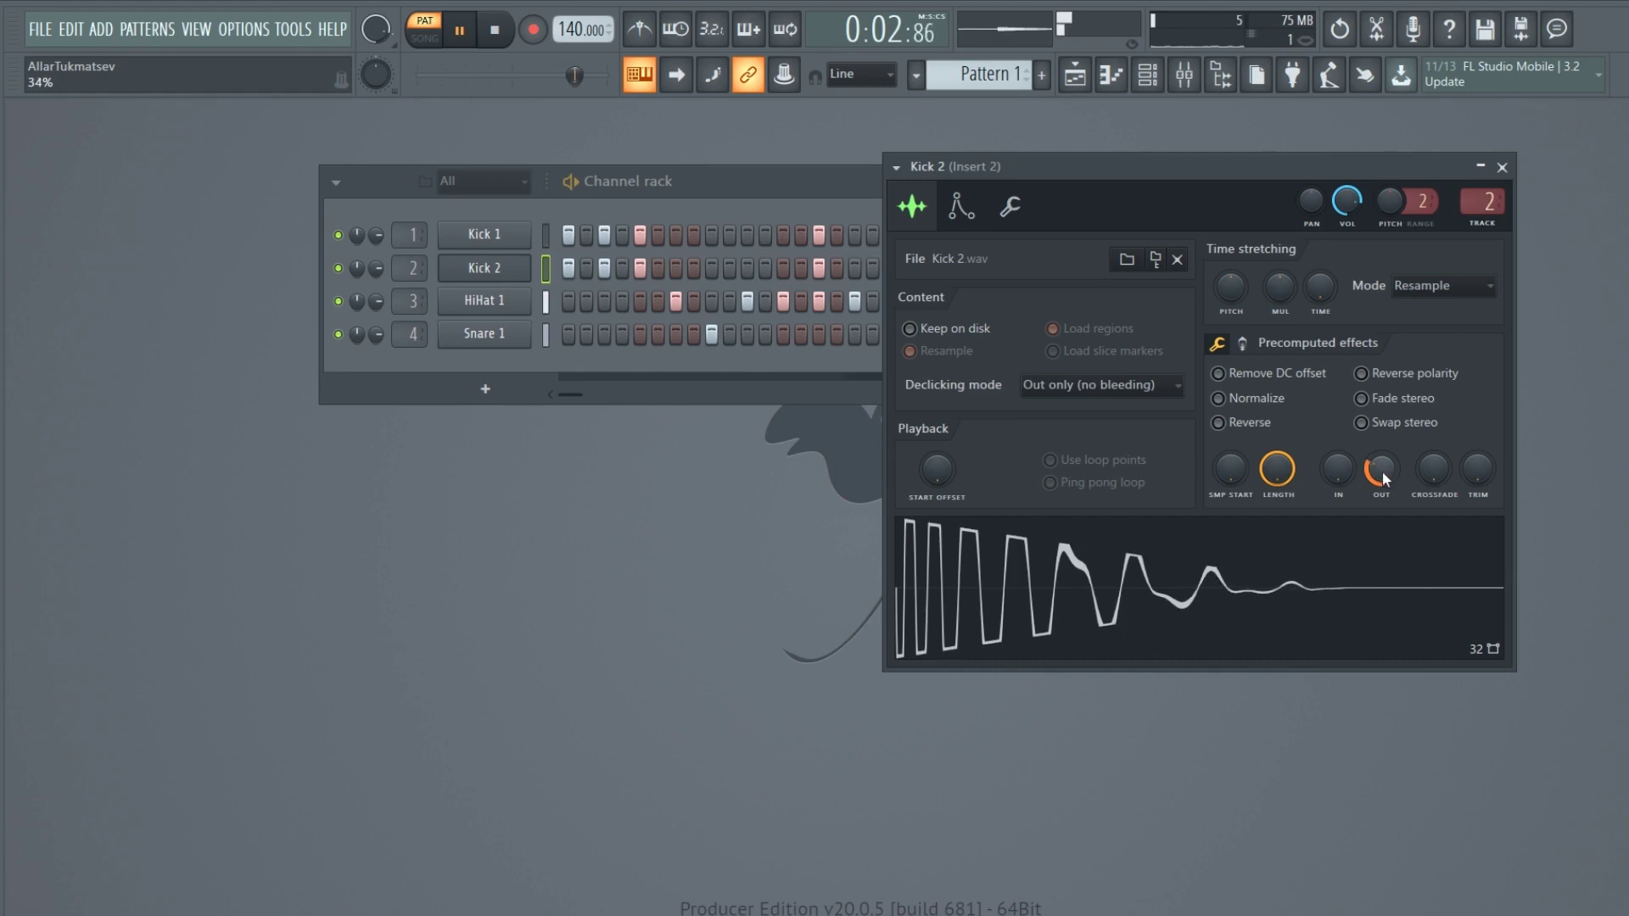
Restart the pattern and turn the Kick 2 channel volume down slightly from its settings.
key(space)
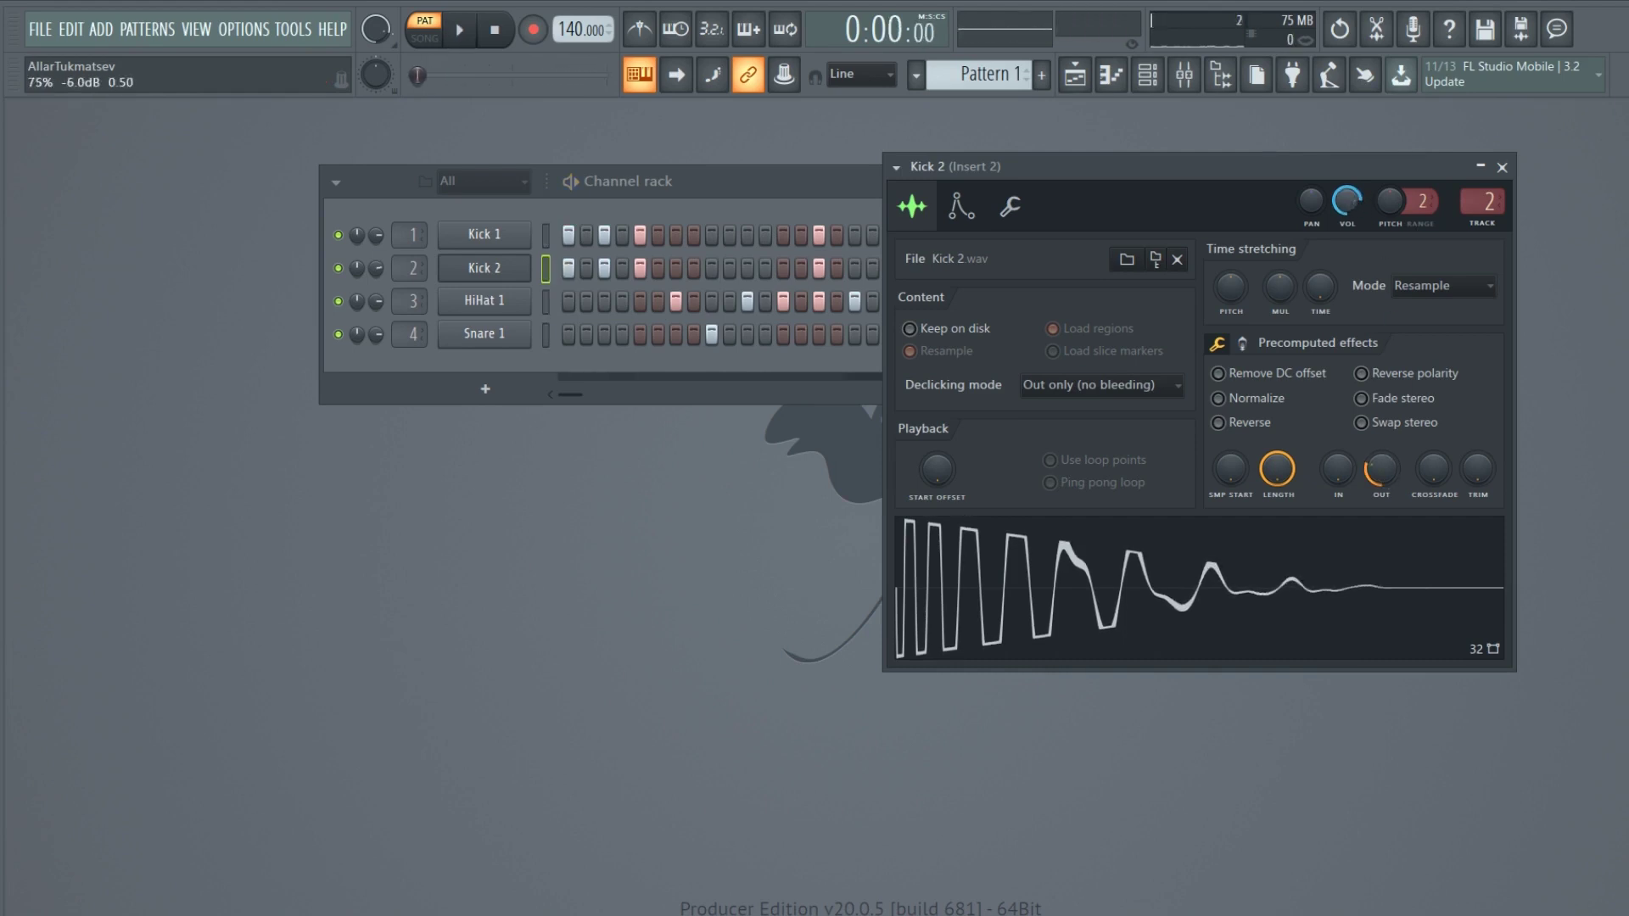
key(space)
scroll(1349, 201, down, 1)
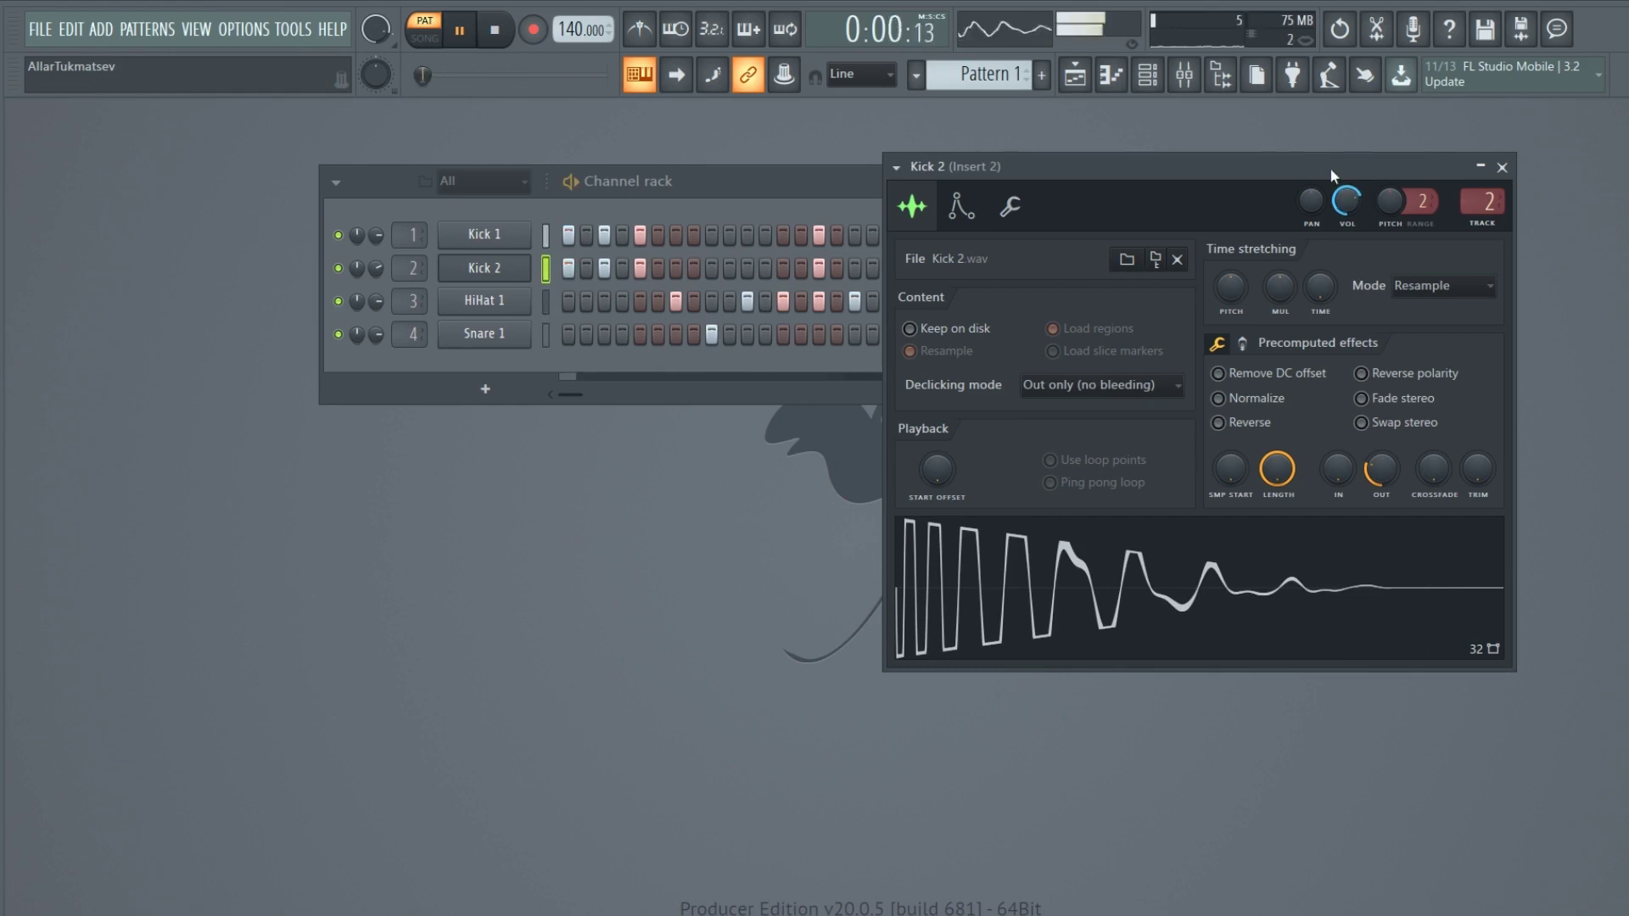
Normalize the Snare 1 sample, then play back the pattern and stop it.
click(481, 335)
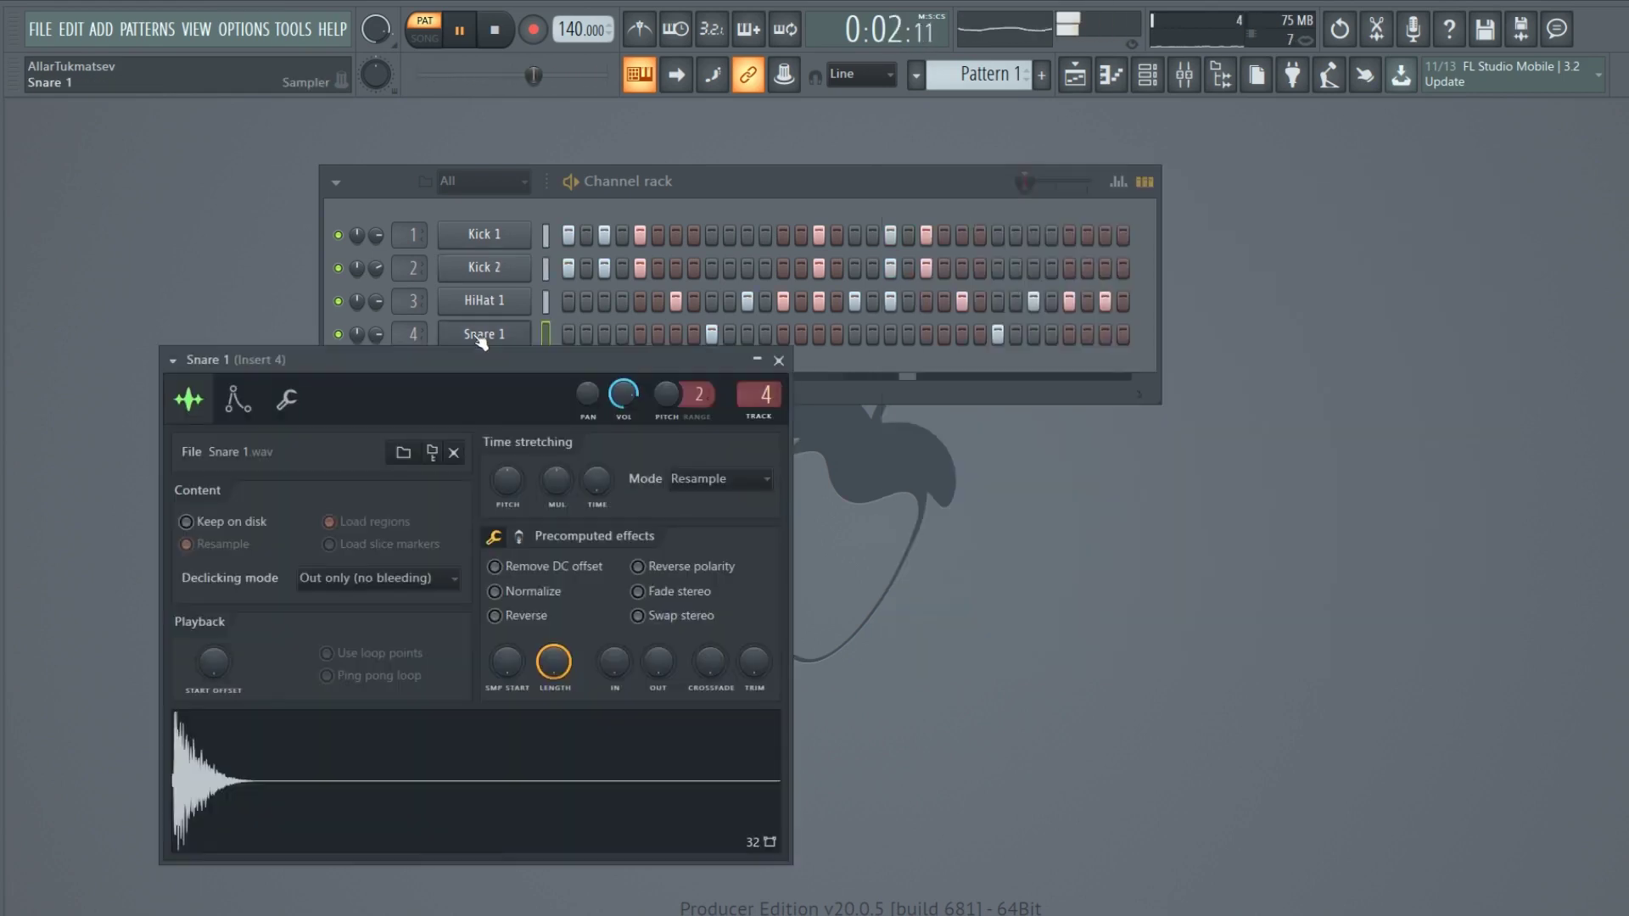
key(space)
click(519, 594)
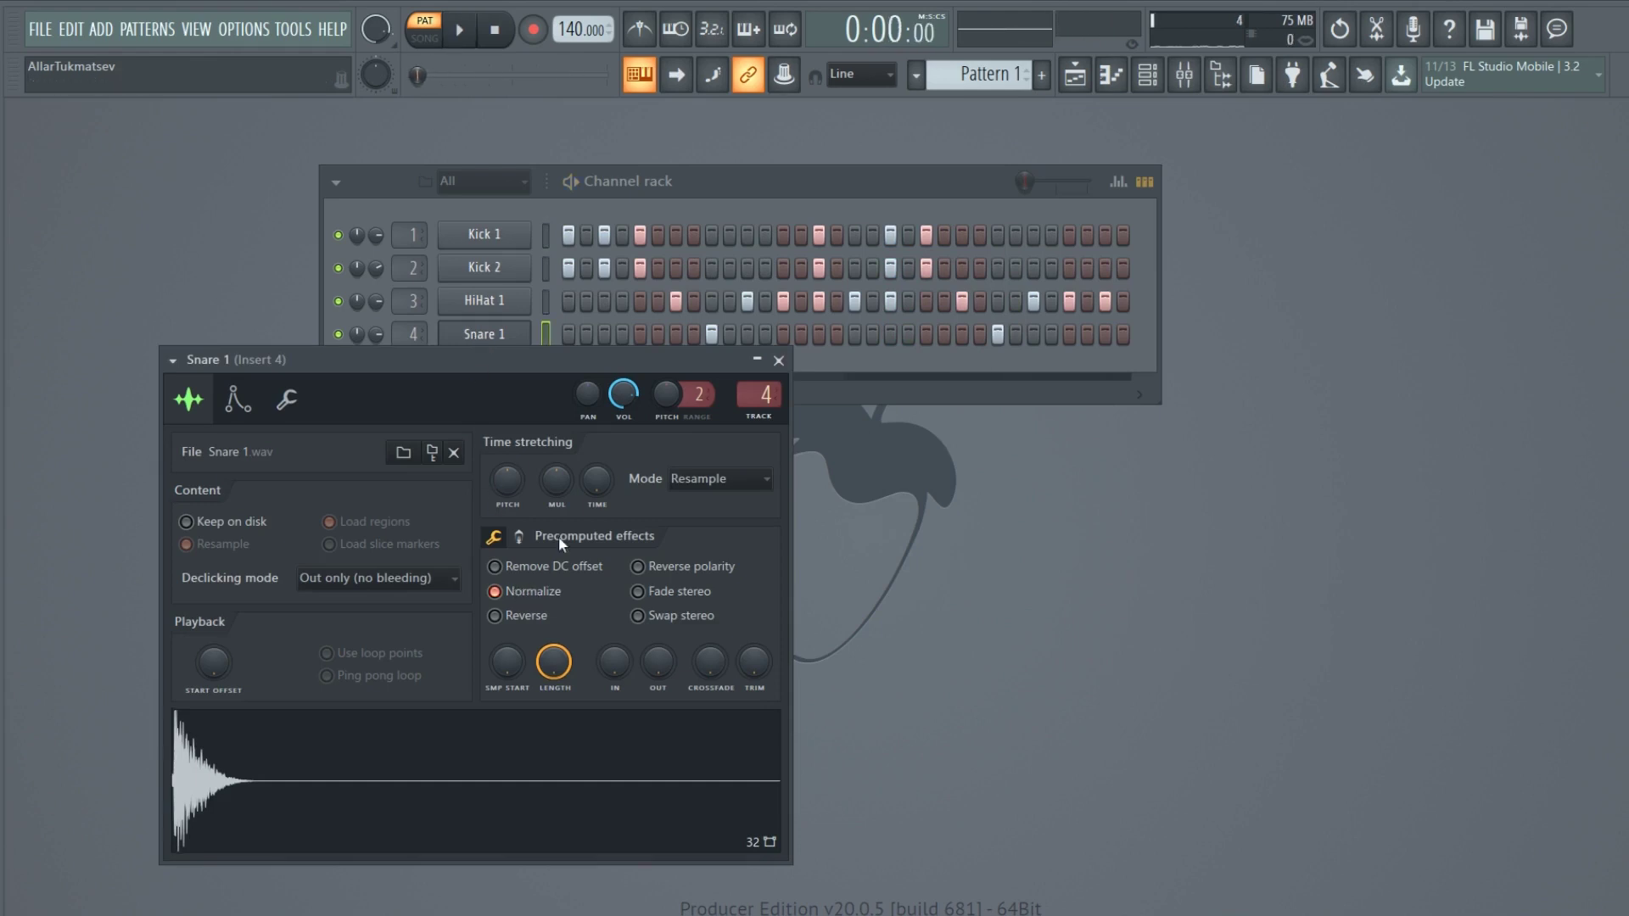
drag(600, 360, 1220, 339)
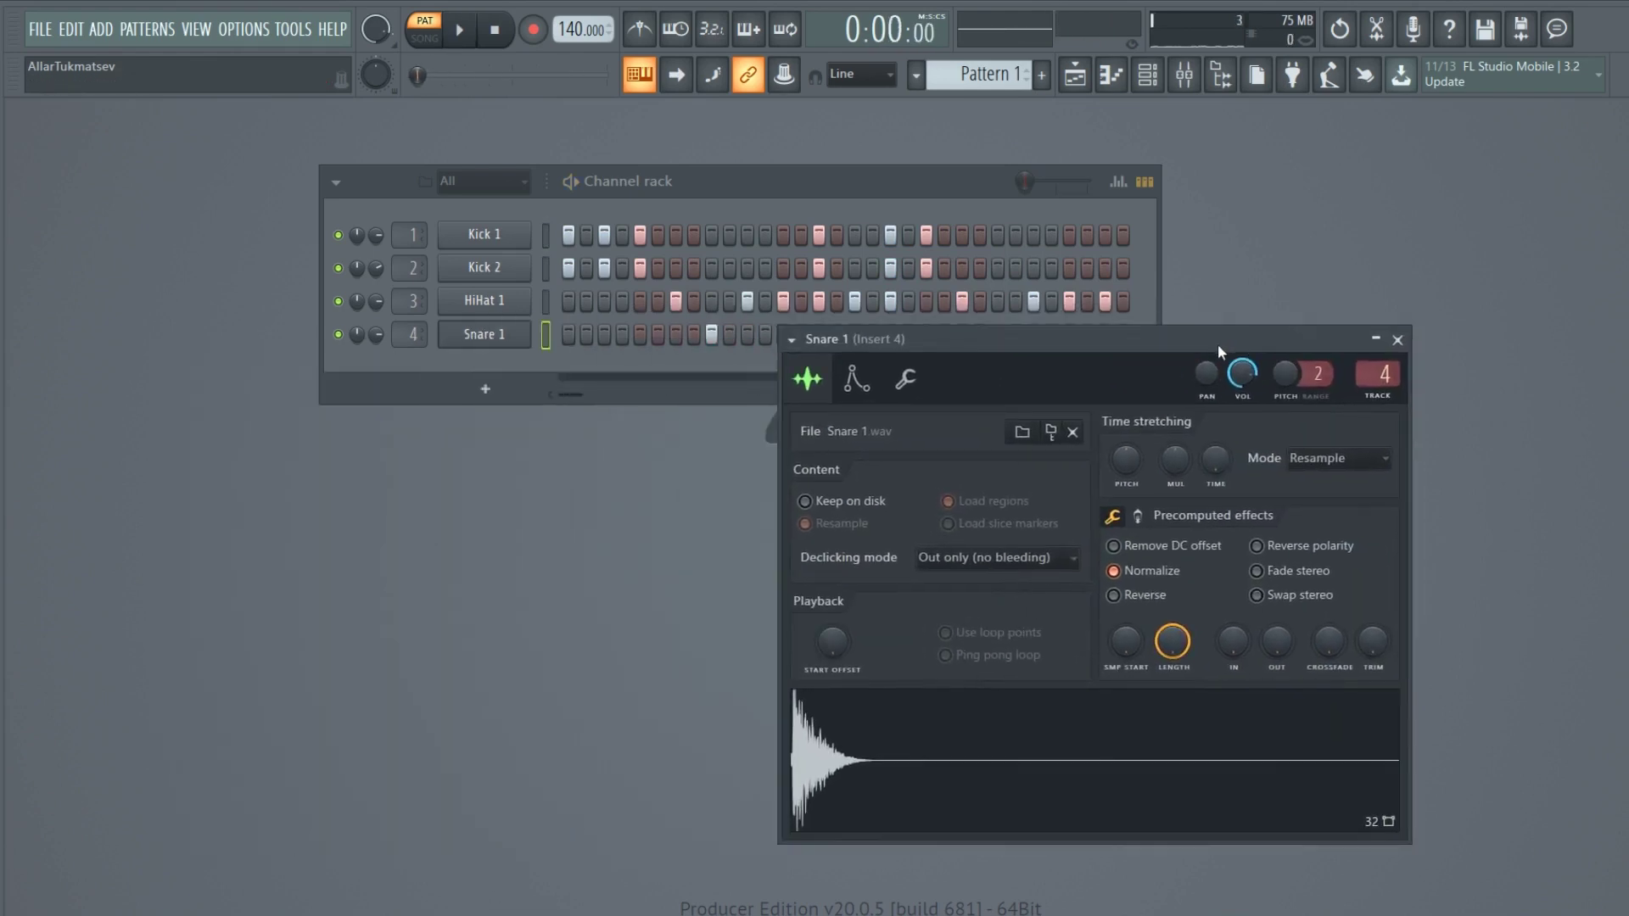
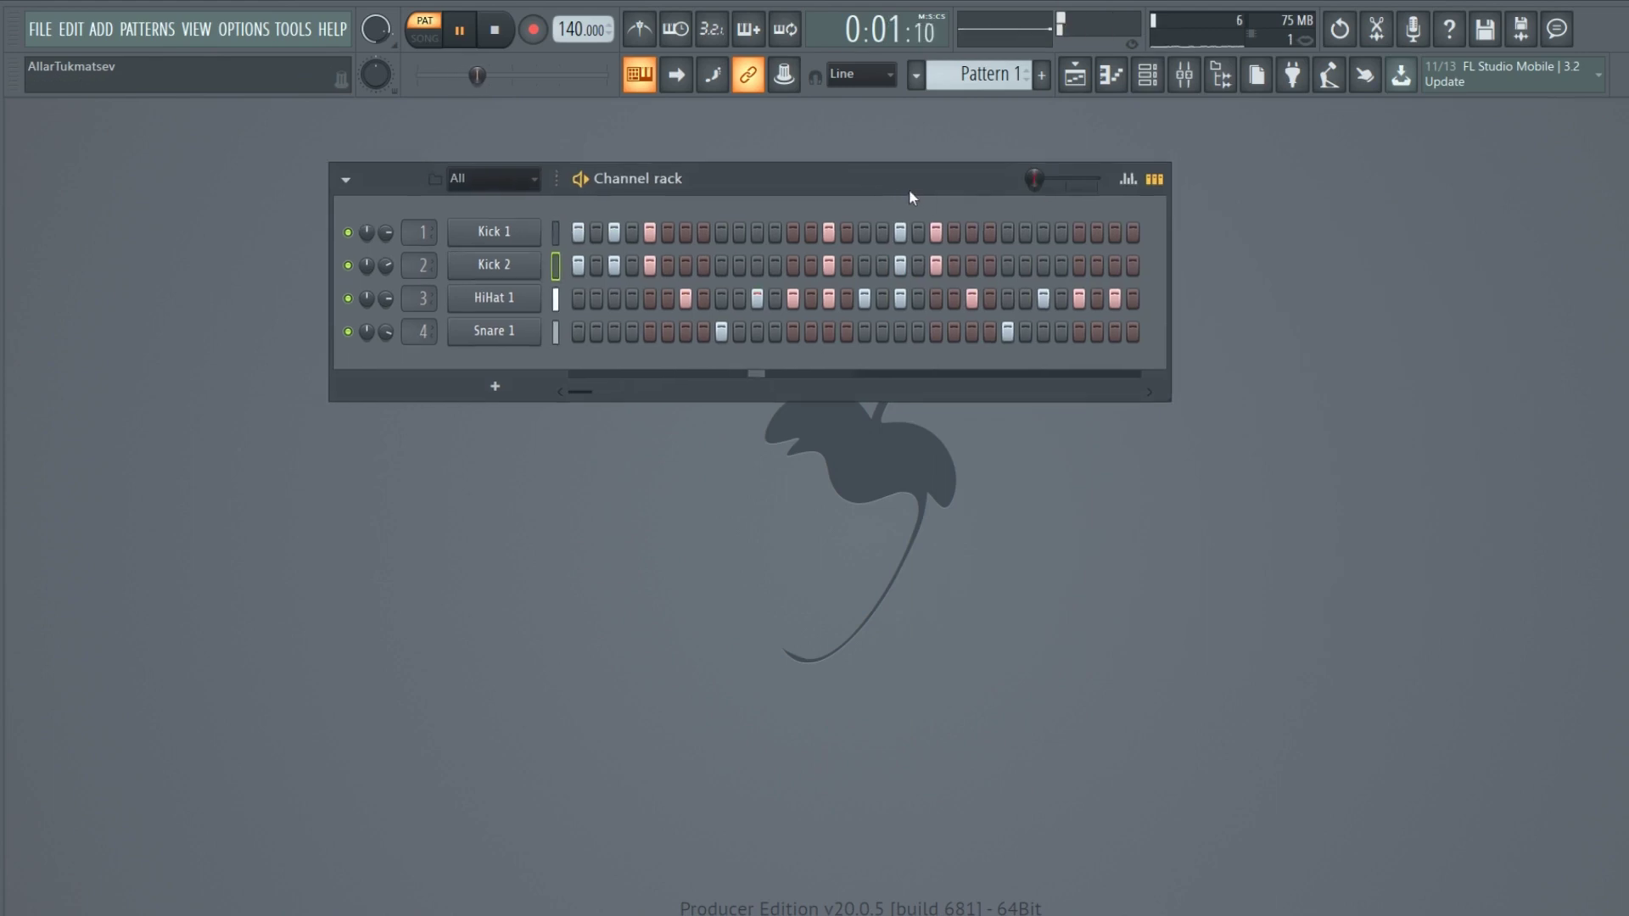
key(space)
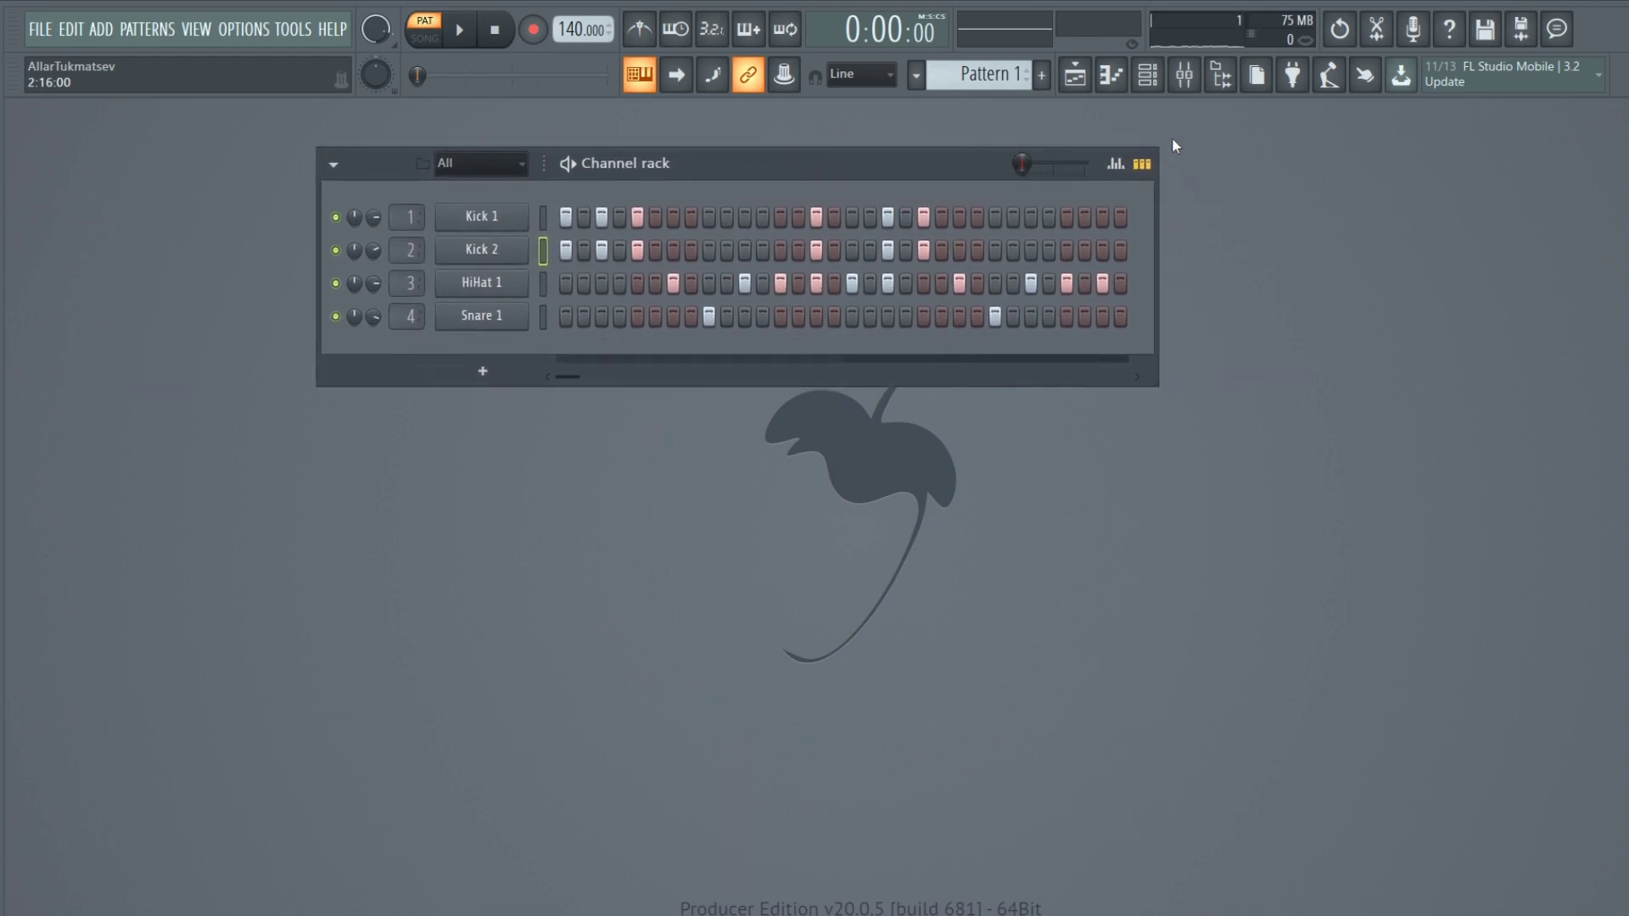
drag(897, 171, 913, 166)
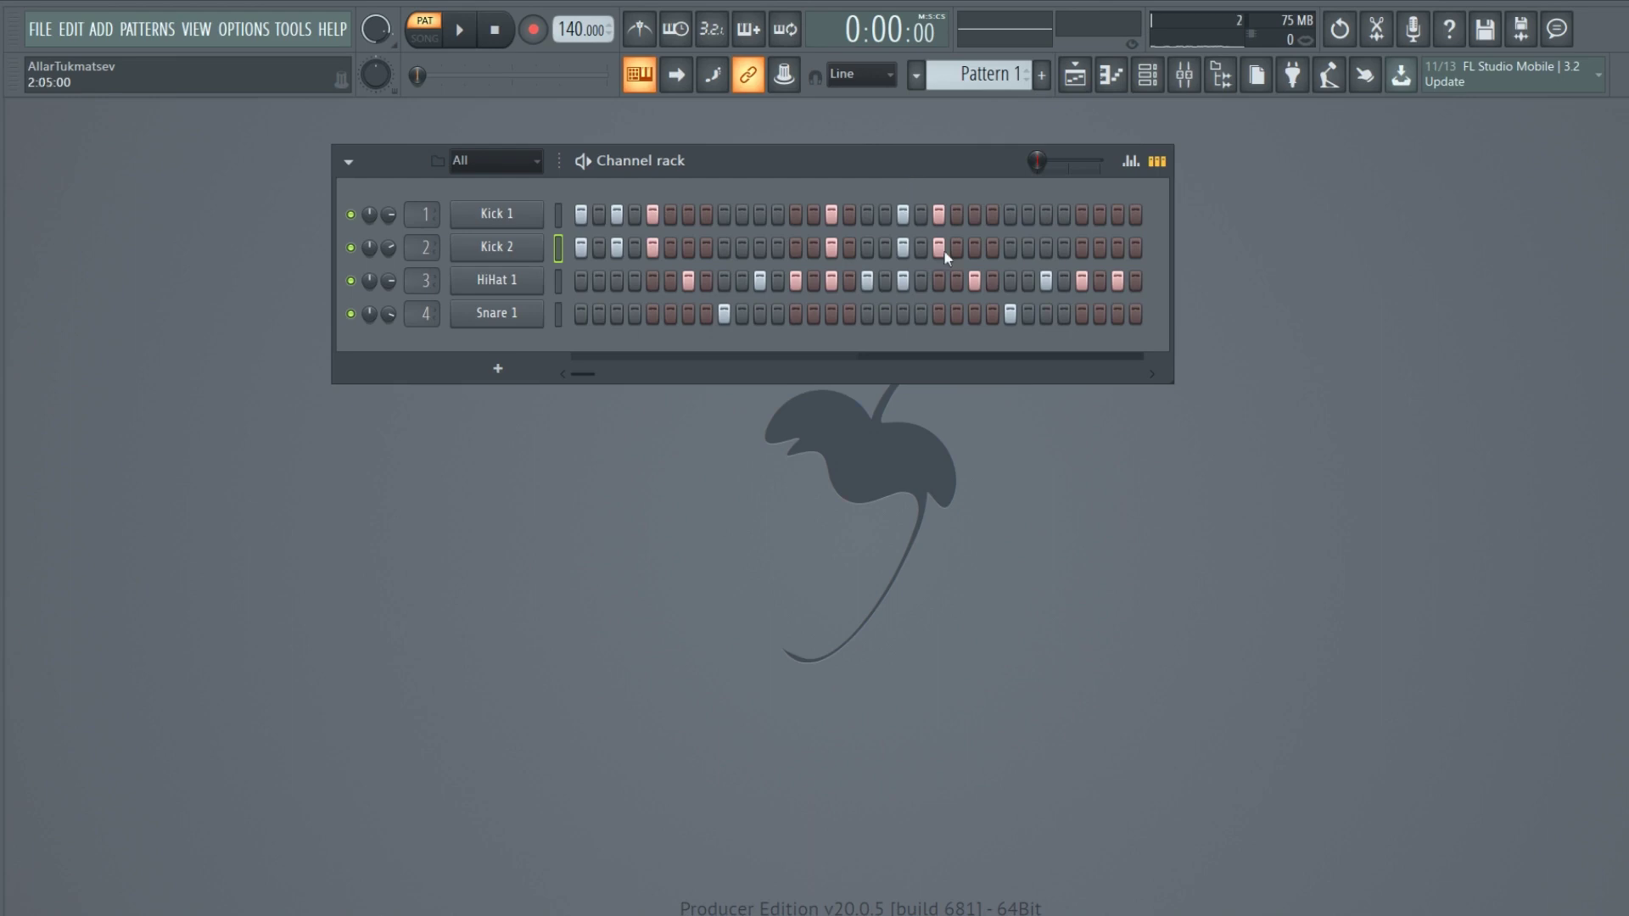
Show the browser and expand Packs to the Percussion folder of Drums (ModeAudio).
click(1222, 76)
click(140, 490)
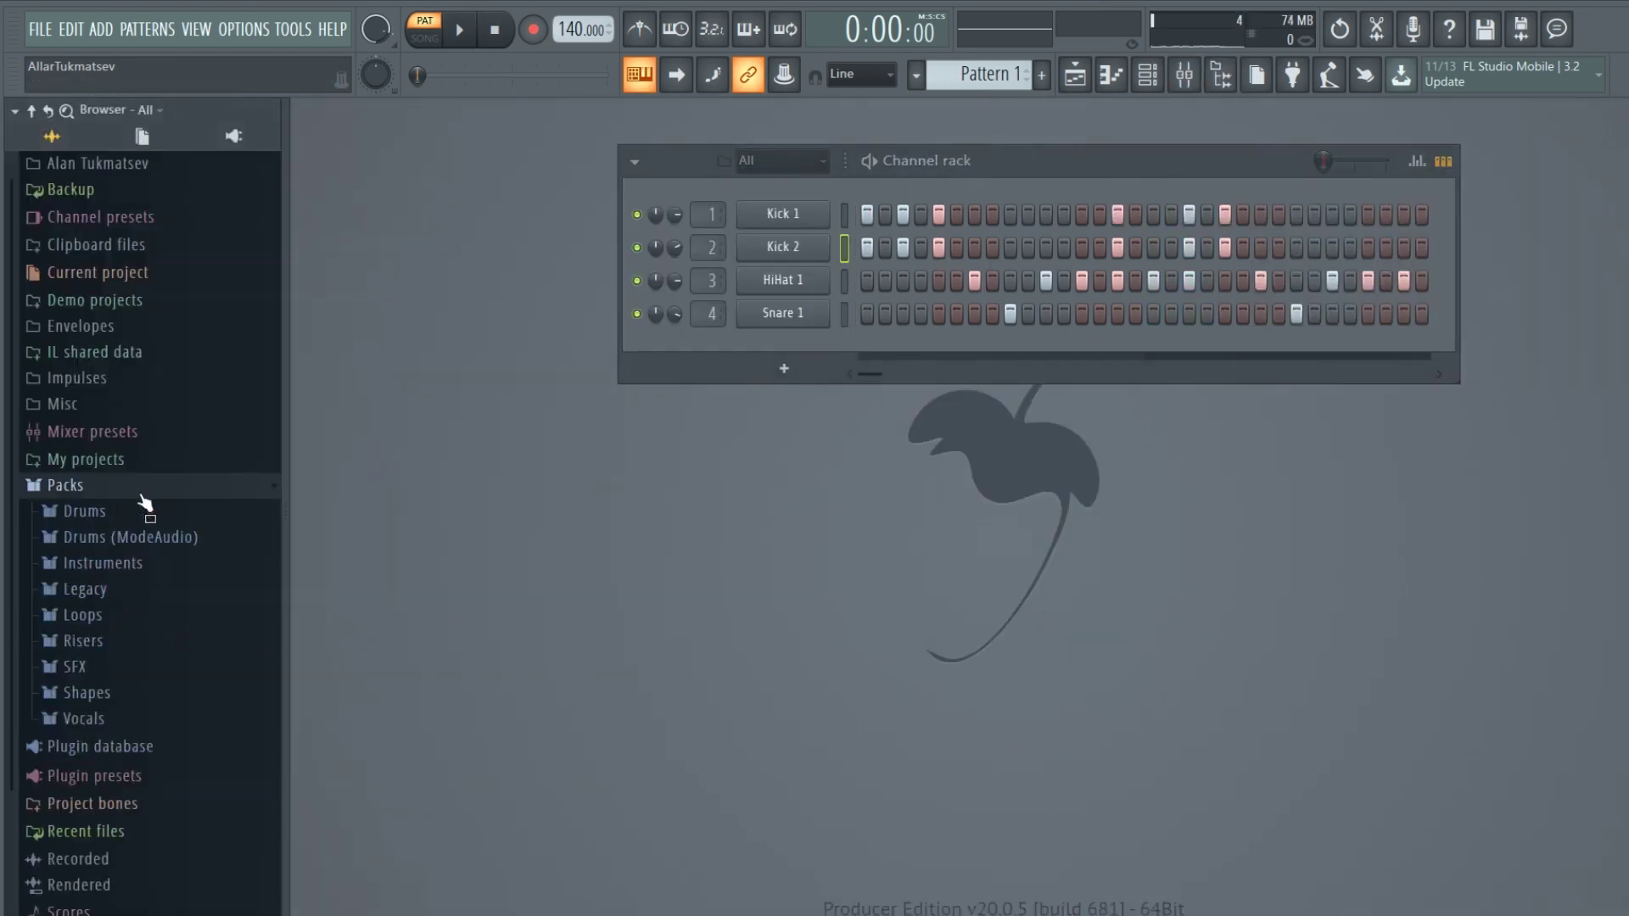
scroll(144, 501, down, 3)
click(96, 435)
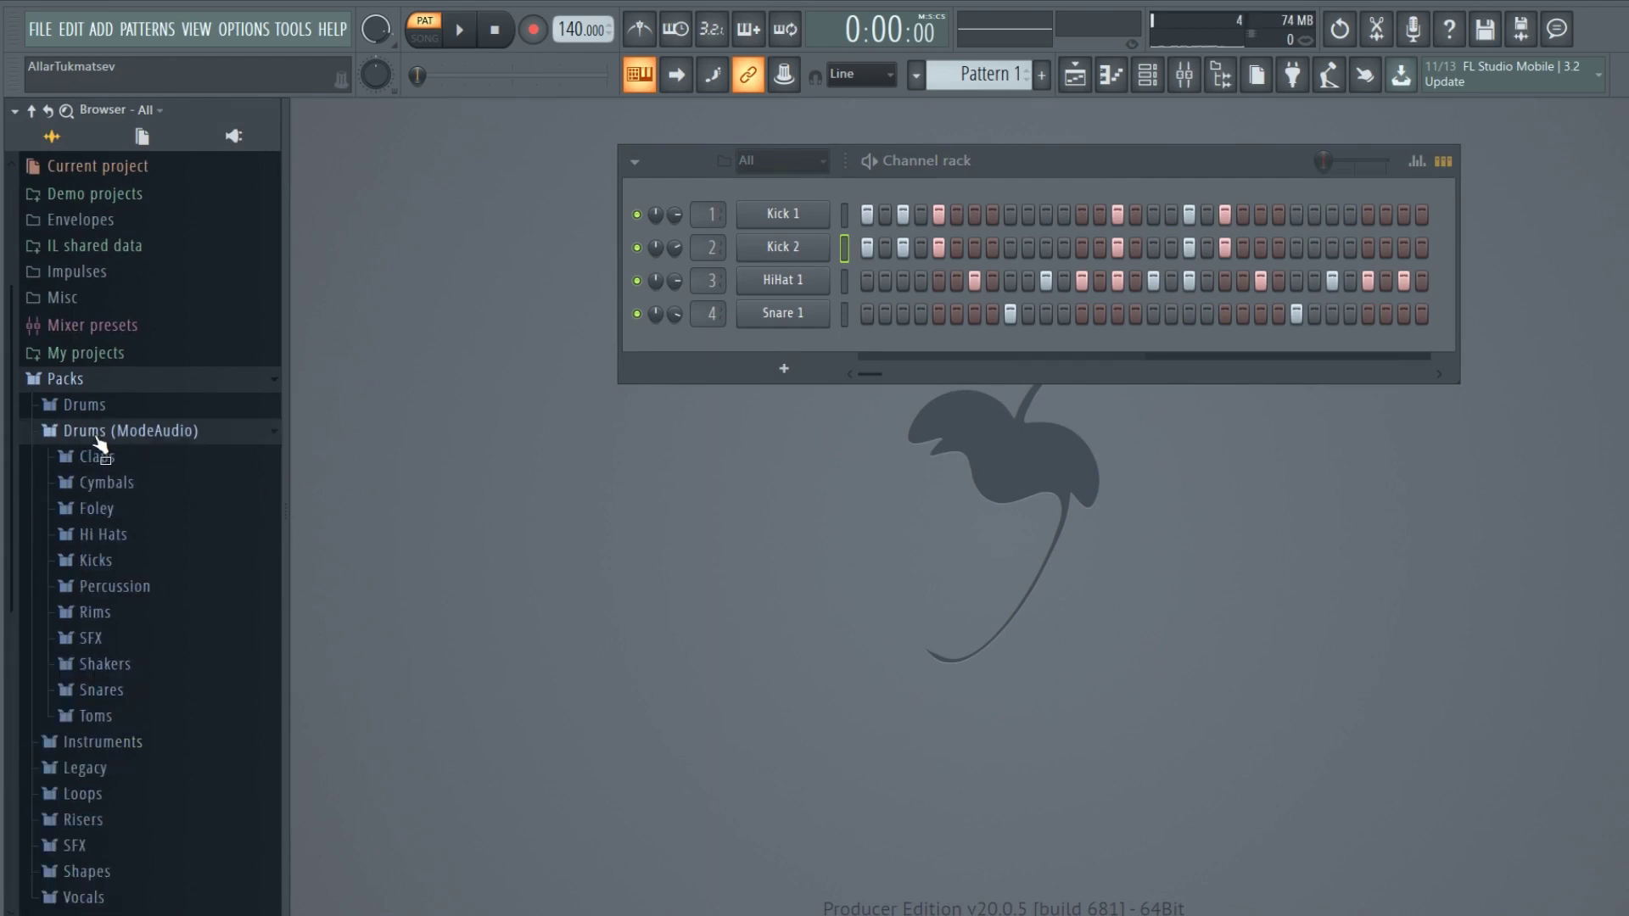
click(97, 437)
click(107, 417)
click(106, 417)
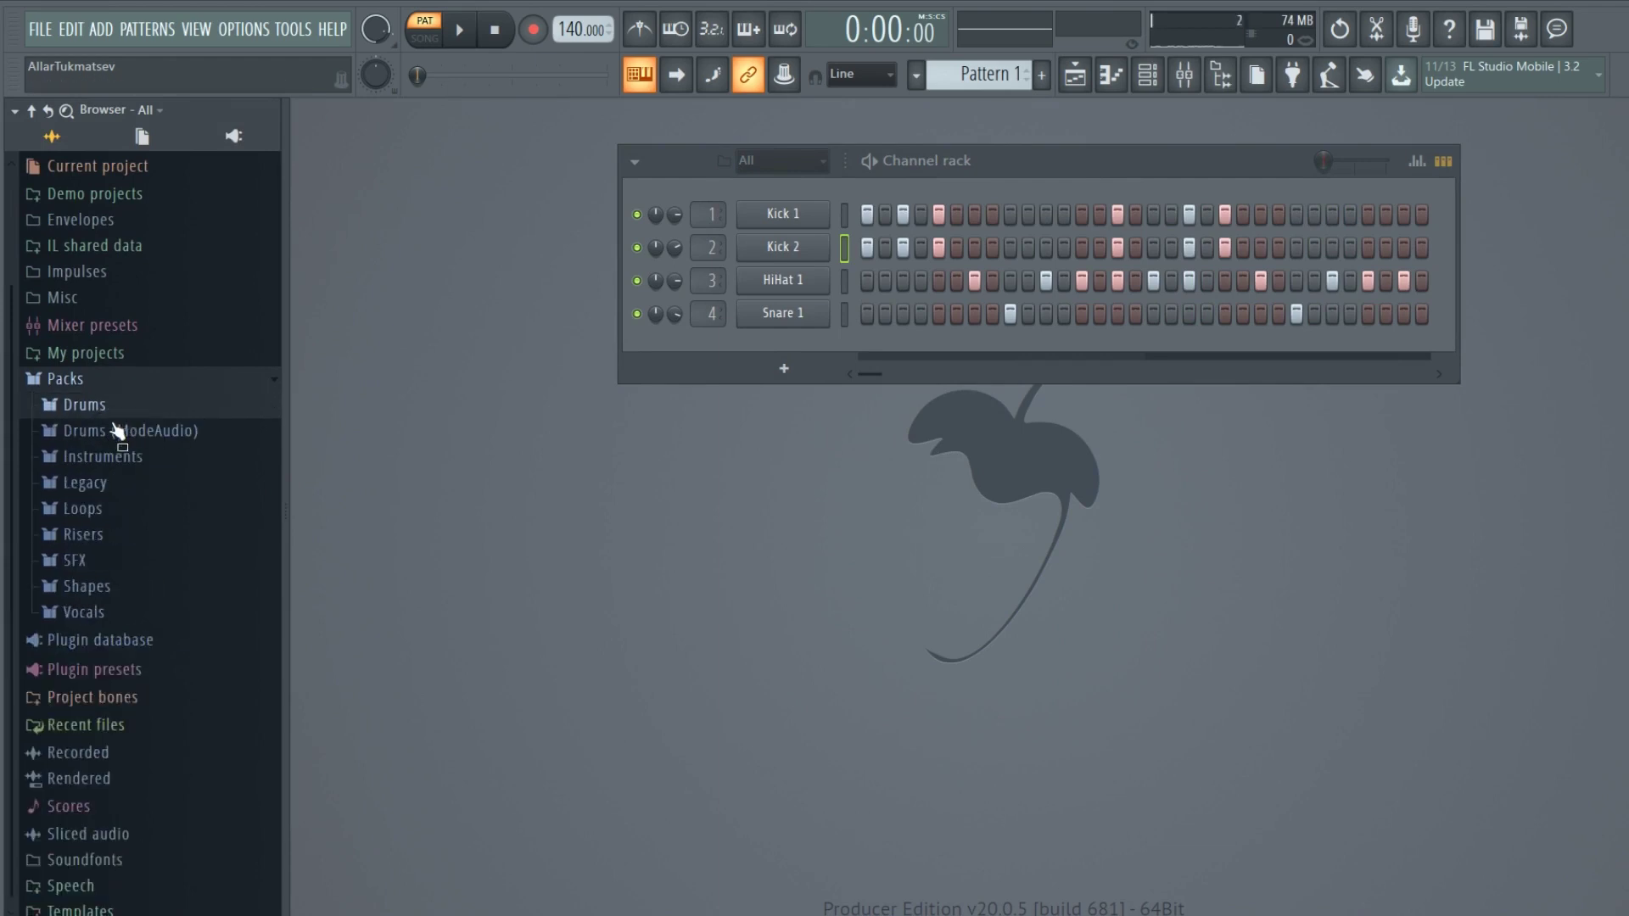
click(117, 435)
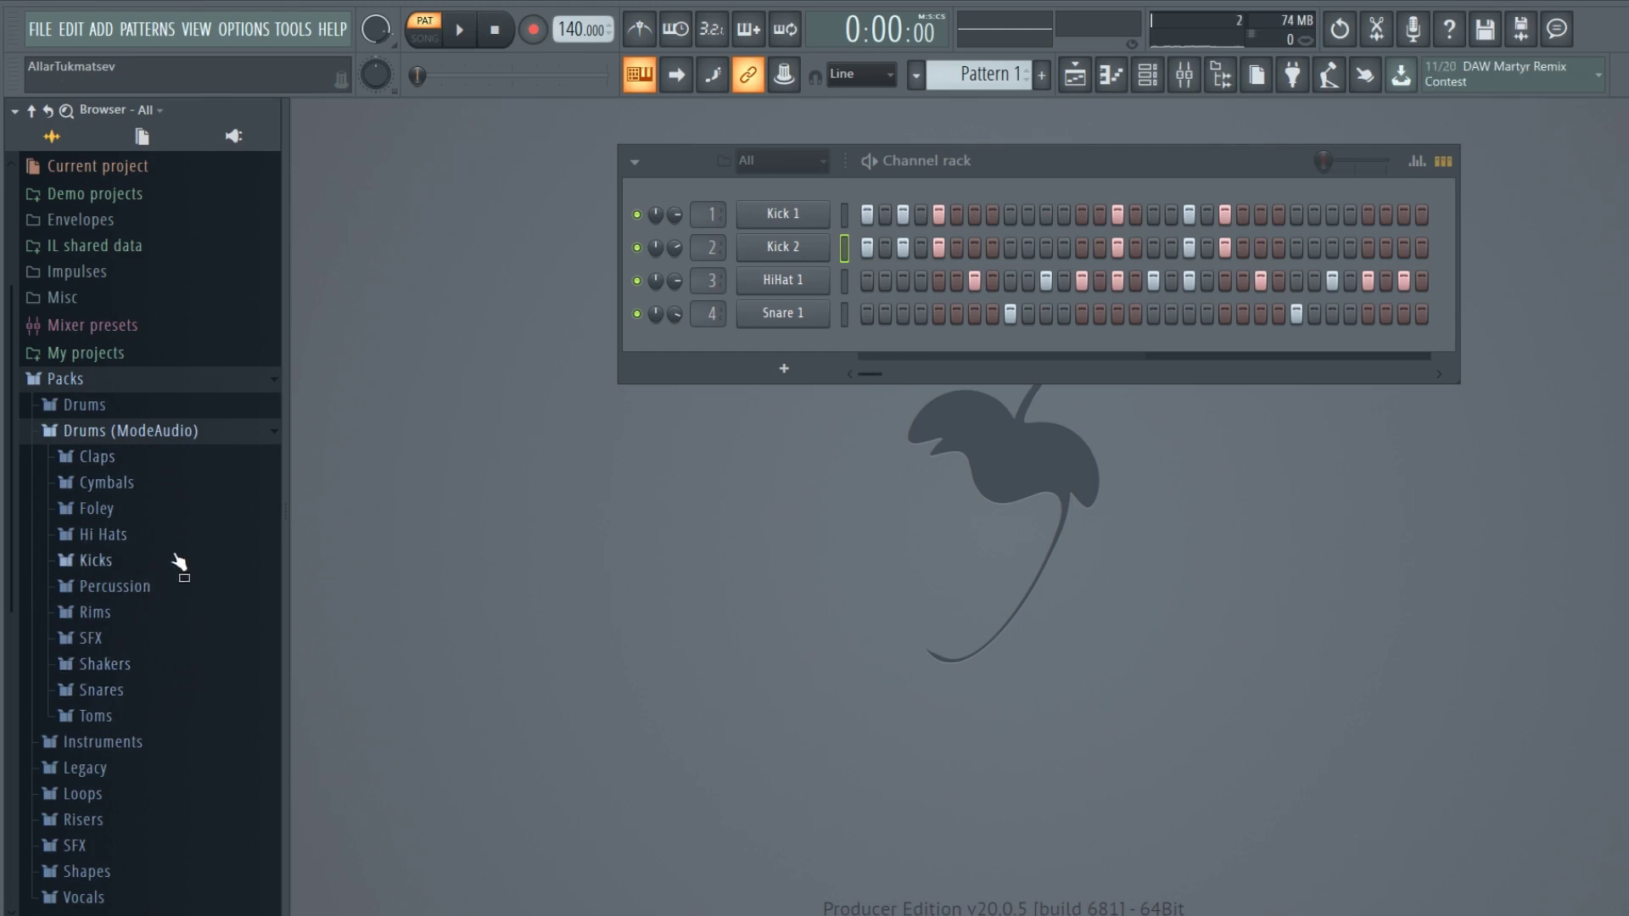
click(116, 585)
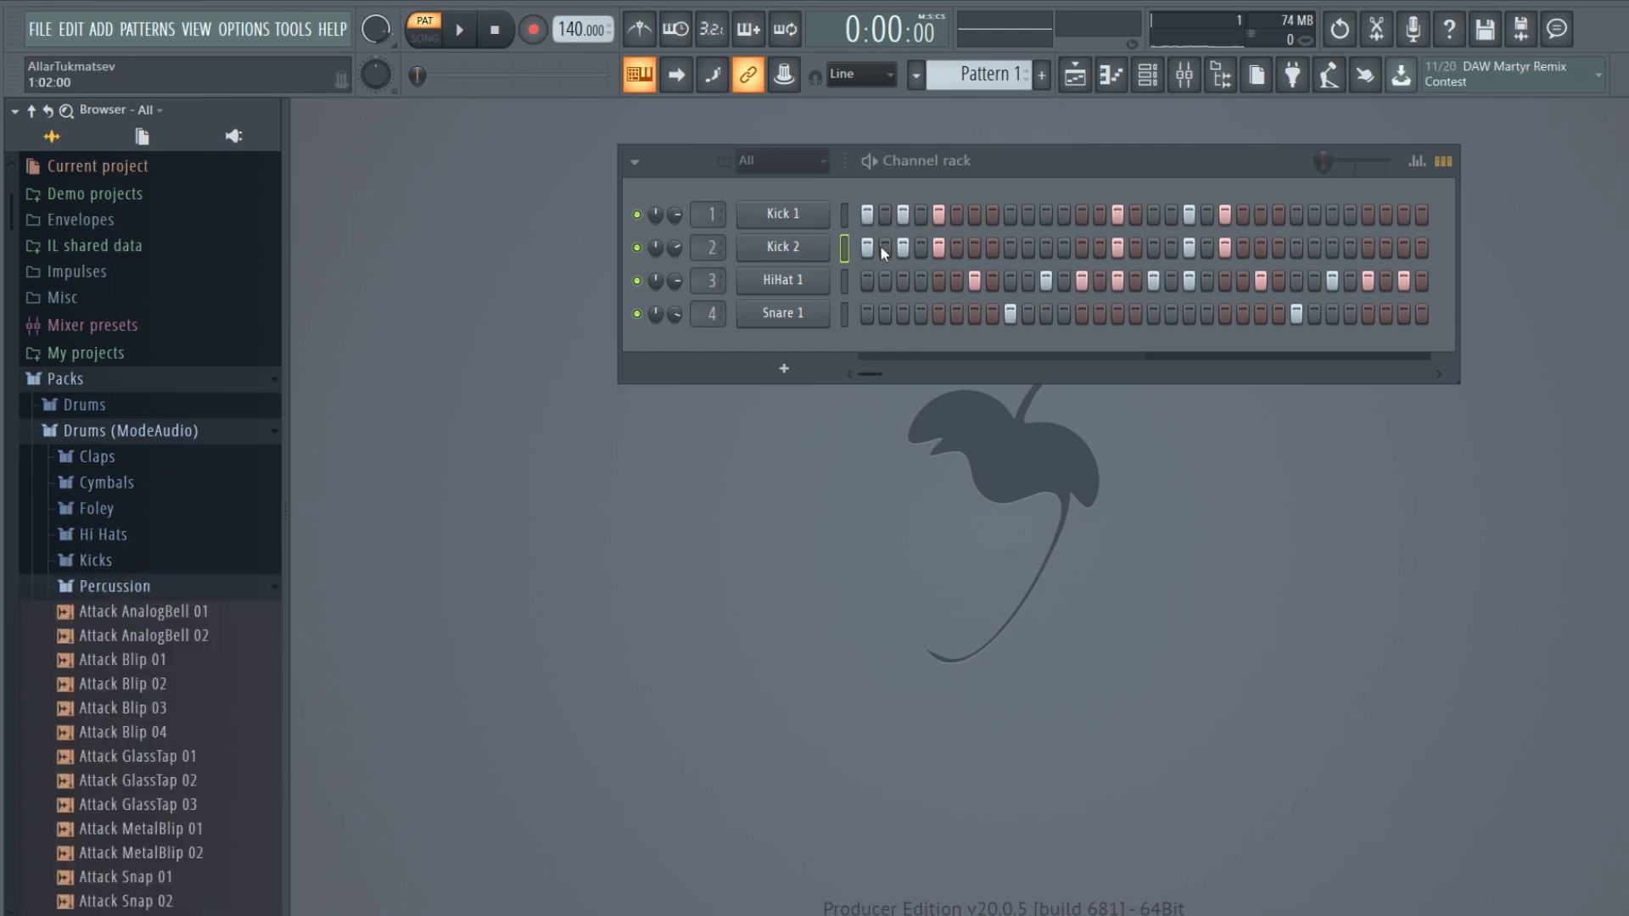
Audition the ModeAudio percussion samples and add four MA percussion sounds, including MA Swamp Perc, as channel rack channels.
scroll(140, 615, down, 4)
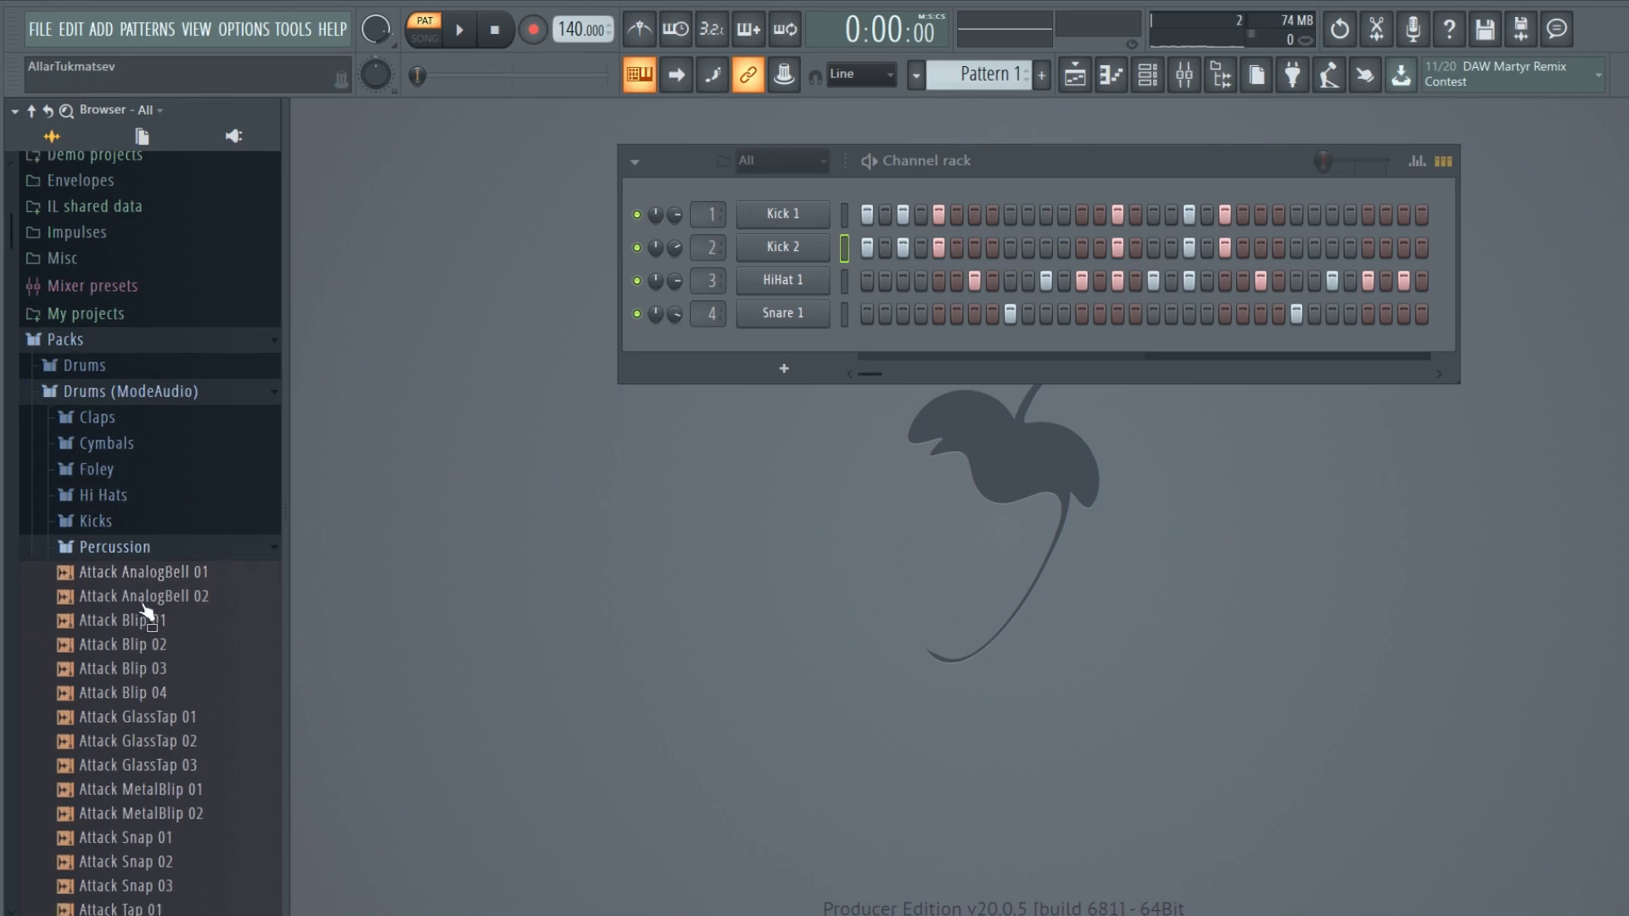
scroll(144, 611, down, 2)
drag(1048, 175, 847, 168)
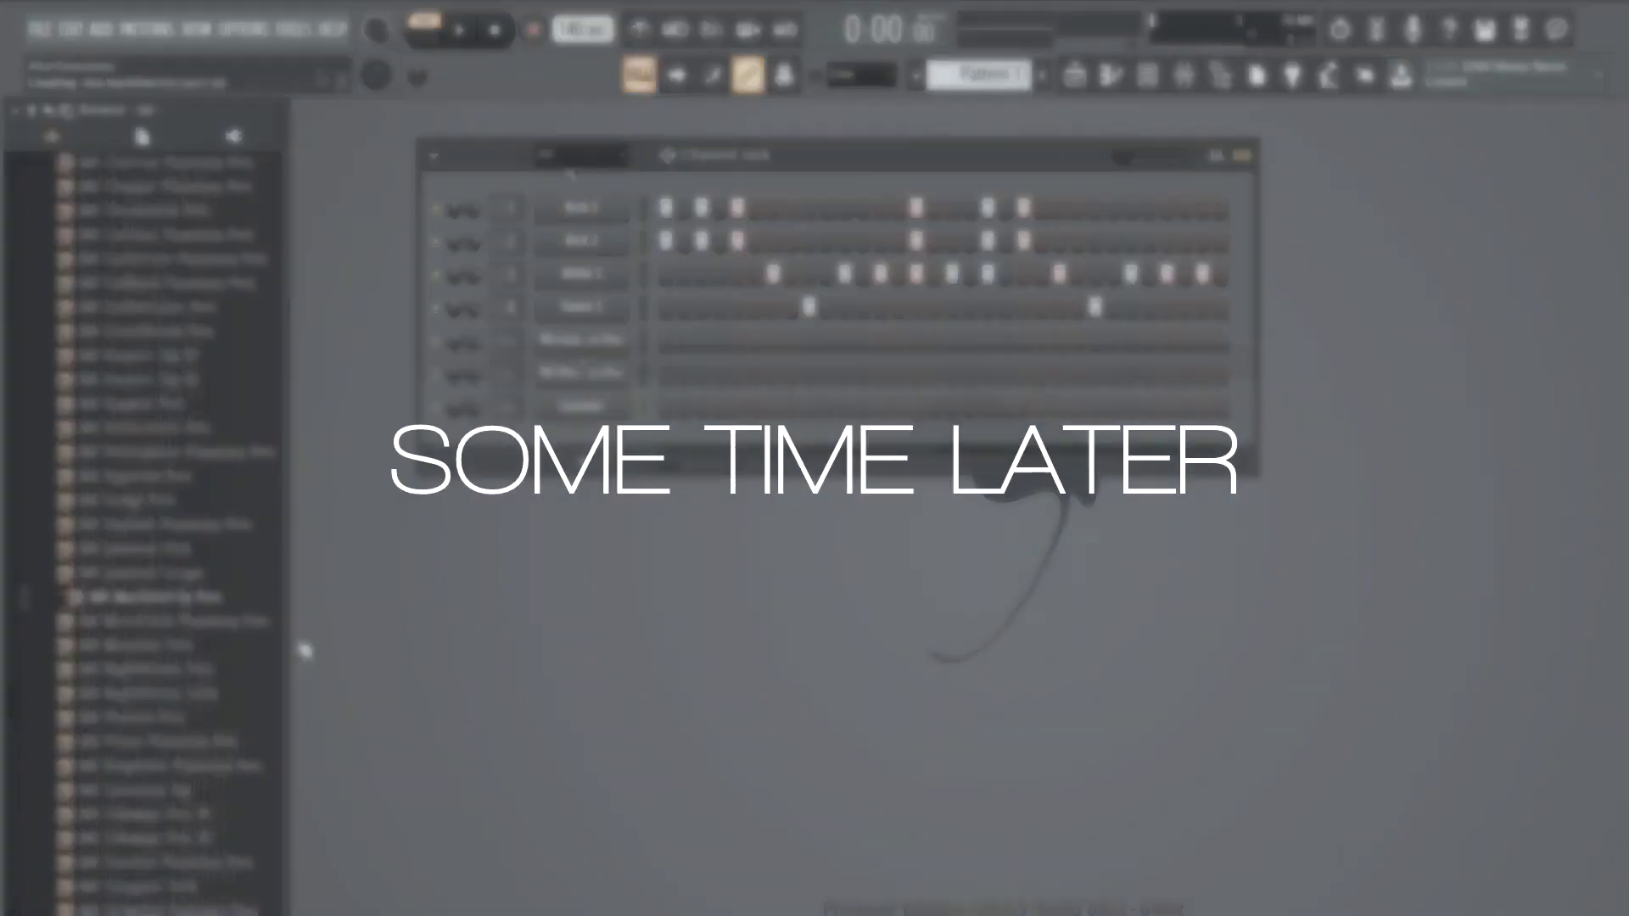
key(Down)
key(Down)
key(Down)
key(Down)
key(Down)
key(Down)
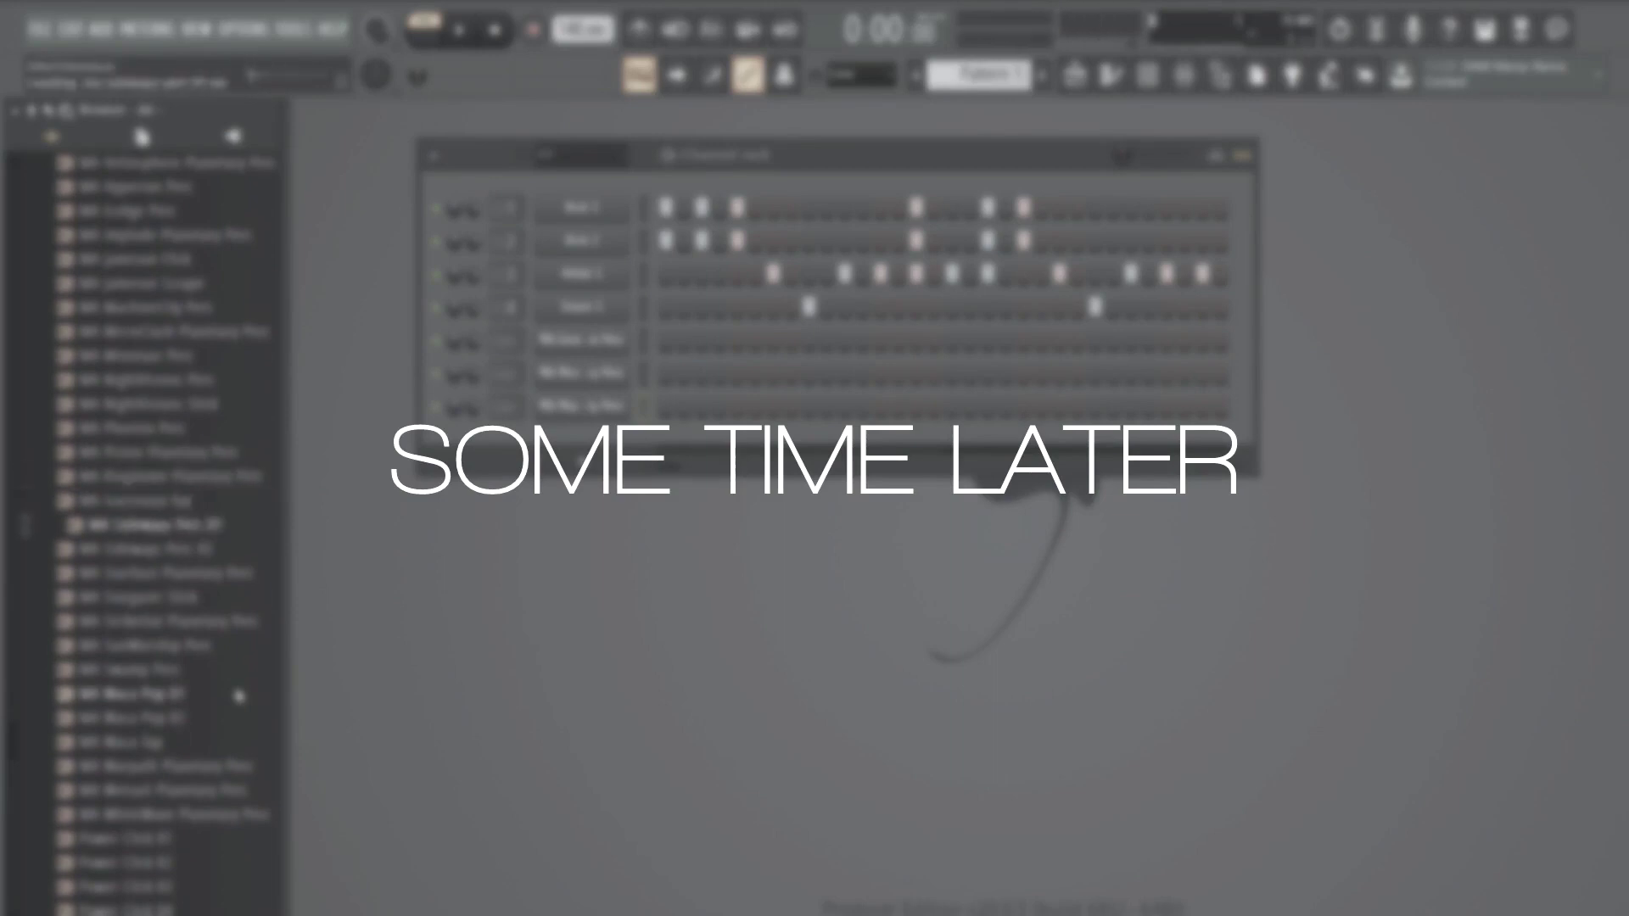
key(Down)
key(Down)
drag(208, 683, 558, 495)
Browse the shaker and hi-hat samples and add a Hyper shaker, Collider Desert OHat and Attack Hat 12 as channels.
scroll(219, 698, down, 1)
key(Down)
key(Down)
key(Down)
key(Down)
scroll(219, 697, down, 10)
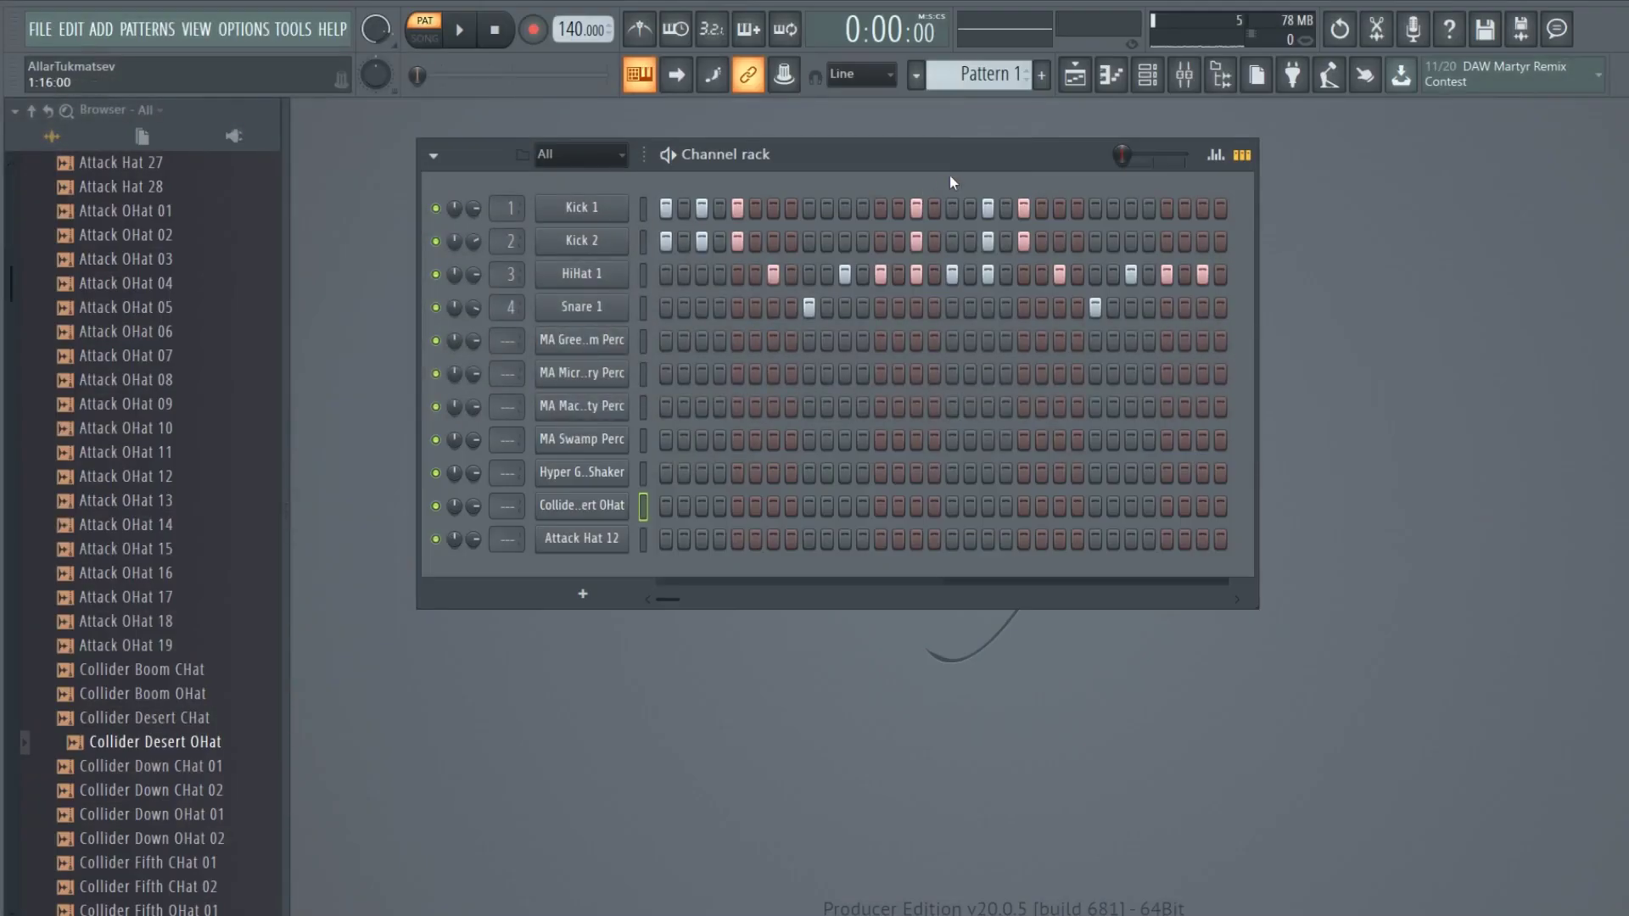
Go through the new percussion, shaker and hat channels one by one, from MA GreenDream Perc to Attack Hat 12.
click(644, 339)
click(644, 373)
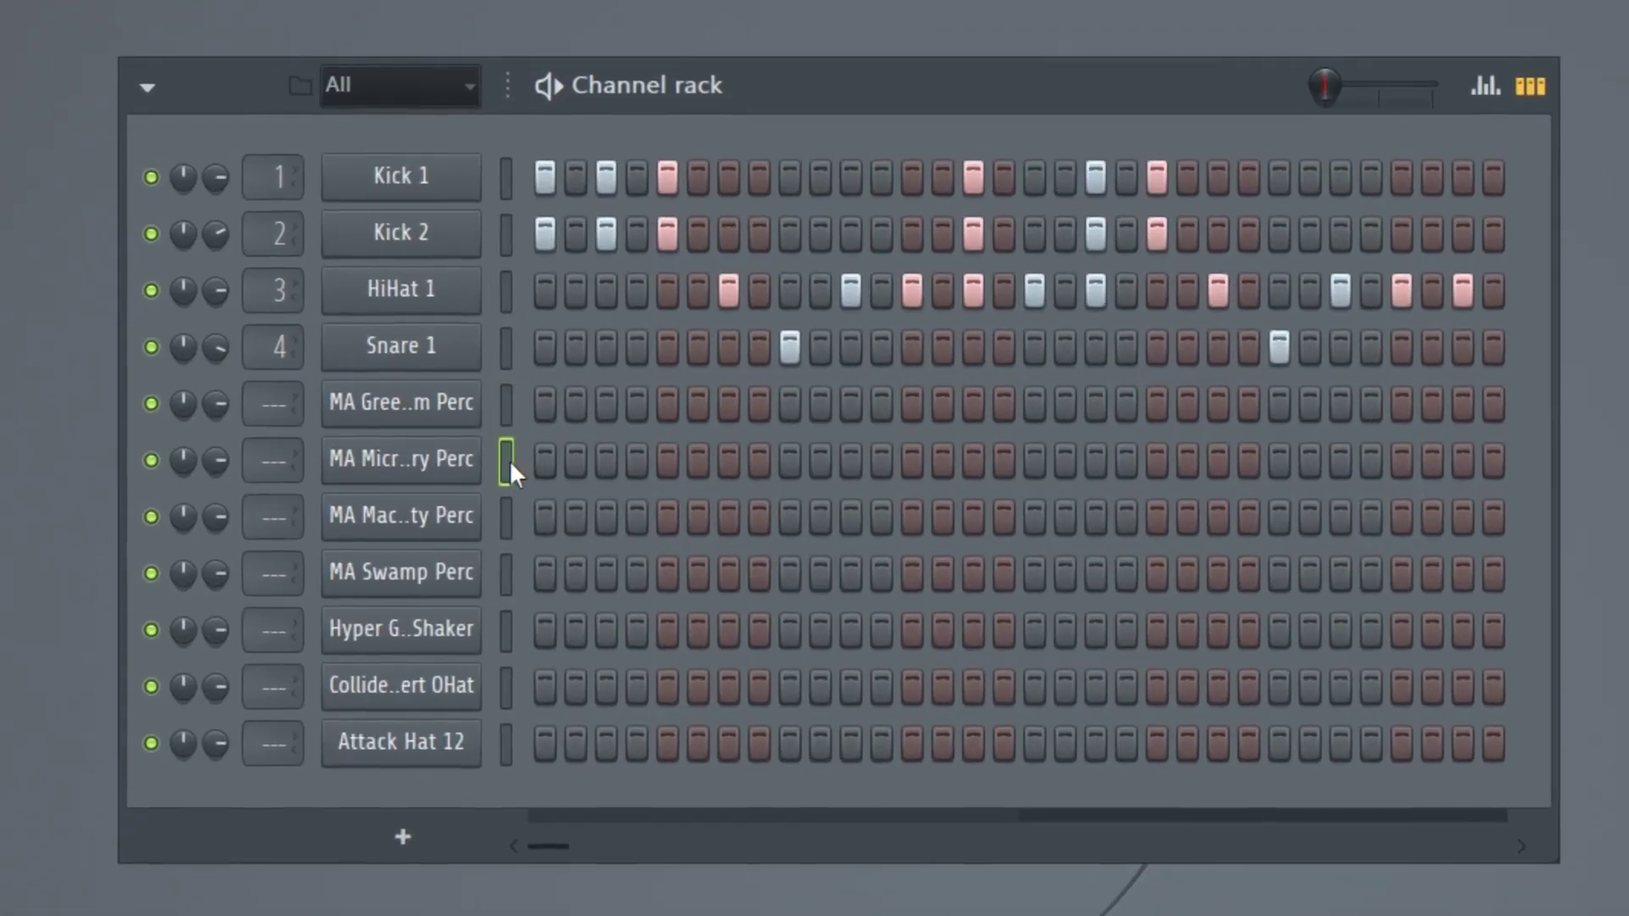
click(503, 516)
click(503, 574)
click(504, 631)
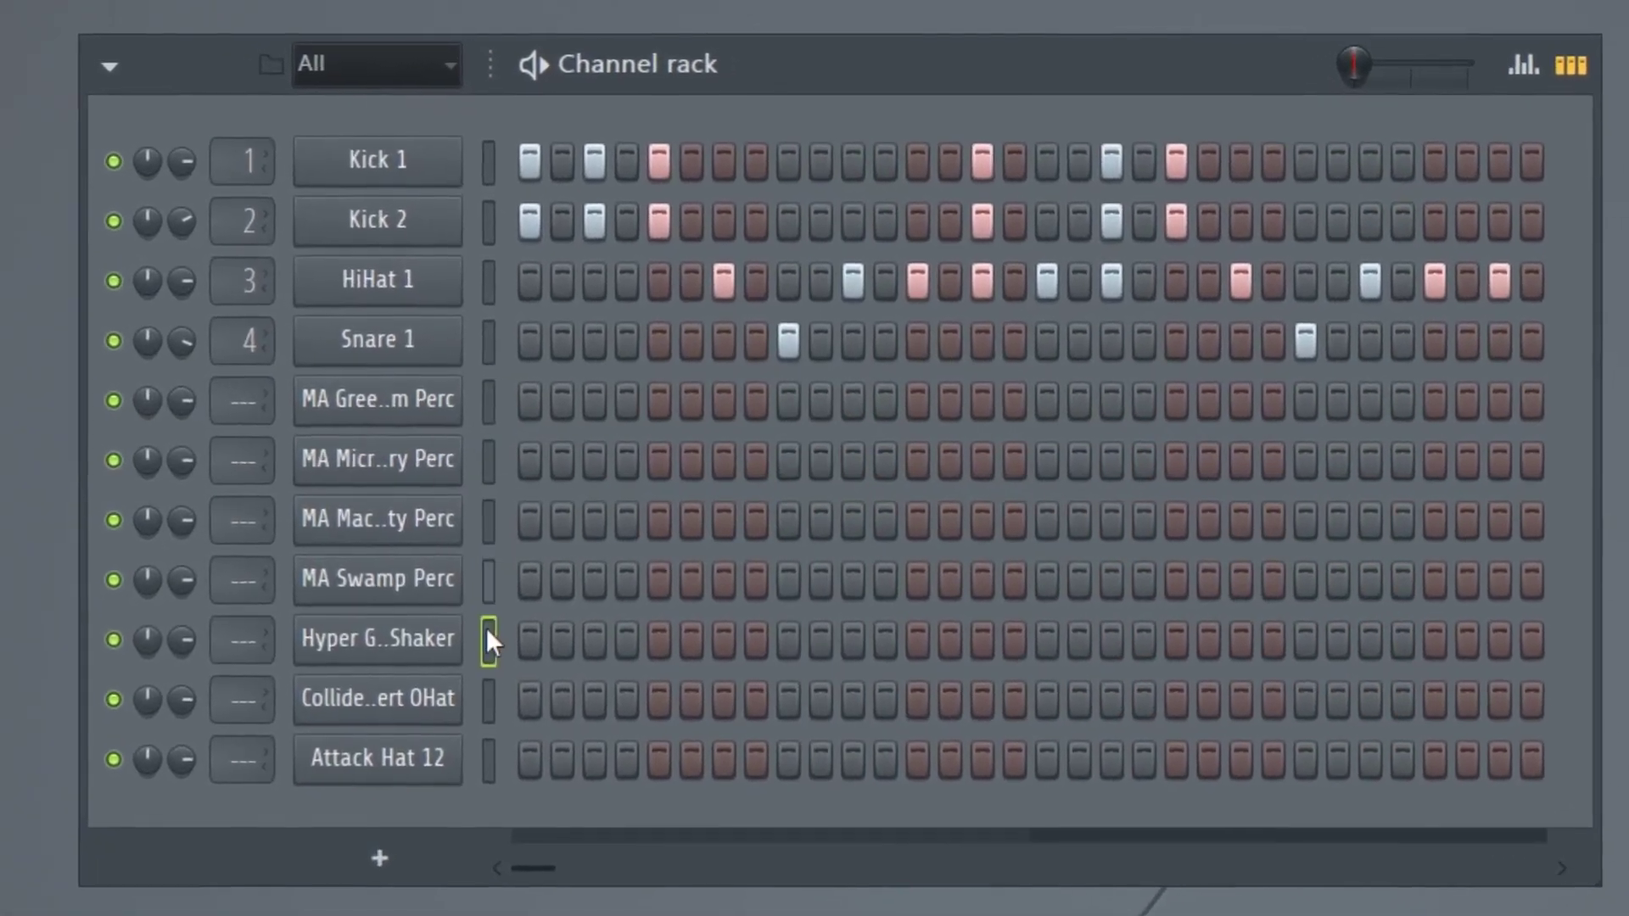
click(483, 702)
click(484, 764)
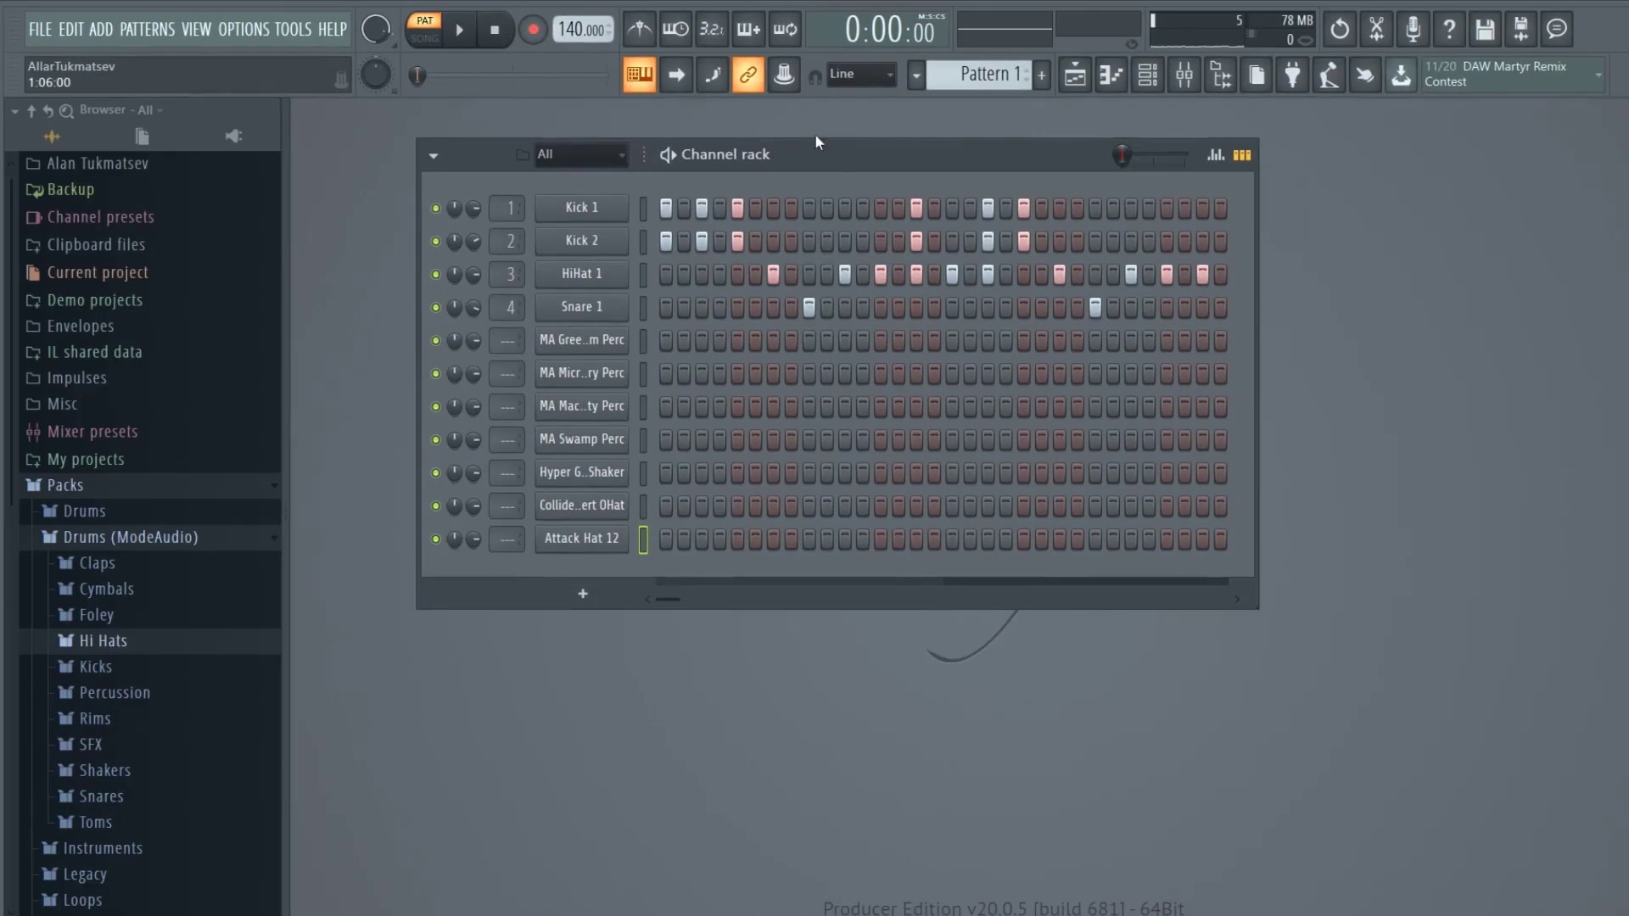
Select the MA GreenDream Perc channel and open its sampler settings.
drag(857, 158, 842, 156)
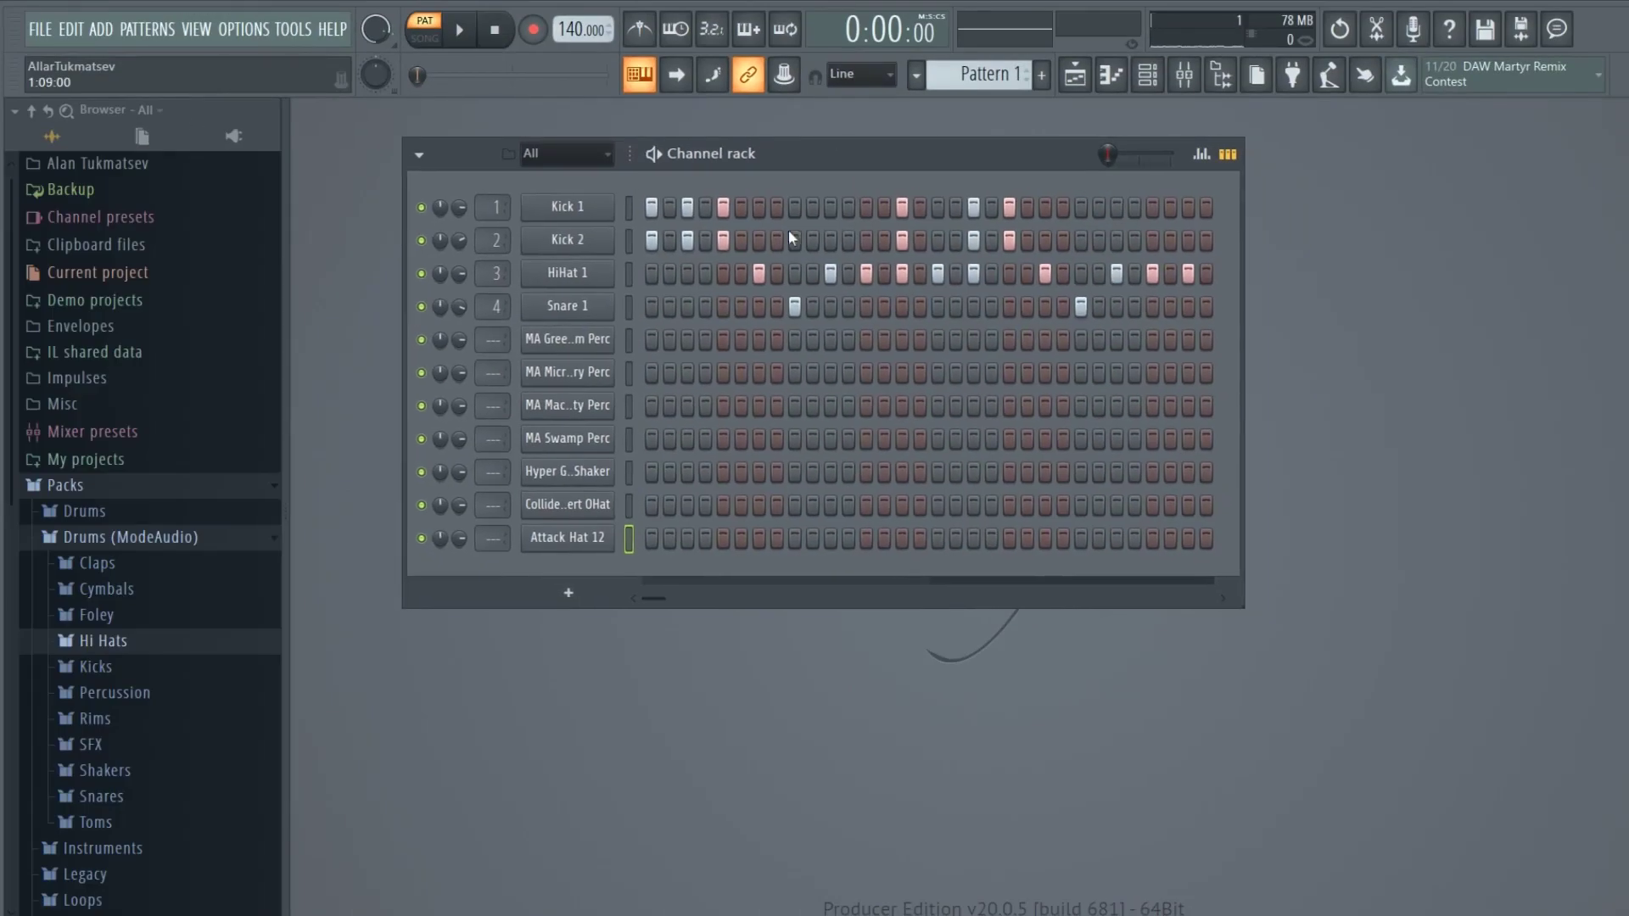
drag(831, 156, 828, 156)
click(628, 339)
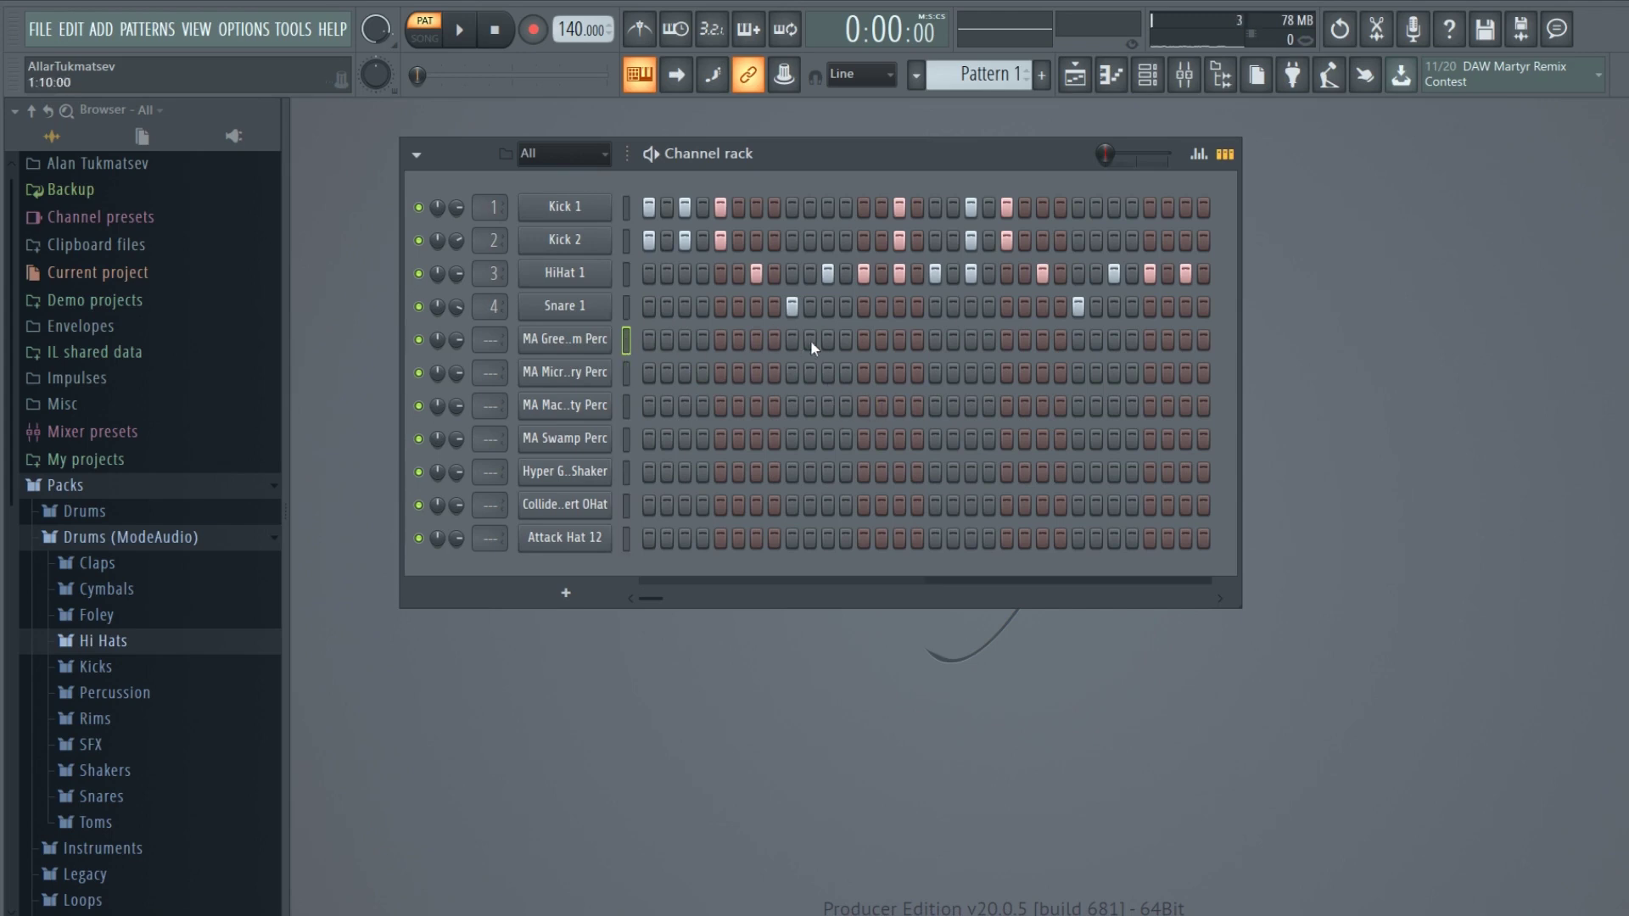
click(594, 340)
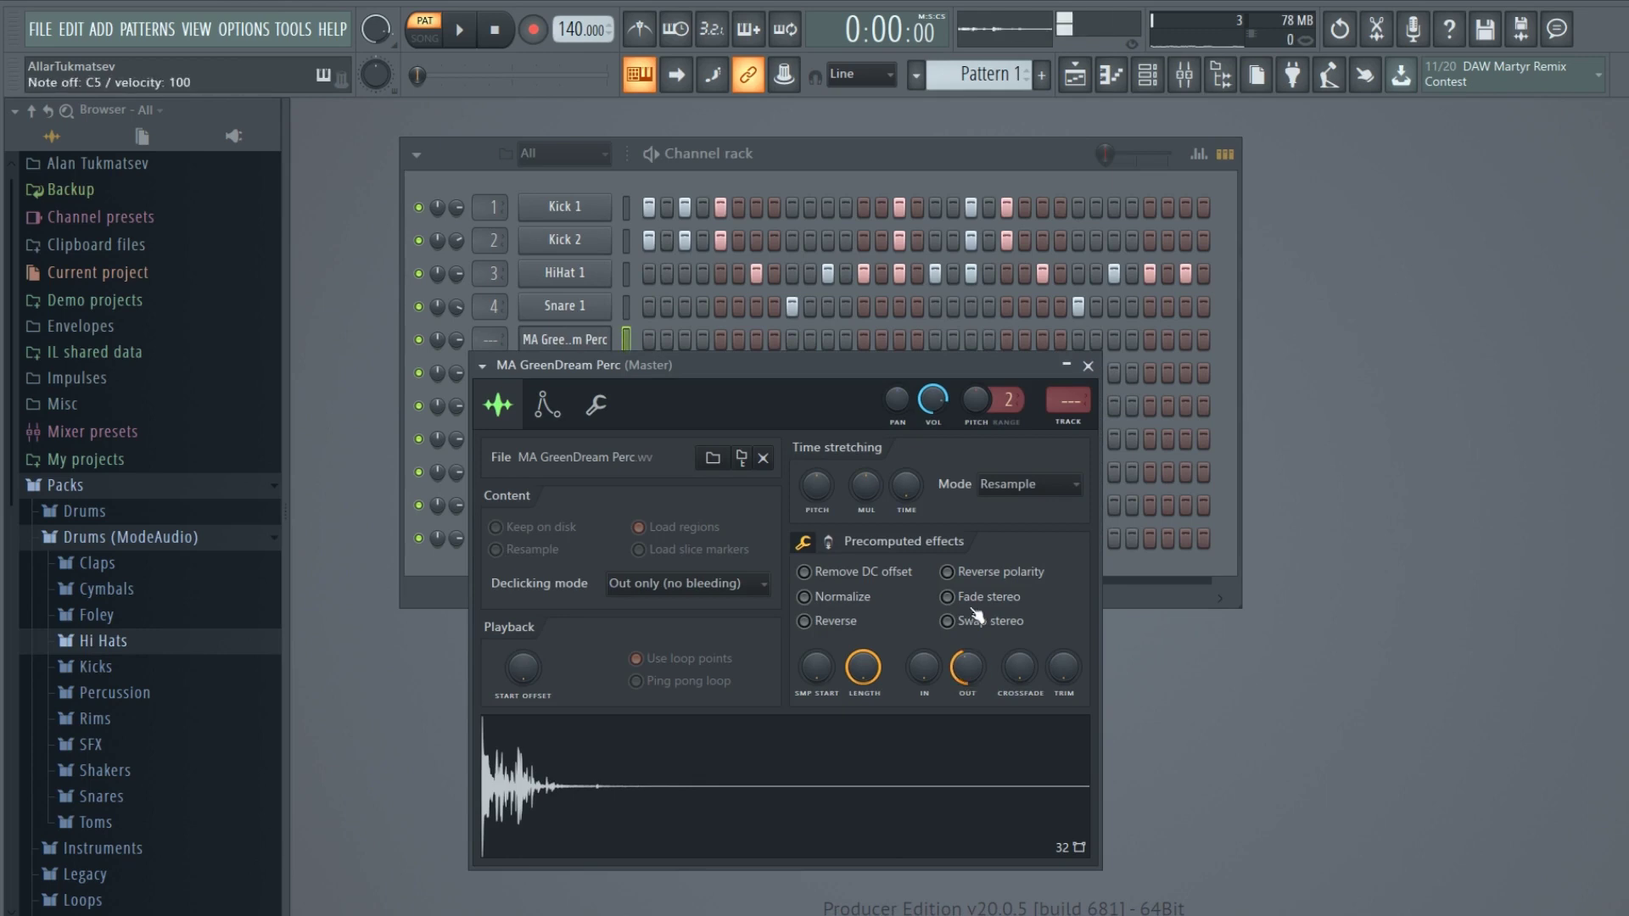
Place an MA GreenDream Perc hit on step 11 after trying step 10, and audition it with the sampler settings open.
click(898, 175)
click(810, 339)
key(space)
click(808, 344)
click(827, 343)
key(space)
click(572, 339)
key(space)
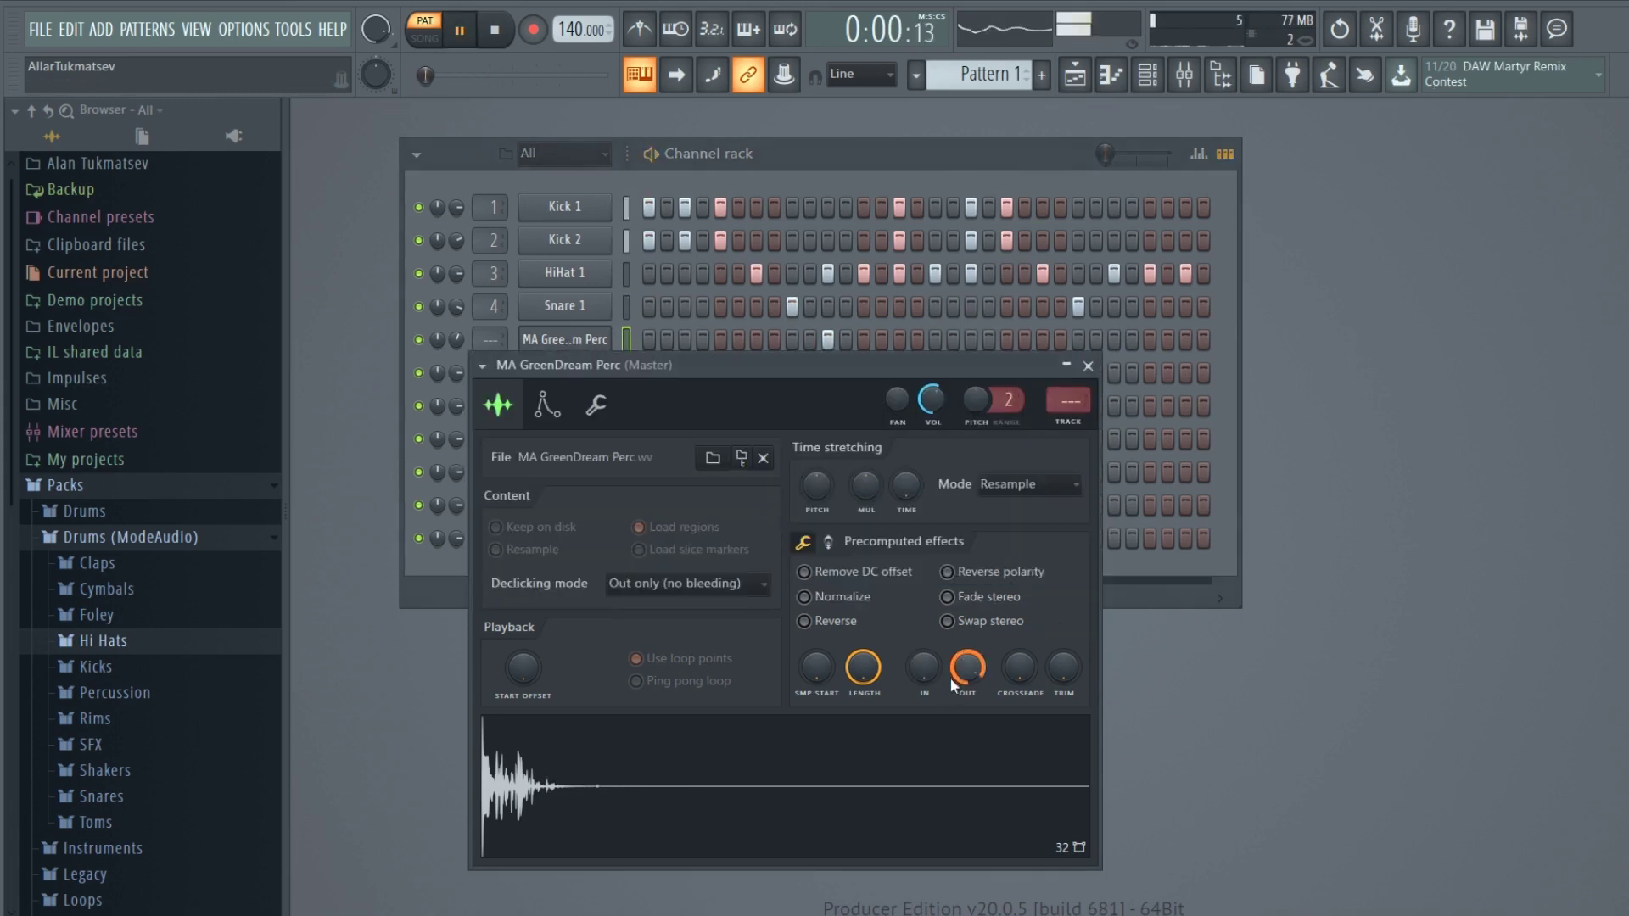
Try the MA GreenDream Perc hit on step 12 during playback and move it back to step 11.
click(877, 156)
click(862, 338)
click(829, 339)
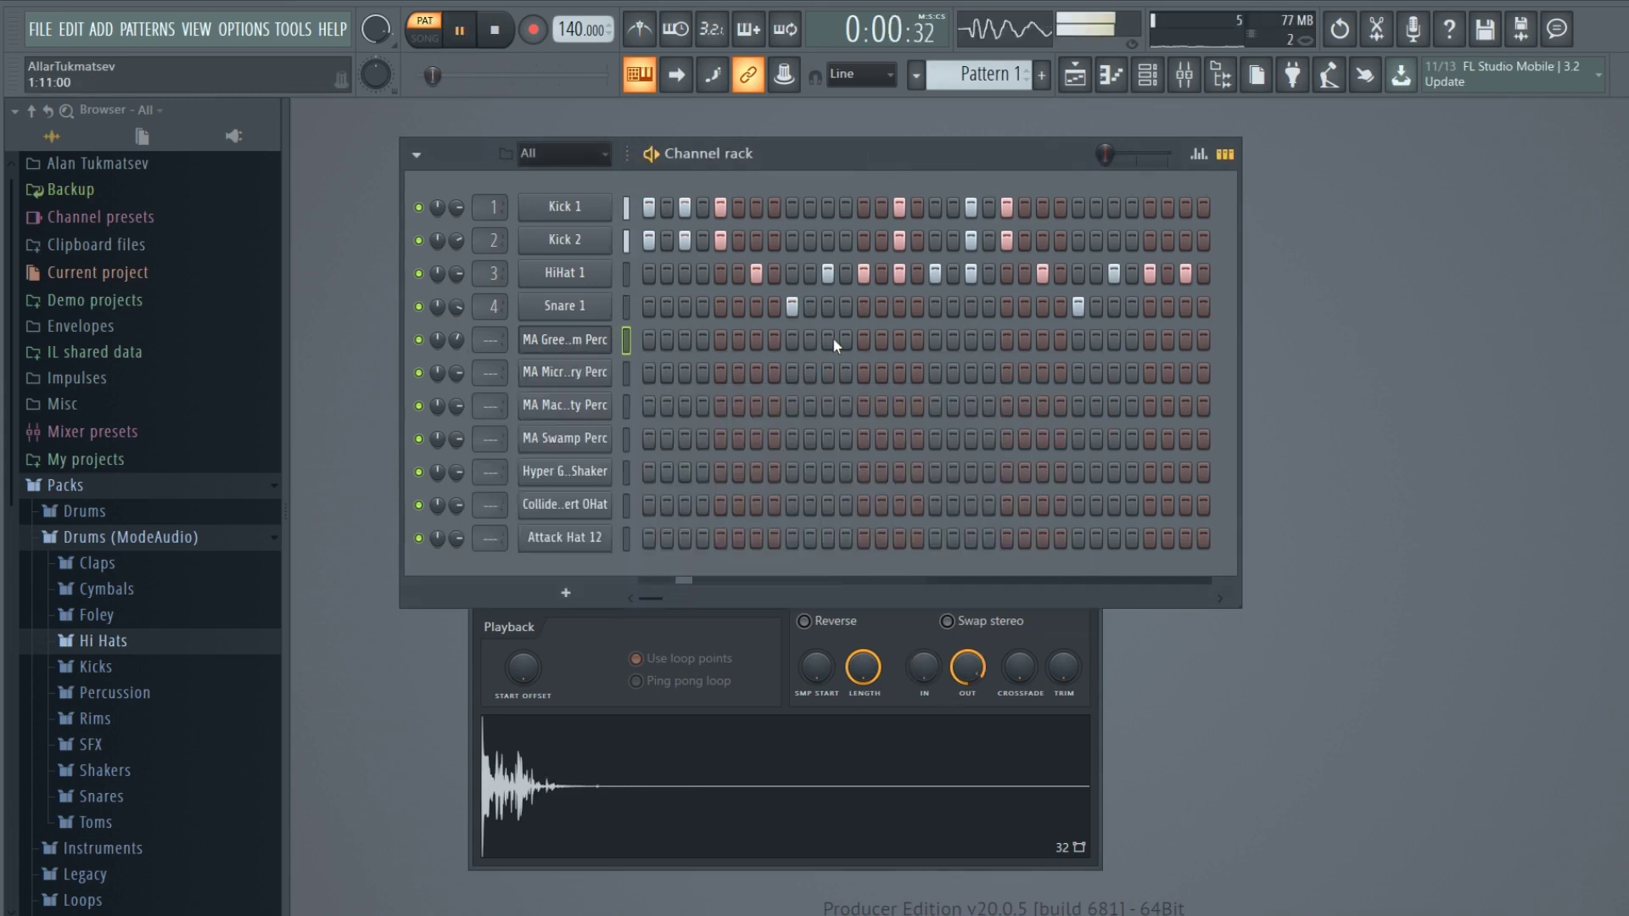
click(864, 339)
click(846, 339)
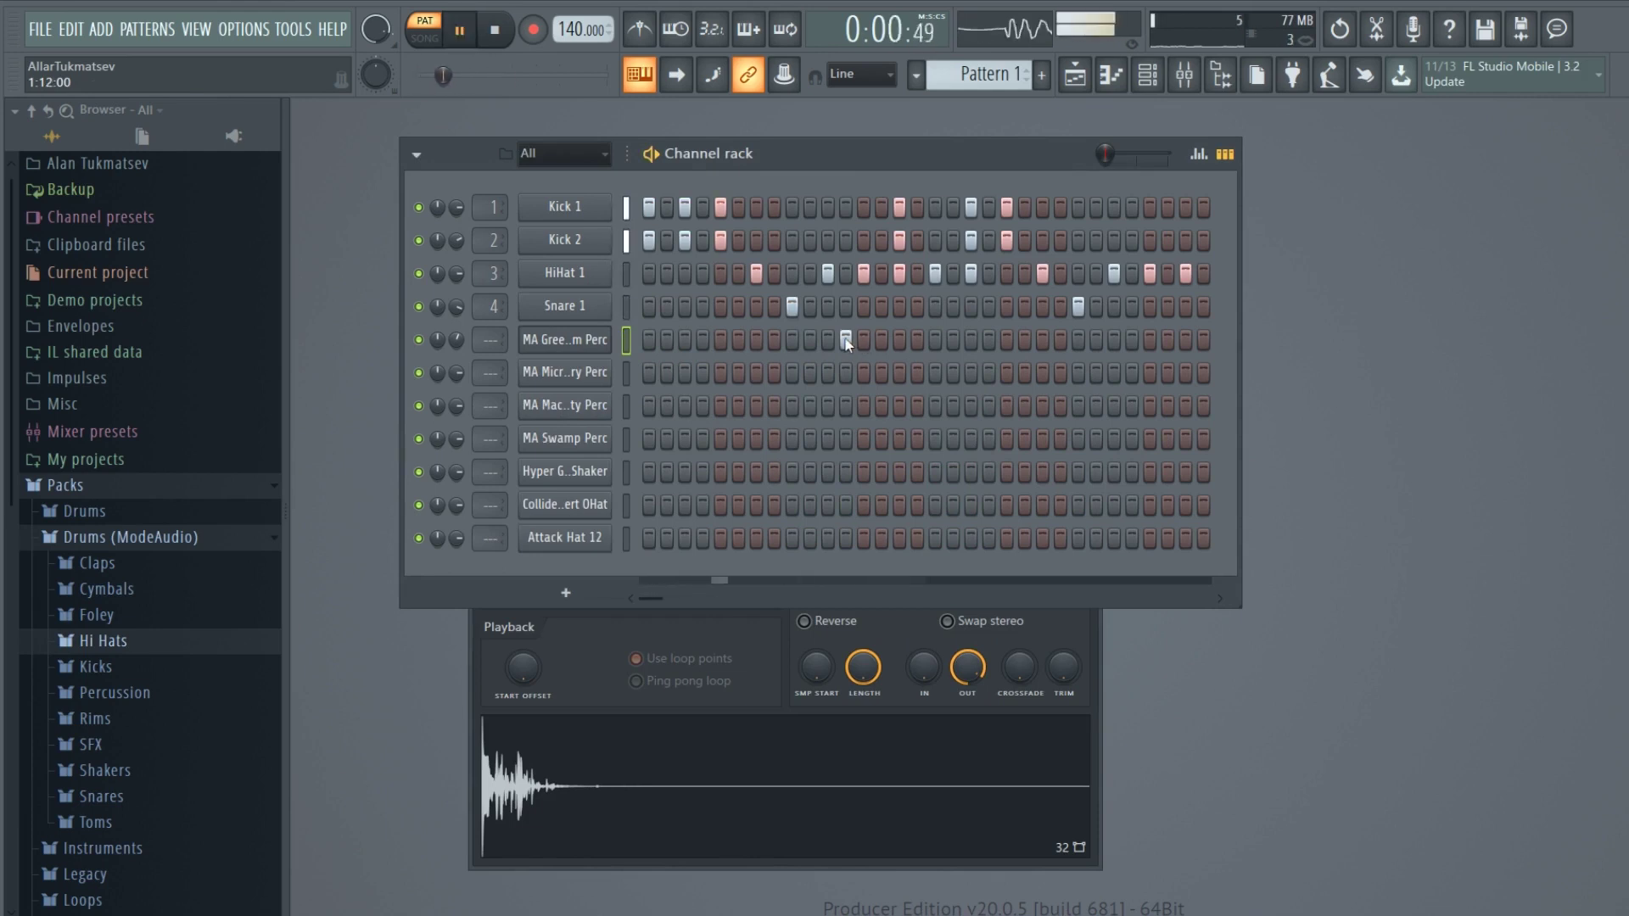
click(599, 340)
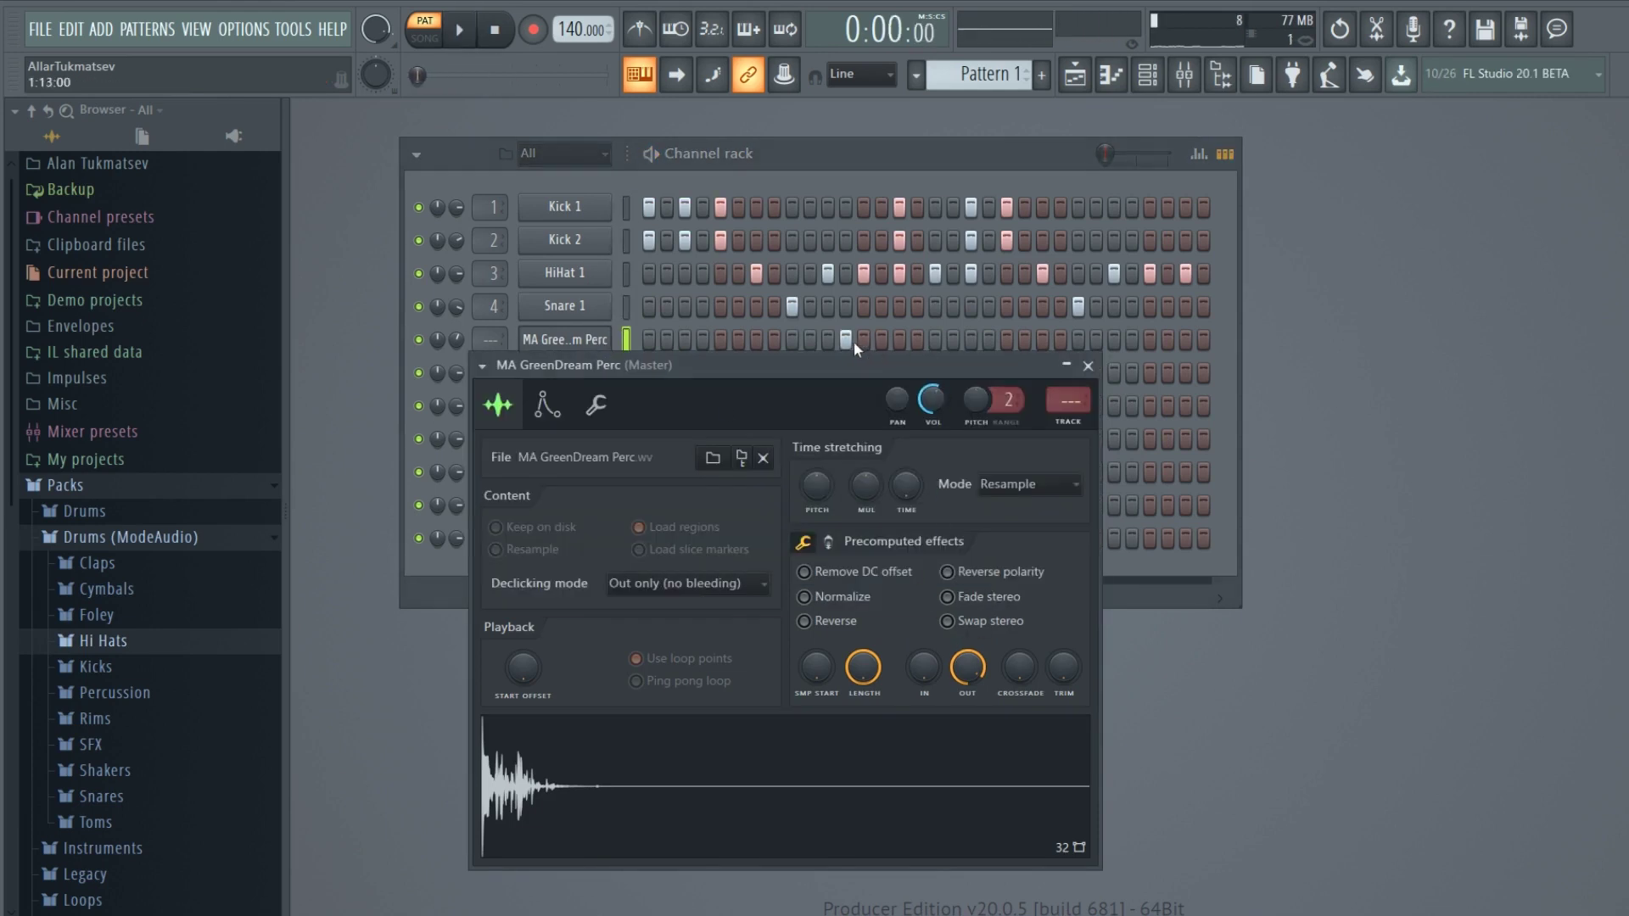
click(846, 339)
click(830, 340)
key(space)
Set the MA GreenDream Perc sample's quick fade-out to 100%.
click(564, 339)
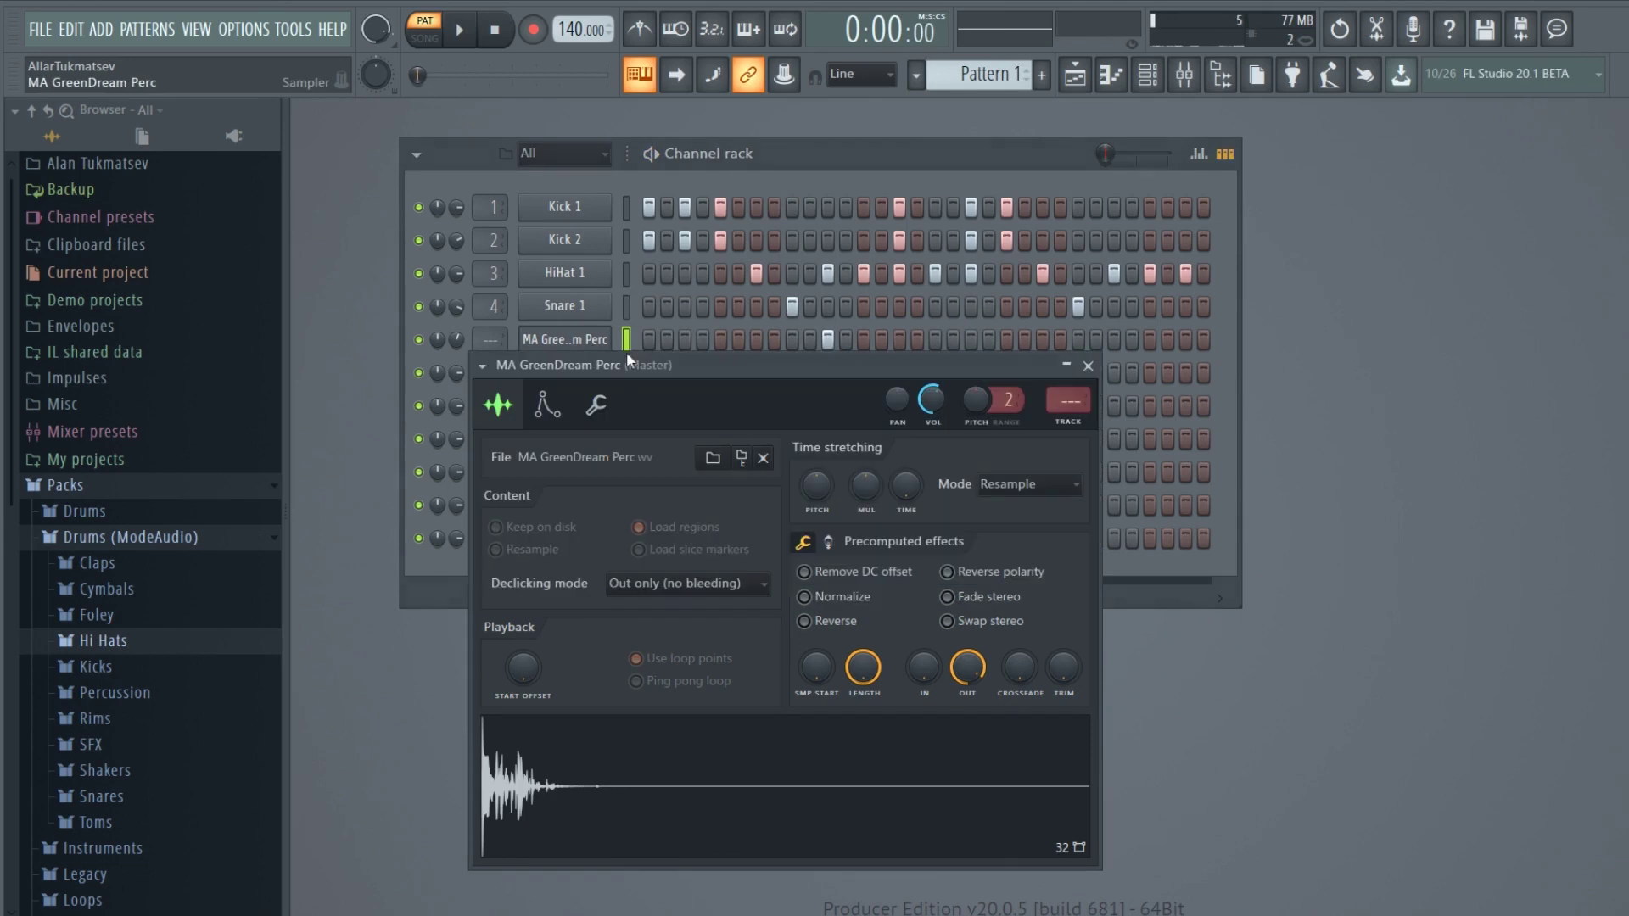
drag(968, 668, 967, 659)
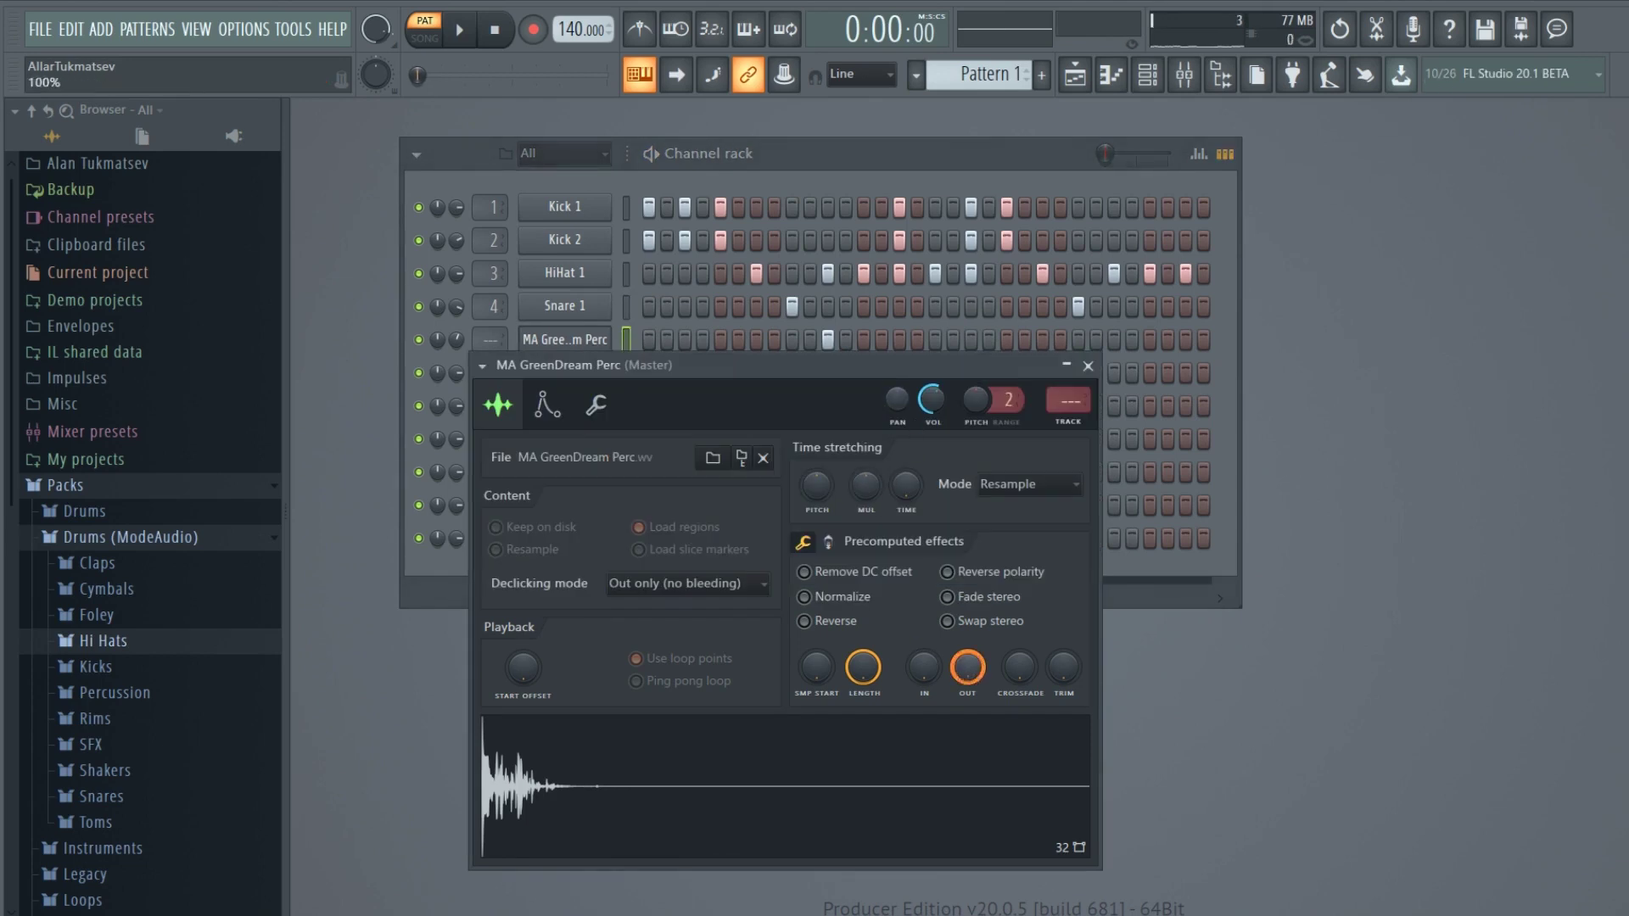
Reduce the Time Gate in MA GreenDream Perc's miscellaneous functions during playback and return to its sample settings.
click(595, 405)
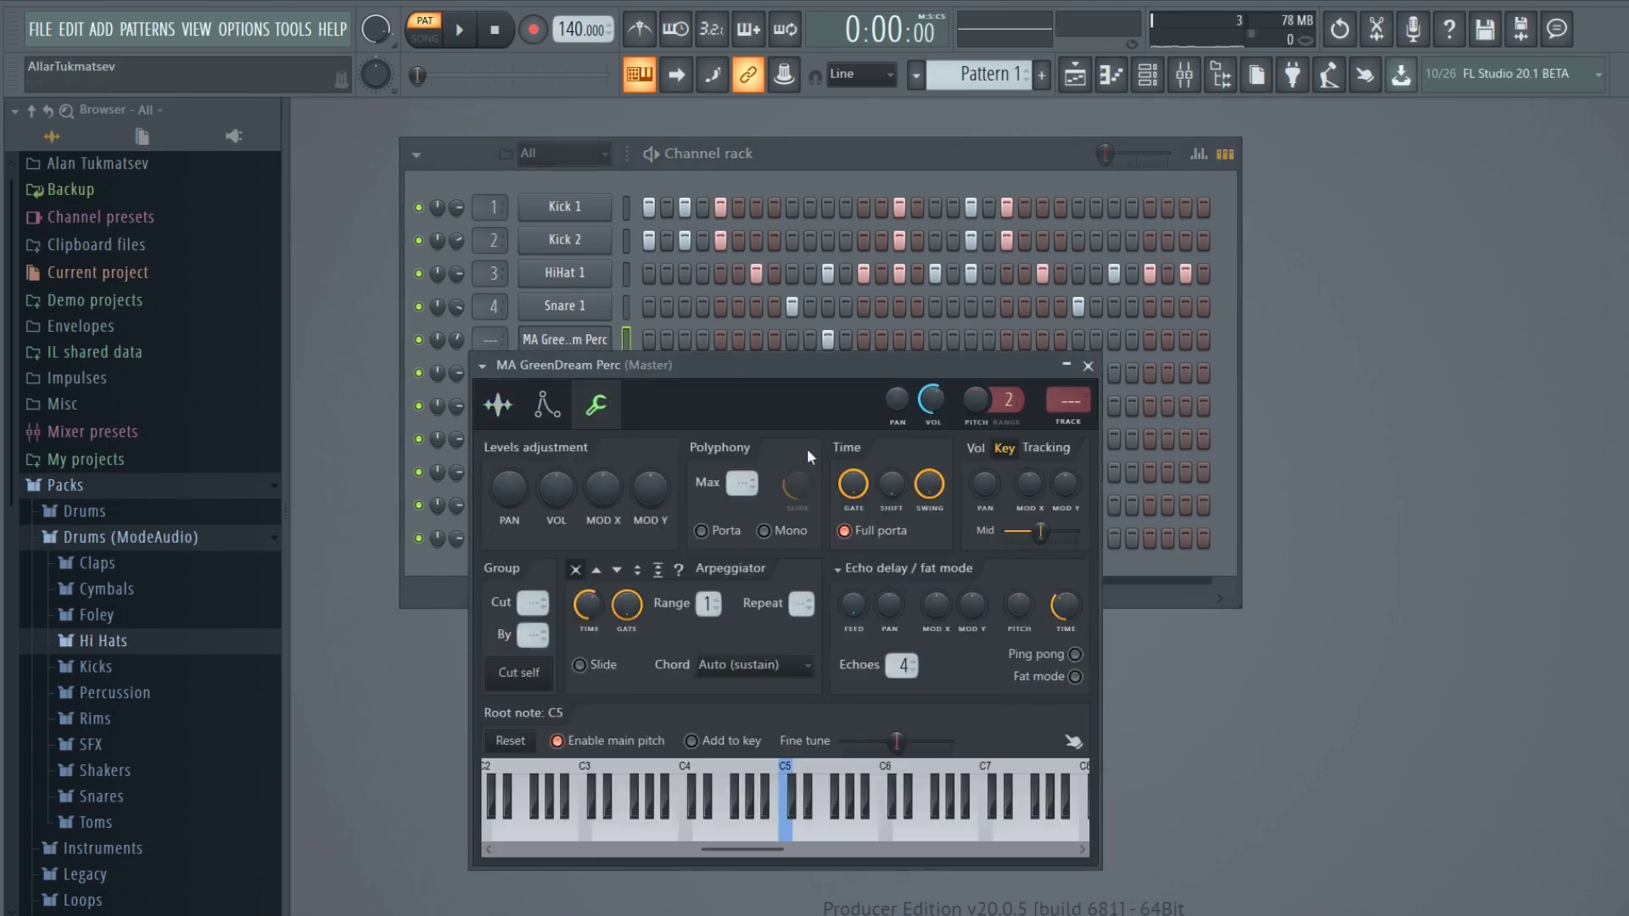
key(space)
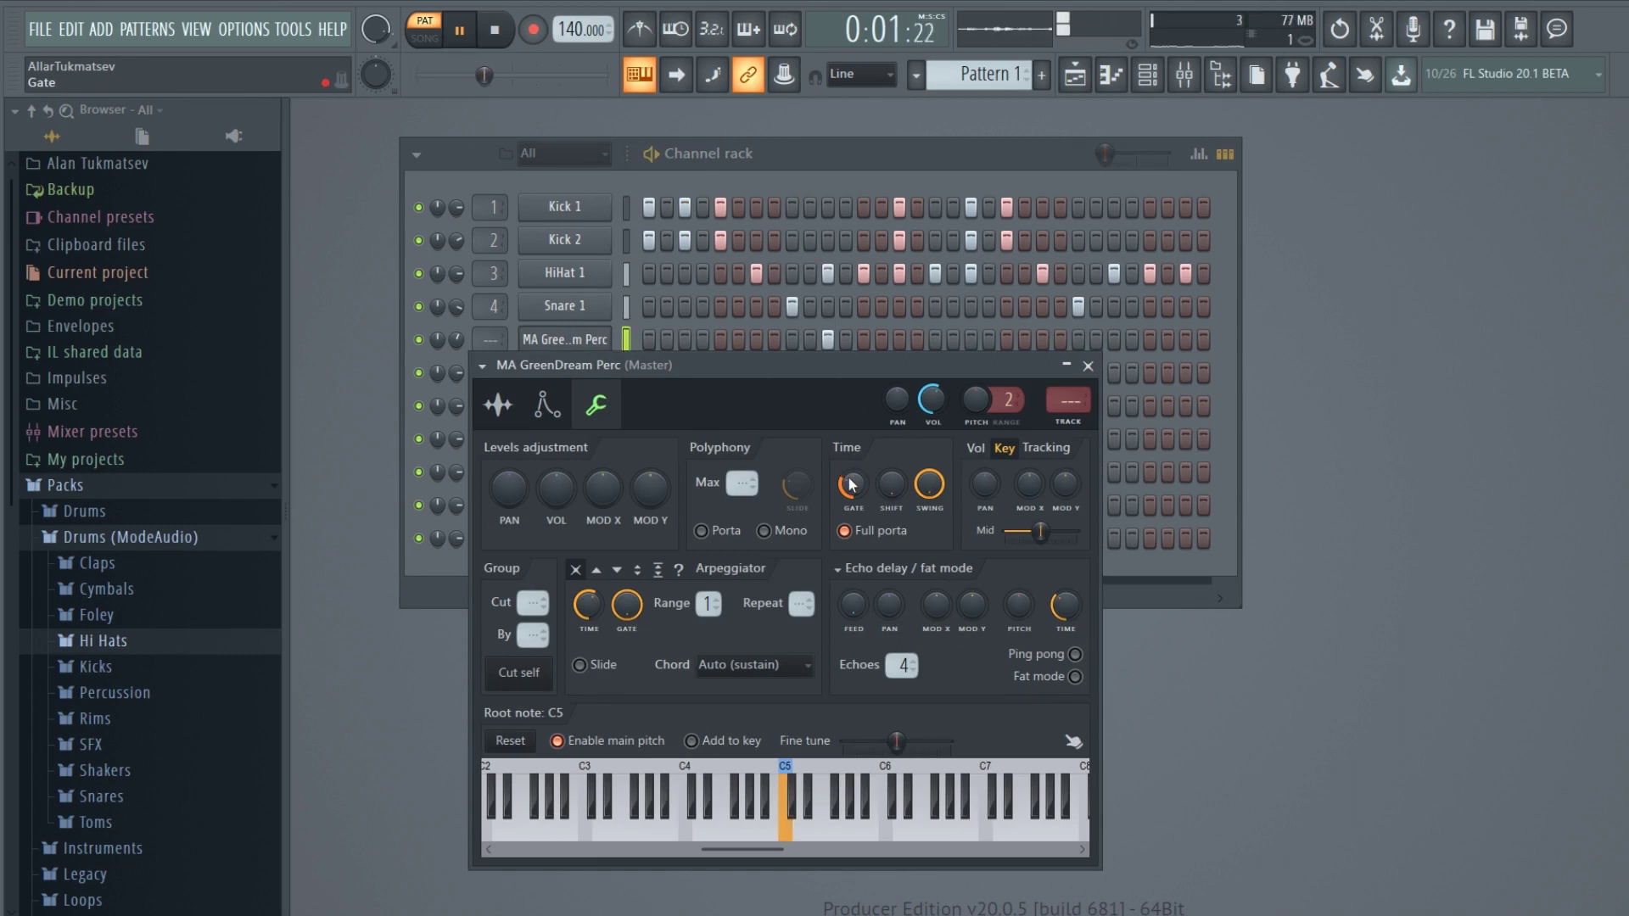
key(space)
click(498, 404)
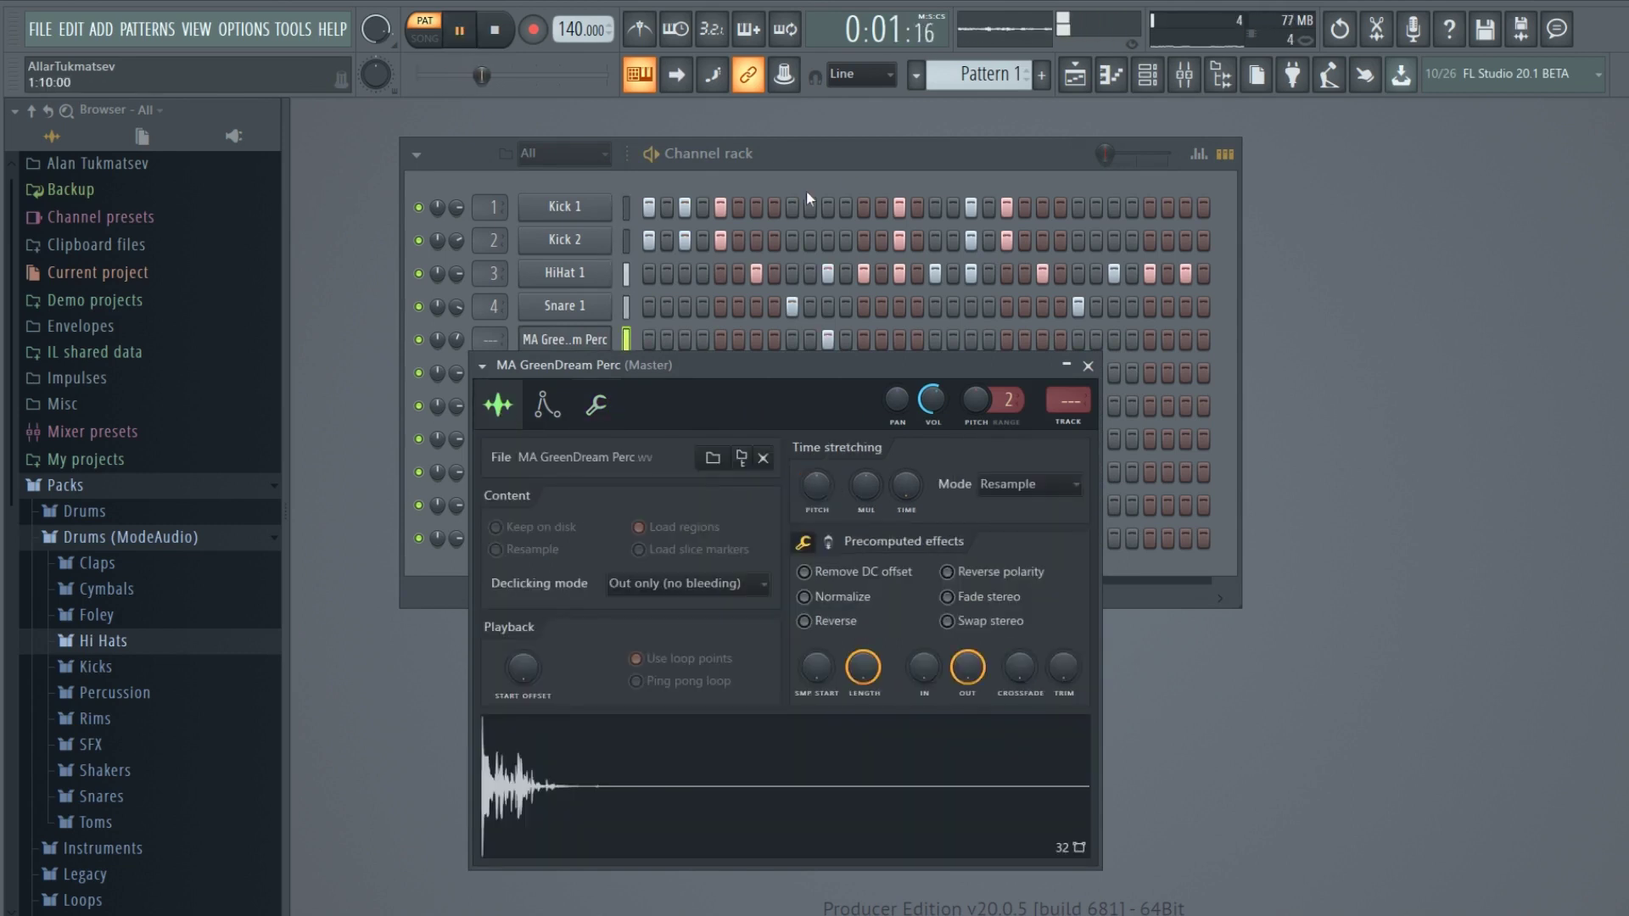
Move the MA GreenDream Perc hit from step 11 to step 9, add another on step 25, and audition them with the snare.
click(827, 339)
click(797, 343)
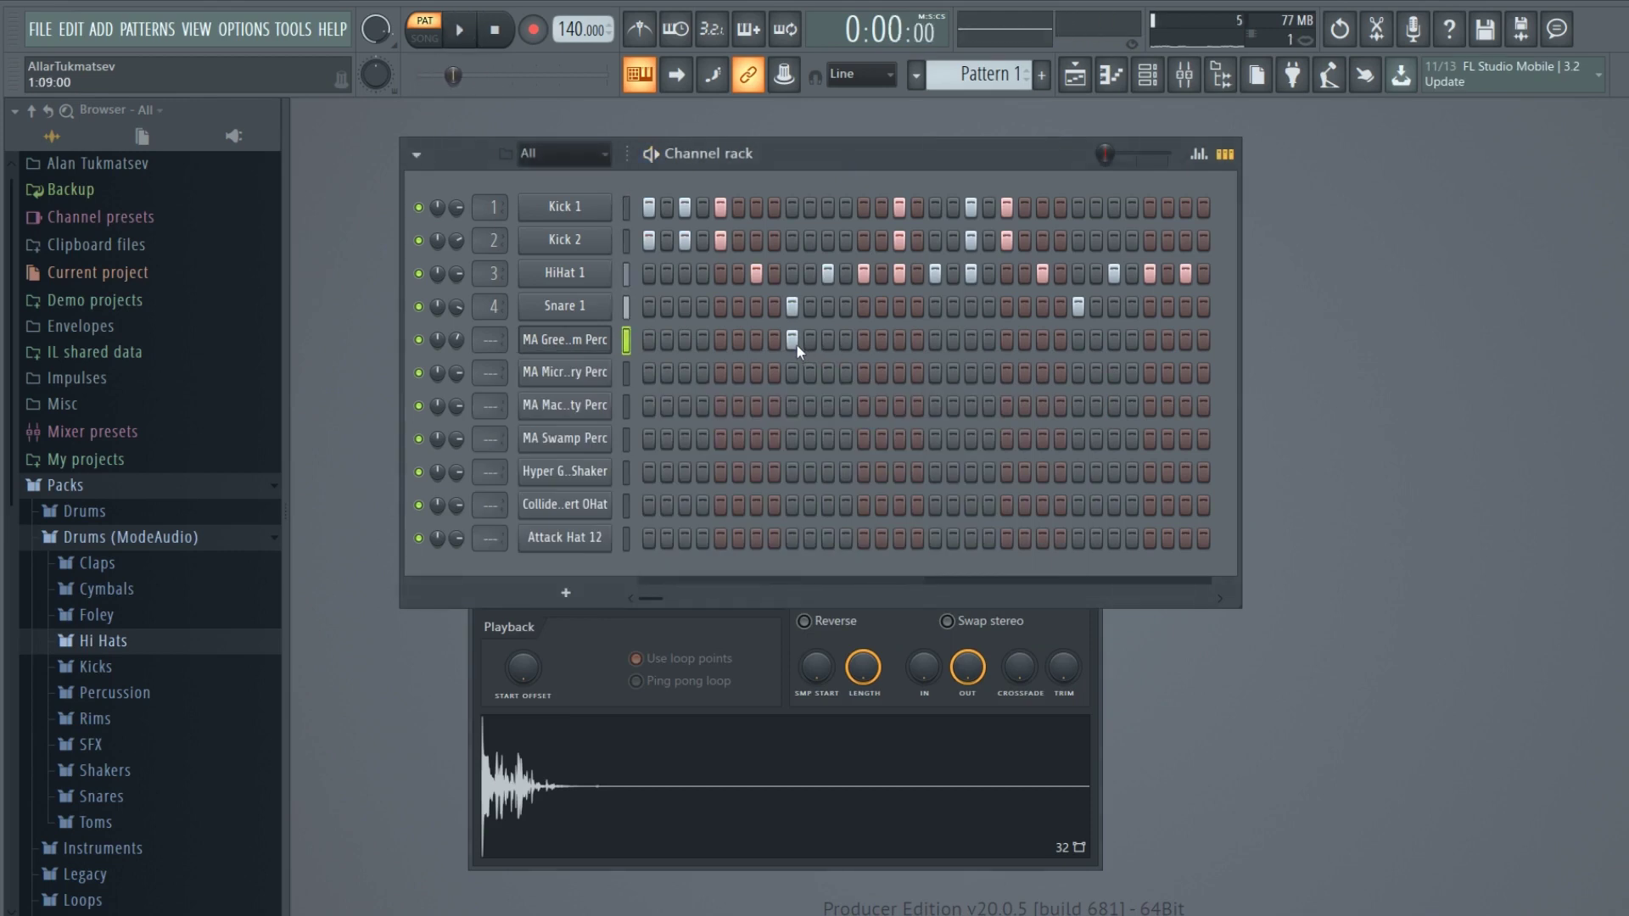
click(1081, 340)
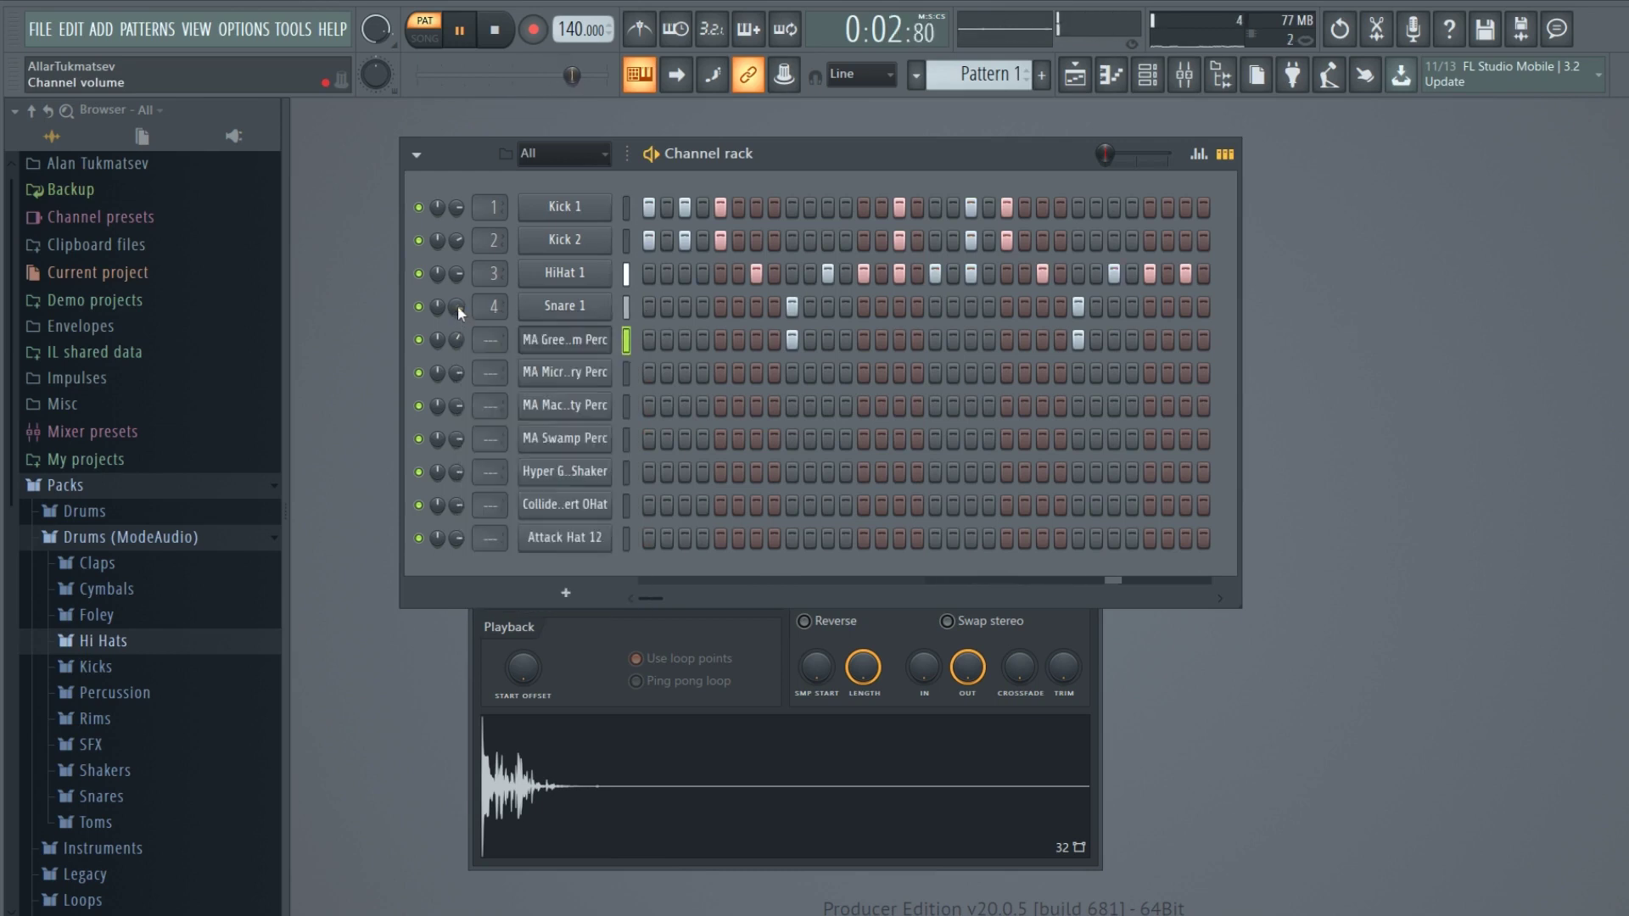
click(626, 306)
key(space)
key(space)
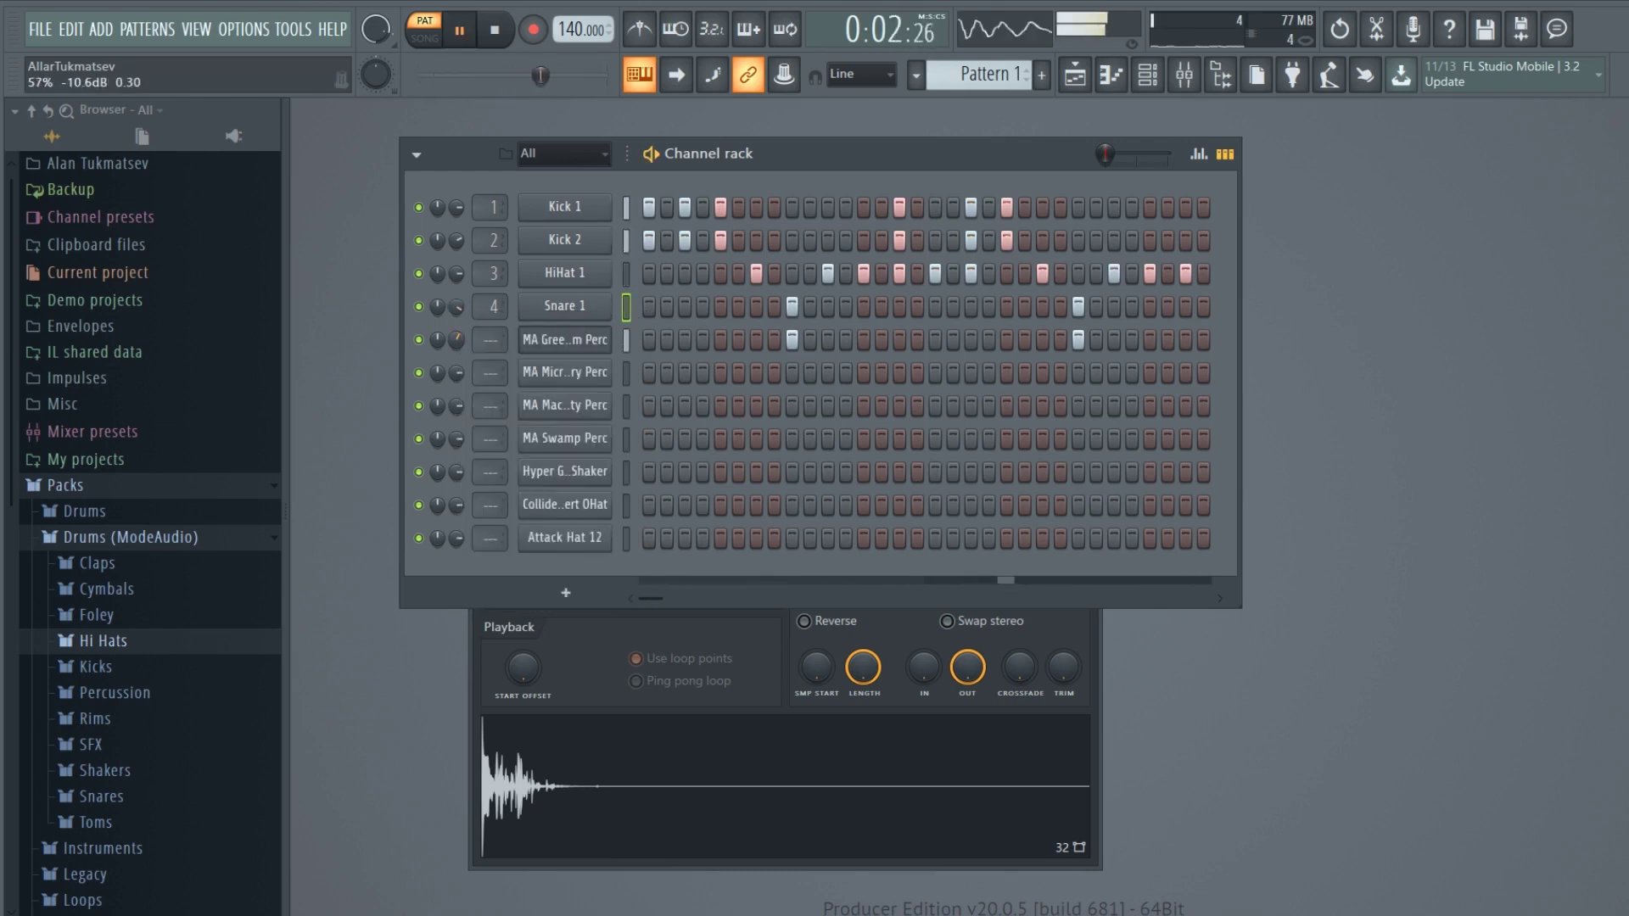
Review MA GreenDream Perc's volume envelope during playback and close its sampler settings.
click(556, 339)
click(547, 405)
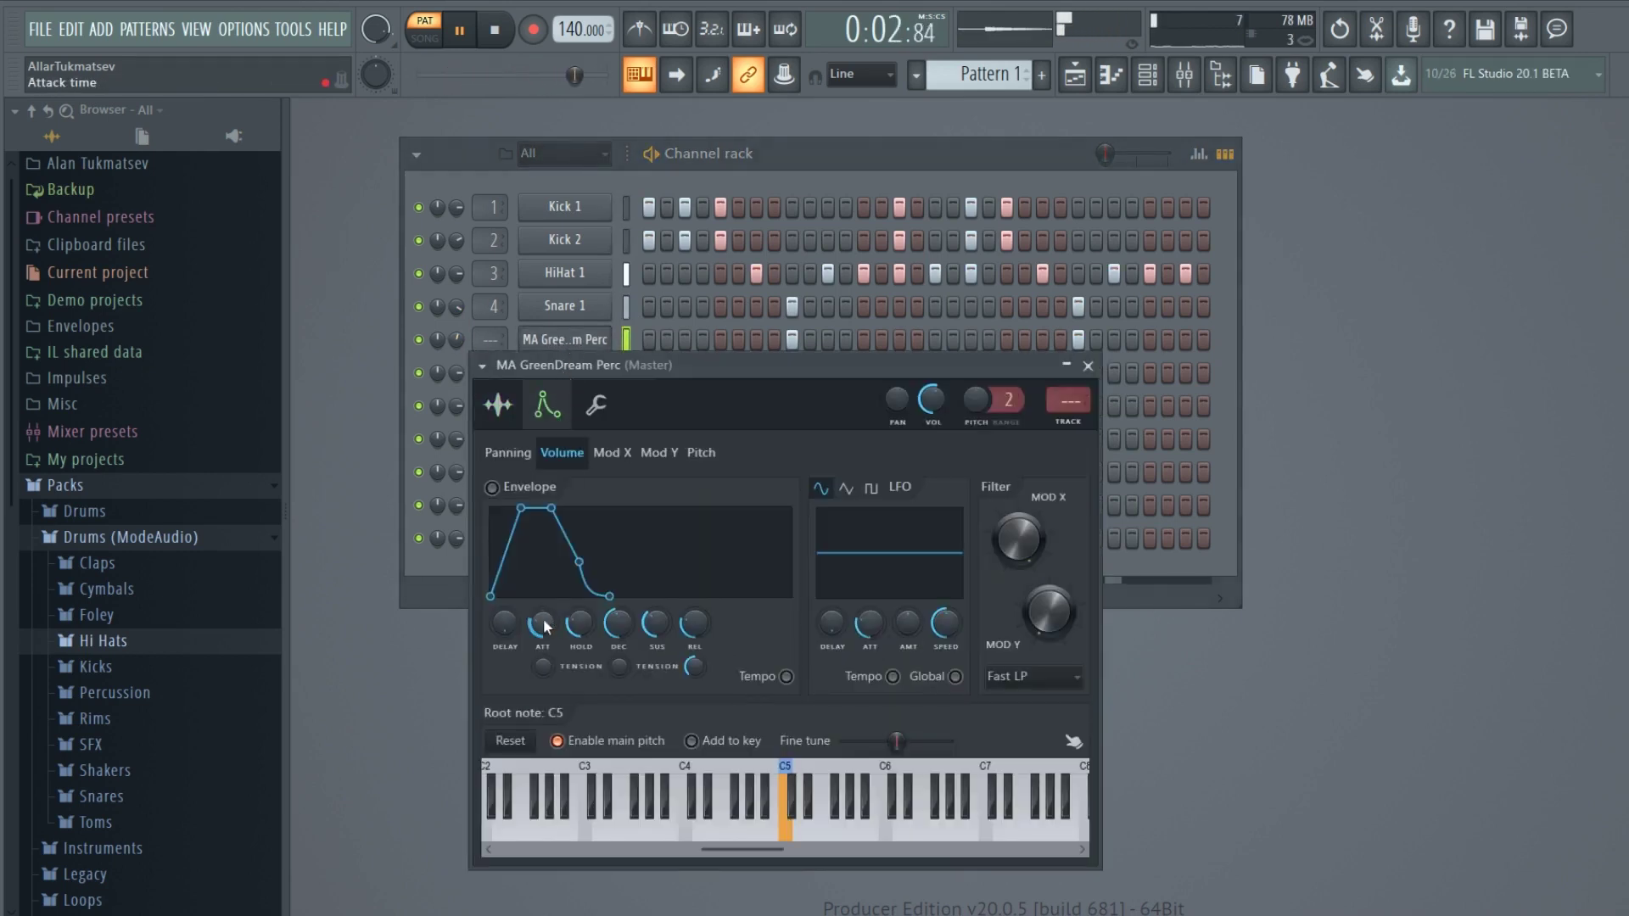
click(500, 407)
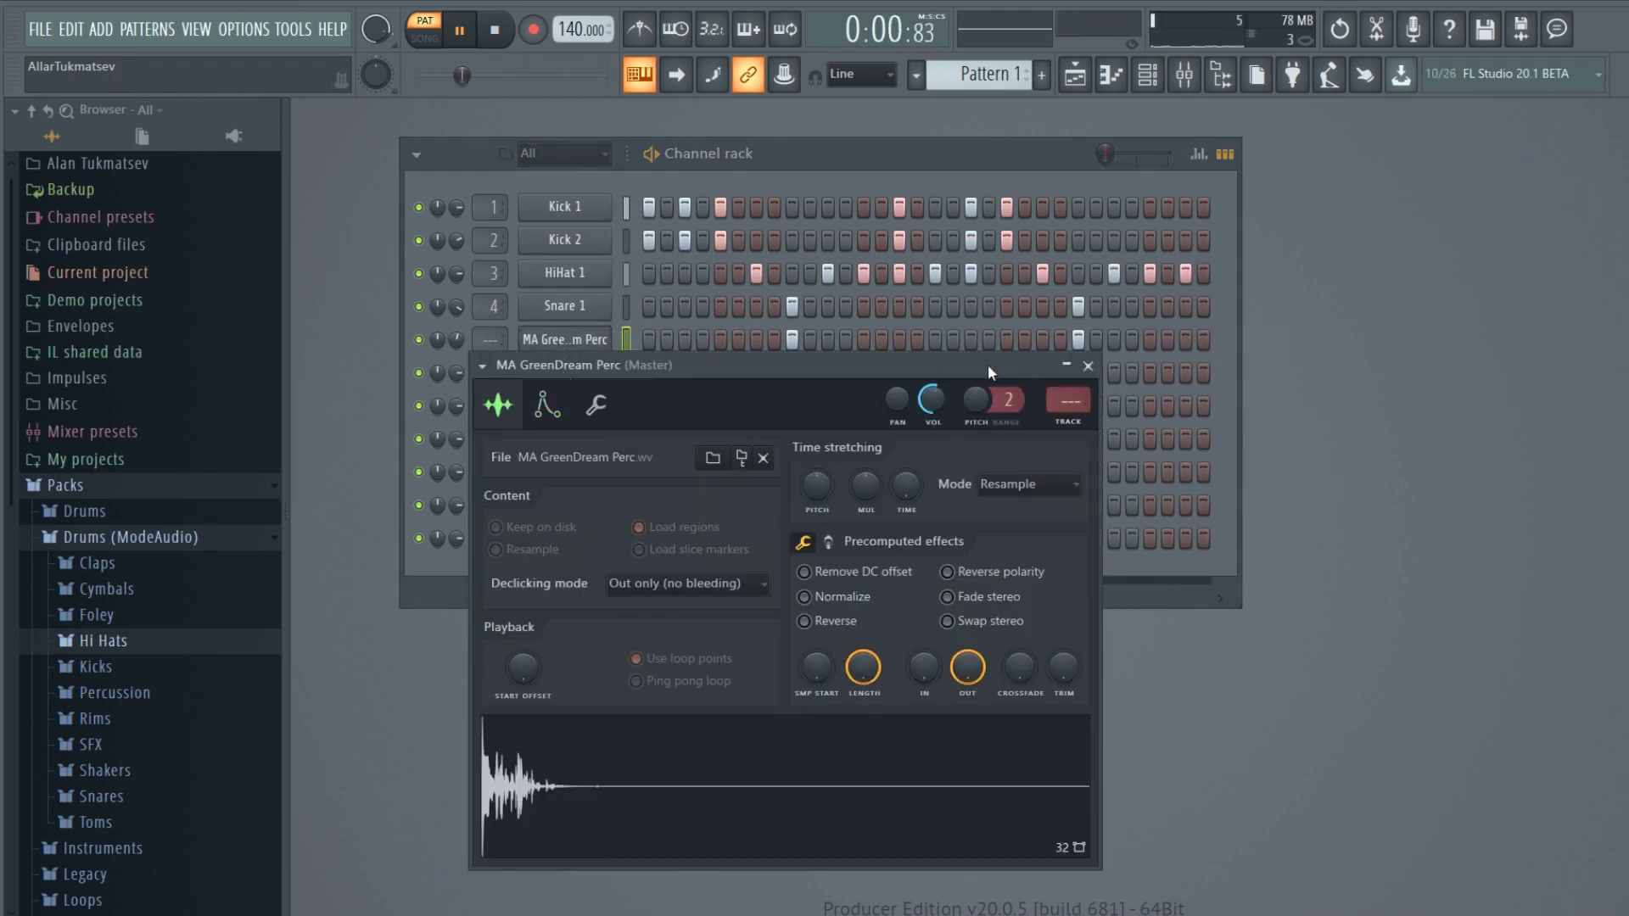
click(1088, 366)
key(space)
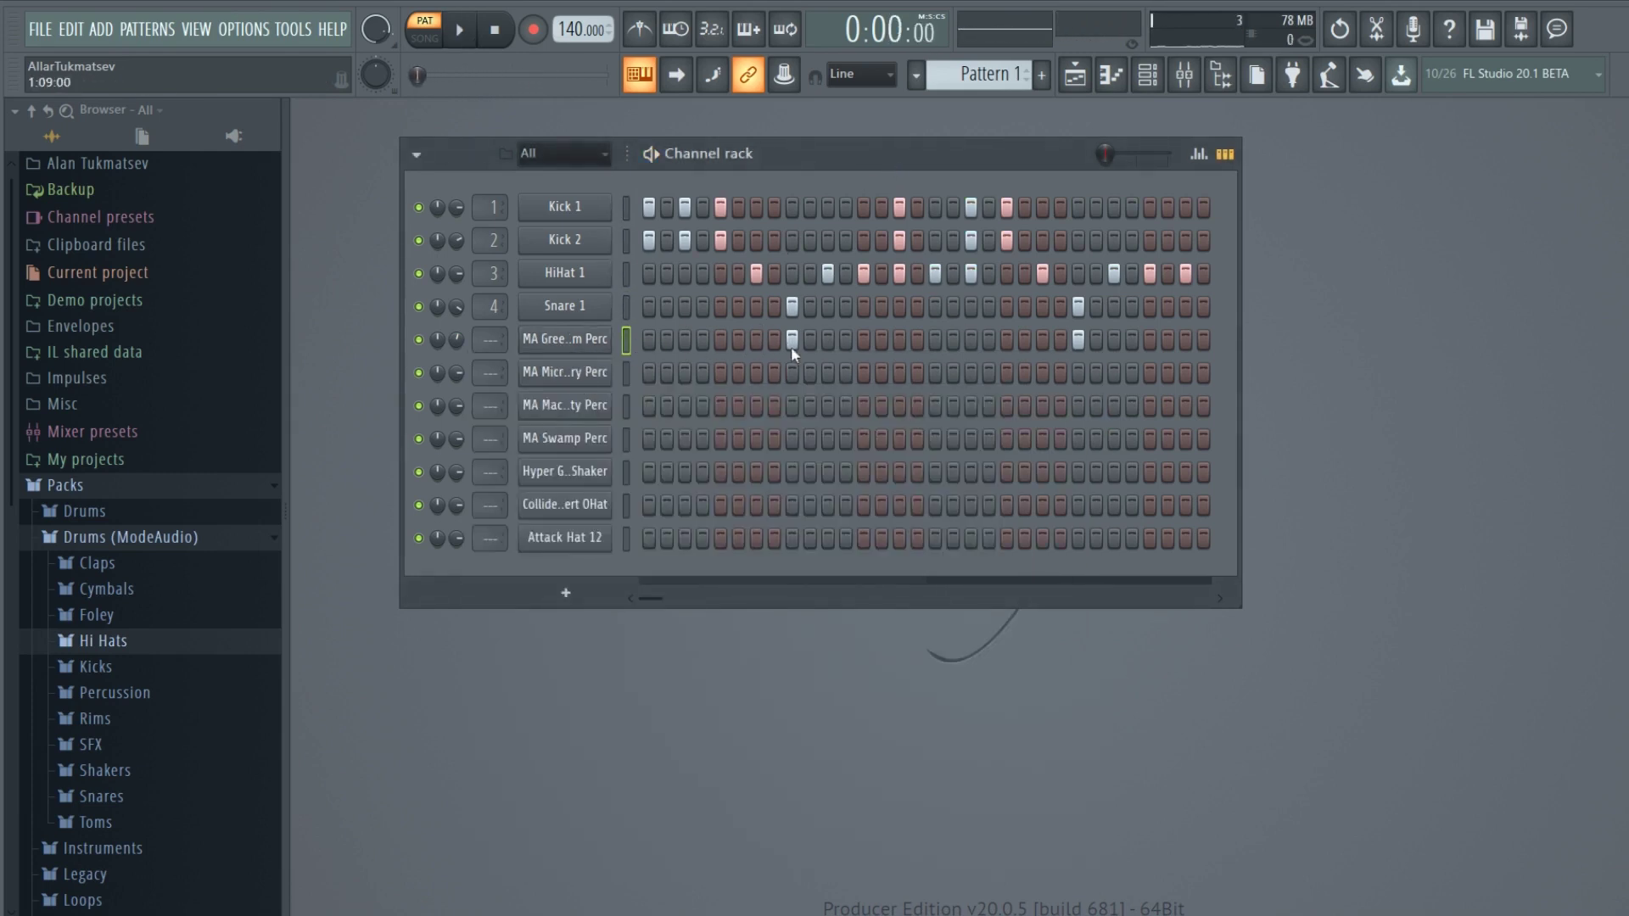
Place an MA MicroClash Planetary Perc hit on step 7 and audition it in the pattern.
click(628, 371)
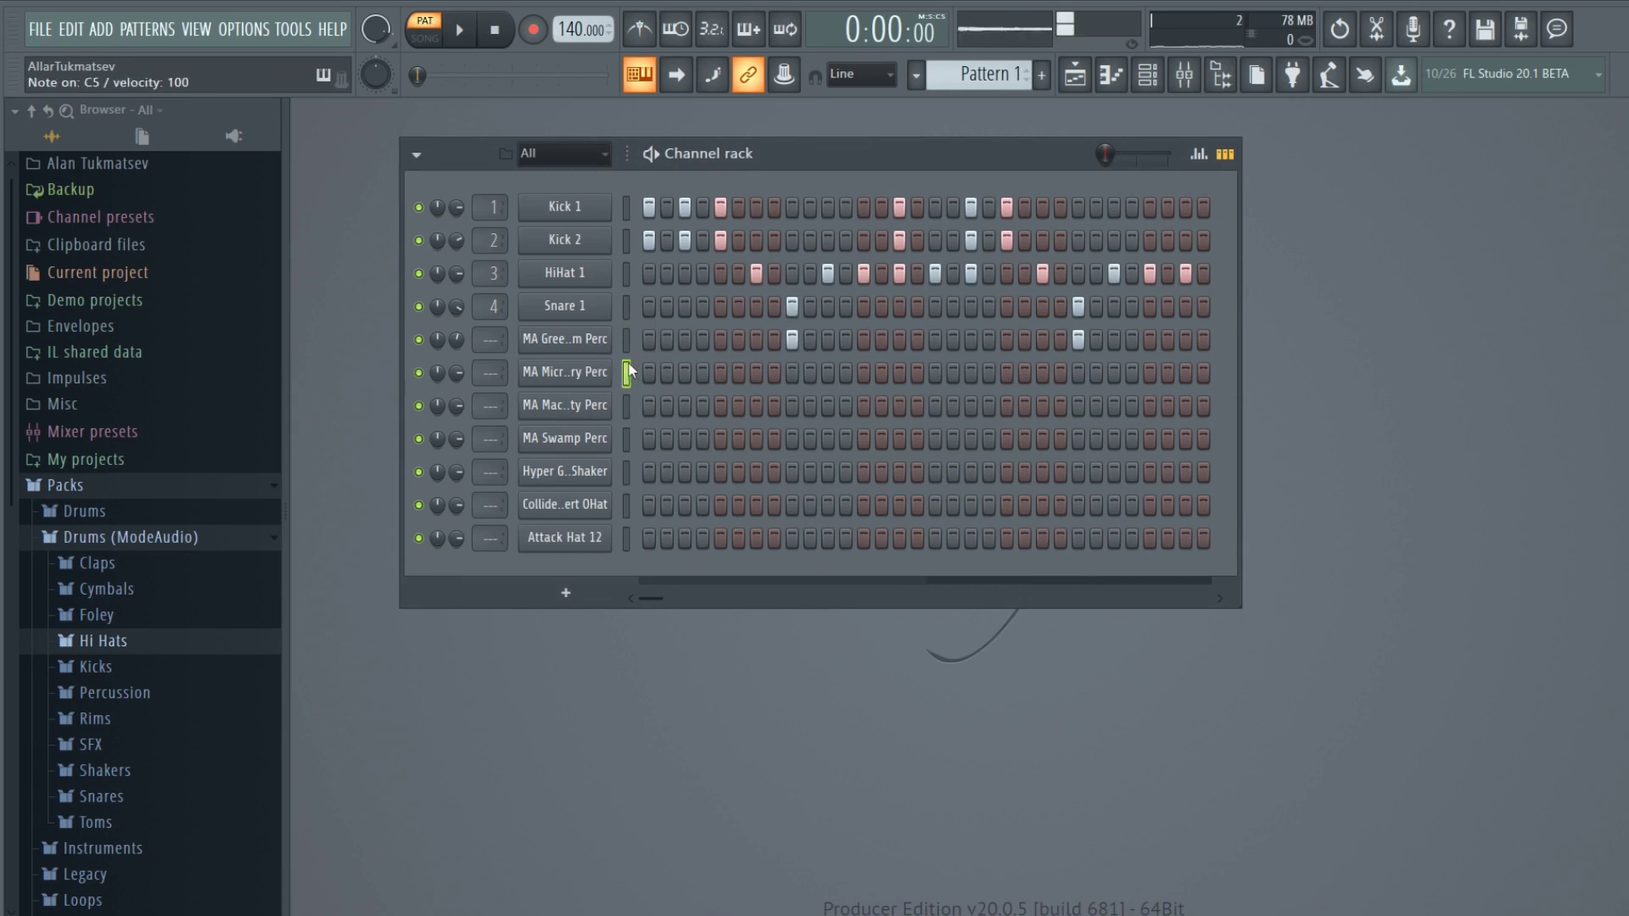
click(756, 374)
key(space)
key(space)
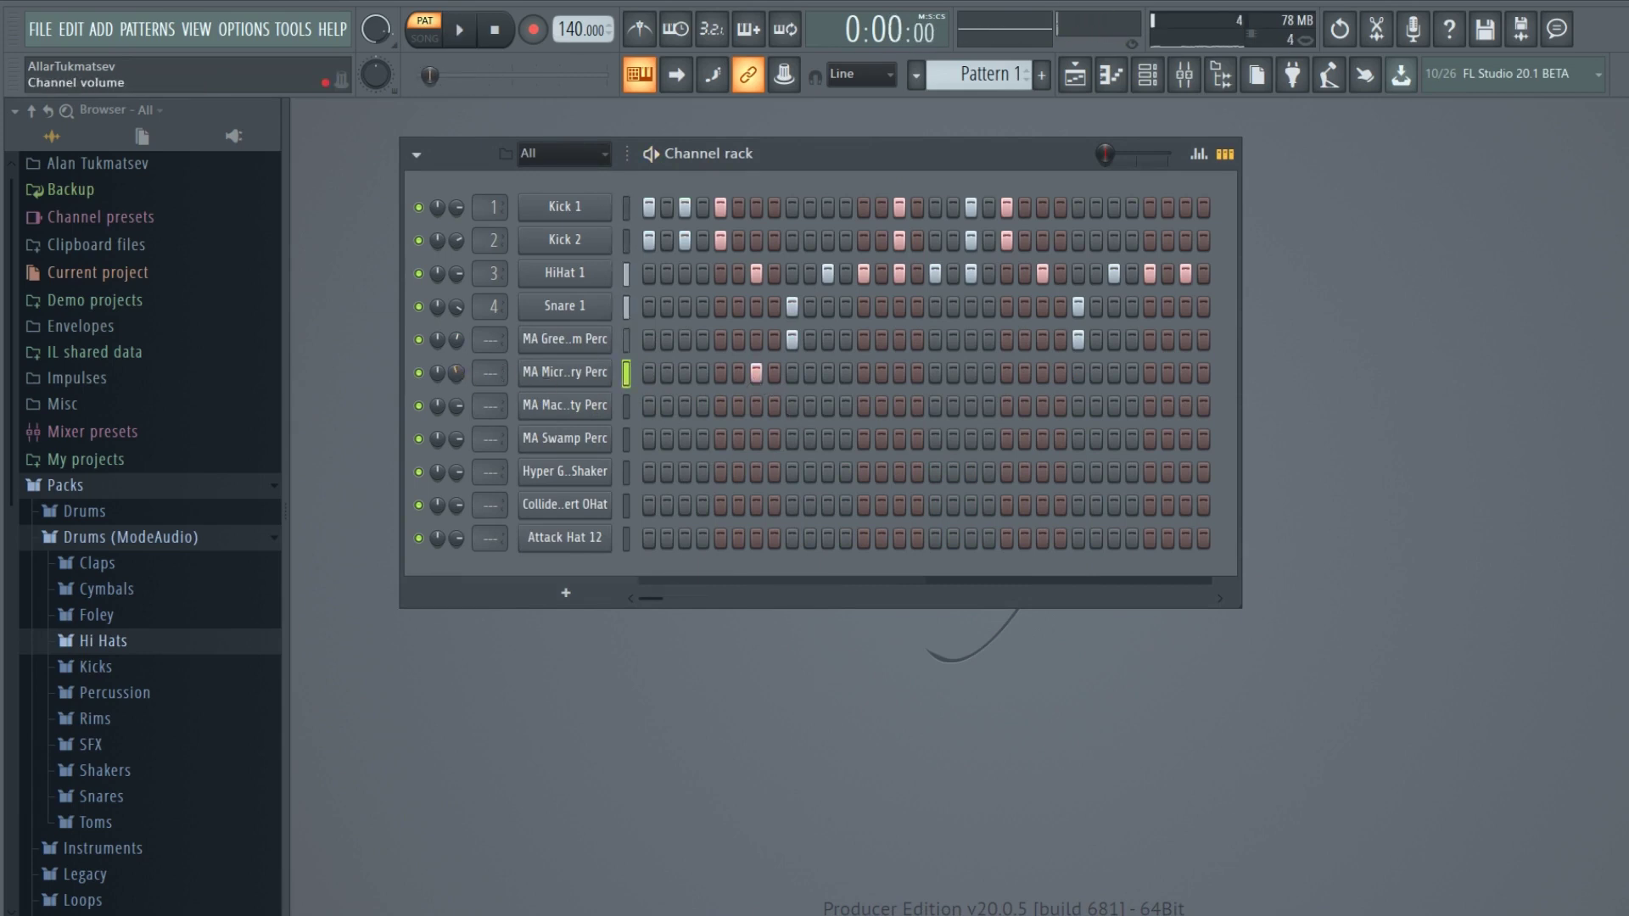
Review MA MicroClash Planetary Perc's volume envelope while the pattern plays and return to the channel rack.
click(602, 375)
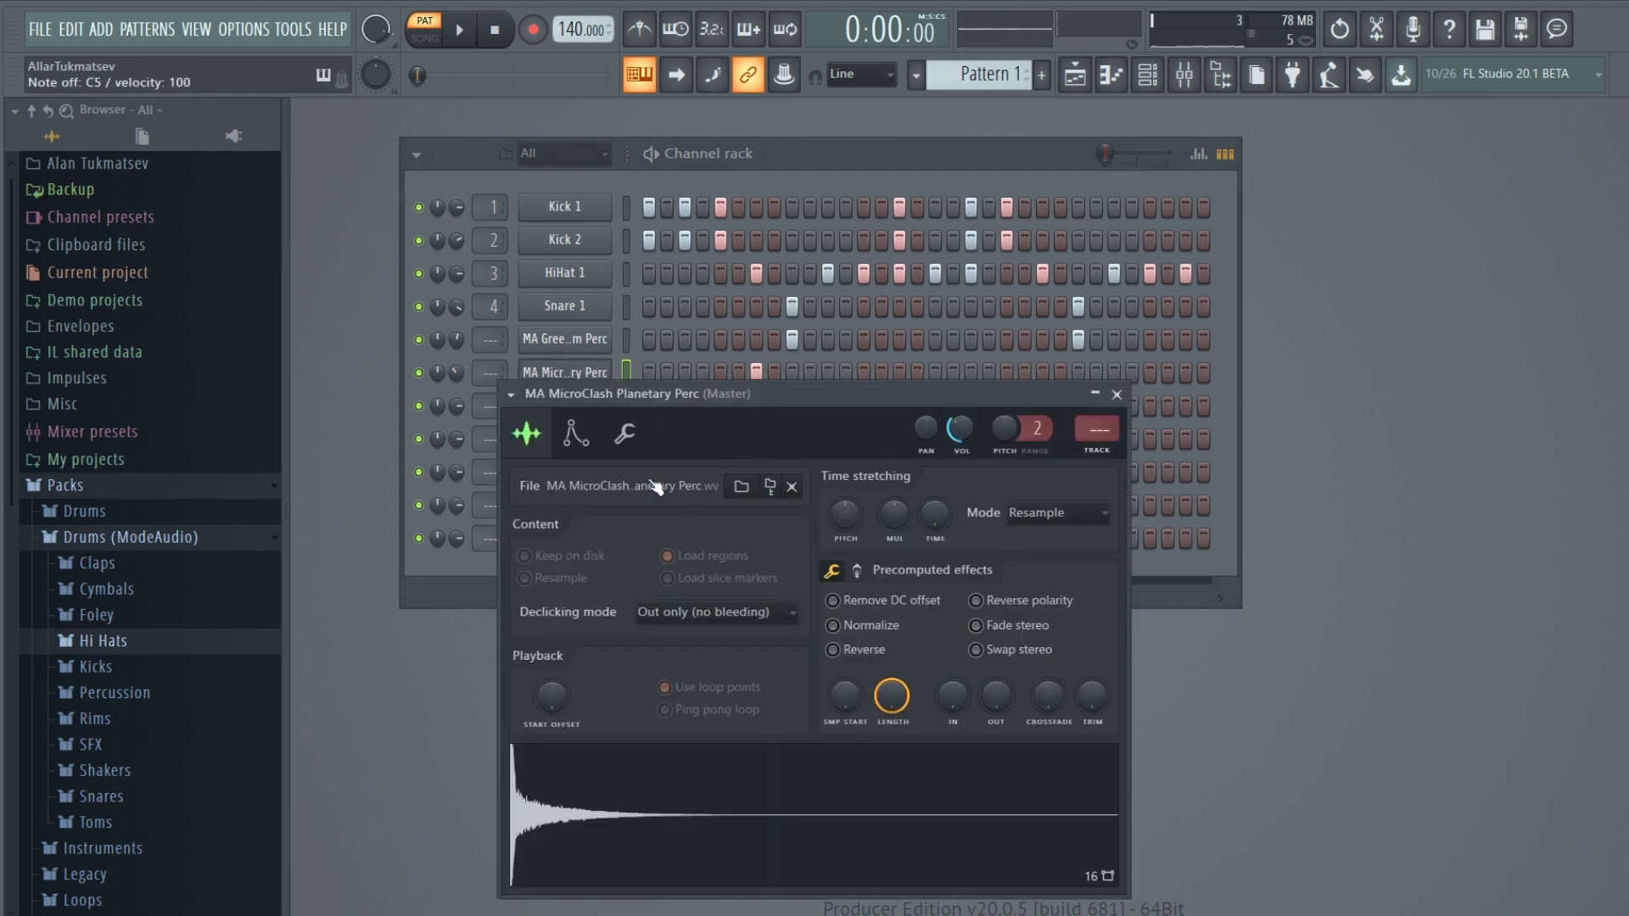
click(577, 433)
key(space)
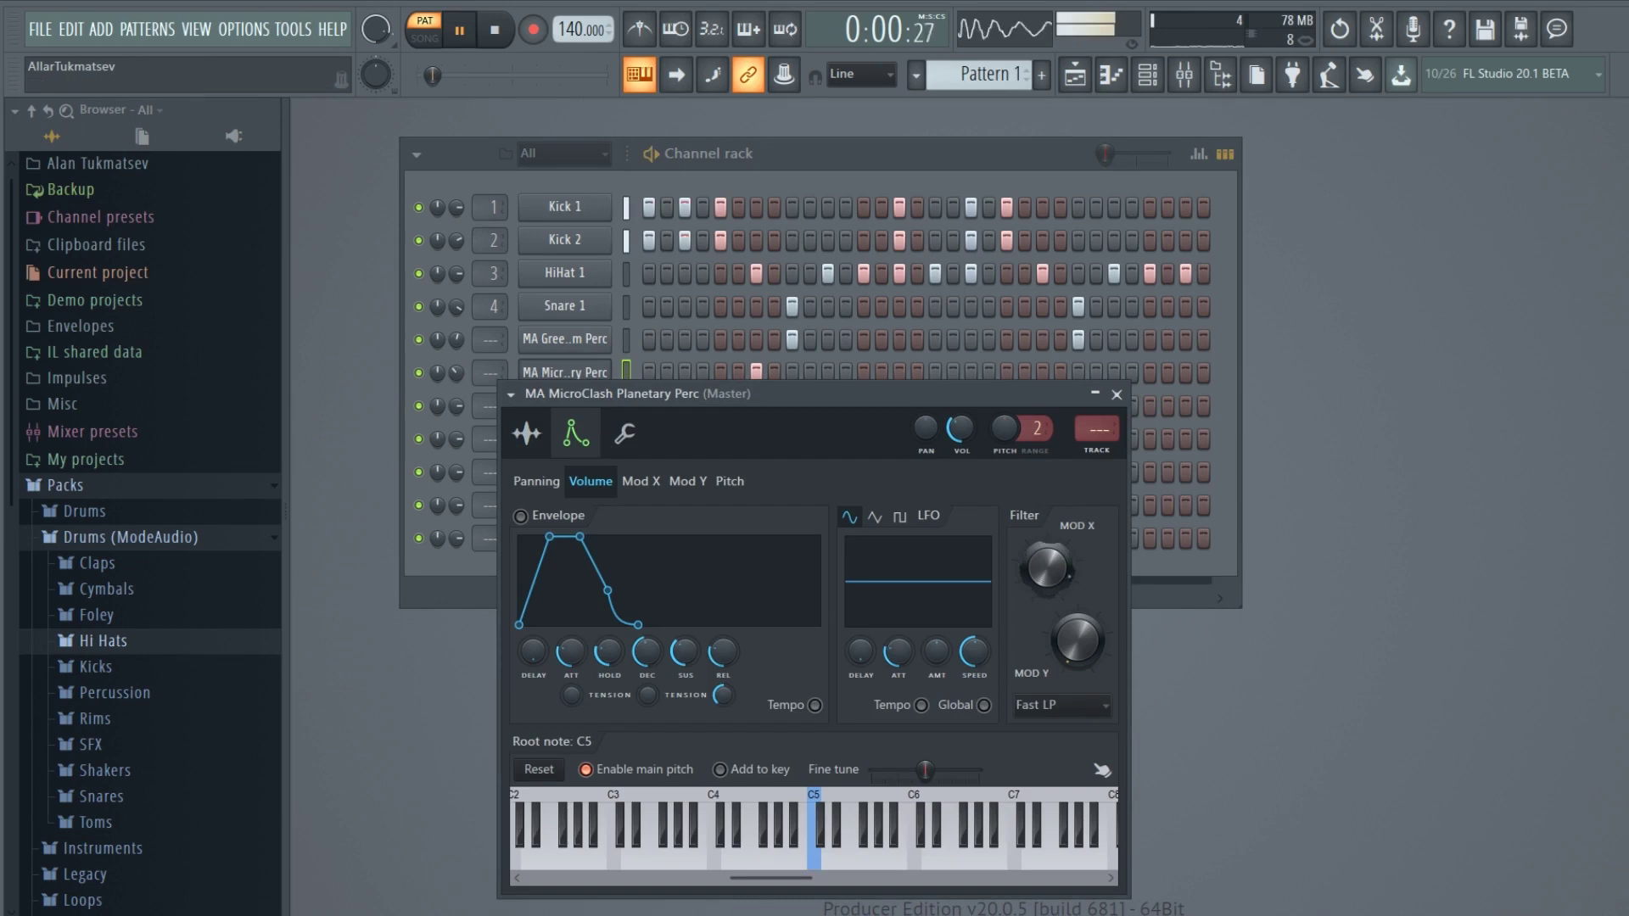
click(877, 156)
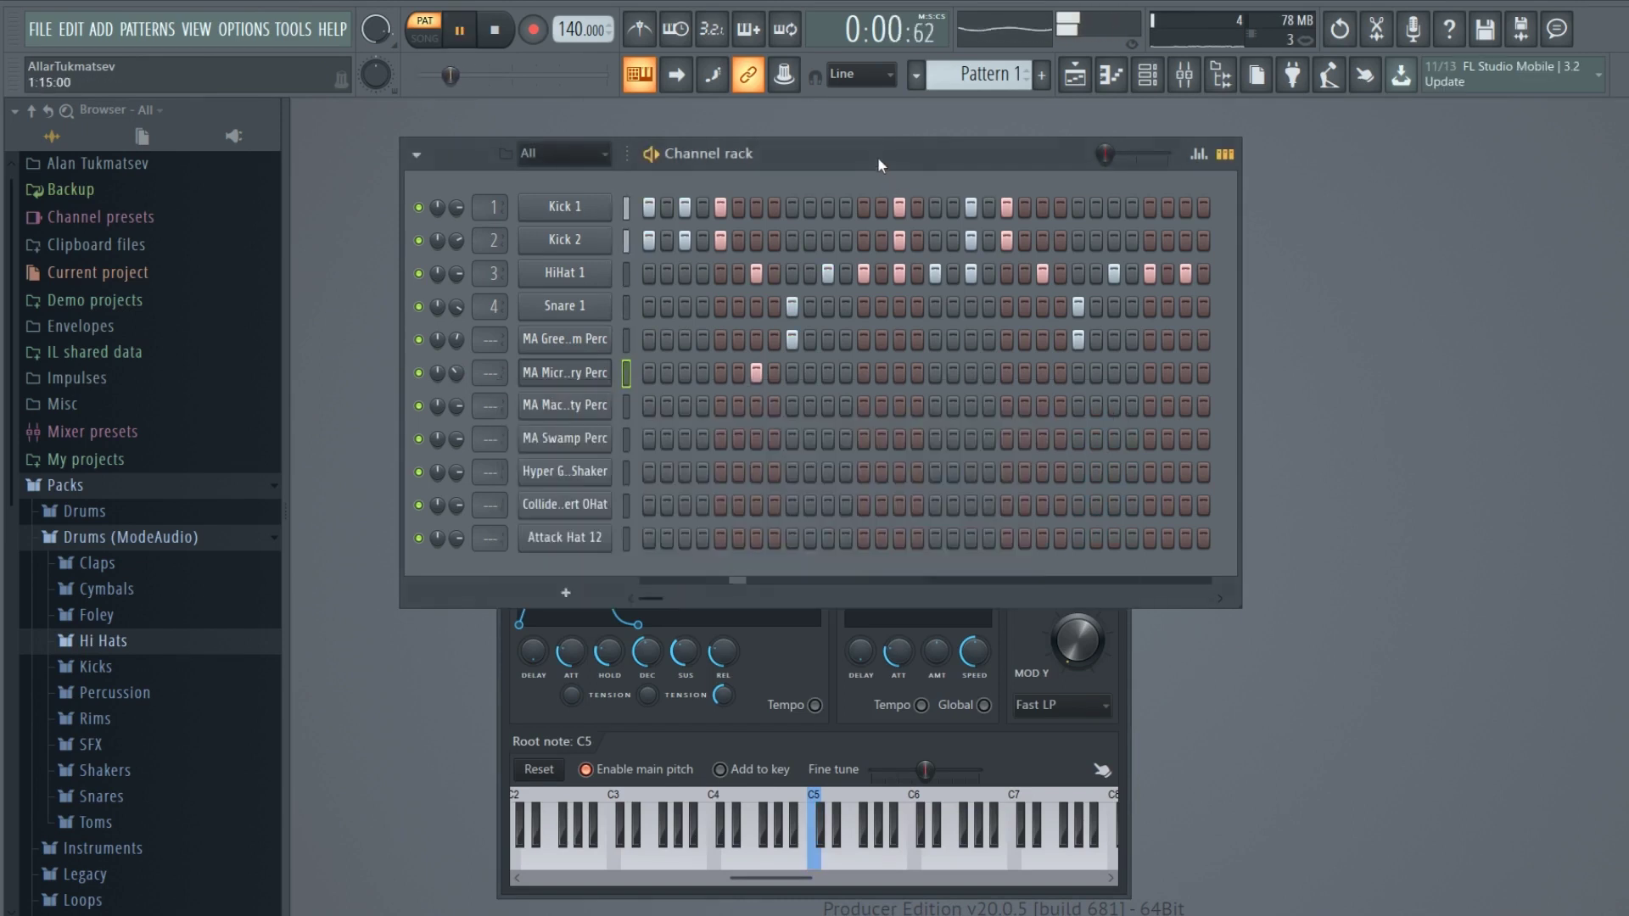
Add a second MA MicroClash Planetary Perc hit on step 19 after trying steps 13 and 17, and close its sampler settings.
click(863, 374)
click(864, 374)
click(936, 374)
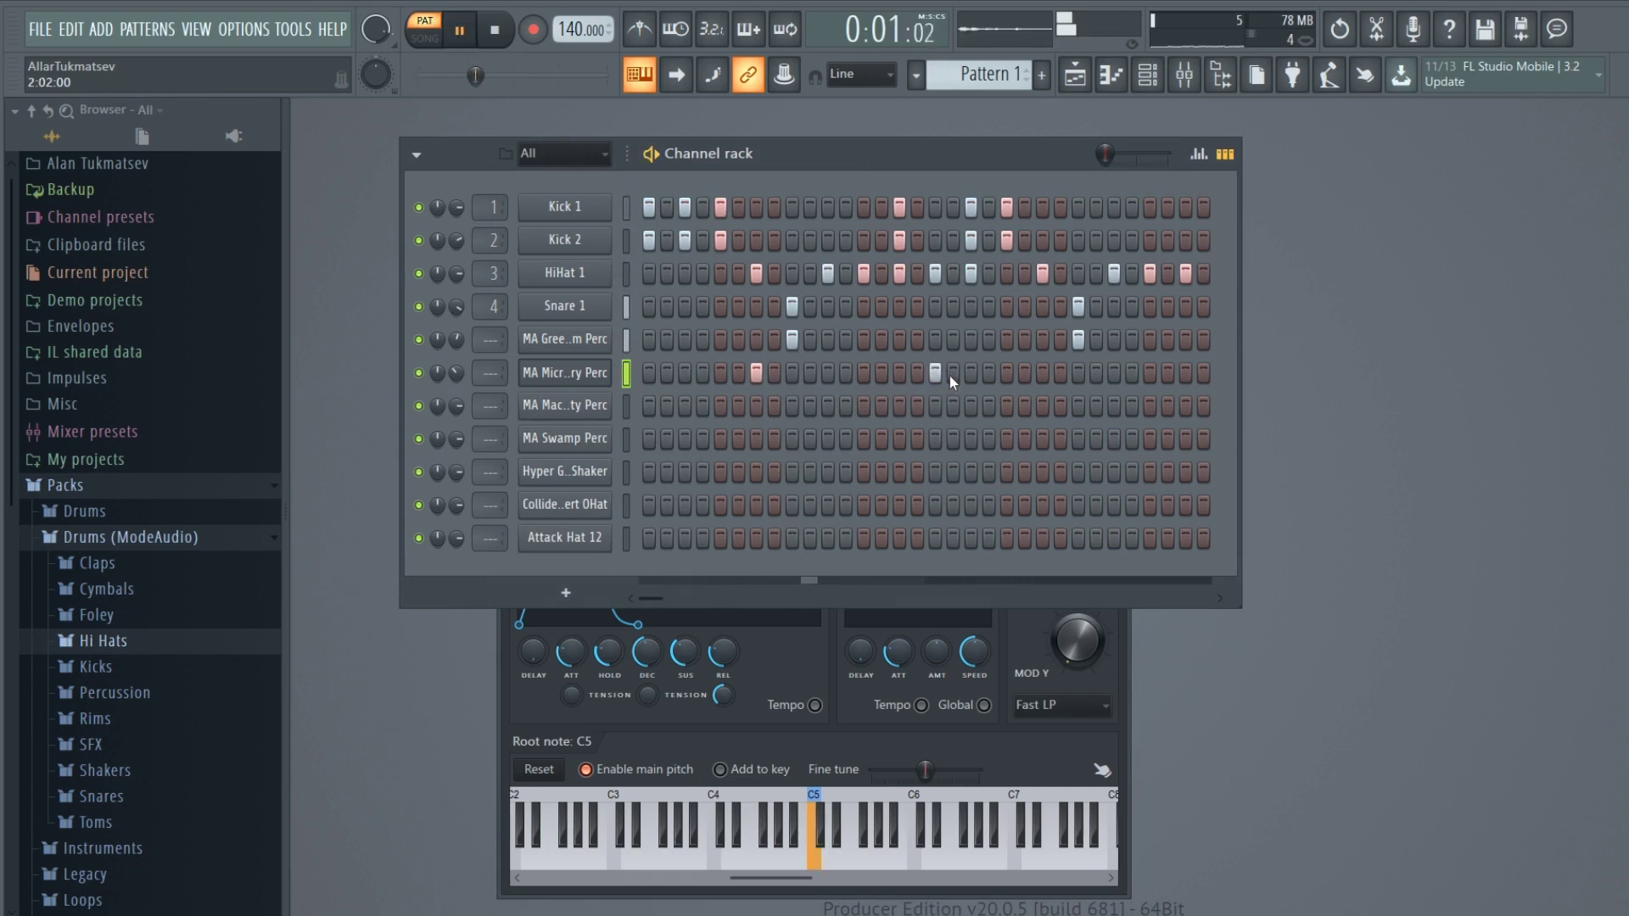
click(936, 374)
click(971, 375)
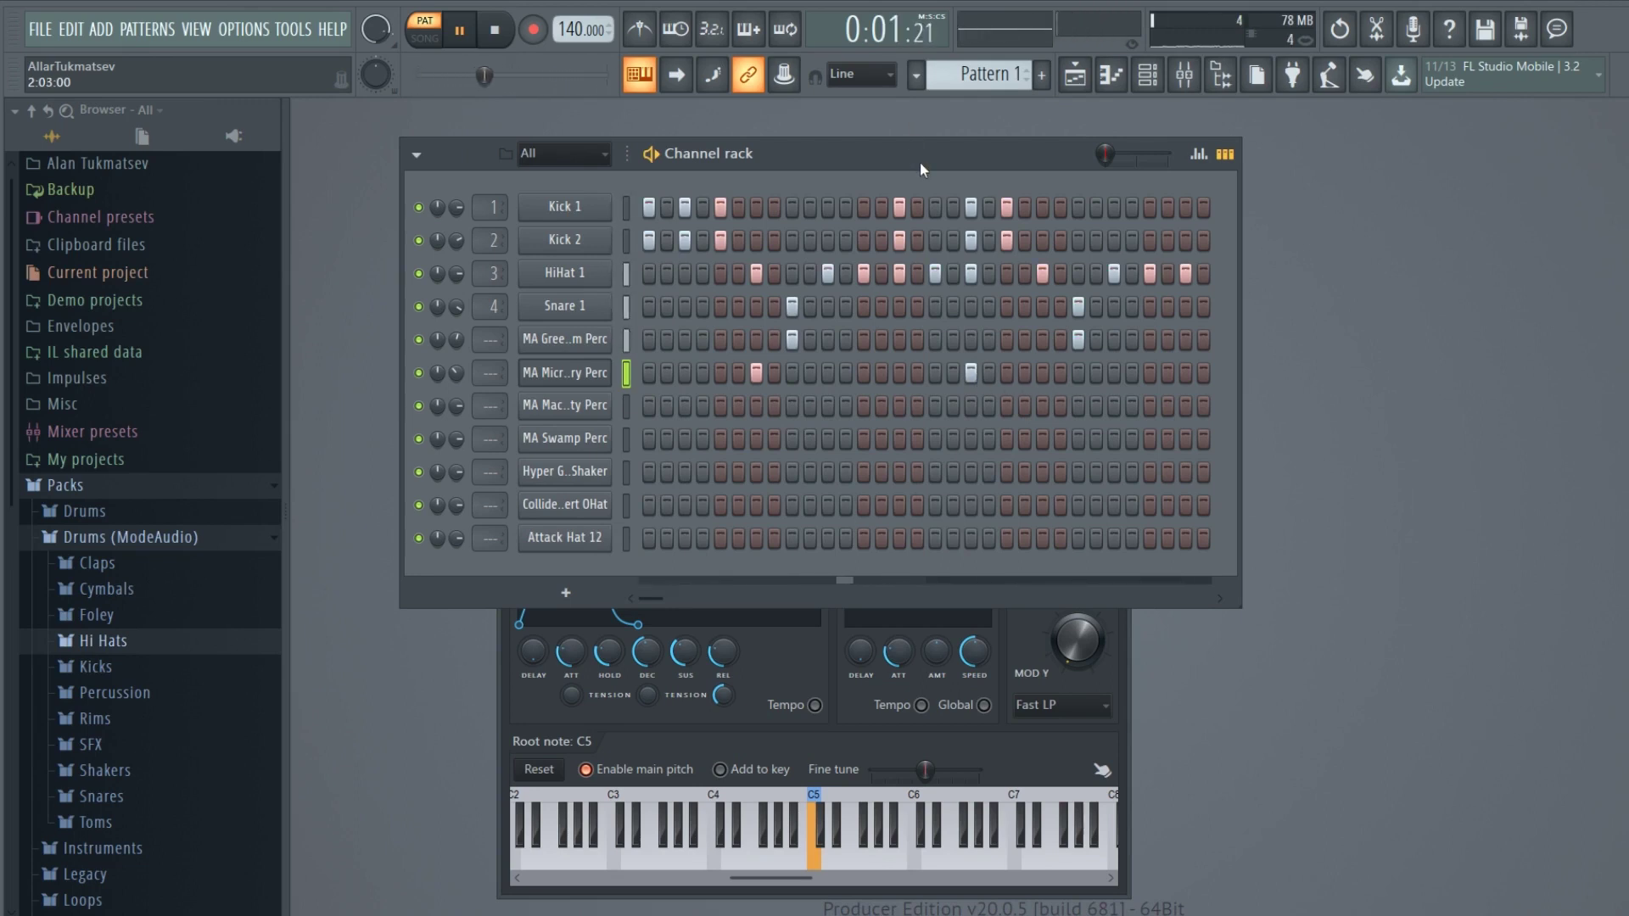
click(1044, 746)
click(1117, 395)
key(space)
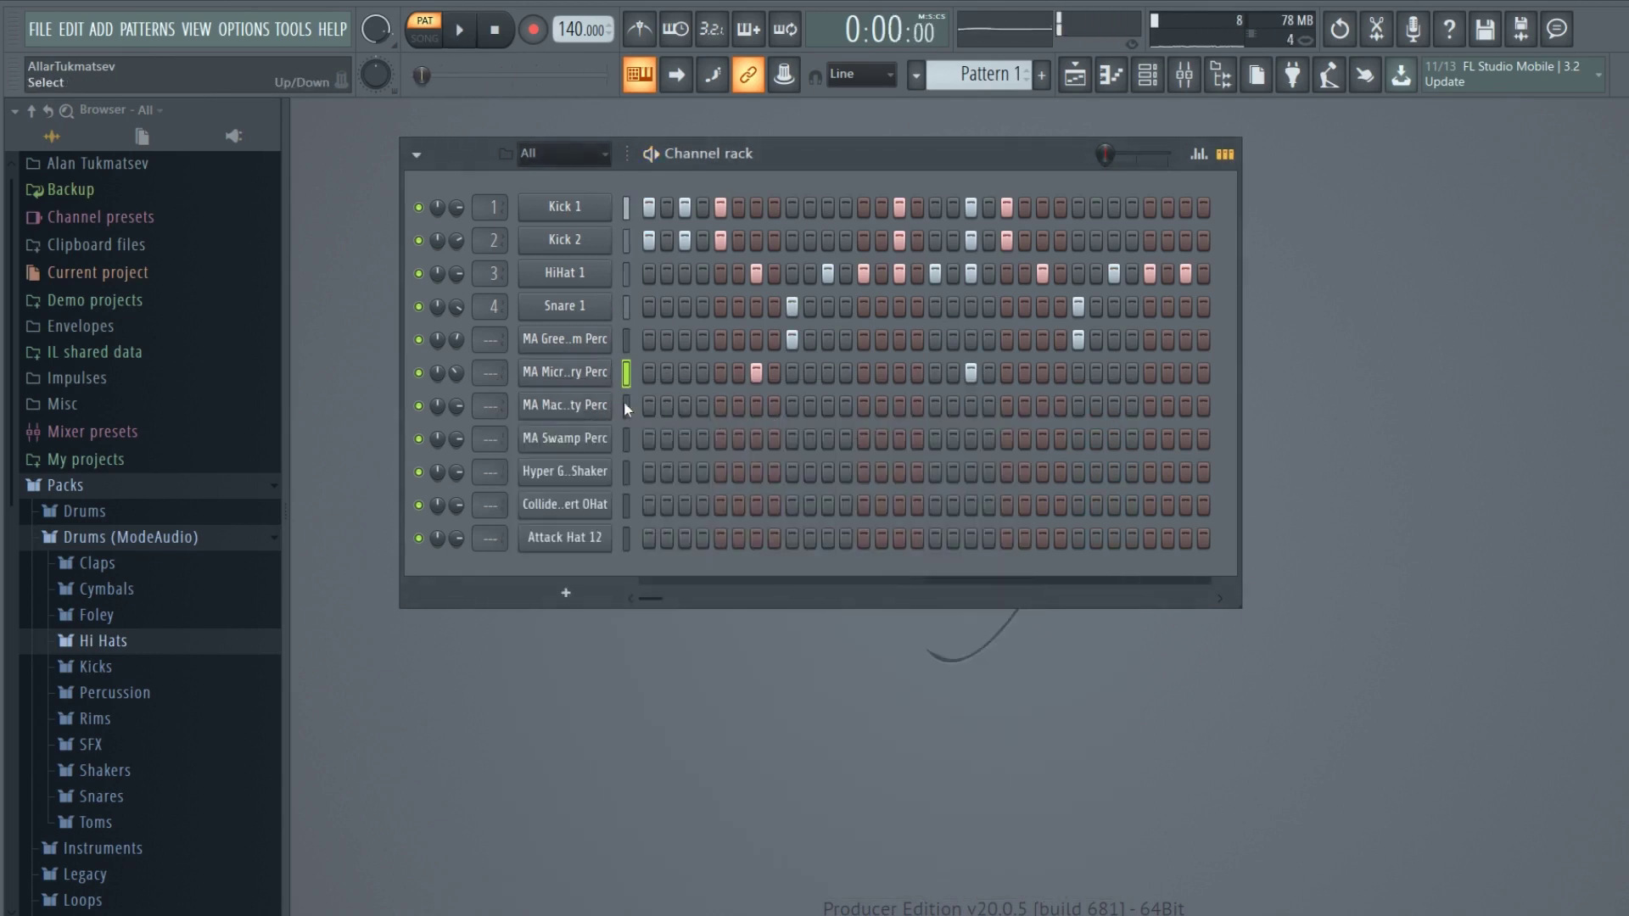
key(space)
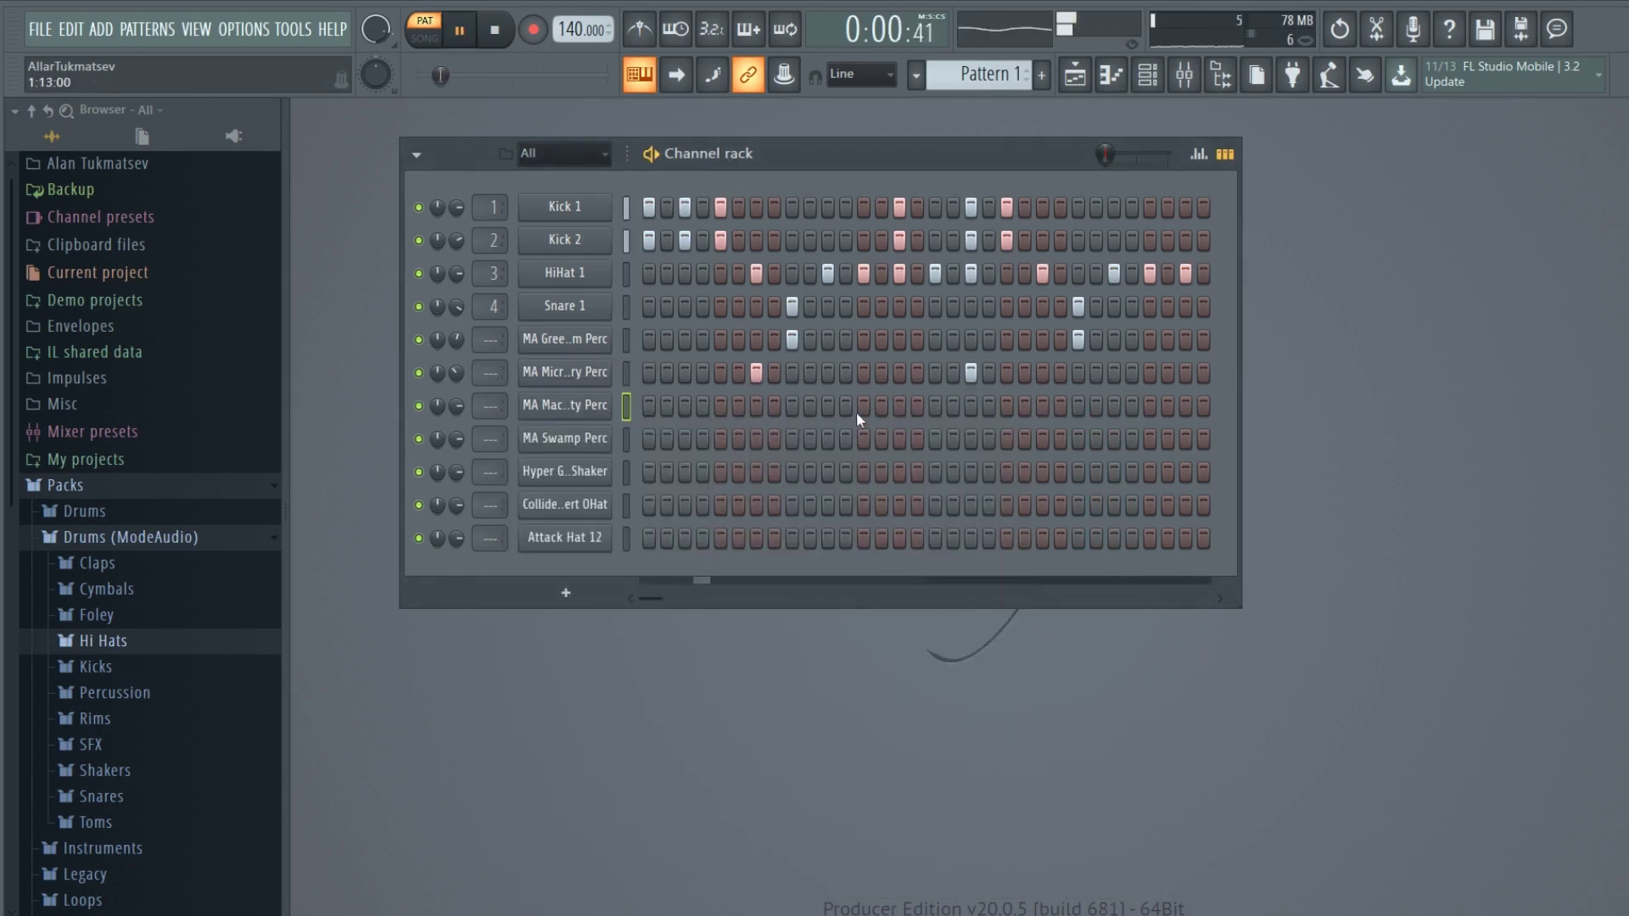
click(863, 406)
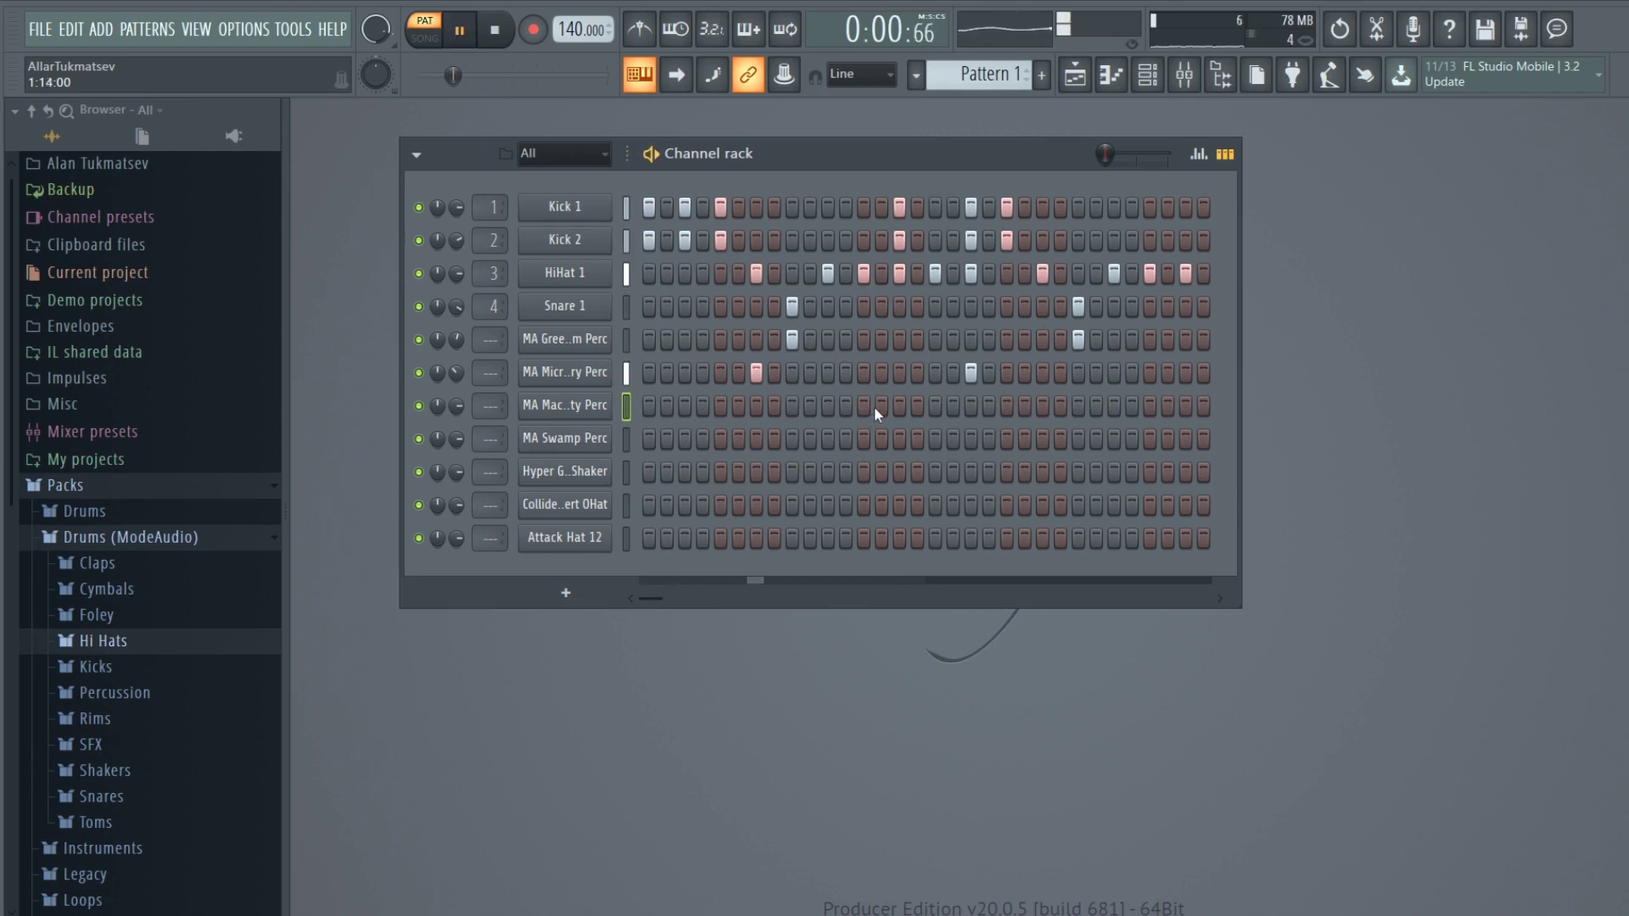
click(882, 407)
click(880, 409)
click(852, 409)
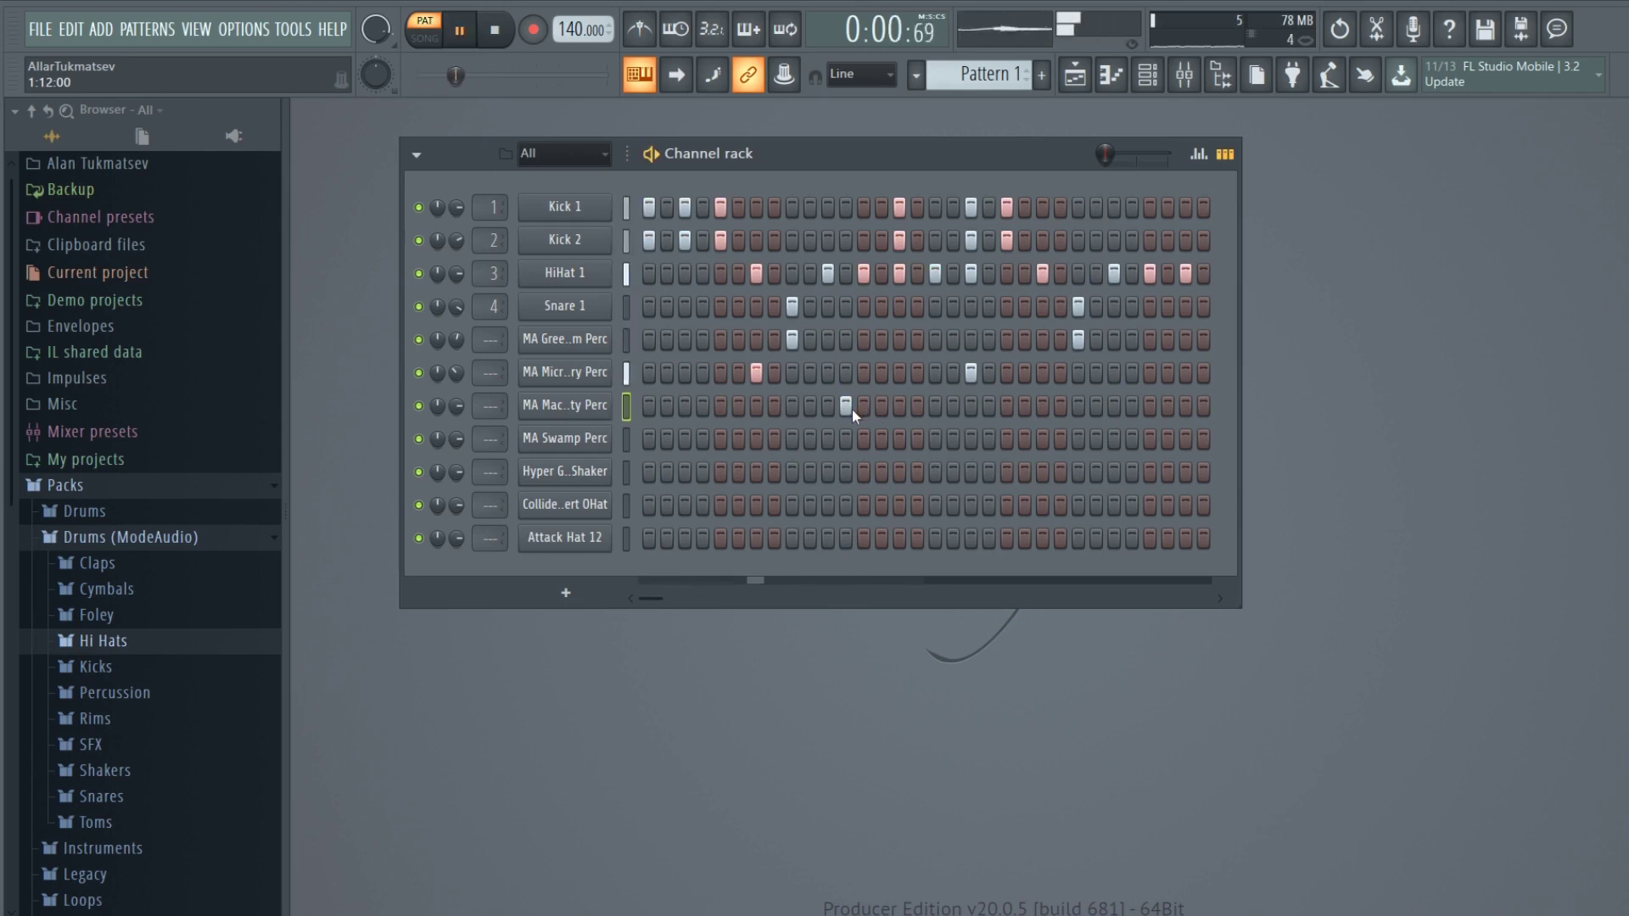
click(852, 410)
click(863, 409)
key(space)
key(space)
click(866, 410)
click(918, 410)
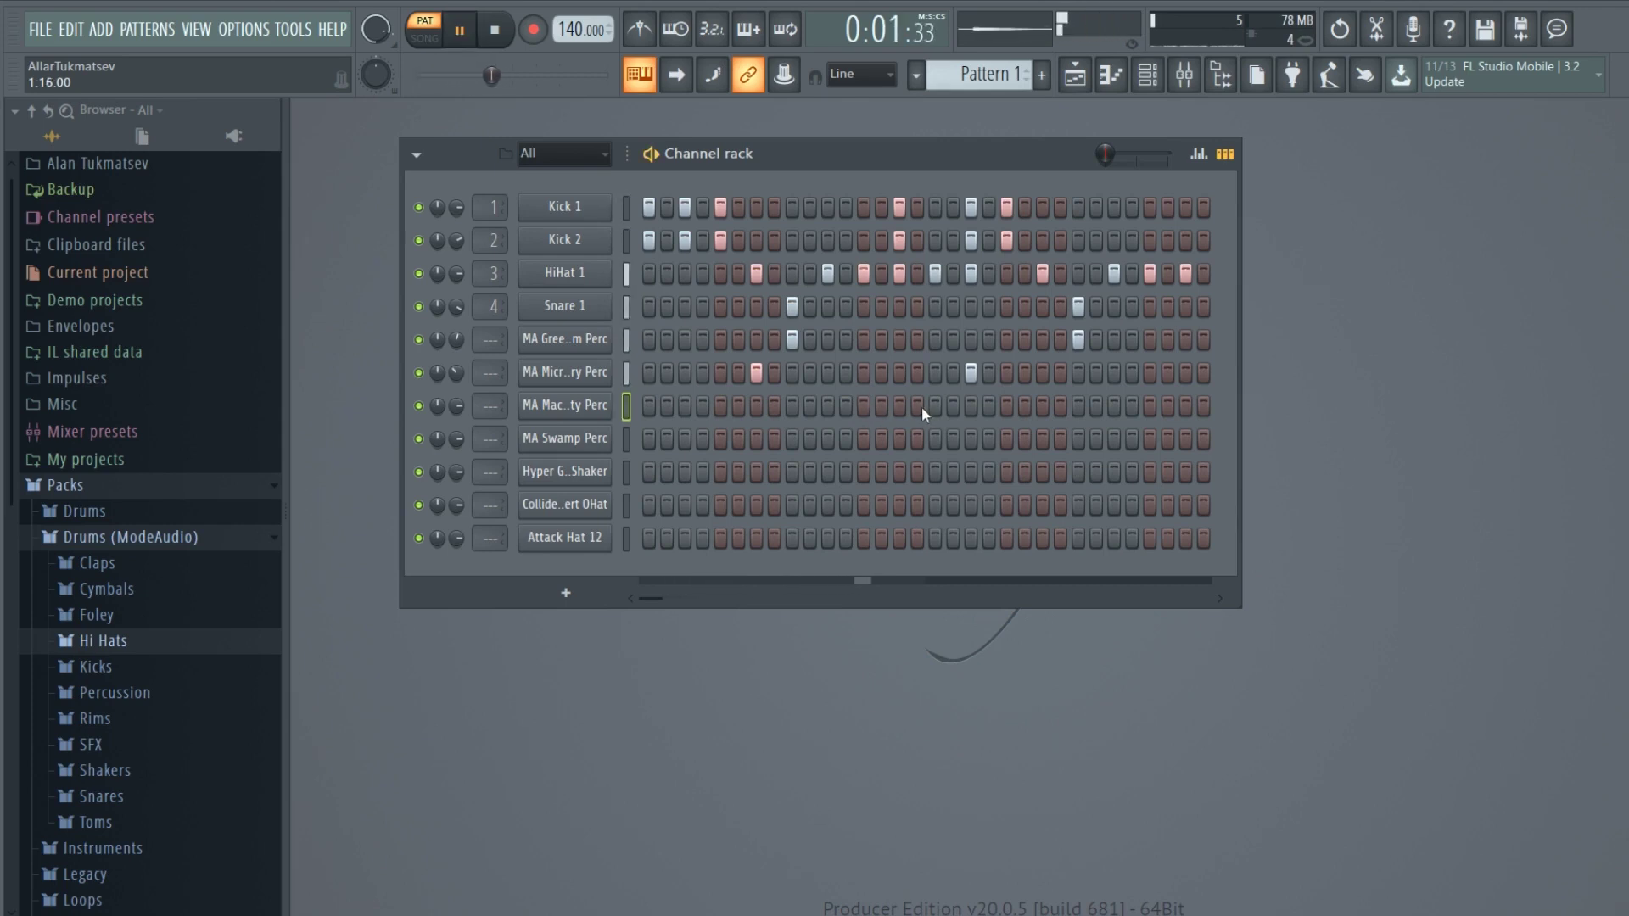
click(918, 407)
Place MA MachineCity Perc hits on steps 13 and 19 and lower its channel volume.
click(864, 410)
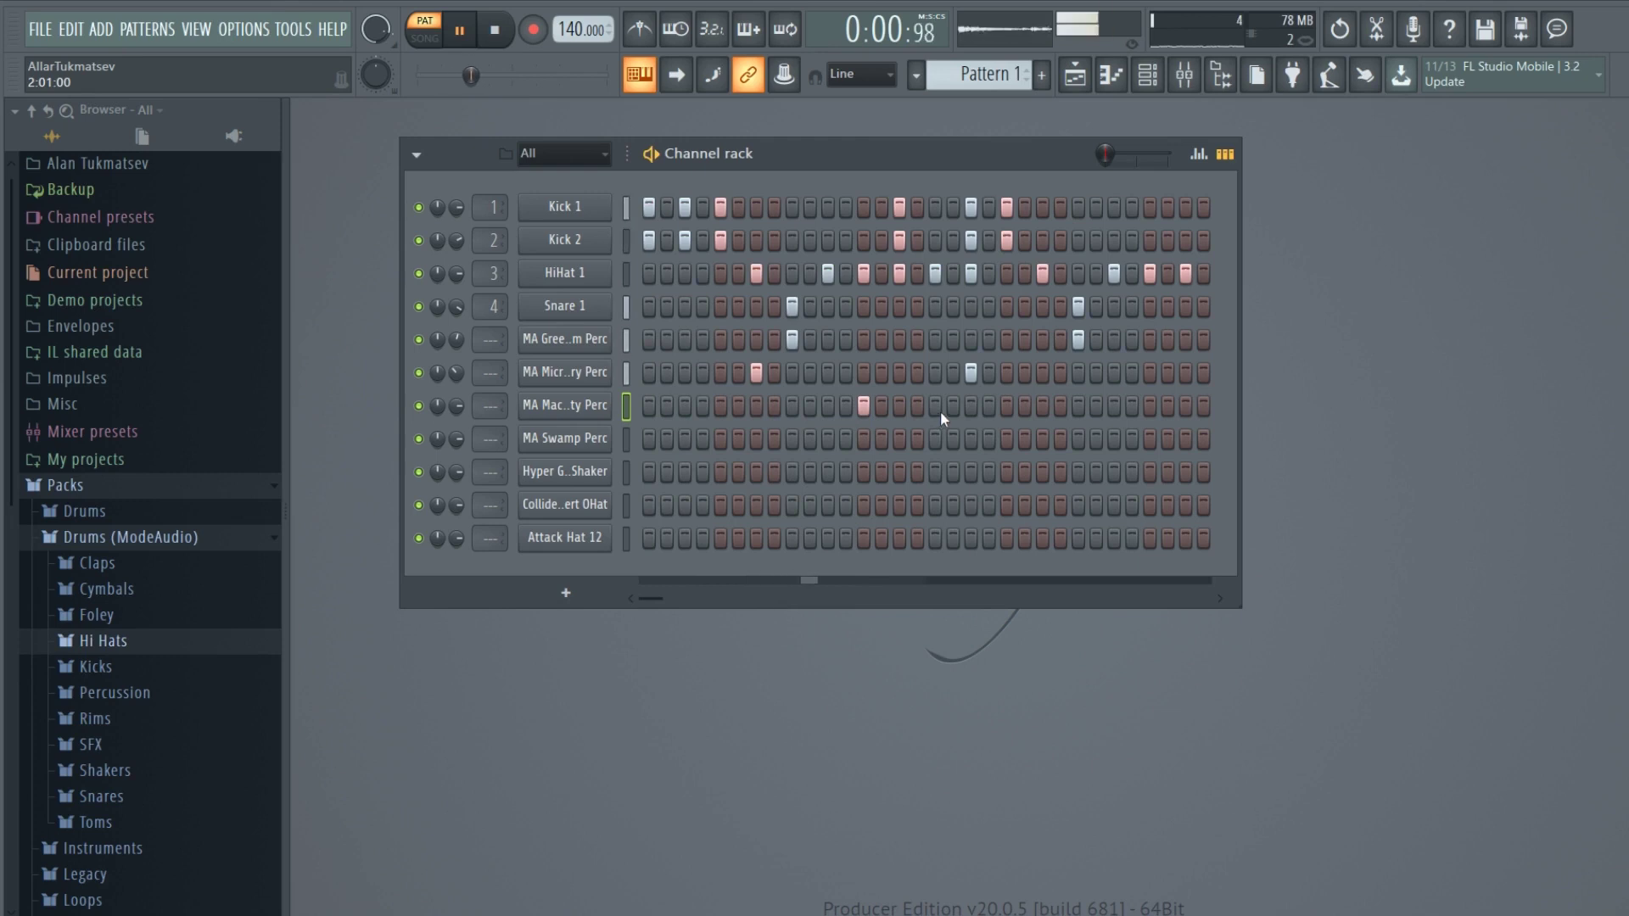
click(967, 409)
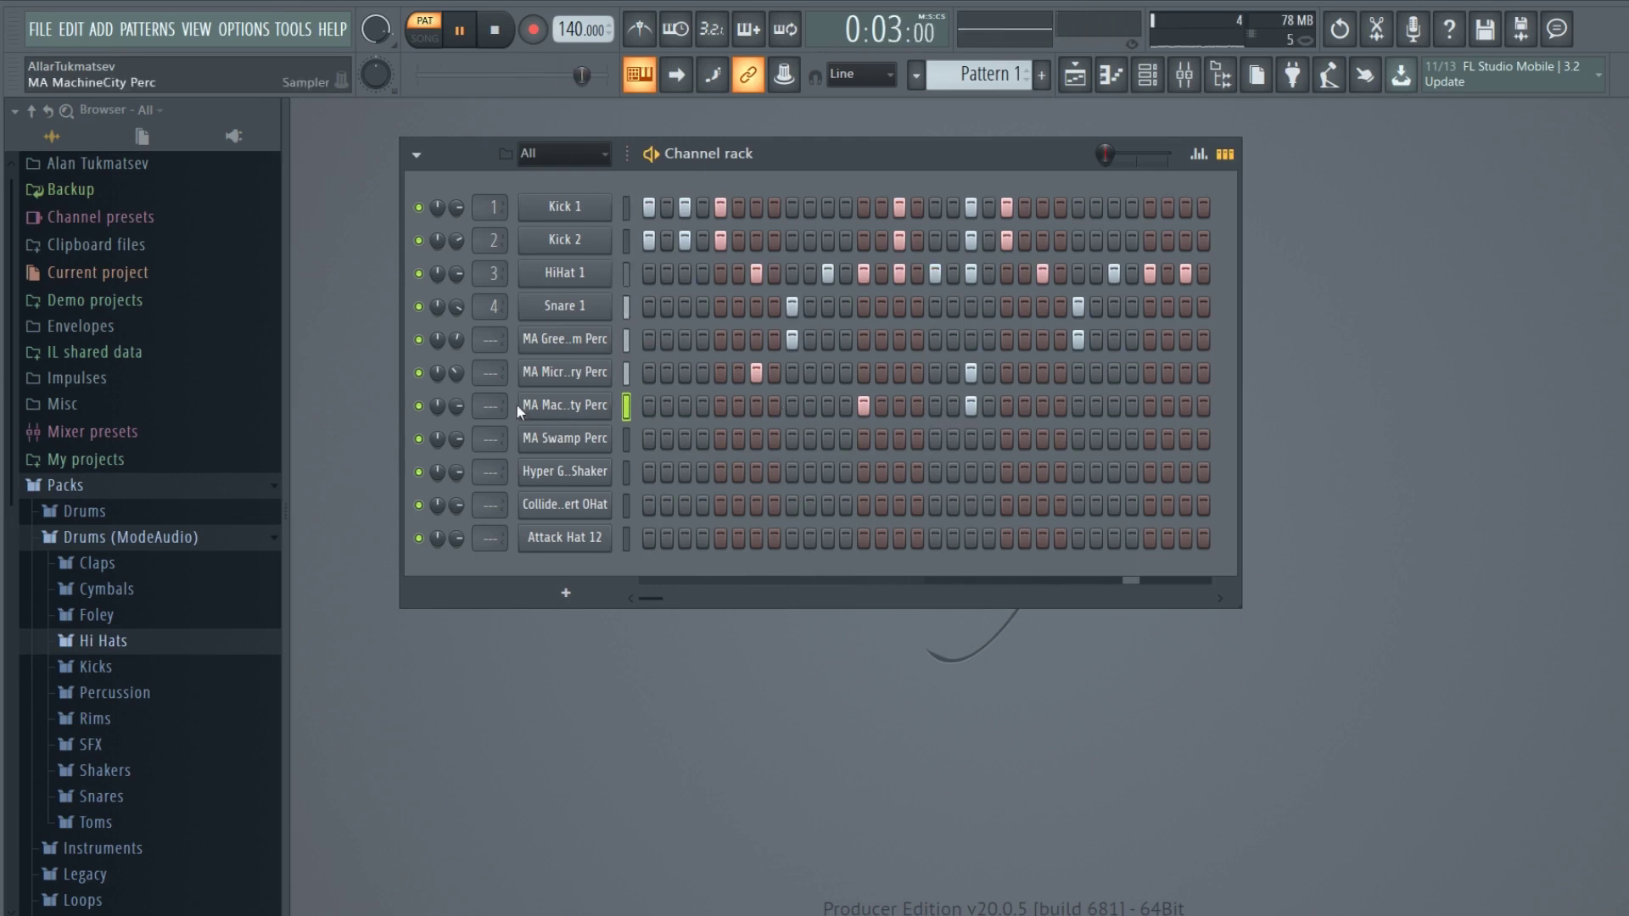
drag(462, 405, 462, 424)
key(space)
Turn MA Swamp Perc's quick fade-out fully up in its sampler settings and lower its channel volume.
click(625, 439)
click(567, 441)
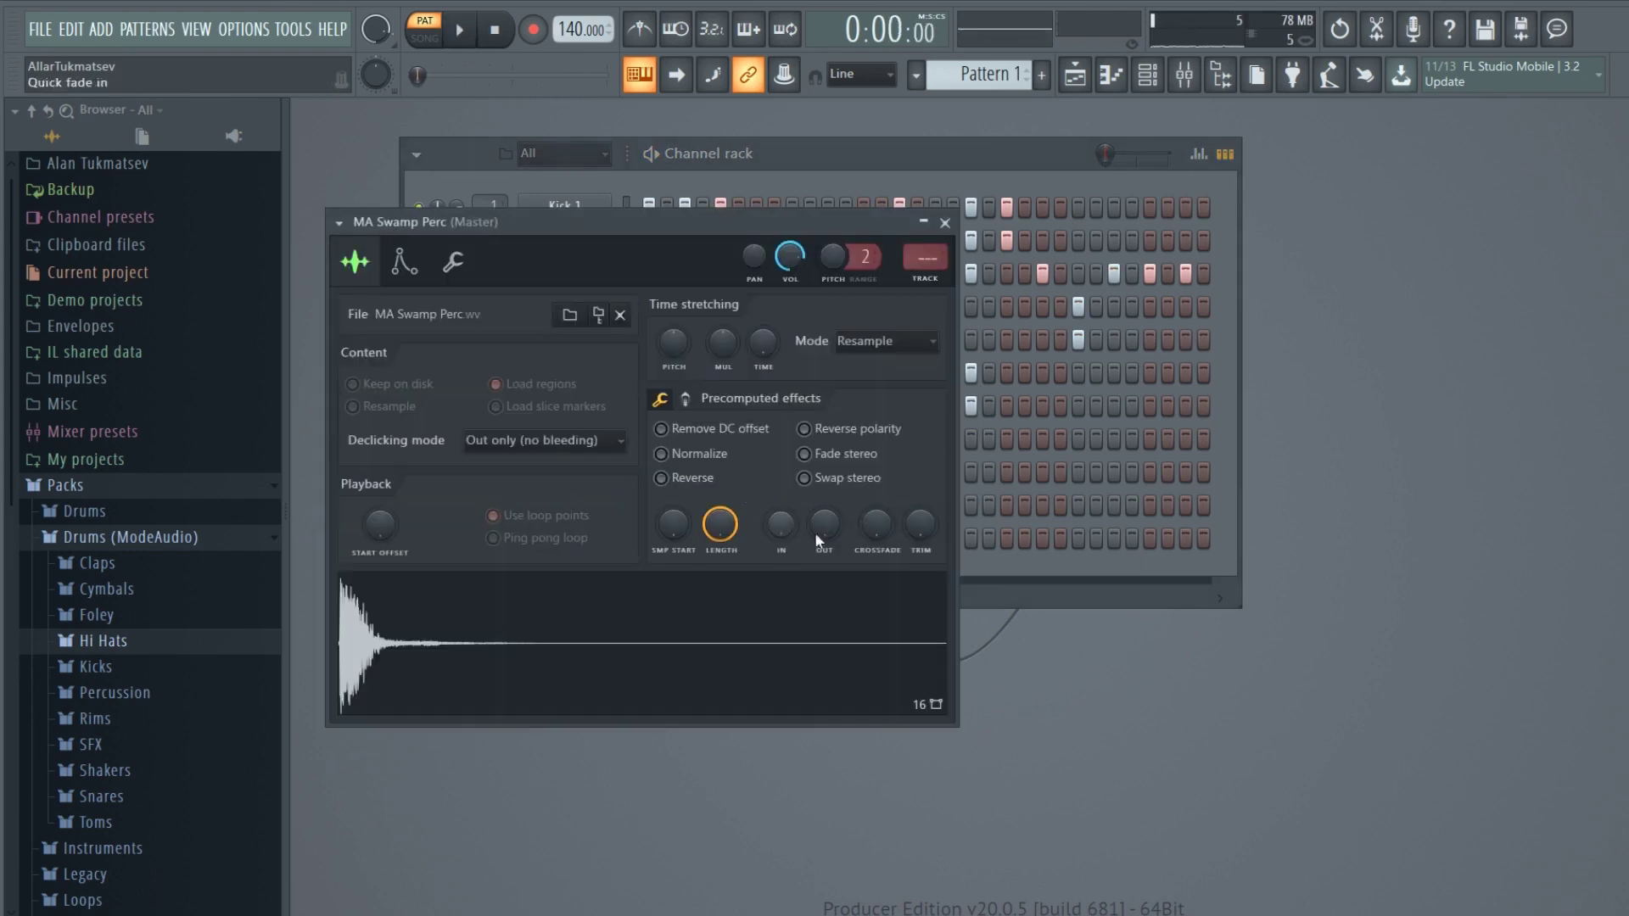
drag(833, 531, 834, 475)
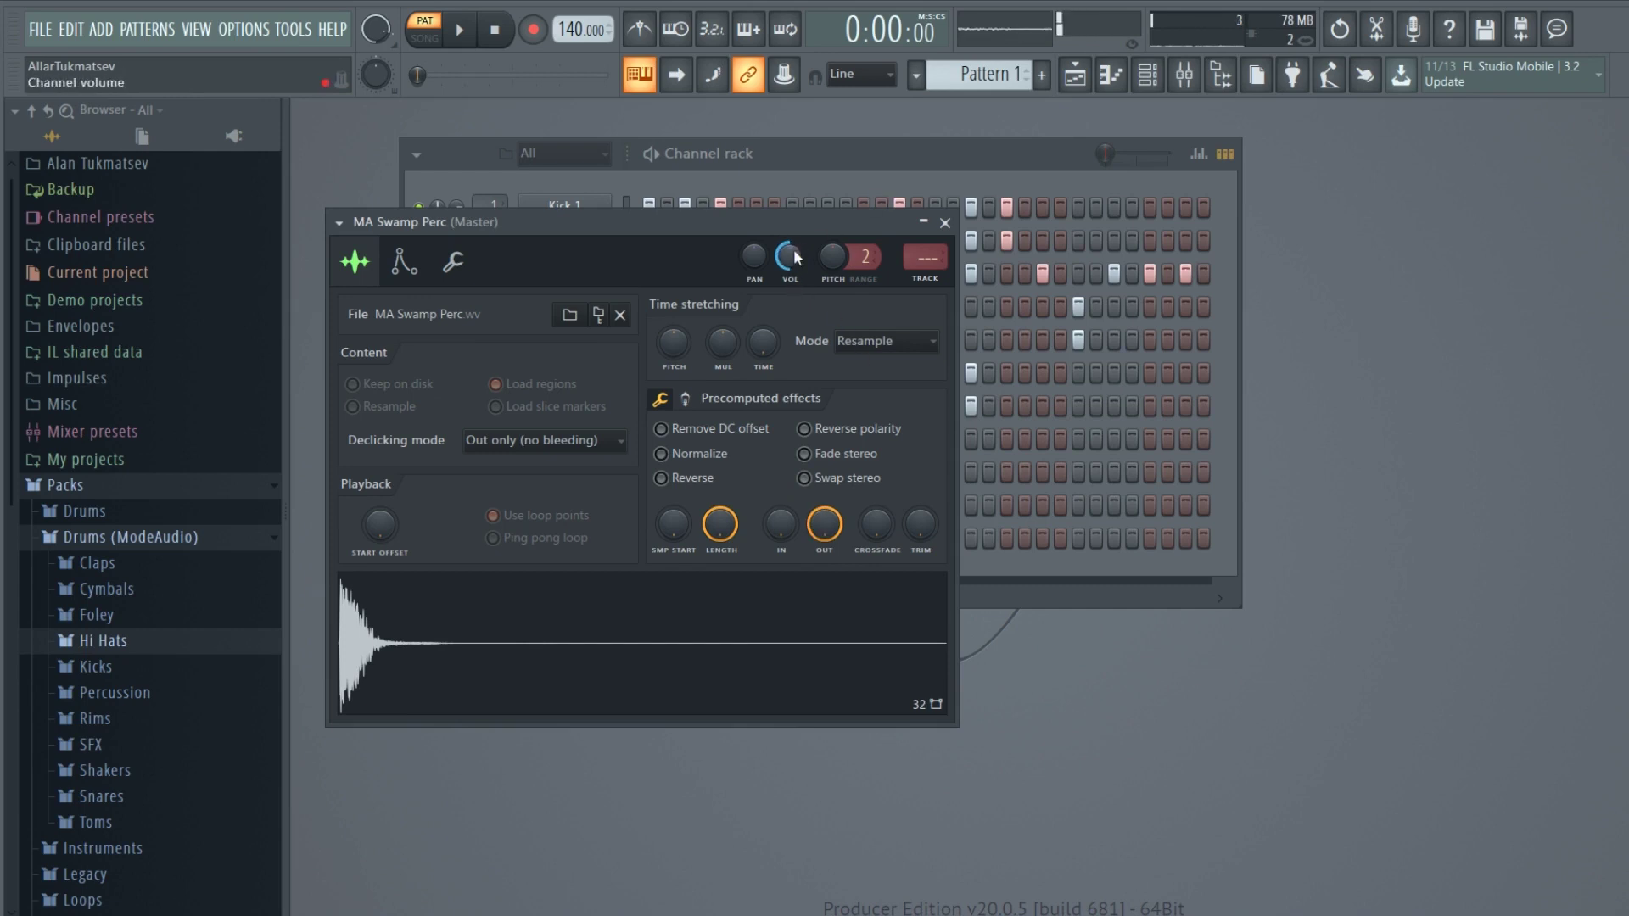
click(866, 175)
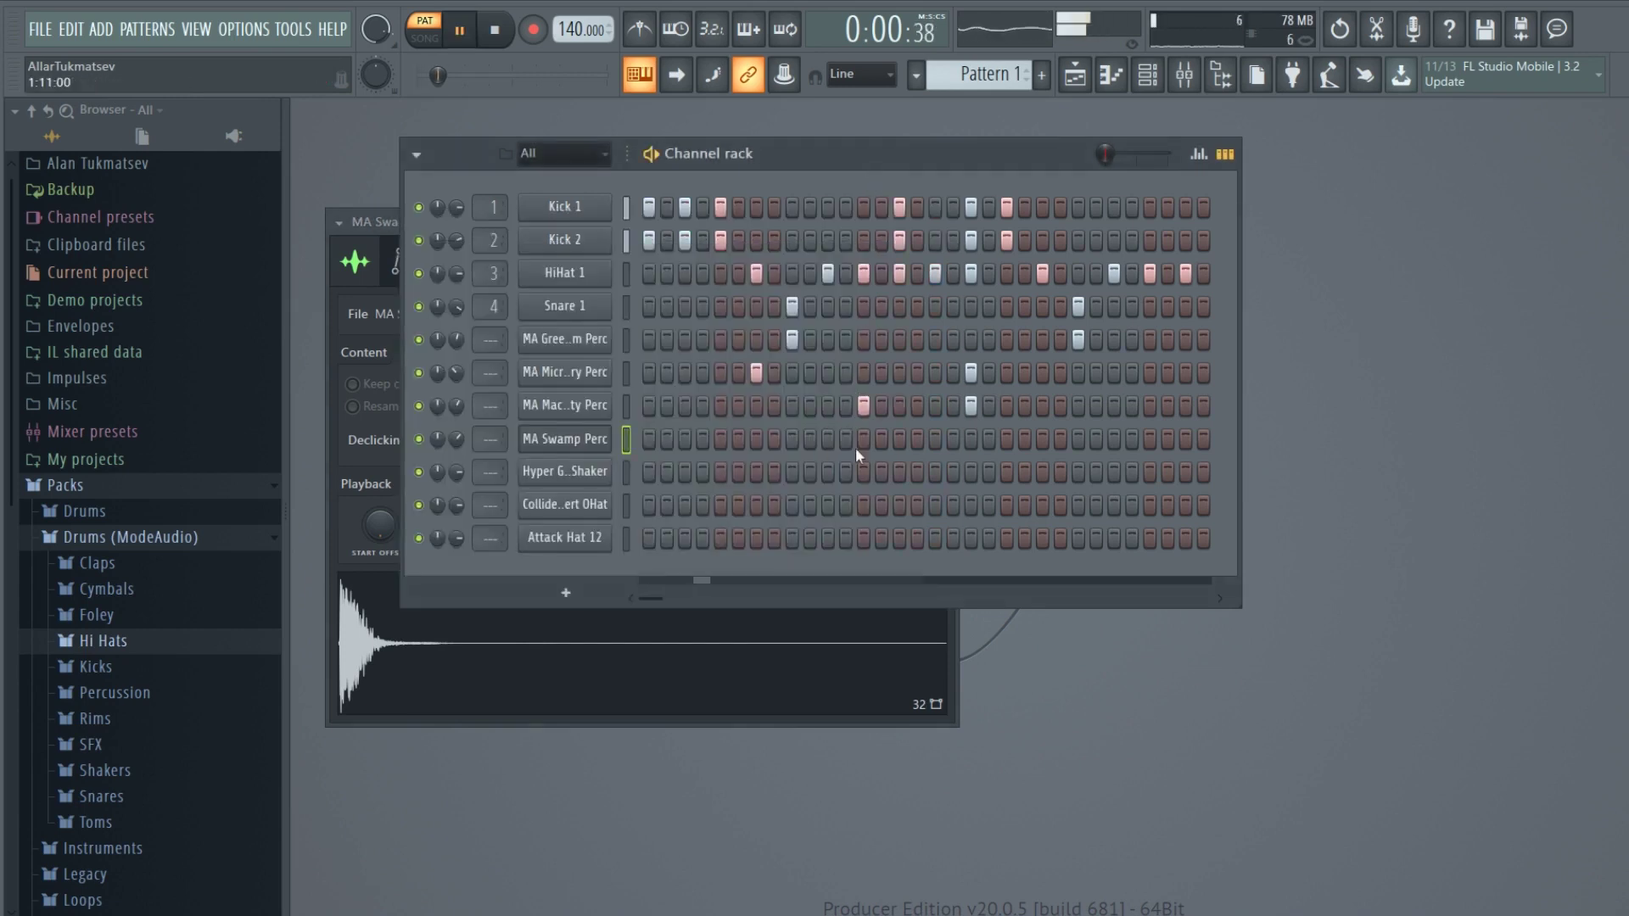
Place MA Swamp Perc hits on steps 27 and 11 during playback, with its channel volume at about 54%.
click(1112, 441)
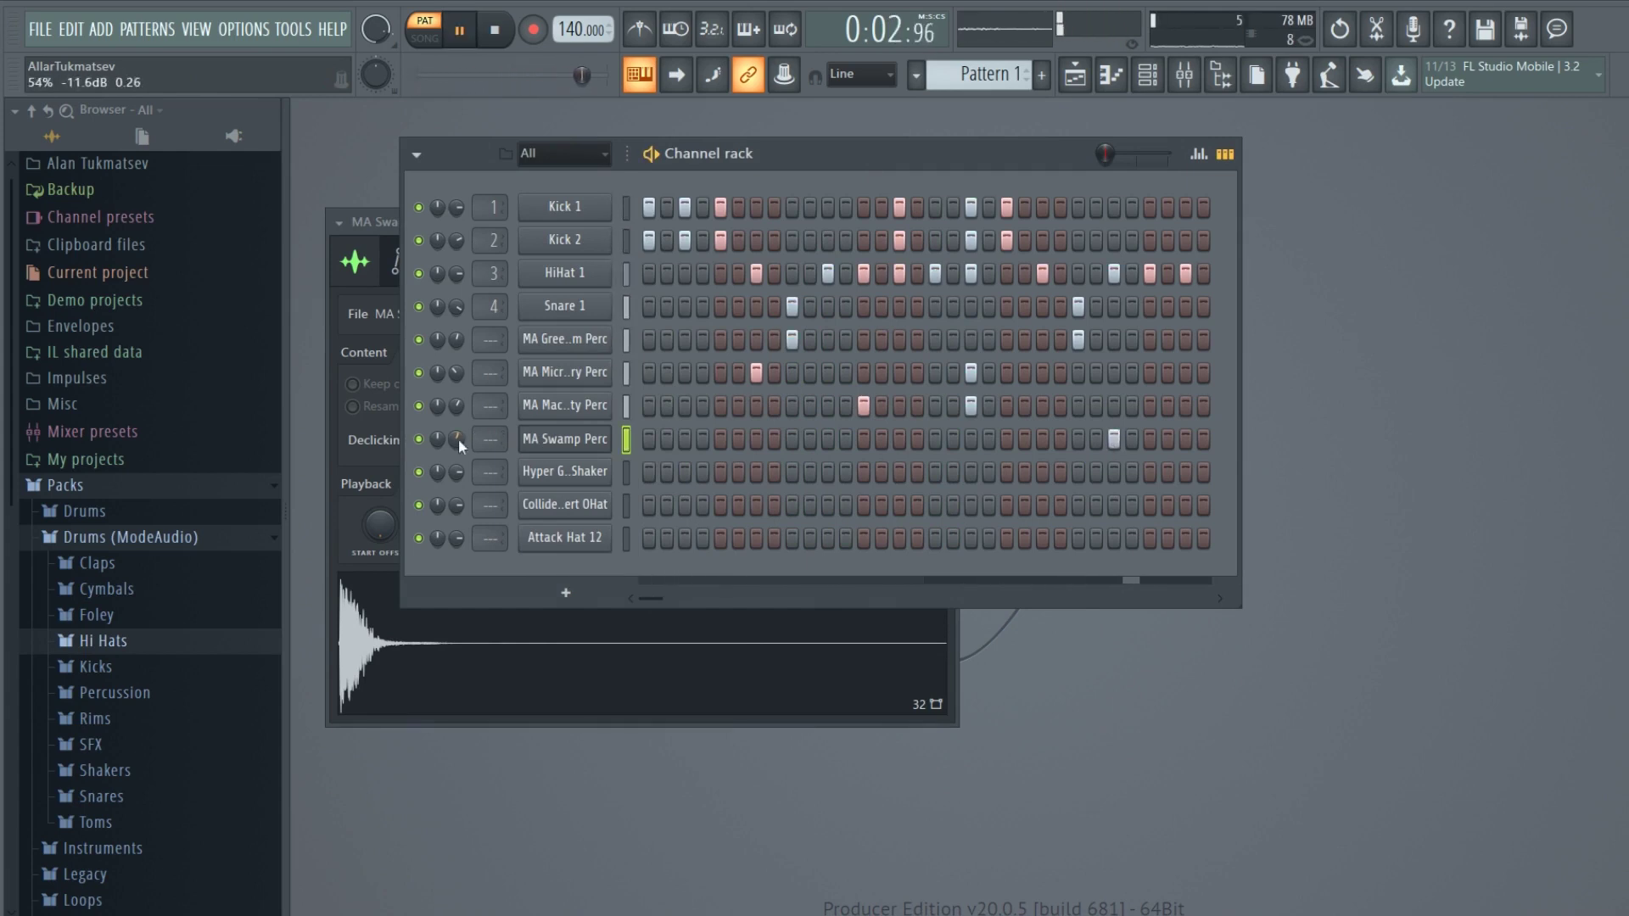
key(space)
click(684, 439)
key(space)
key(space)
click(828, 438)
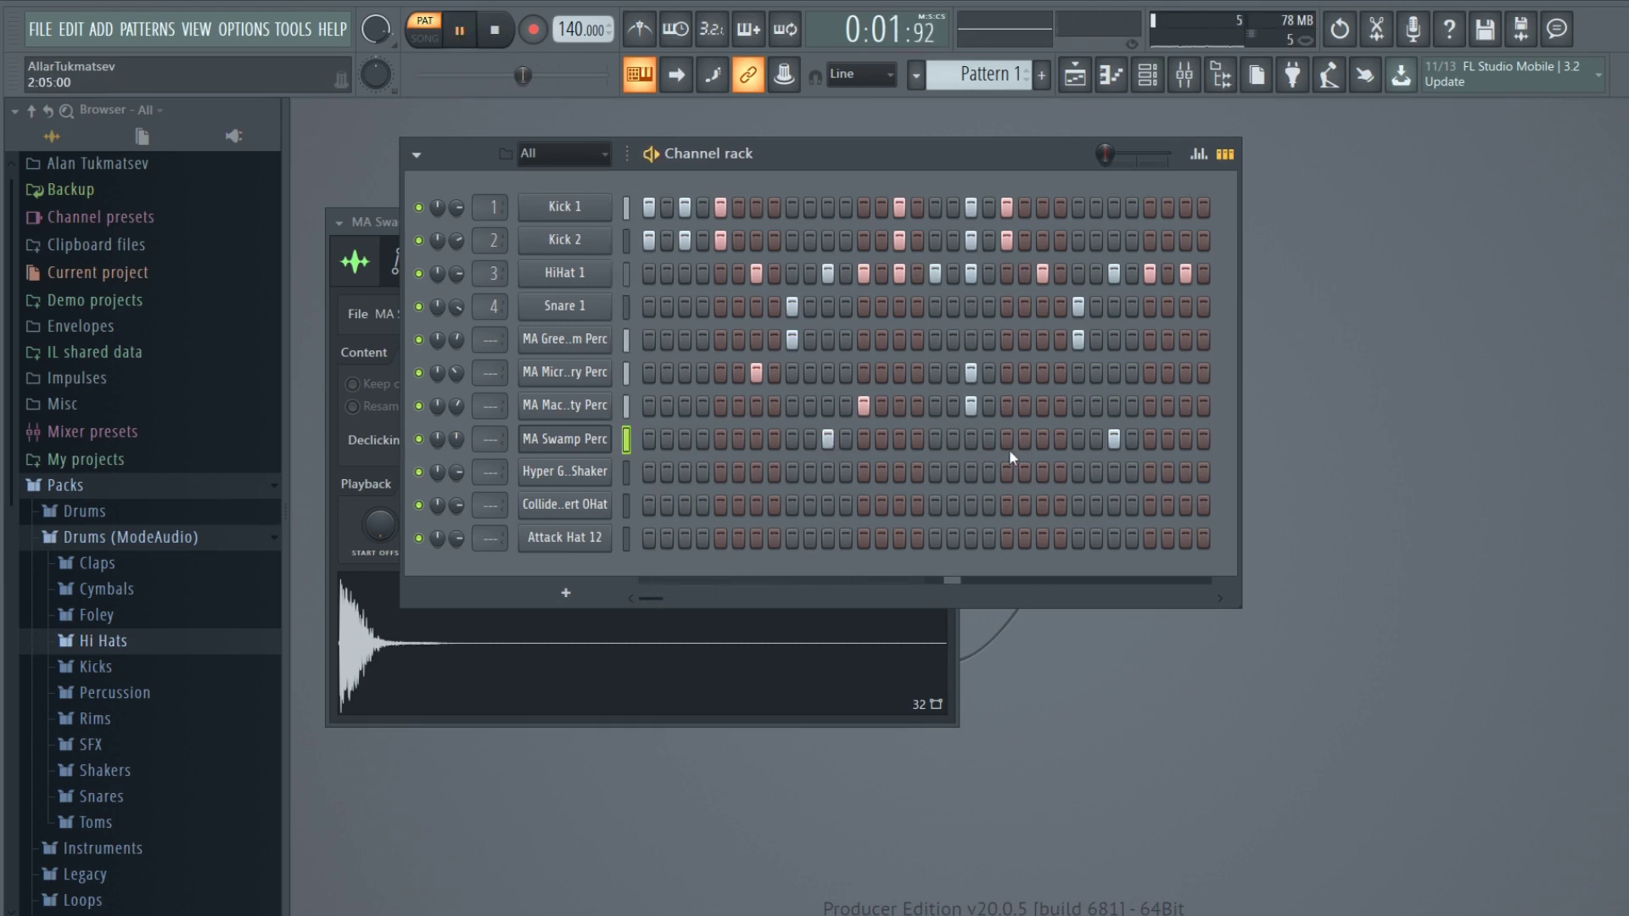
key(space)
Place Hyper GoldenDays Shaker hits on steps 23 and 24, with full quick fade-out and a reduced channel volume.
click(627, 472)
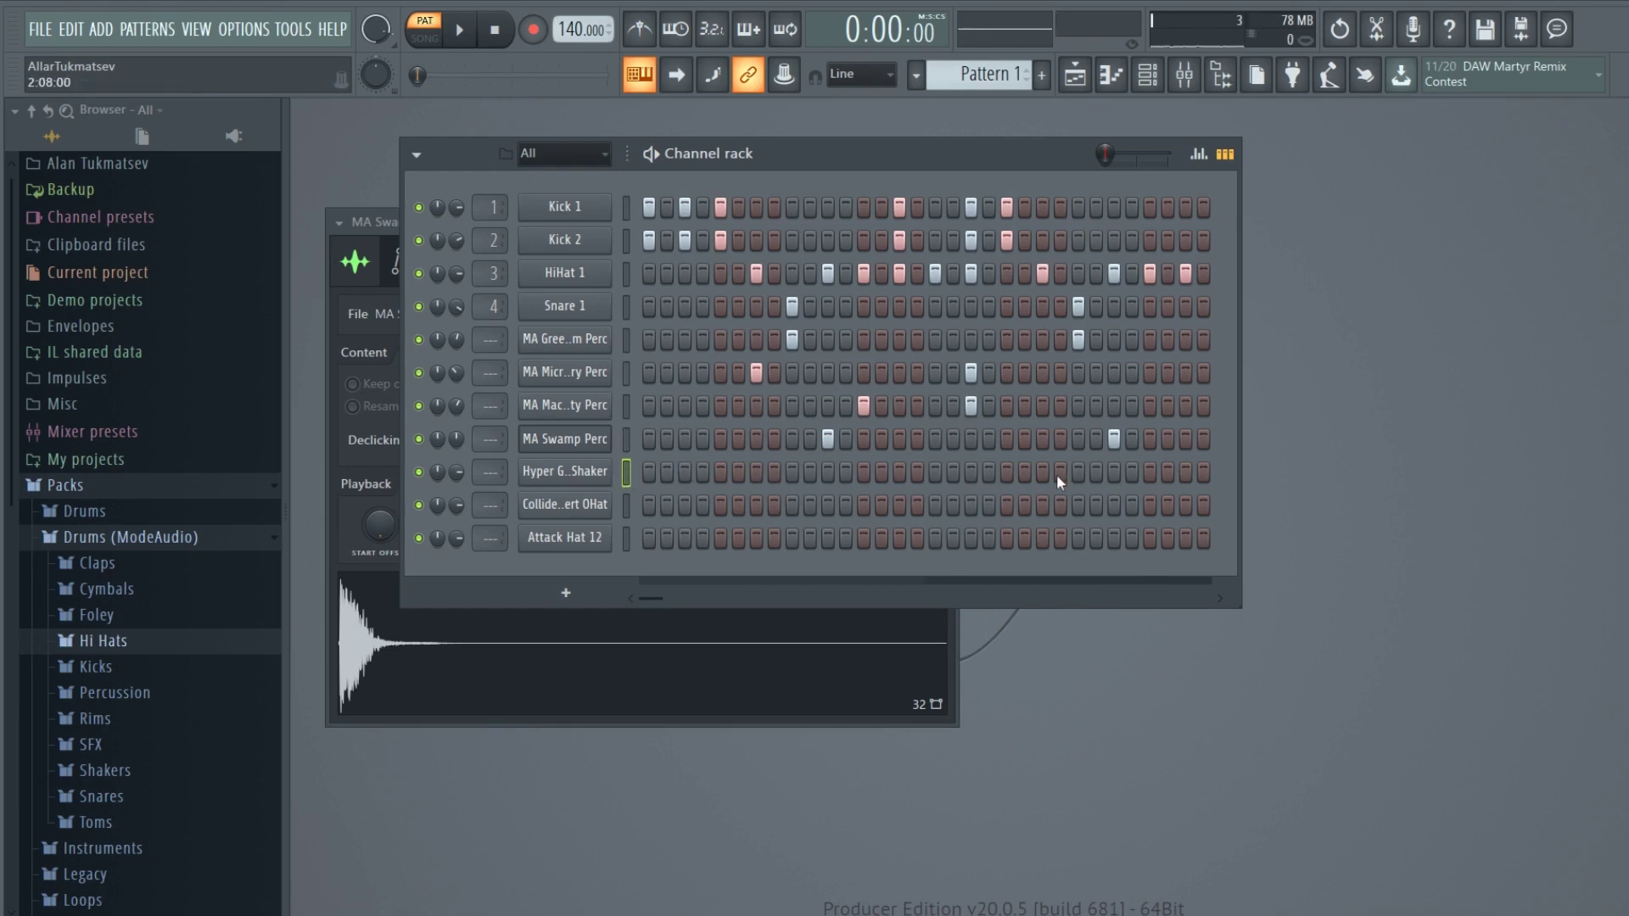
click(548, 472)
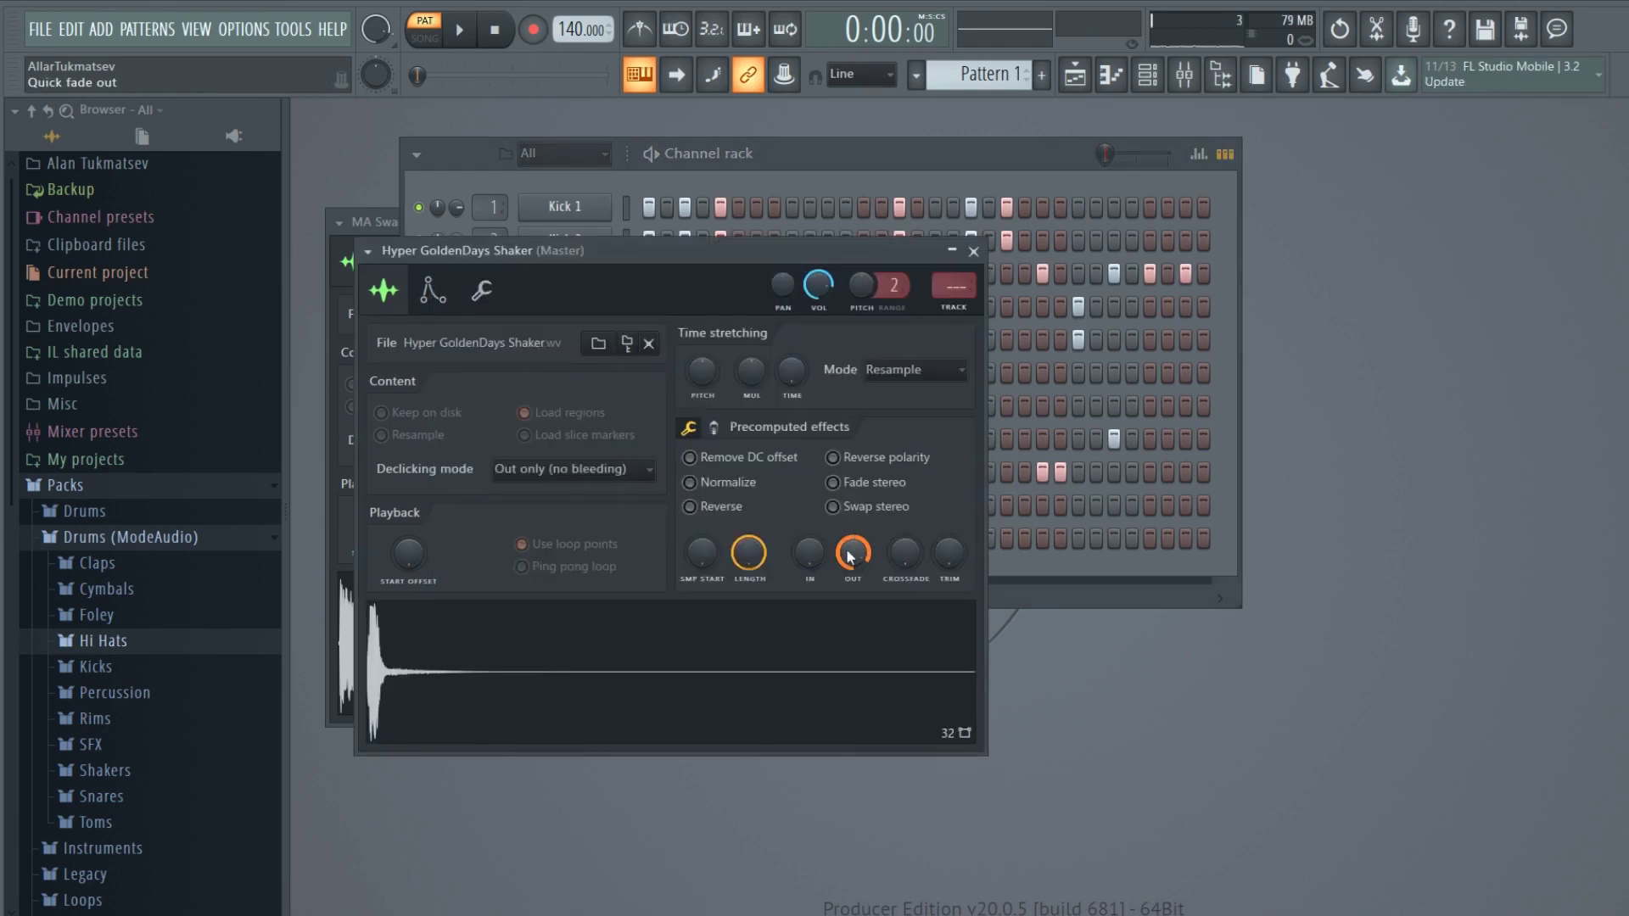
key(space)
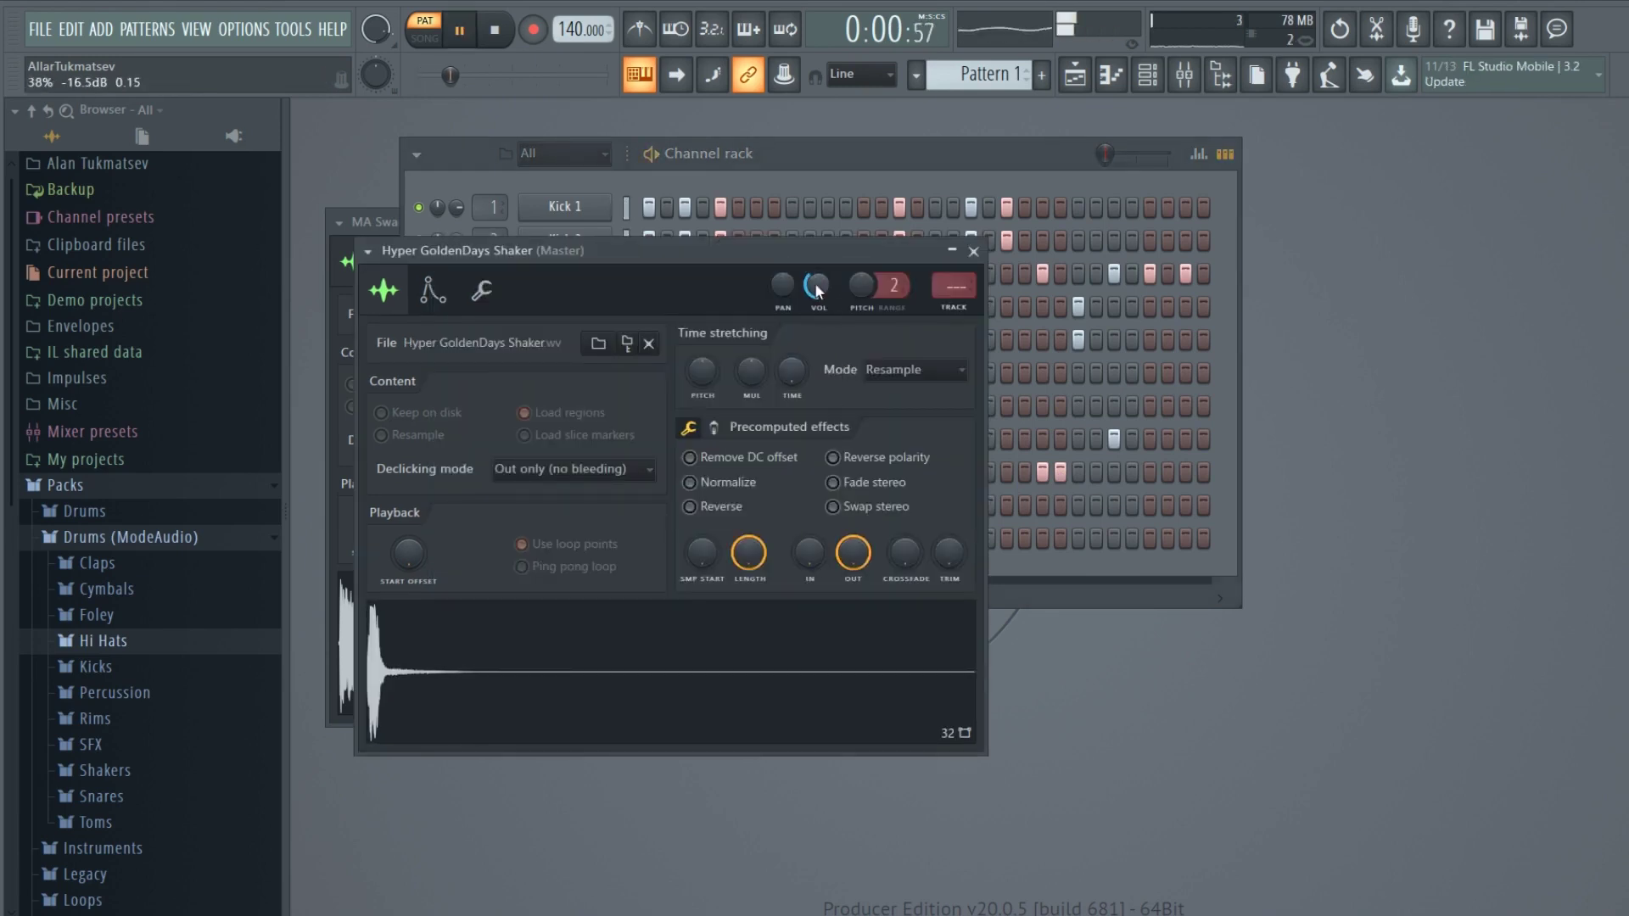
click(858, 169)
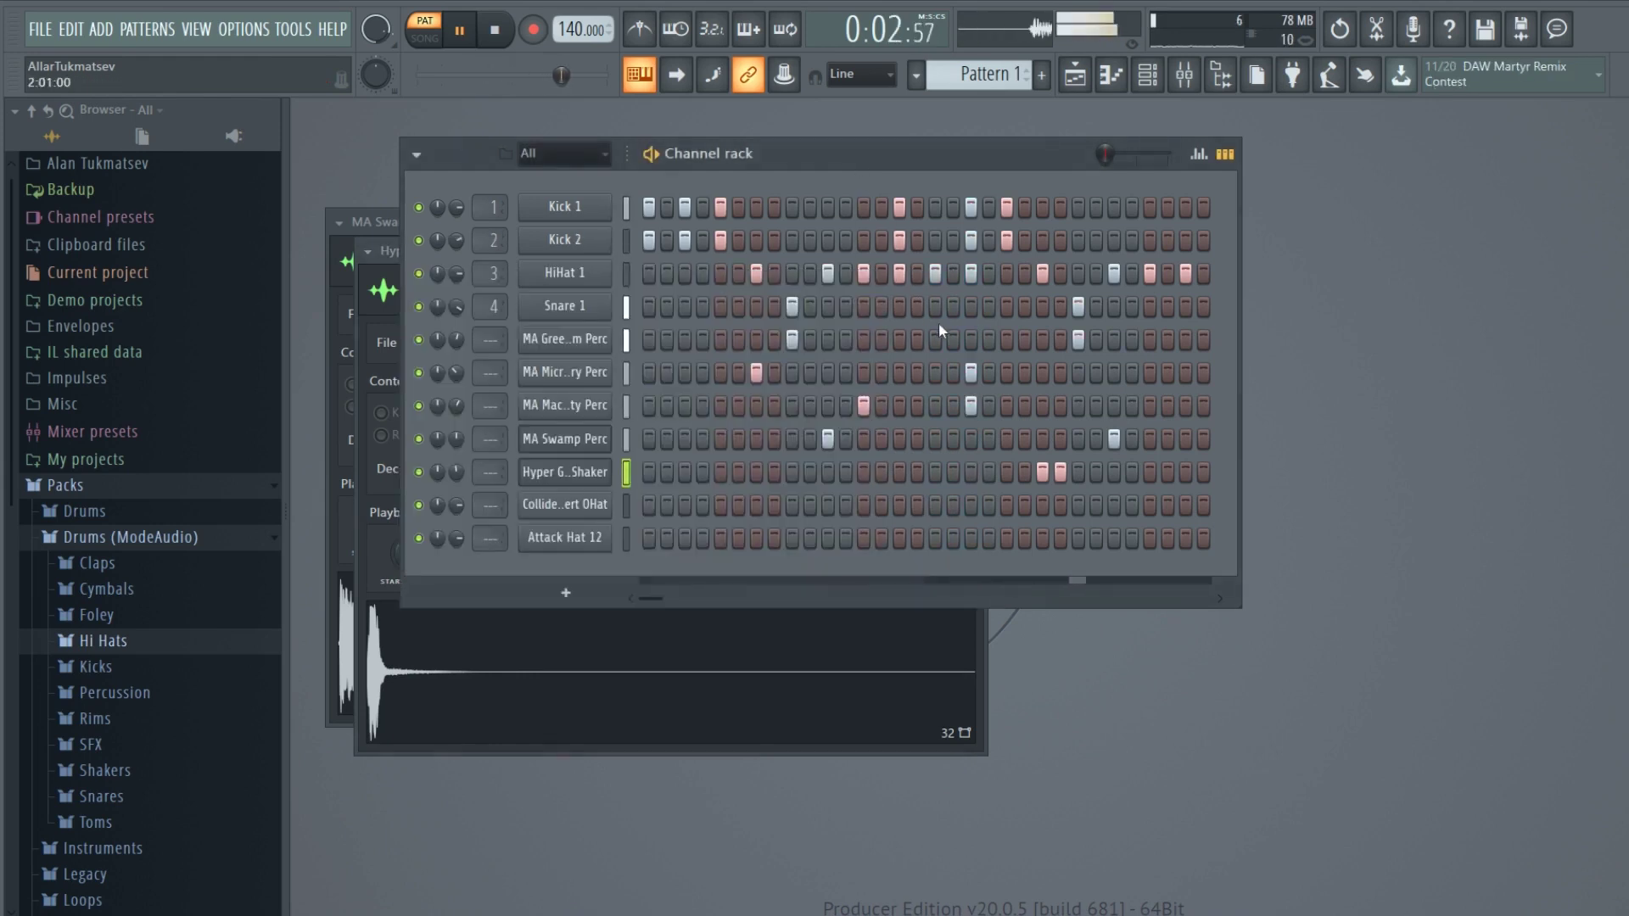
drag(465, 481, 465, 501)
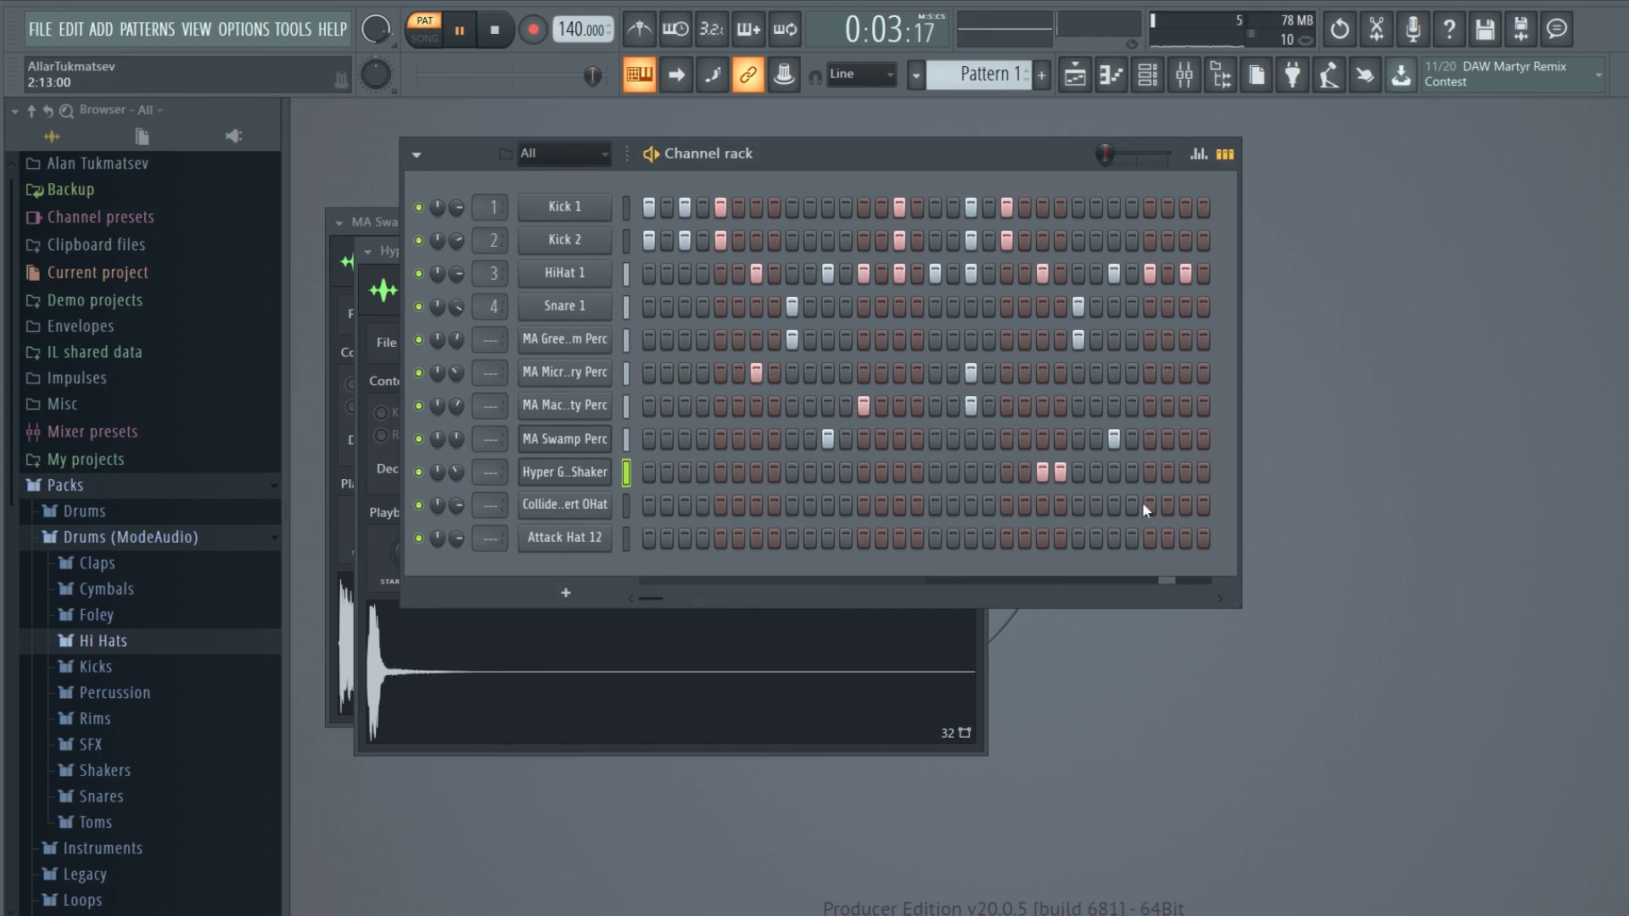
Add Hyper GoldenDays Shaker hits on steps 31, 3 and 15 after trying step 4, and select the open hat channel.
click(1184, 476)
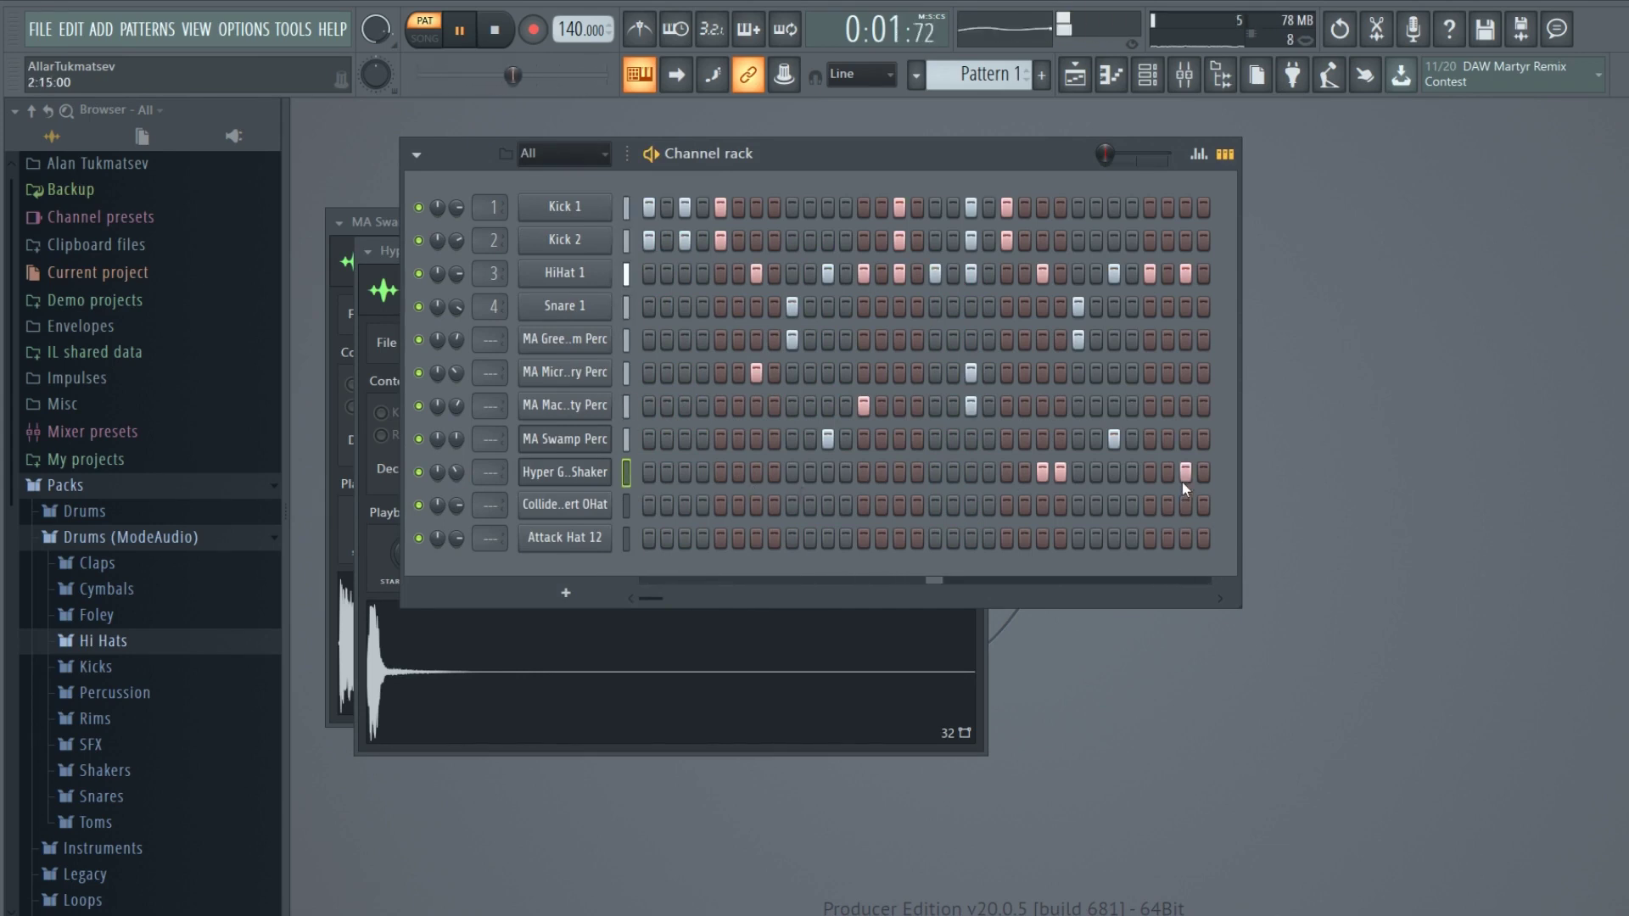
key(space)
key(space)
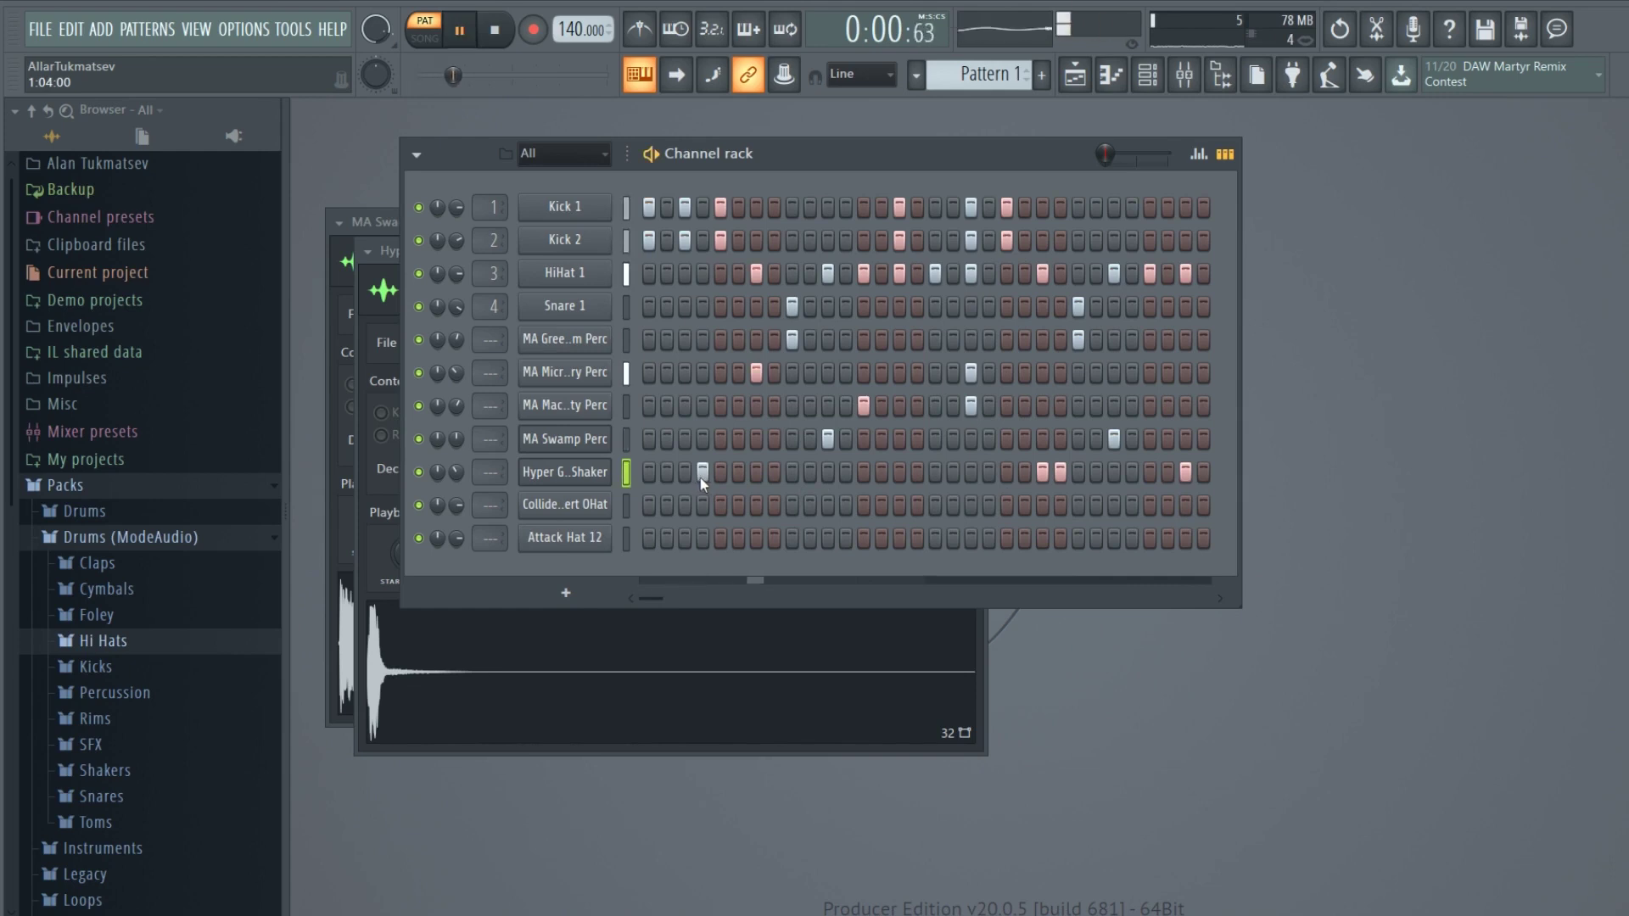
click(683, 473)
key(space)
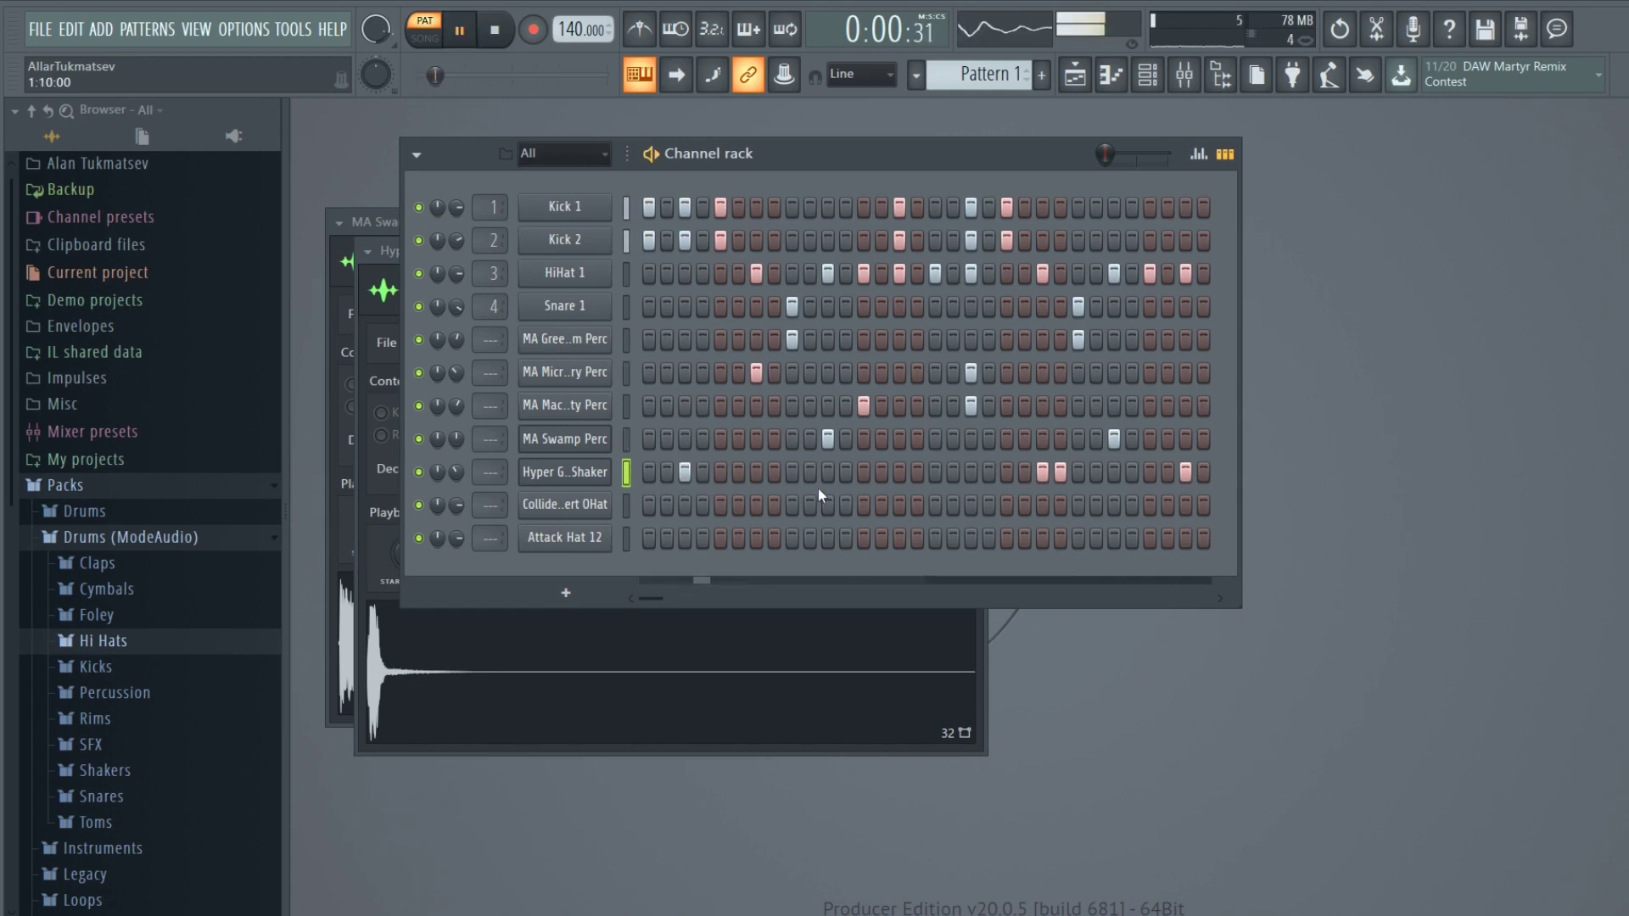
click(899, 473)
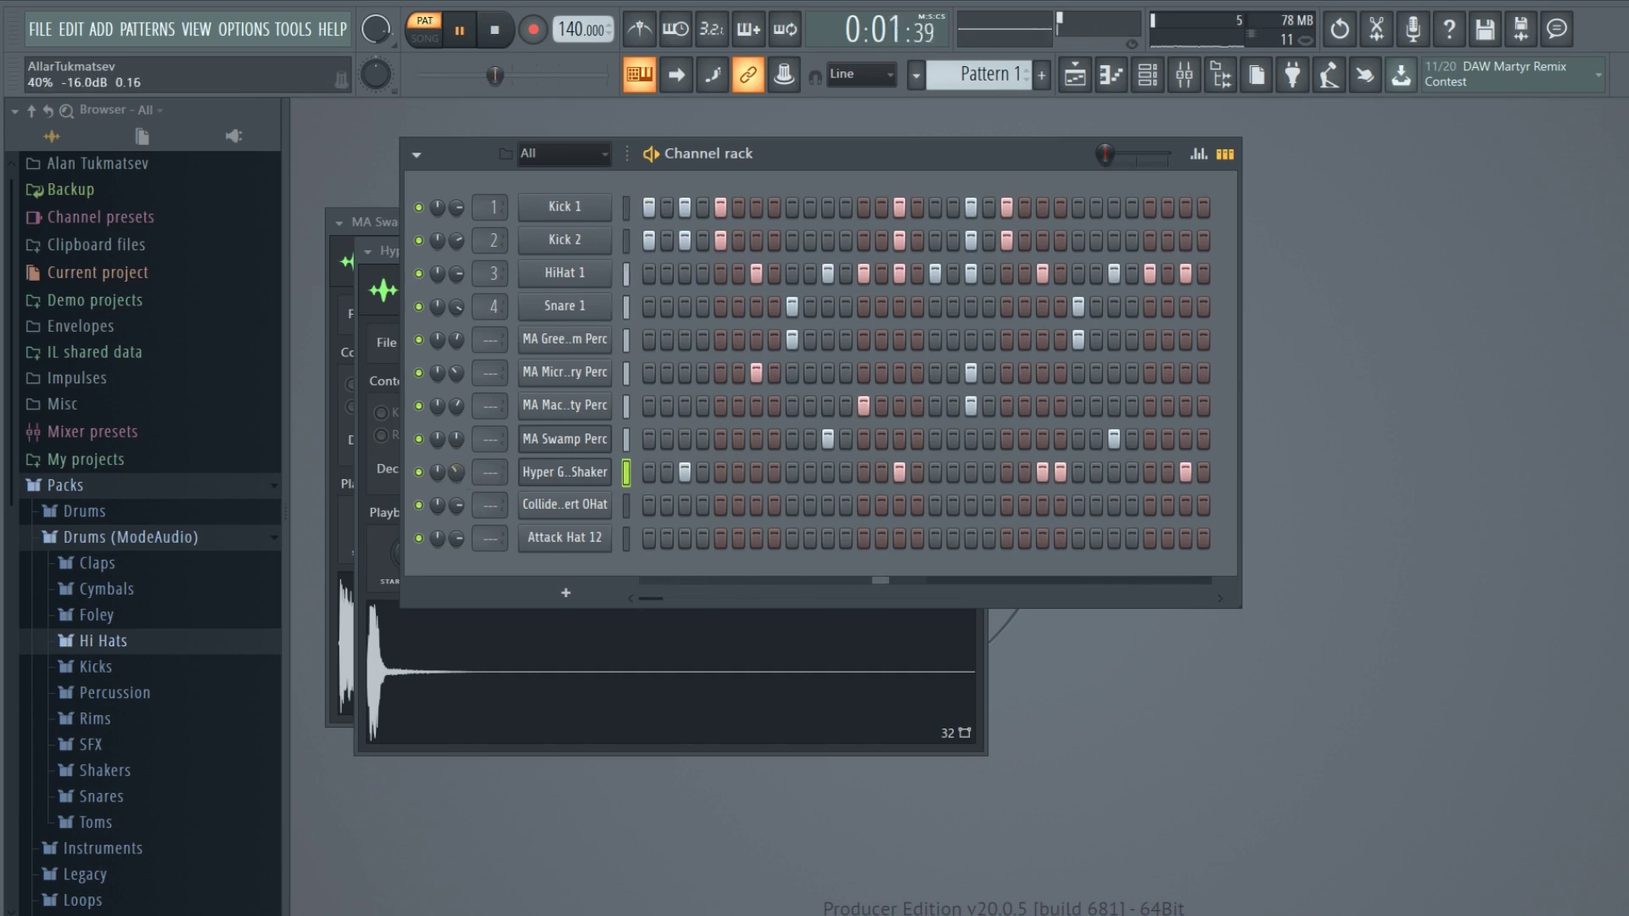
click(626, 505)
key(space)
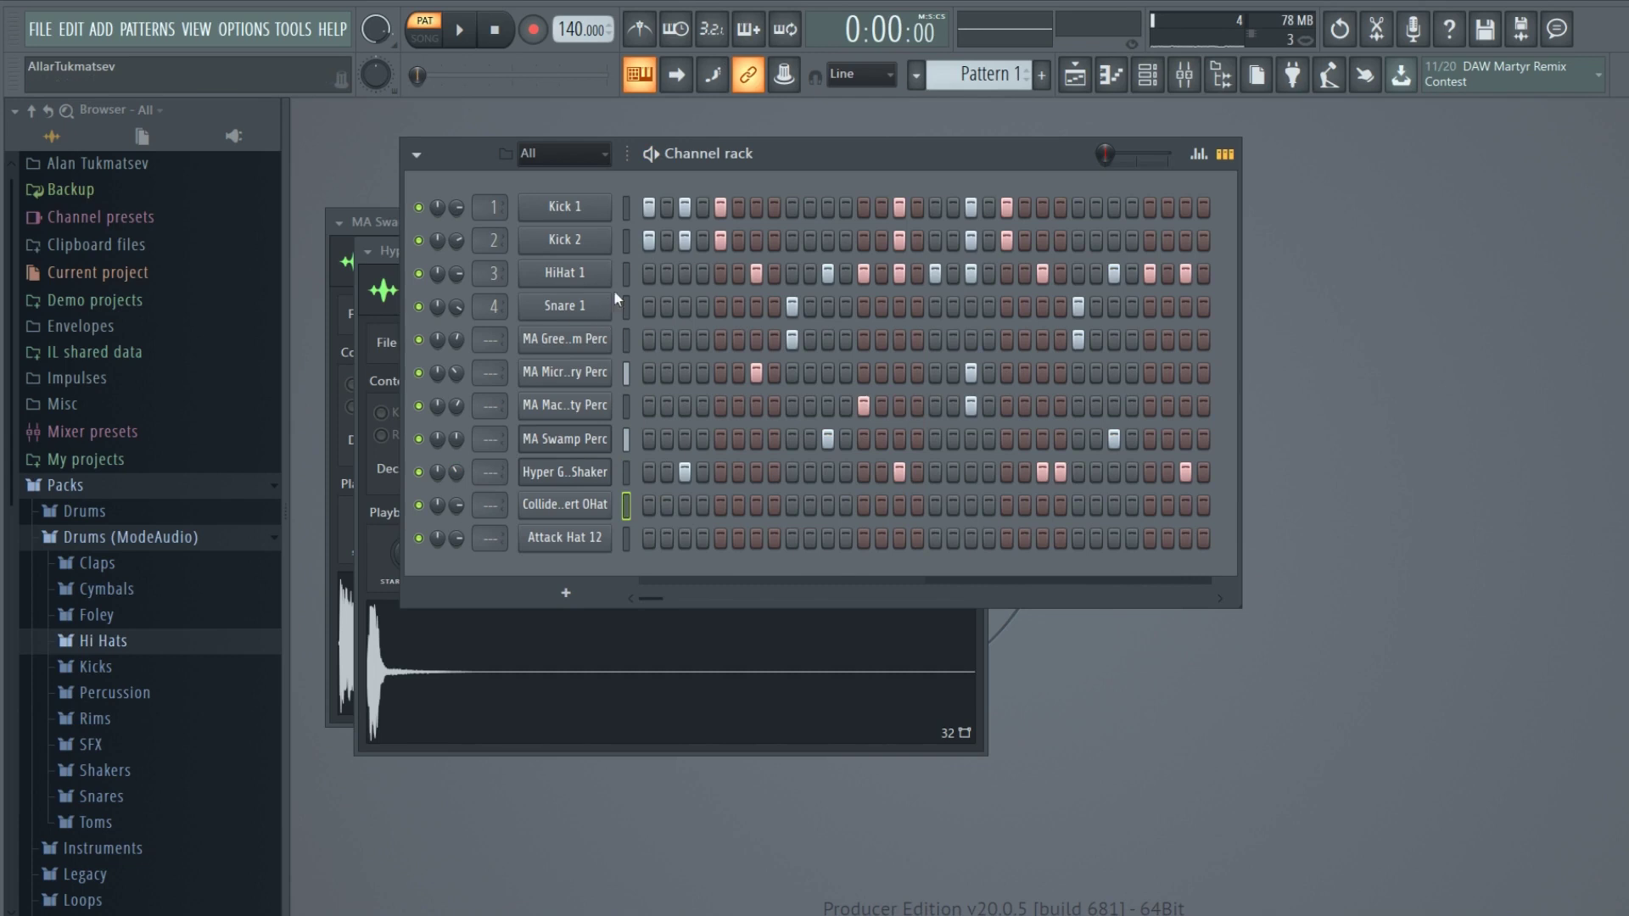
Paste HiHat 1's step pattern into the open hat channel after a trial listen with the pasted steps.
key(ctrl+v)
key(space)
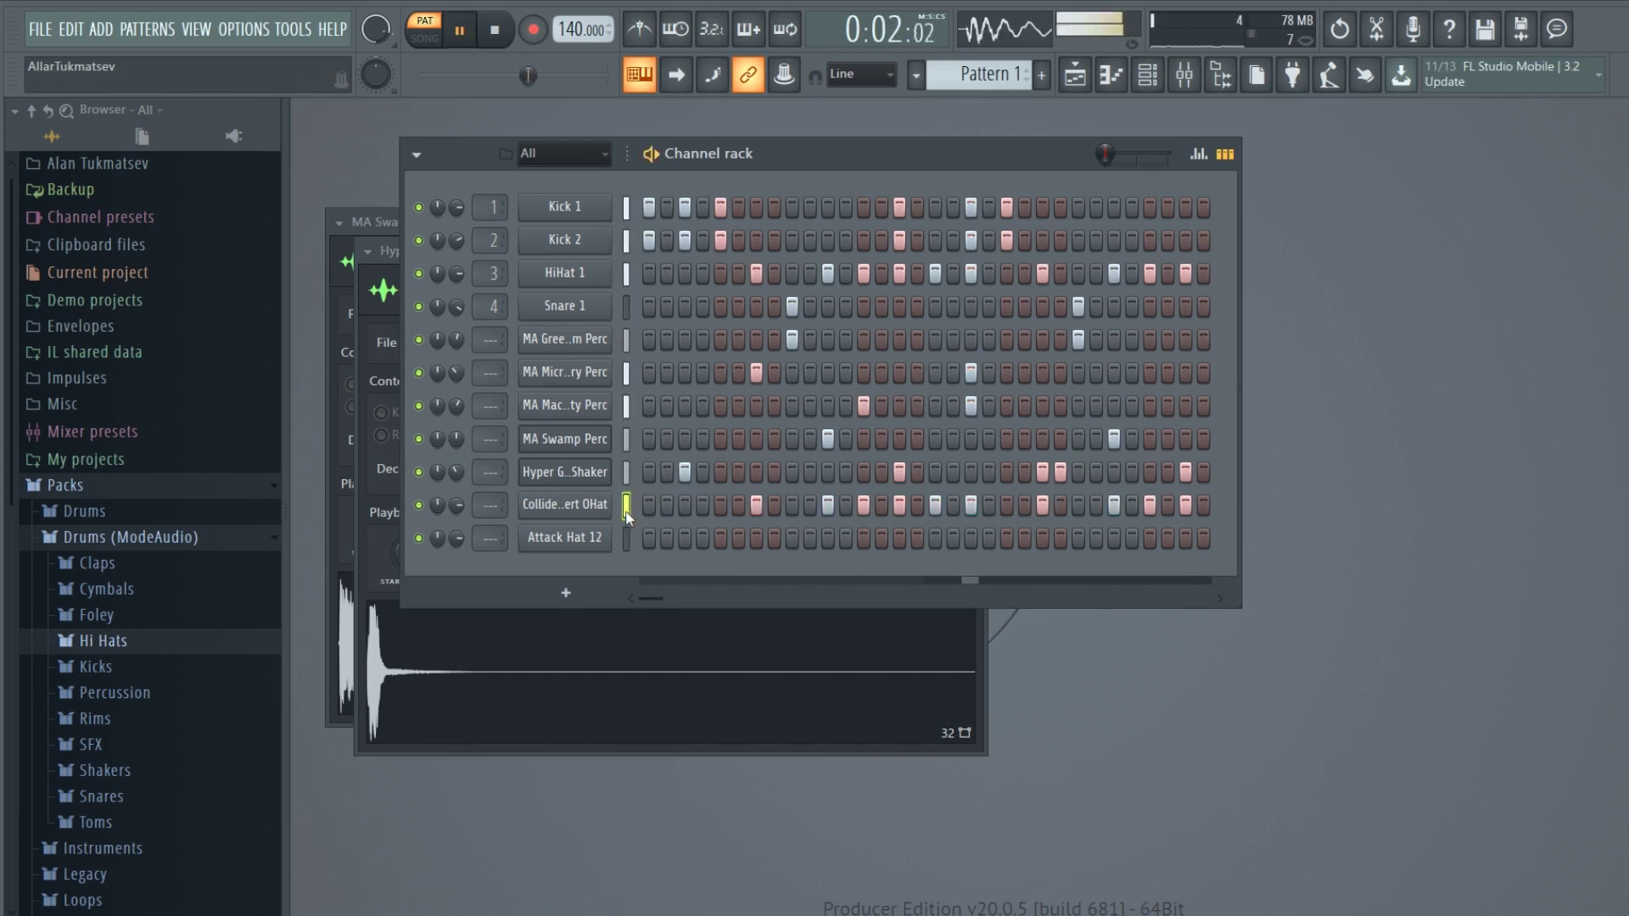
key(space)
key(ctrl+z)
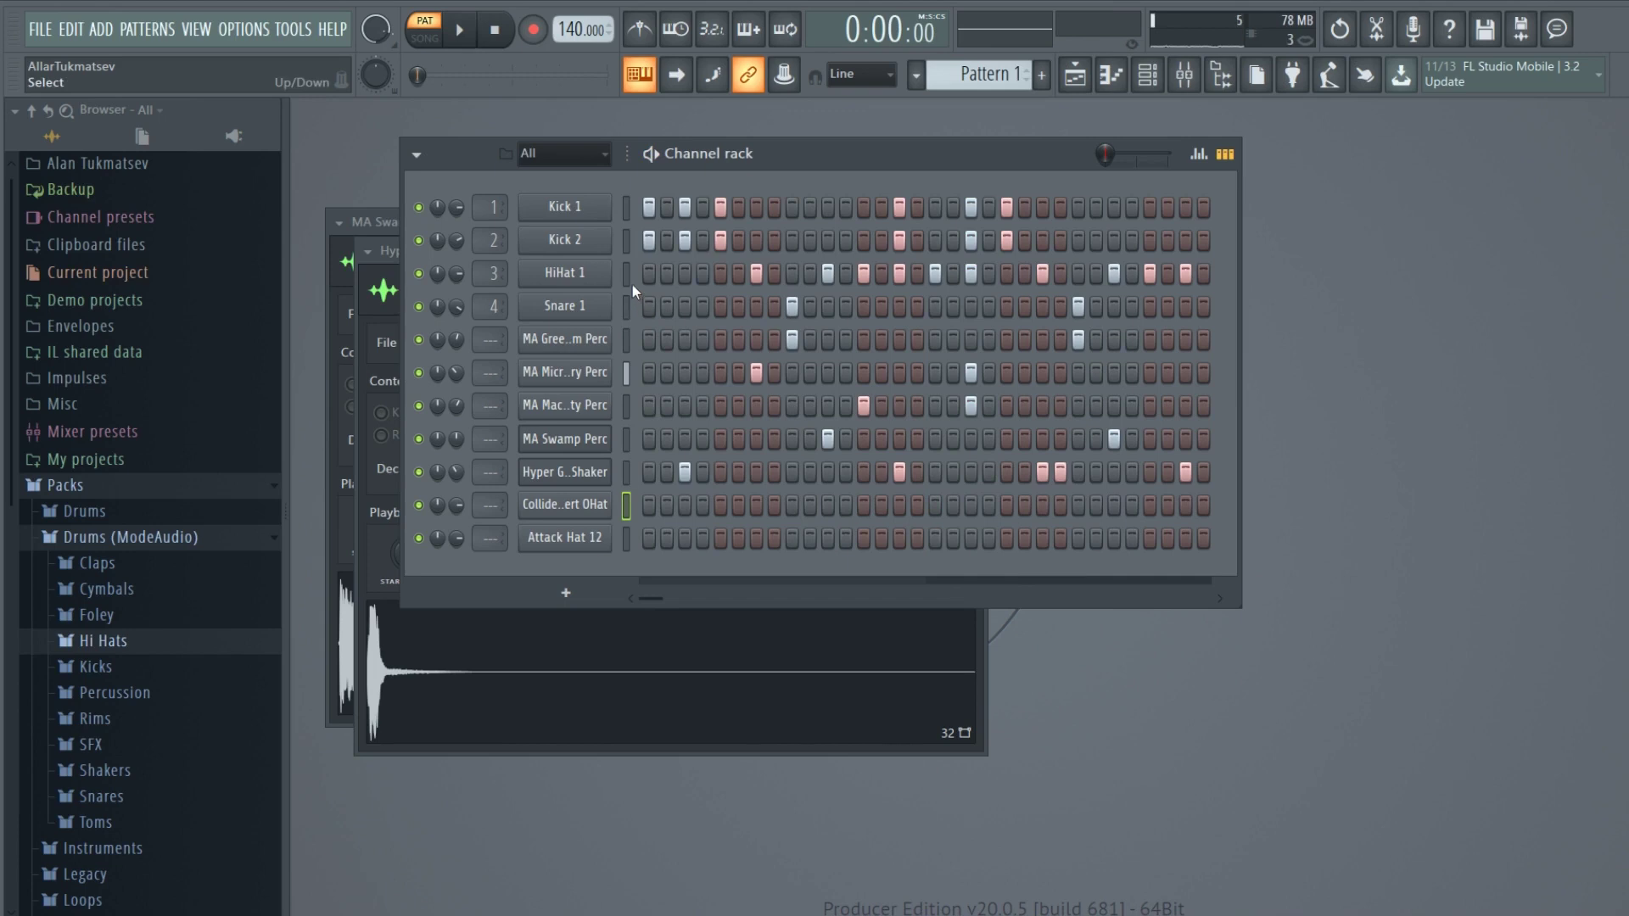
key(ctrl+v)
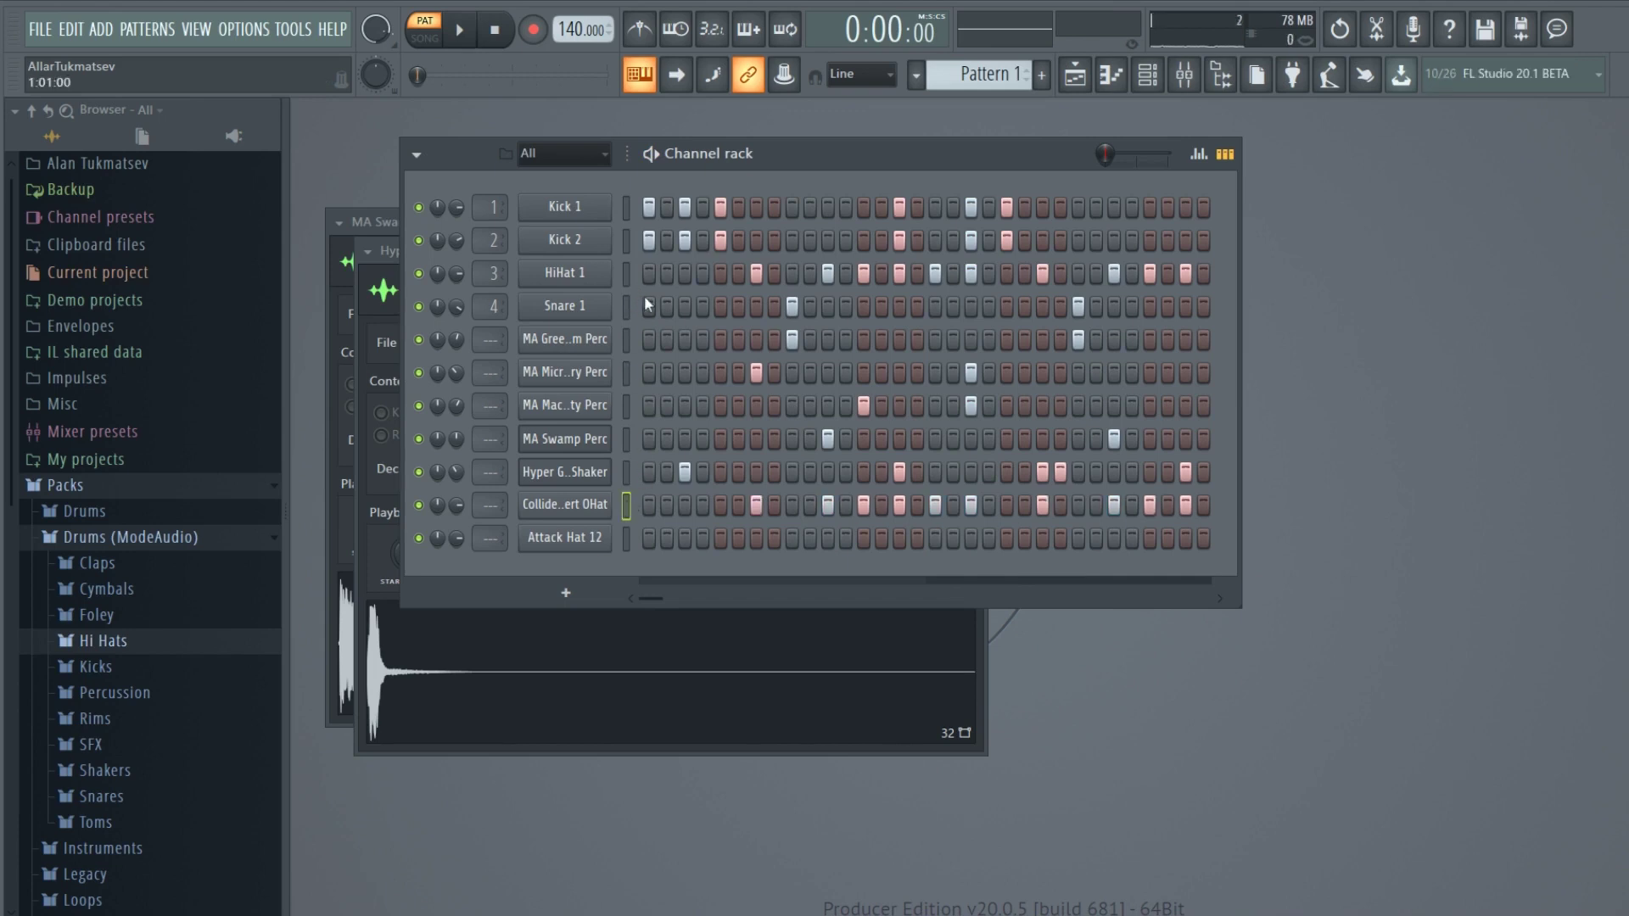
Move the open hat channel up the channel rack to sit directly beneath HiHat 1.
click(627, 270)
key(alt+Up)
key(alt+Up)
key(alt+Up)
key(alt+Up)
key(alt+Up)
key(alt+Up)
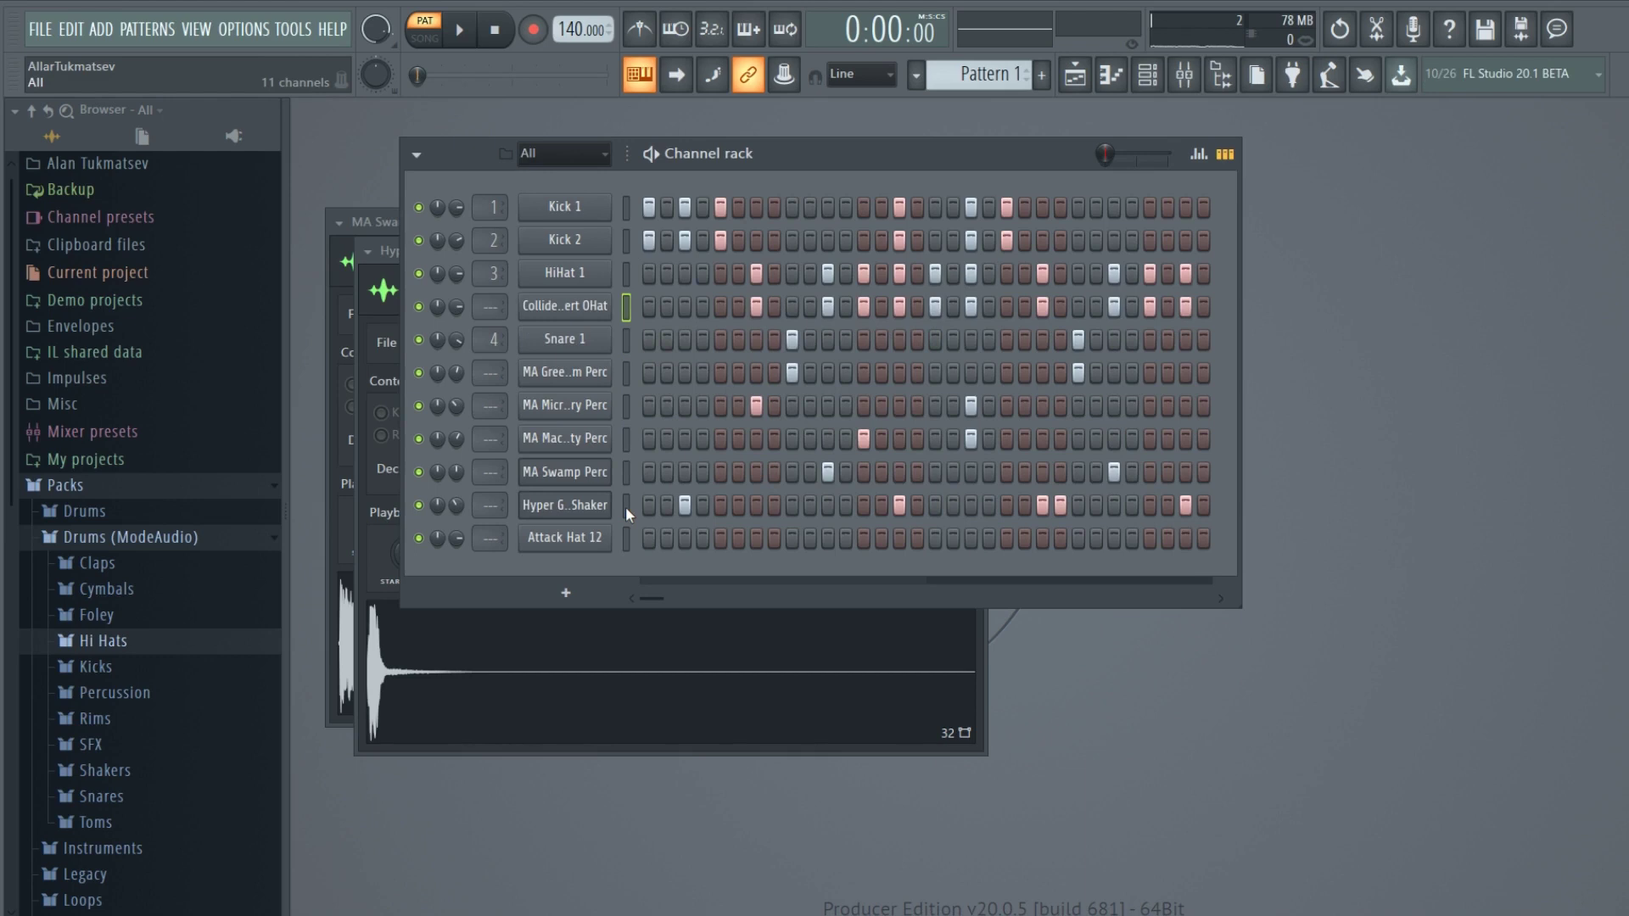
key(alt+Down)
key(alt+Down)
key(alt+Down)
key(alt+Down)
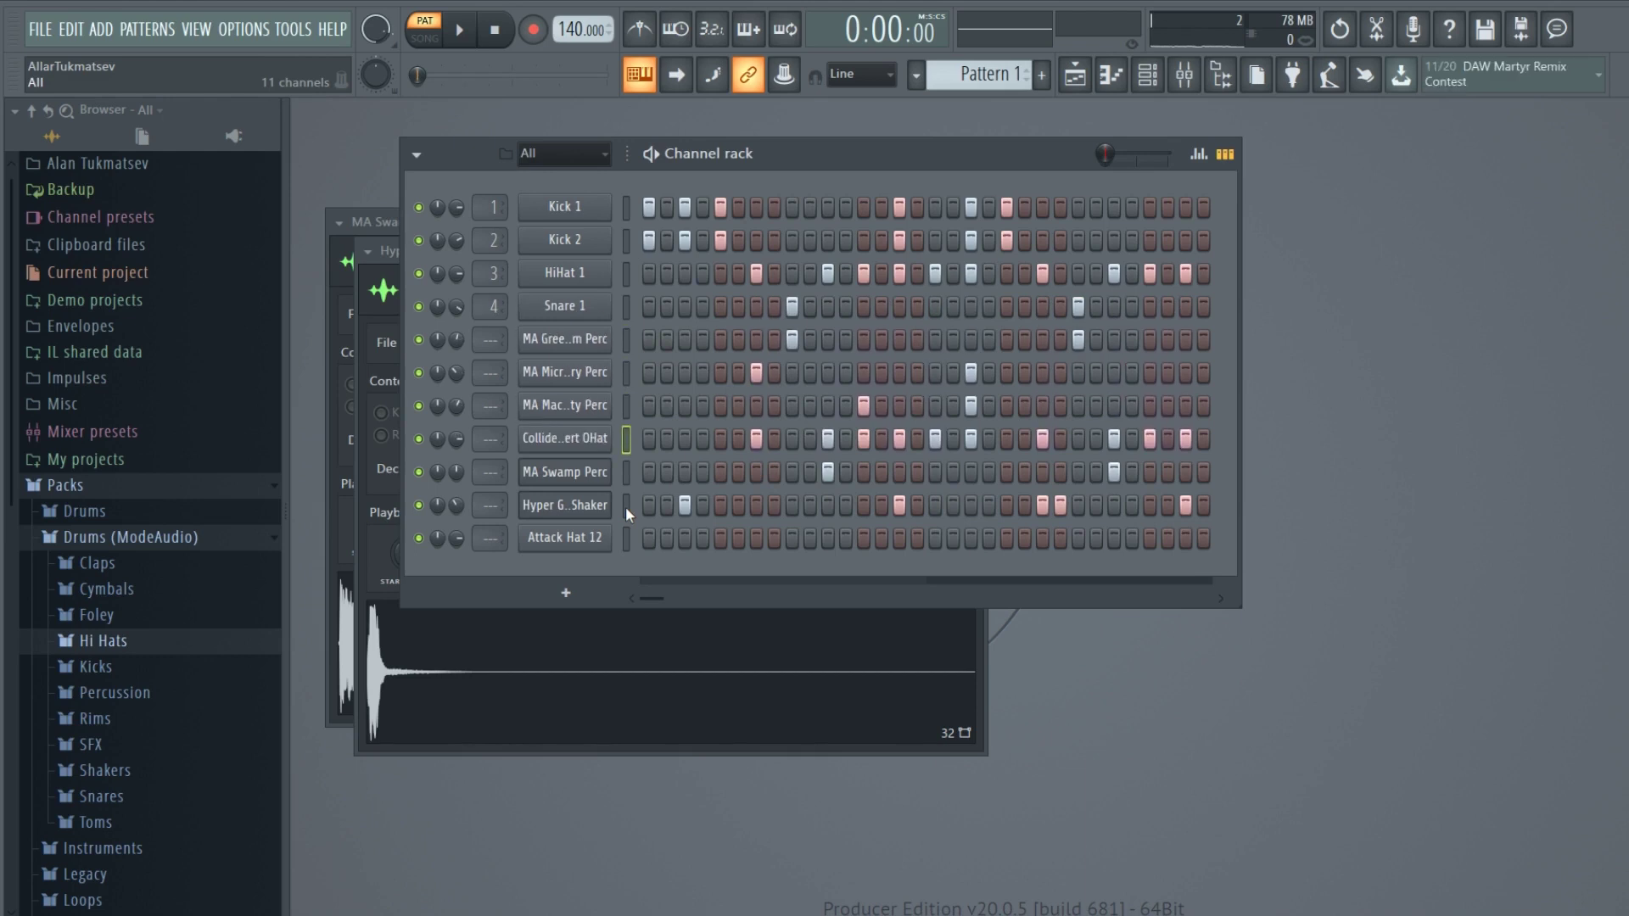
key(alt+Up)
key(alt+Up)
key(alt+Up)
key(alt+Up)
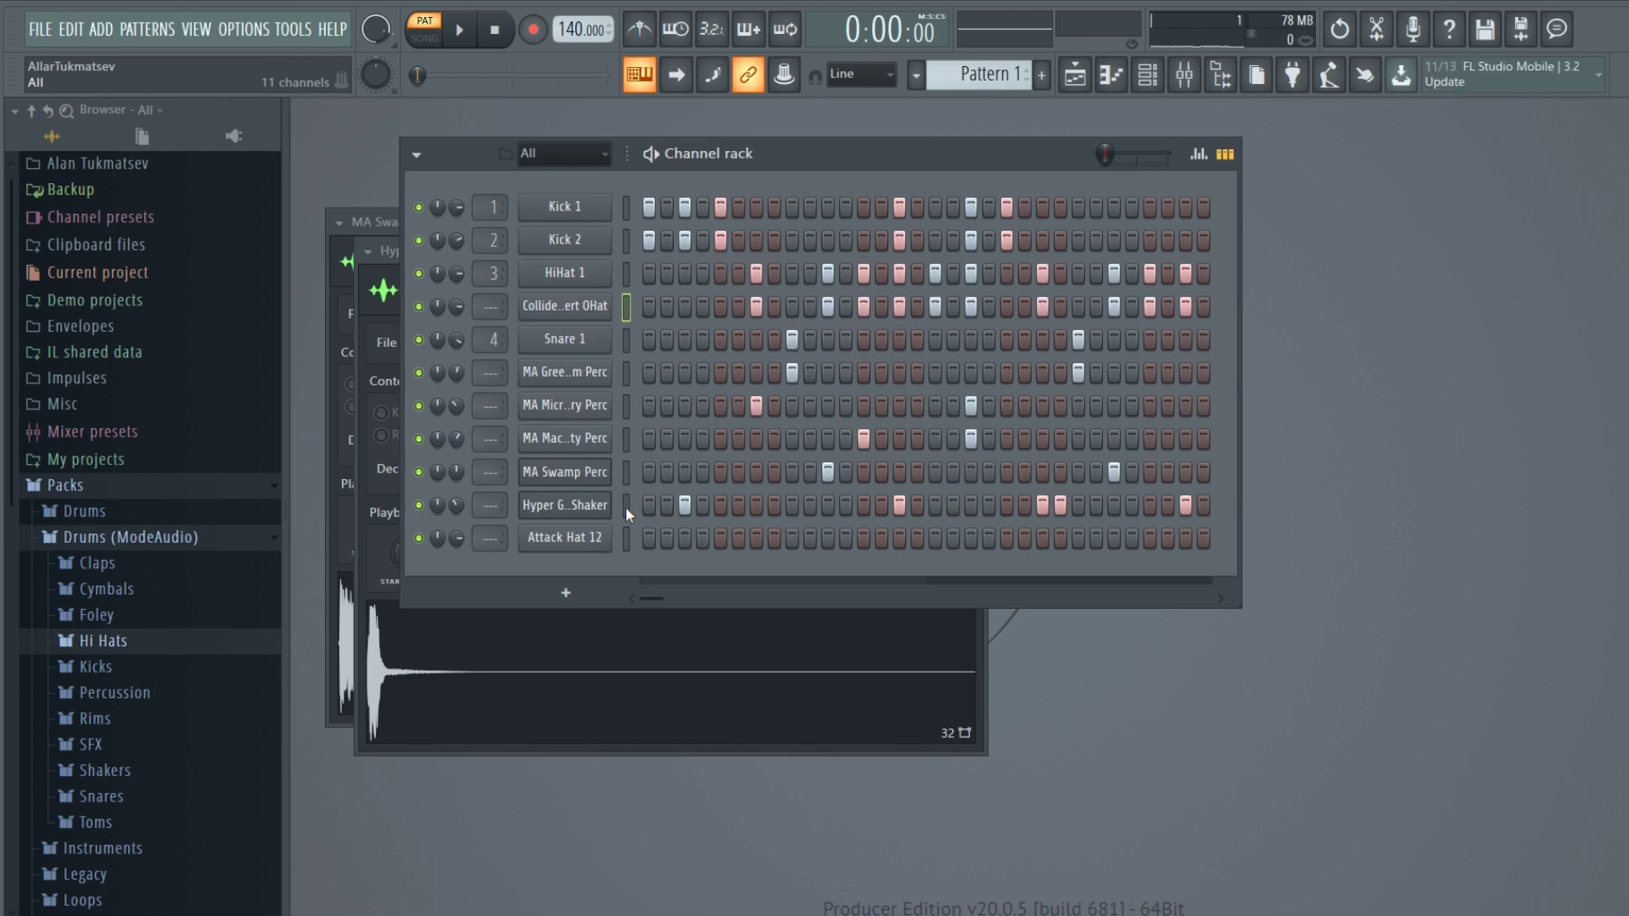
Compare the beat with the open hat muted and unmuted, and set its channel volume to about 55%.
key(space)
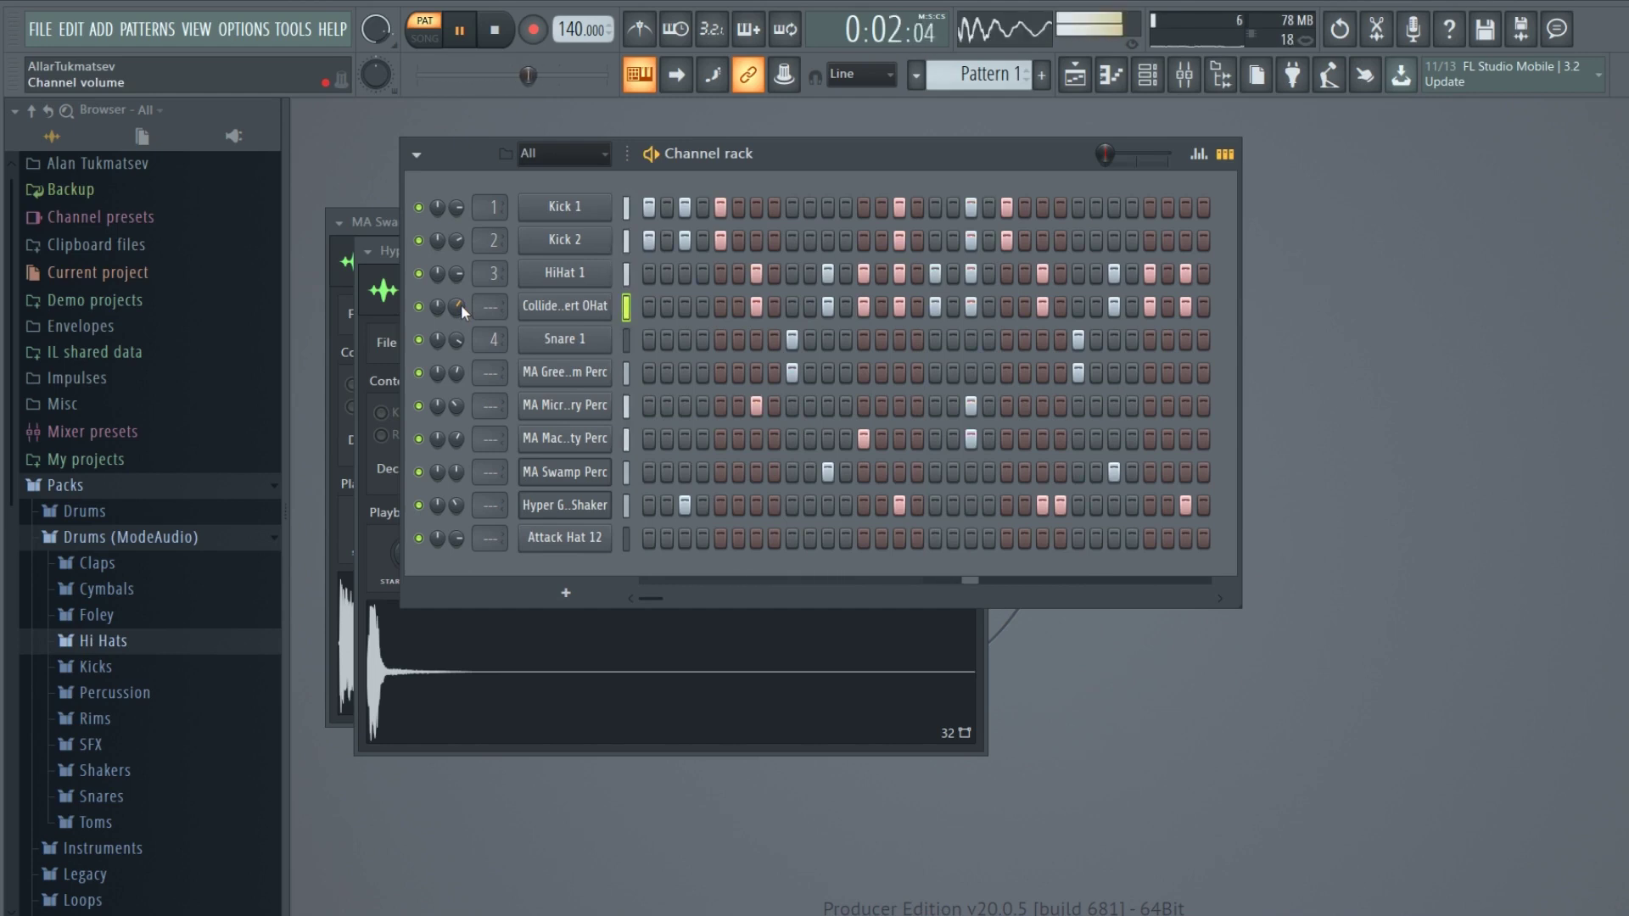
click(419, 307)
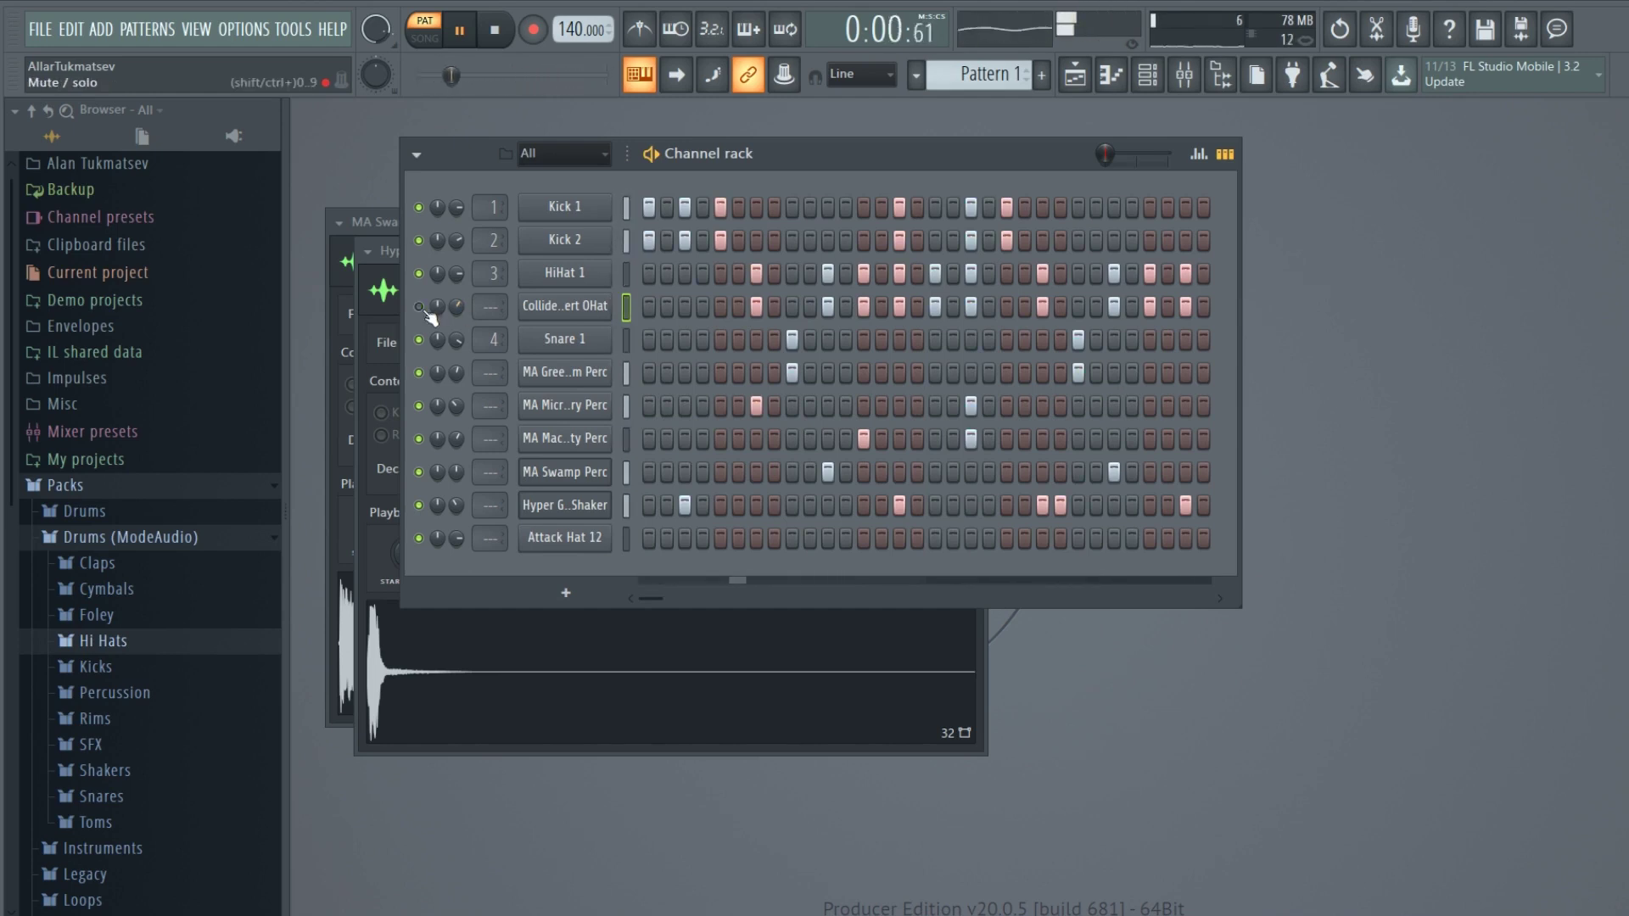
key(space)
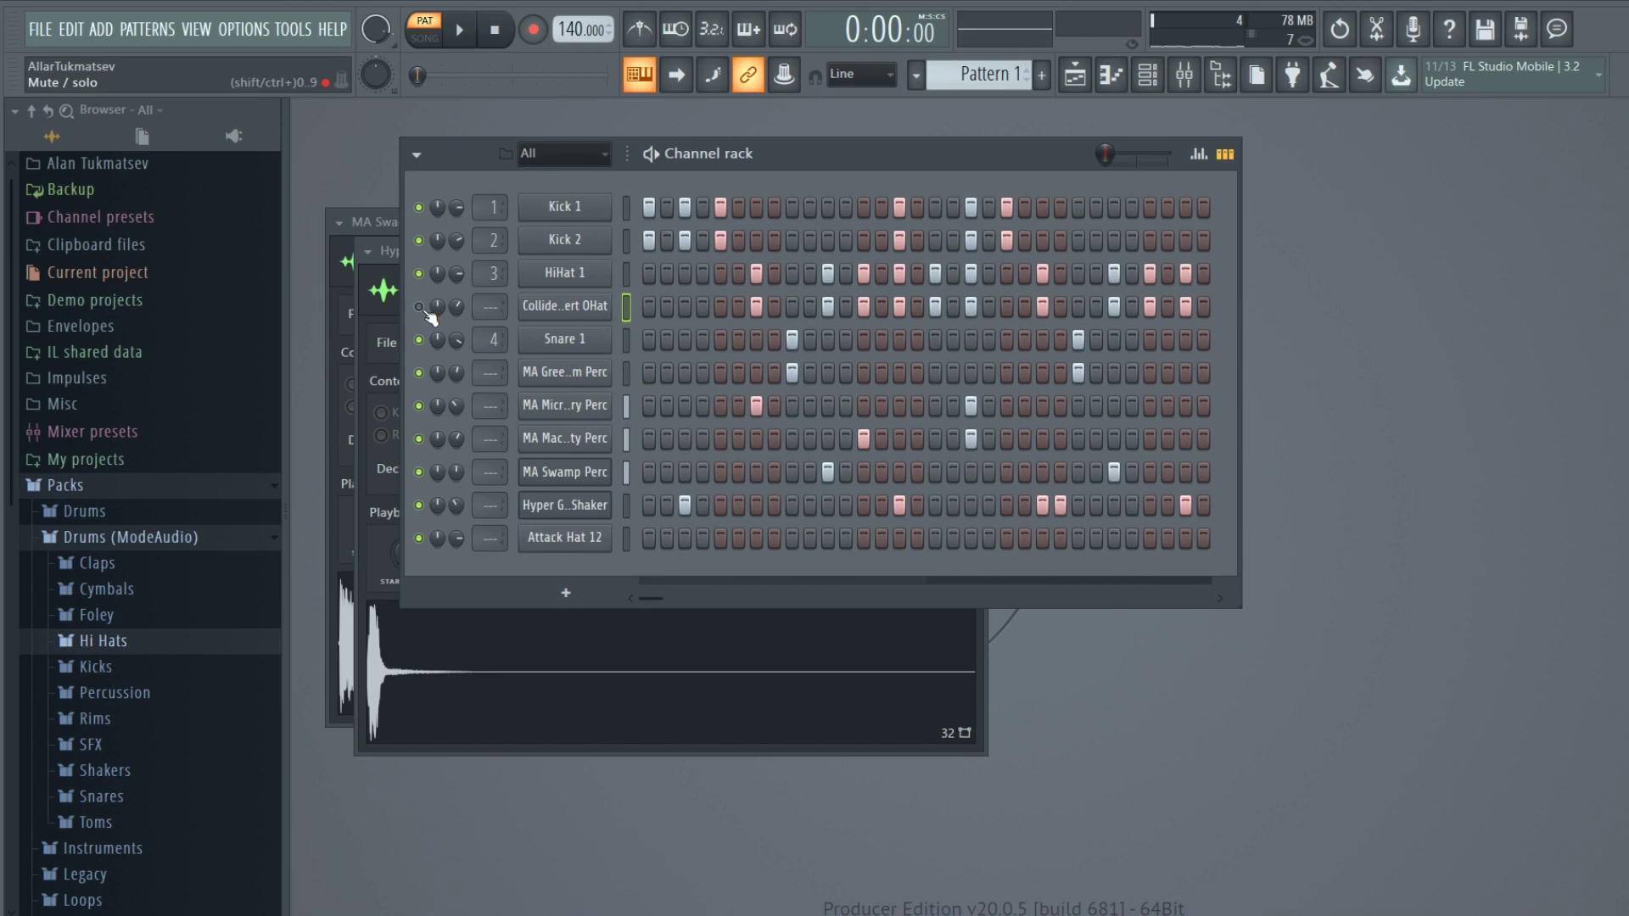
key(space)
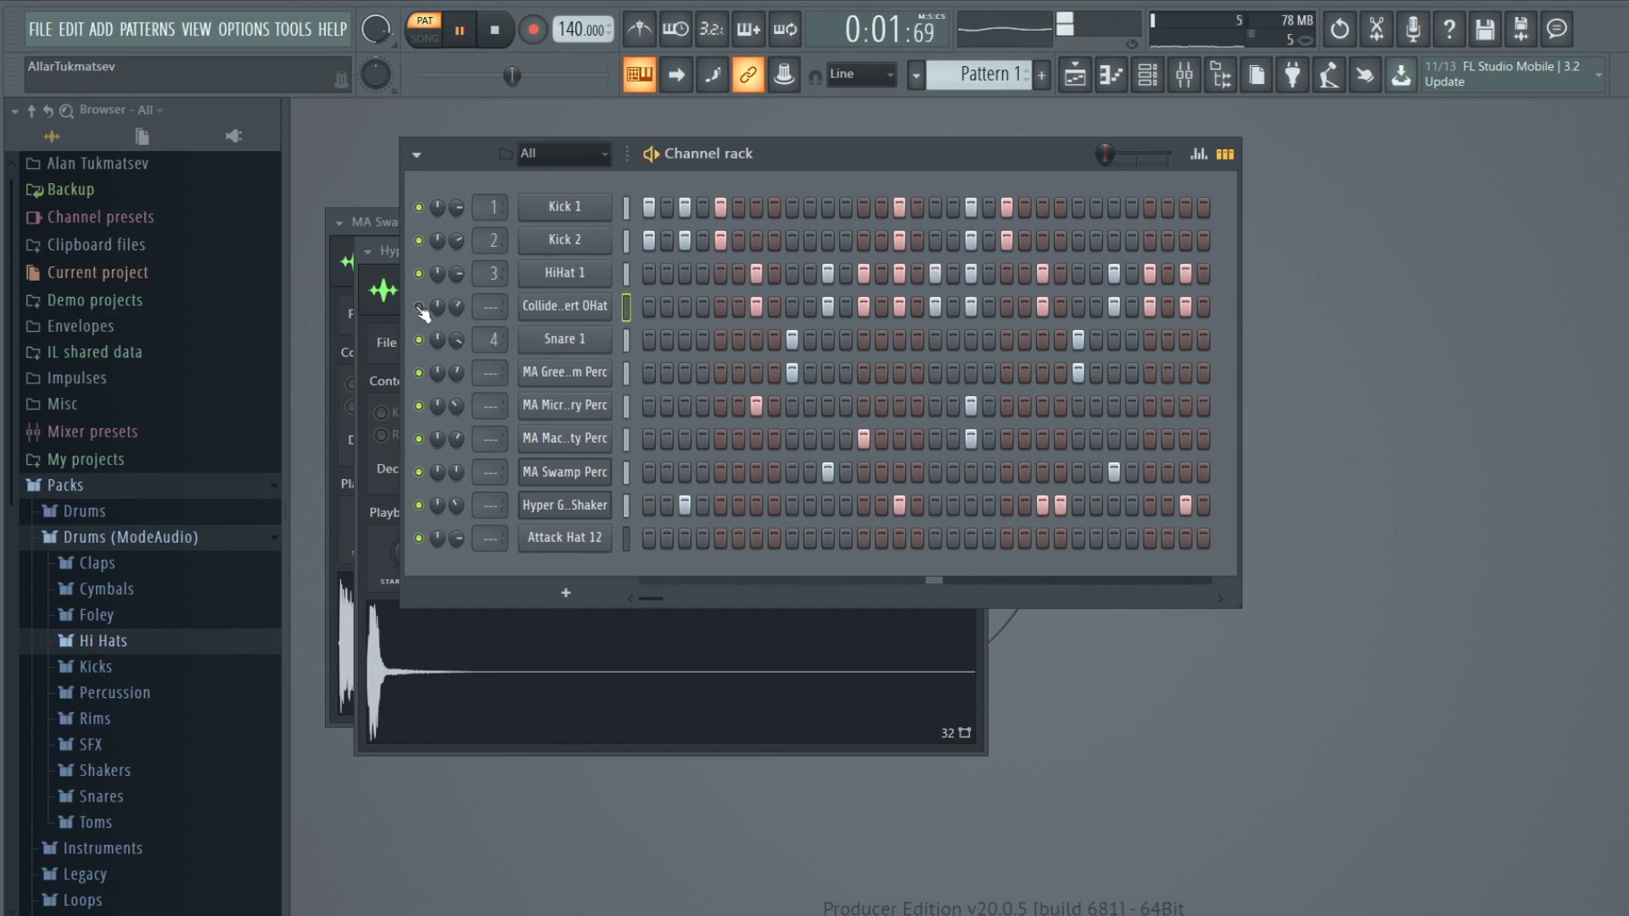
key(space)
key(space)
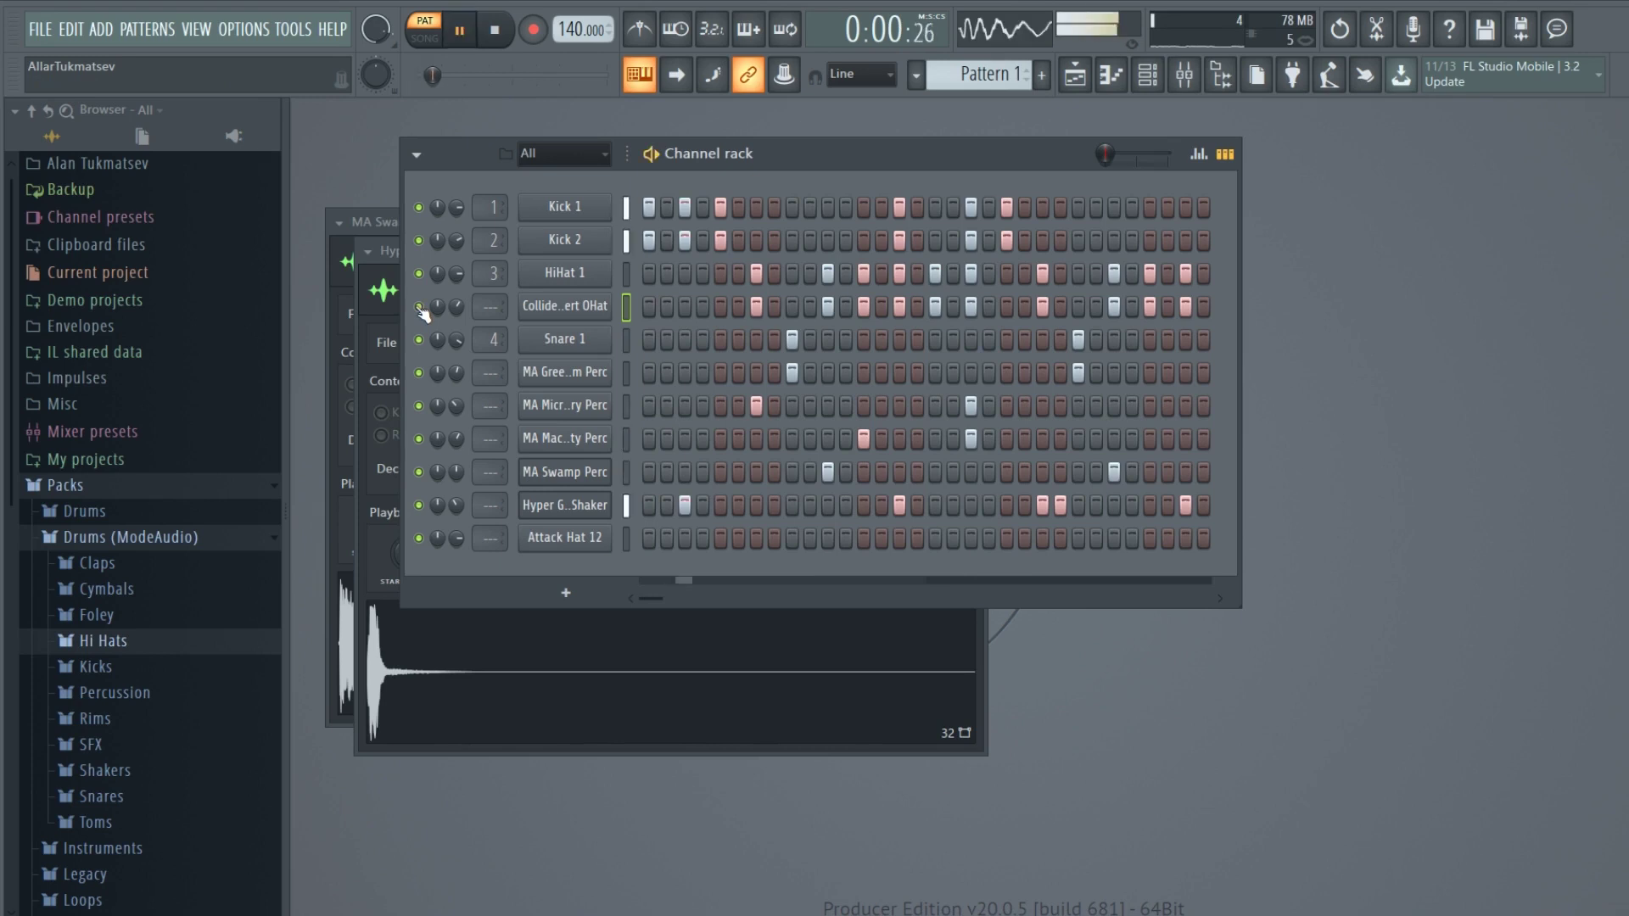
drag(440, 307, 440, 285)
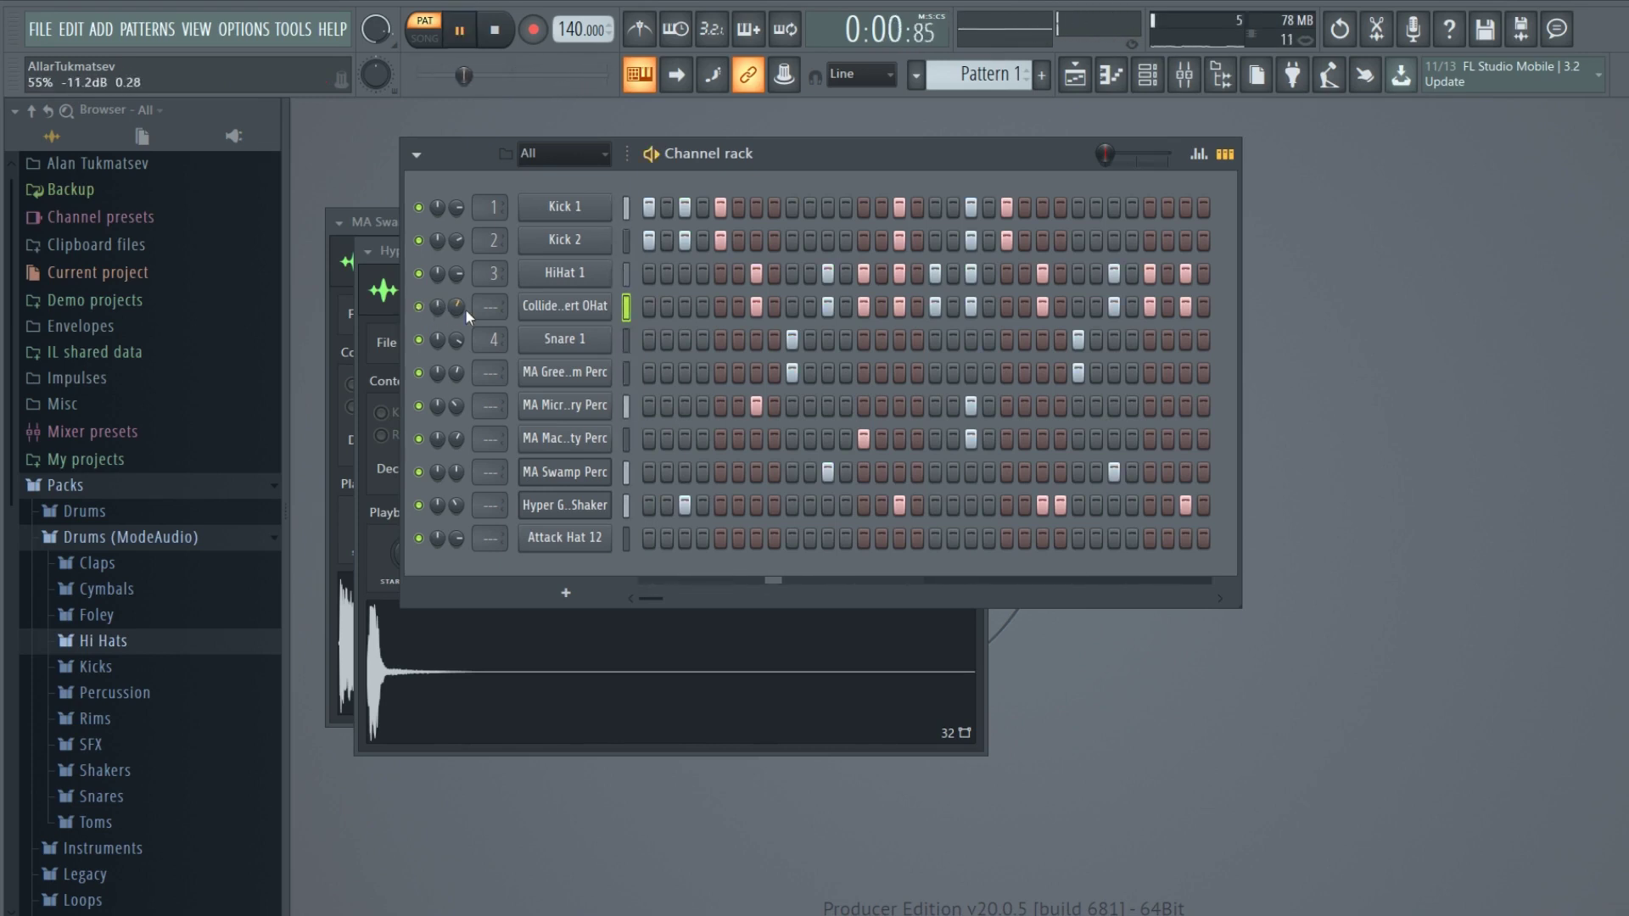
Close the Hyper GoldenDays Shaker sampler window and stop playback.
click(369, 251)
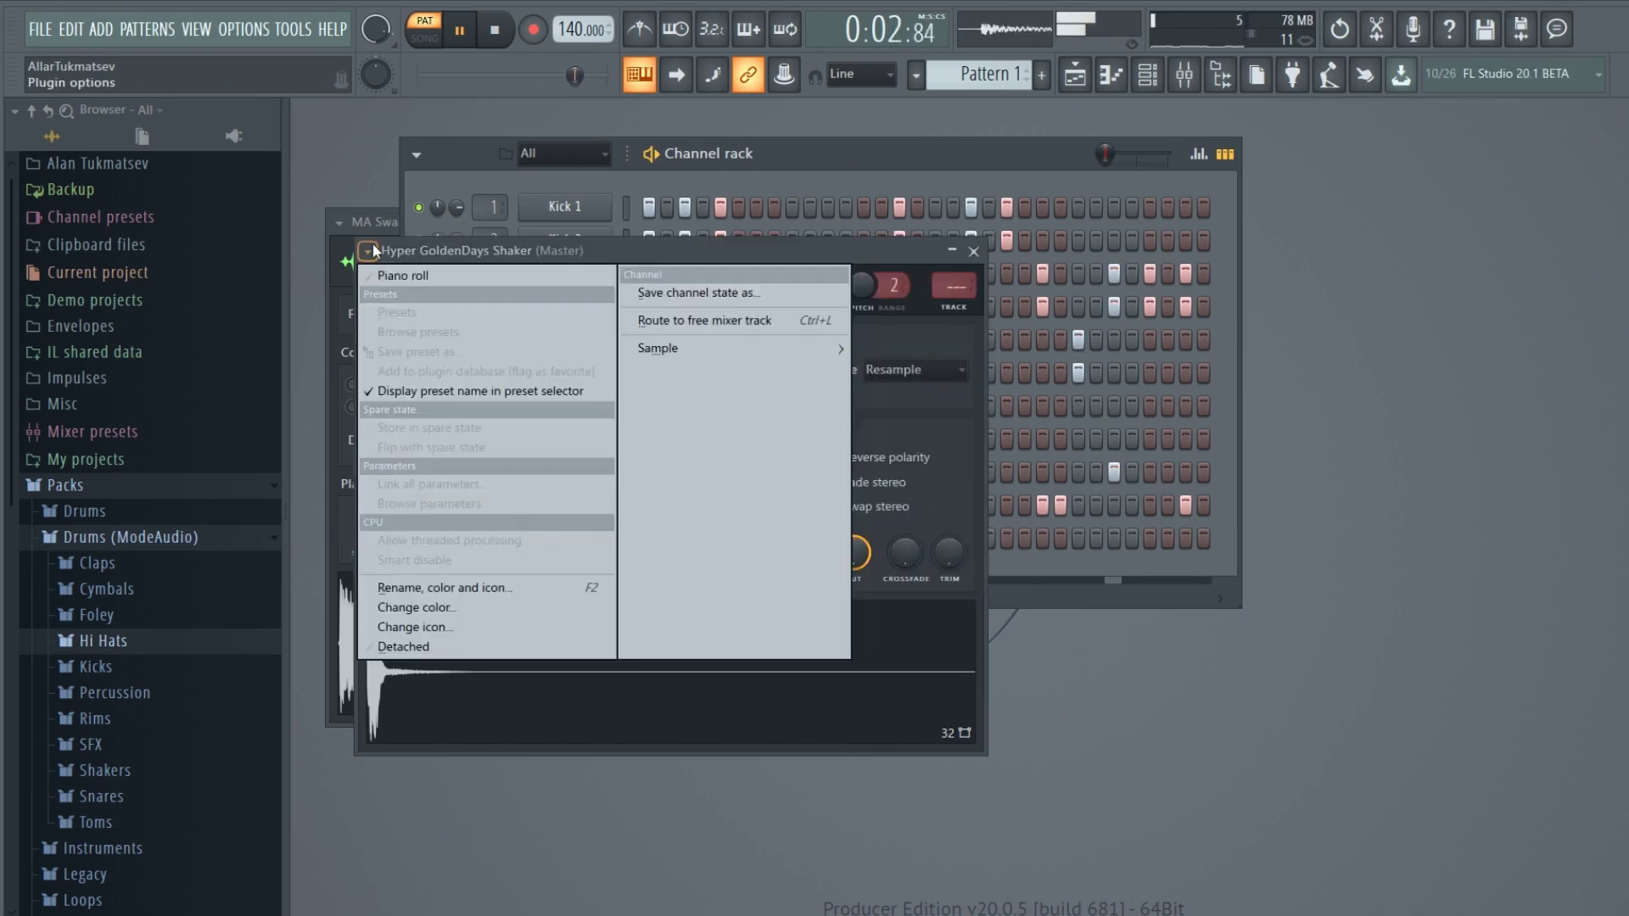
click(896, 255)
click(974, 251)
key(space)
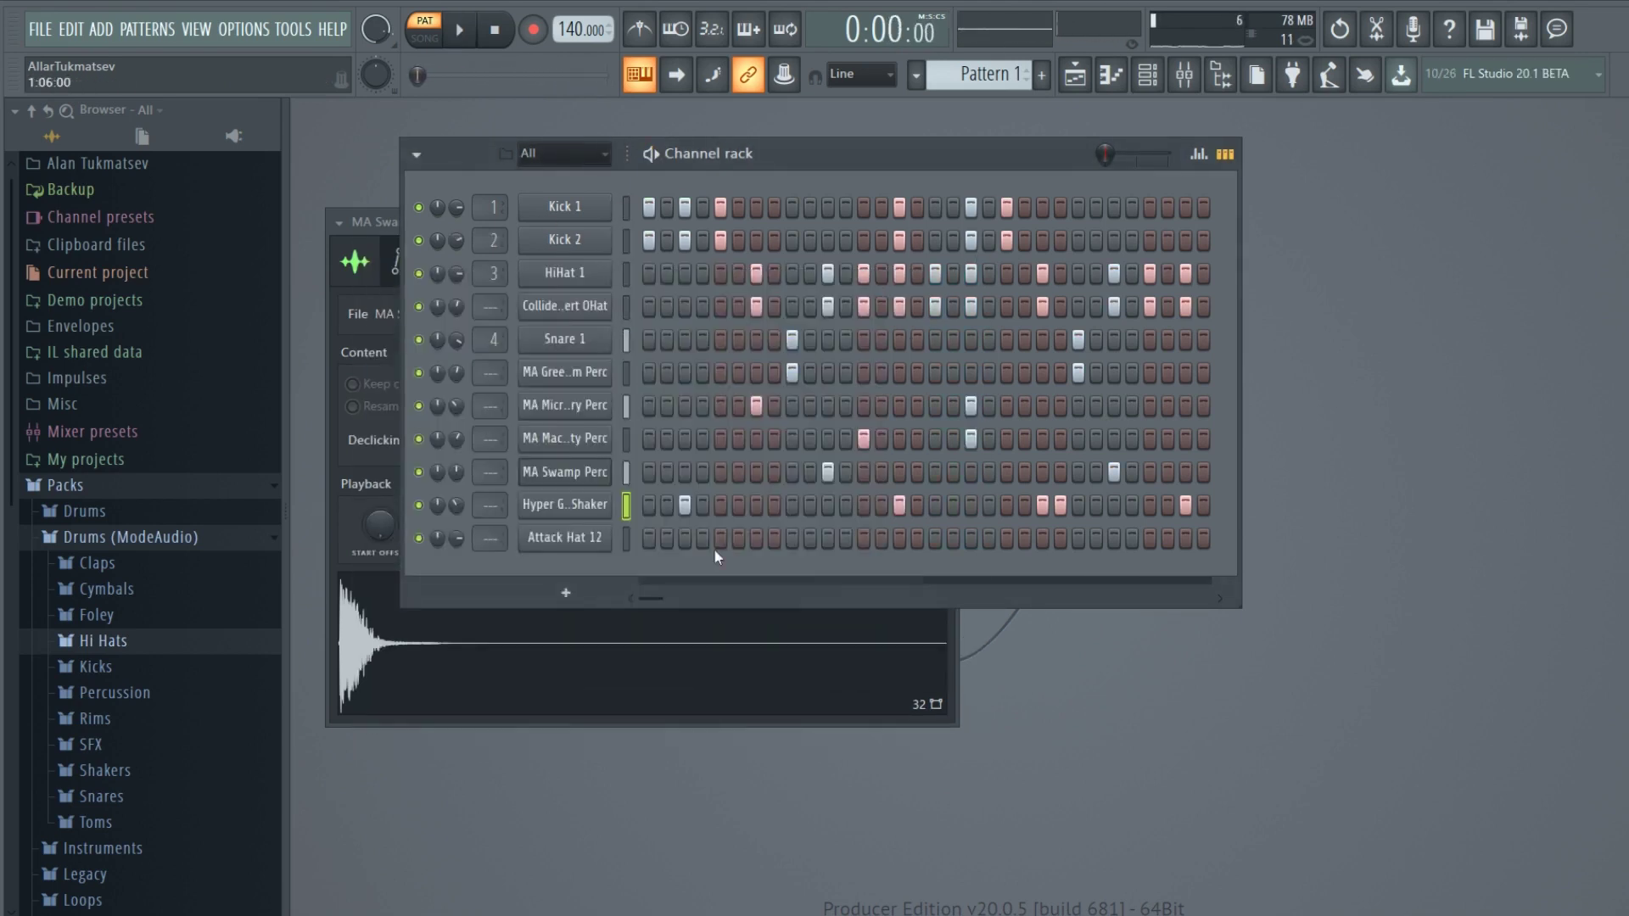
Place Attack Hat 12 hits on steps 13 and 29 after trying step 11 during playback.
click(629, 534)
click(826, 539)
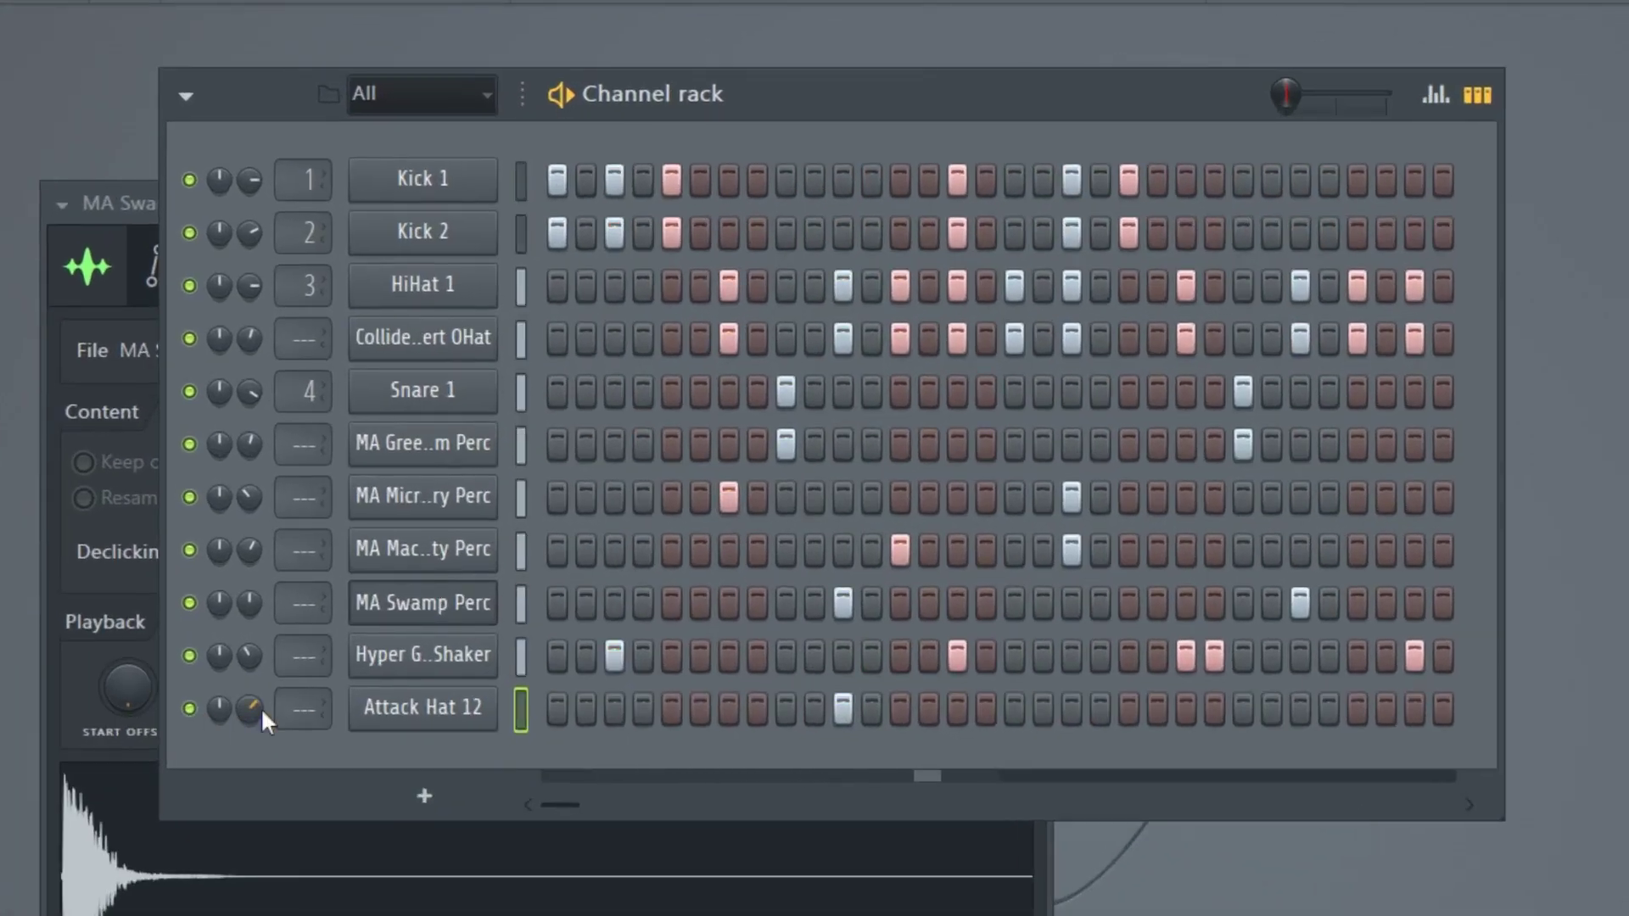
click(843, 709)
click(900, 708)
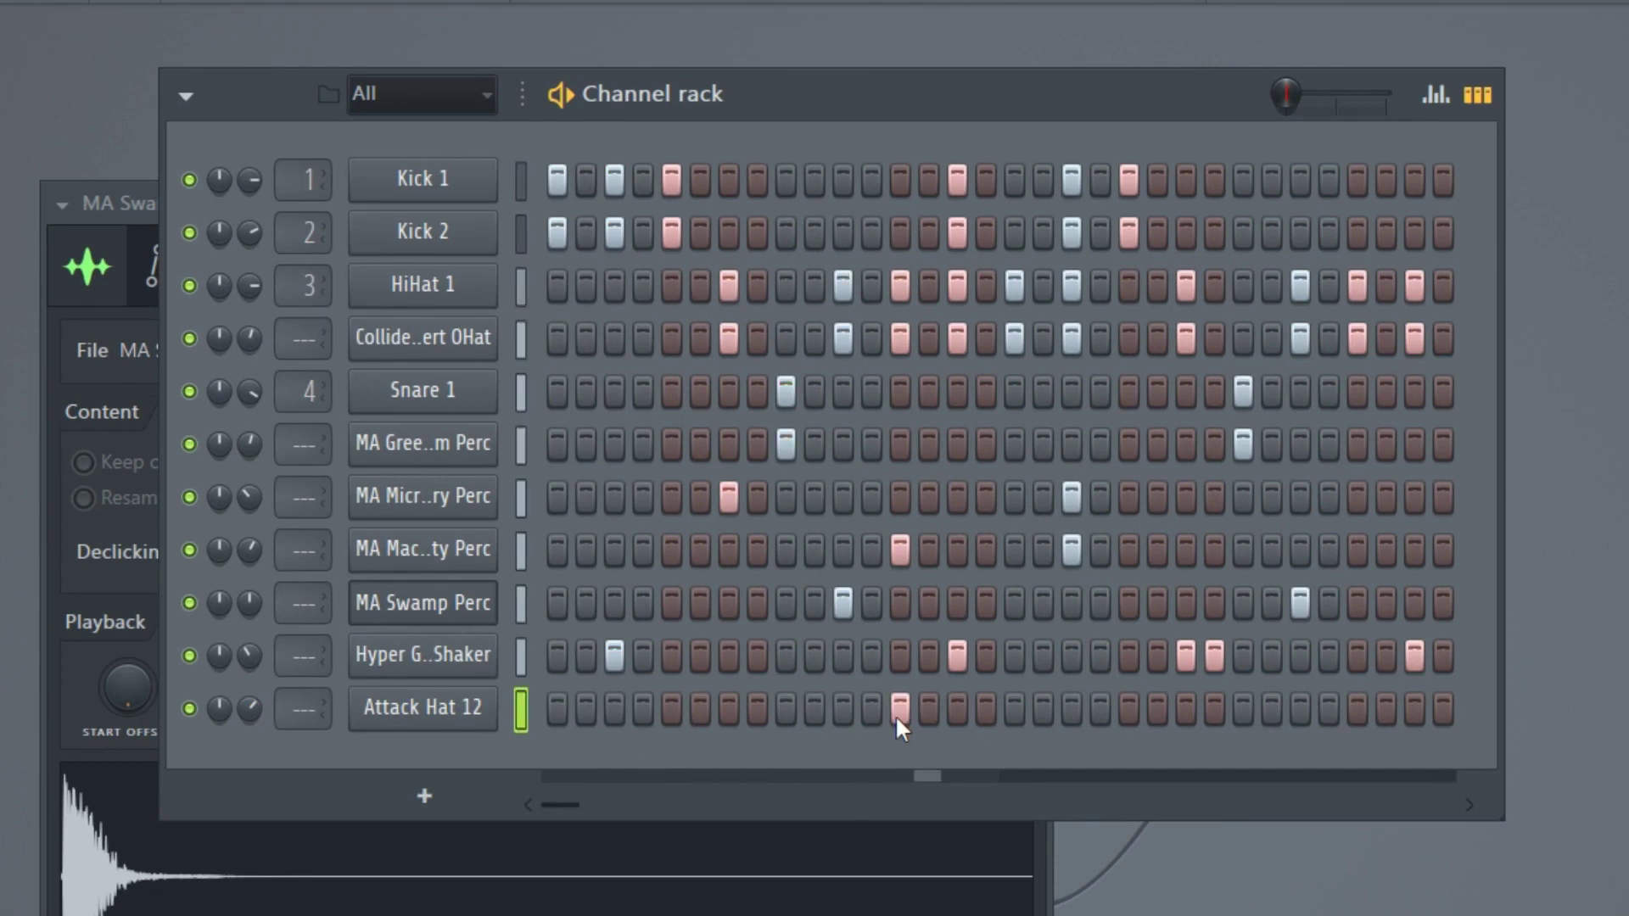
click(1386, 708)
click(1378, 711)
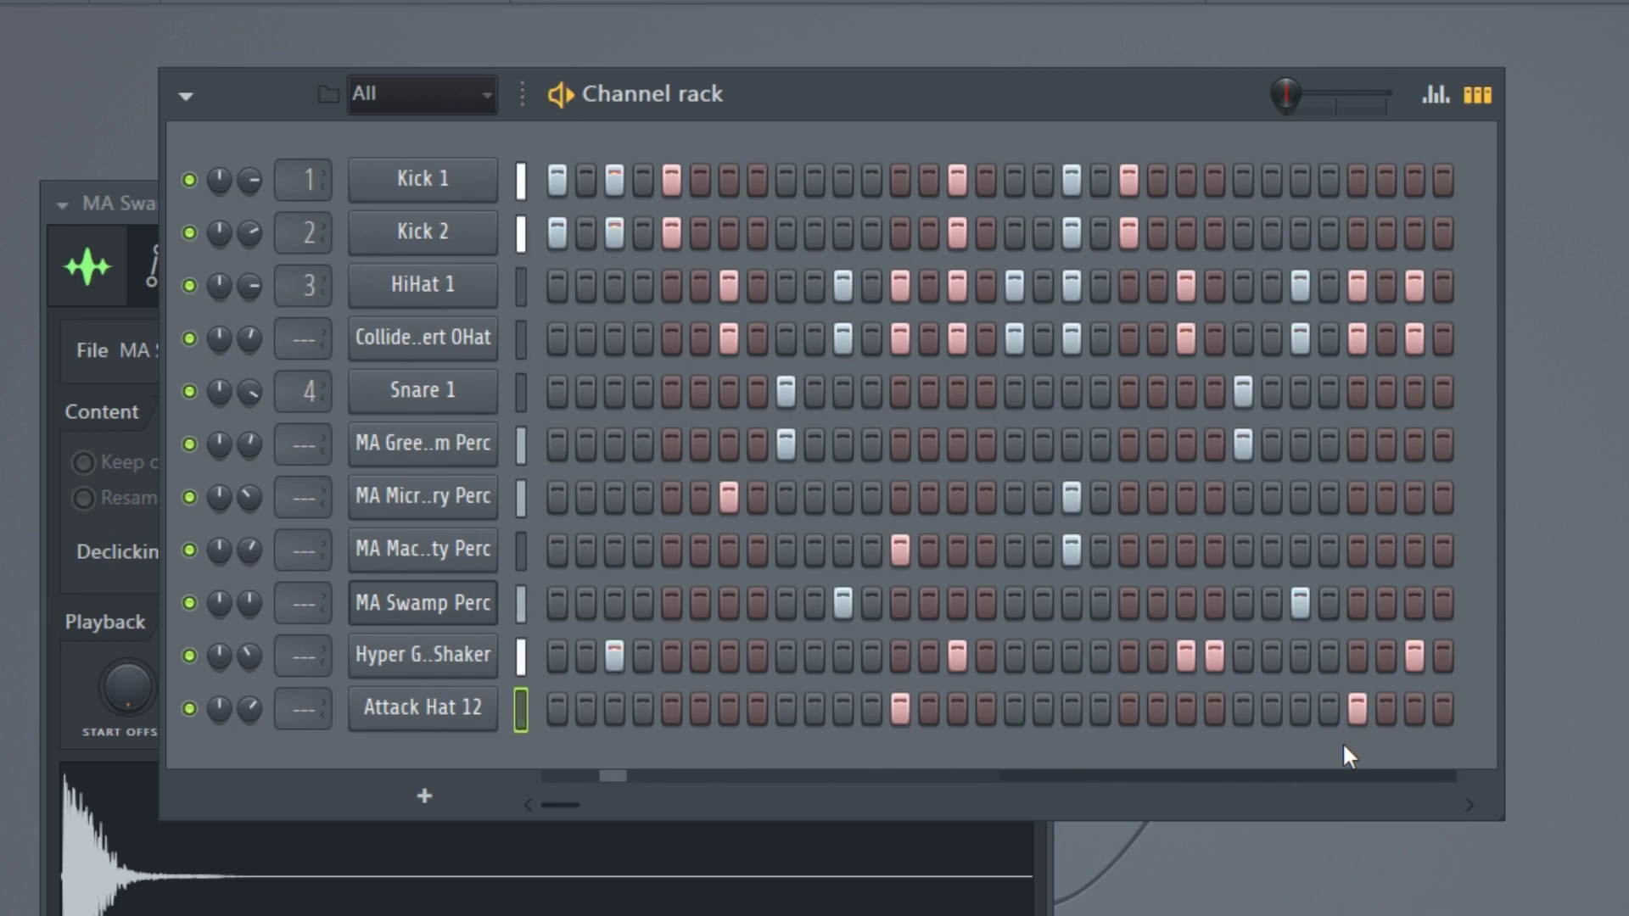
Close the MA Swamp Perc sampler window and shift the channel rack slightly.
click(86, 200)
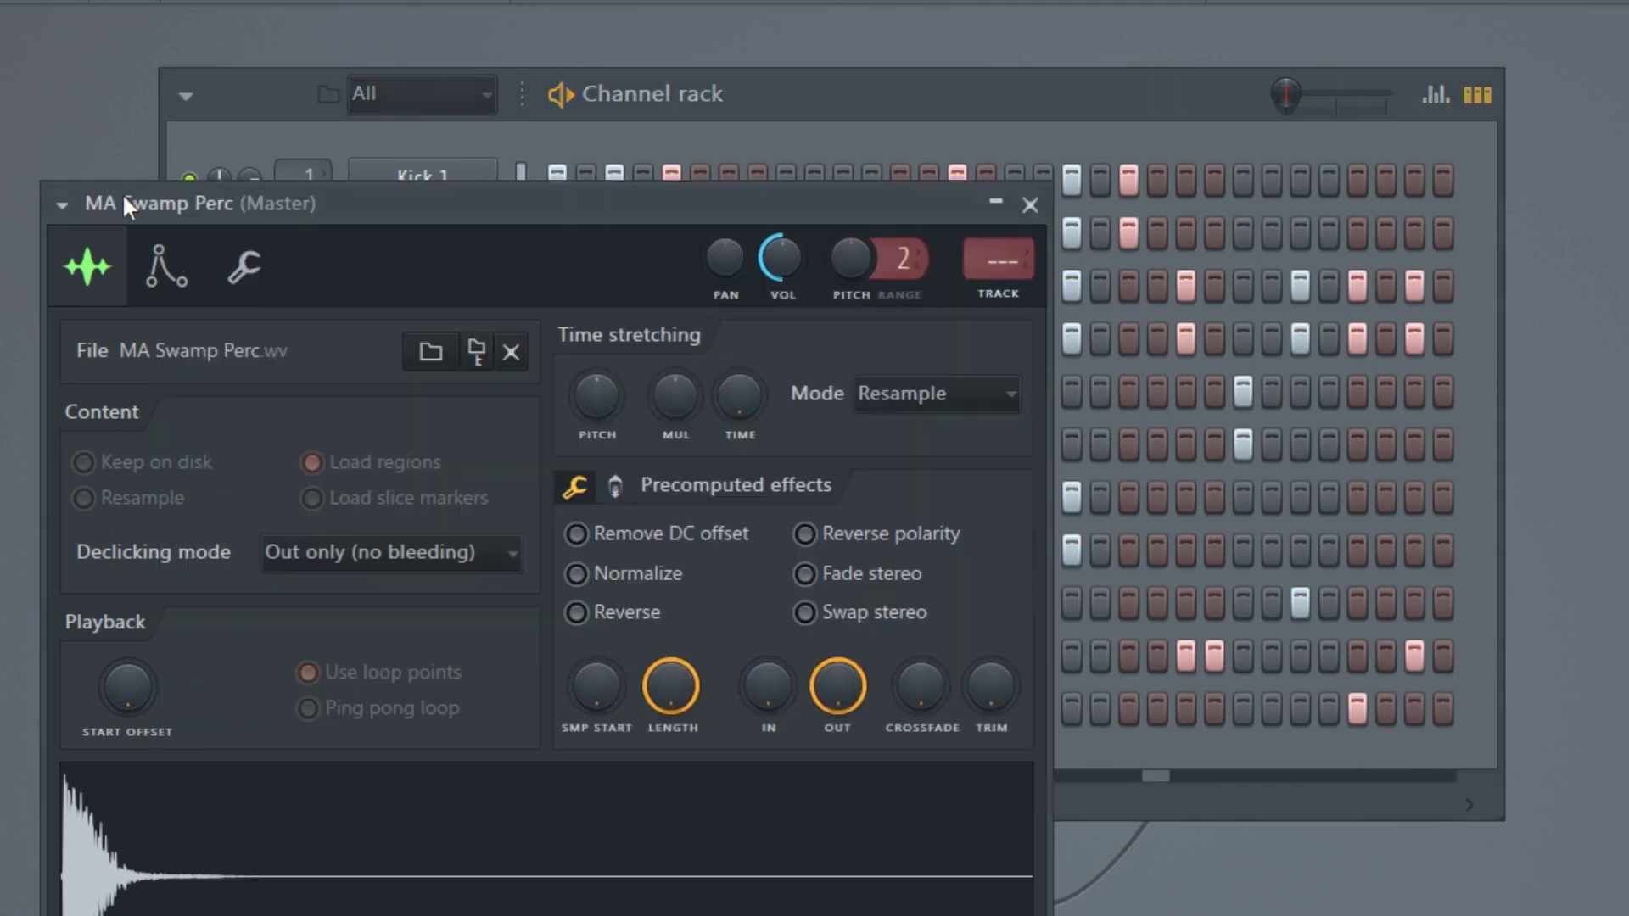
click(1028, 203)
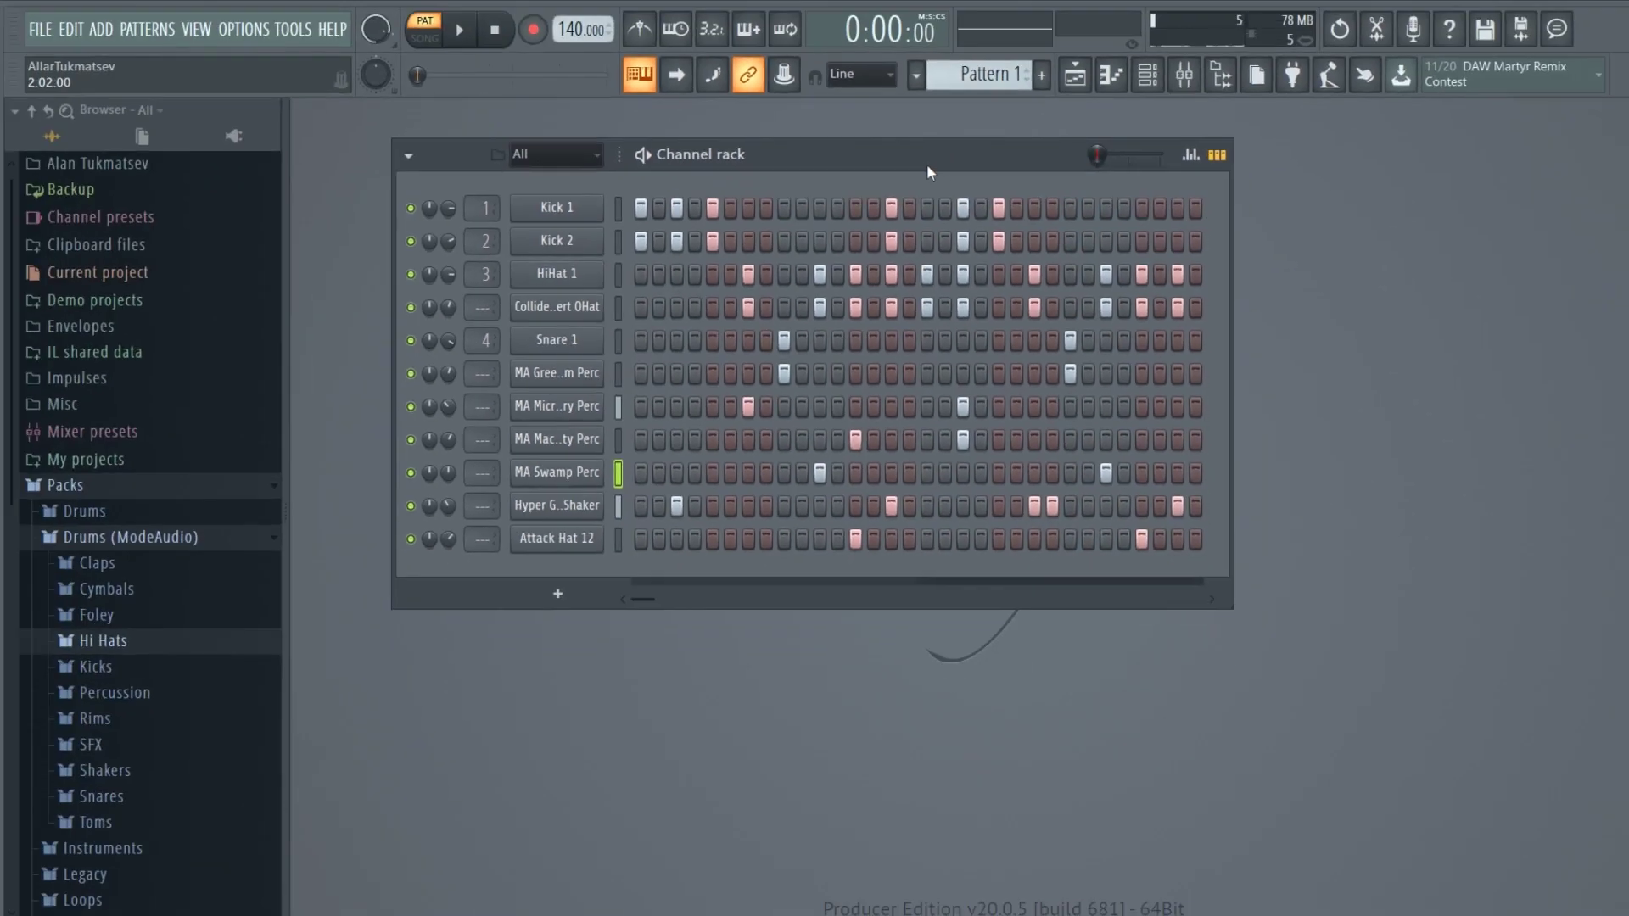
mouse_move(927, 167)
mouse_down()
mouse_move(910, 167)
mouse_move(935, 173)
mouse_up()
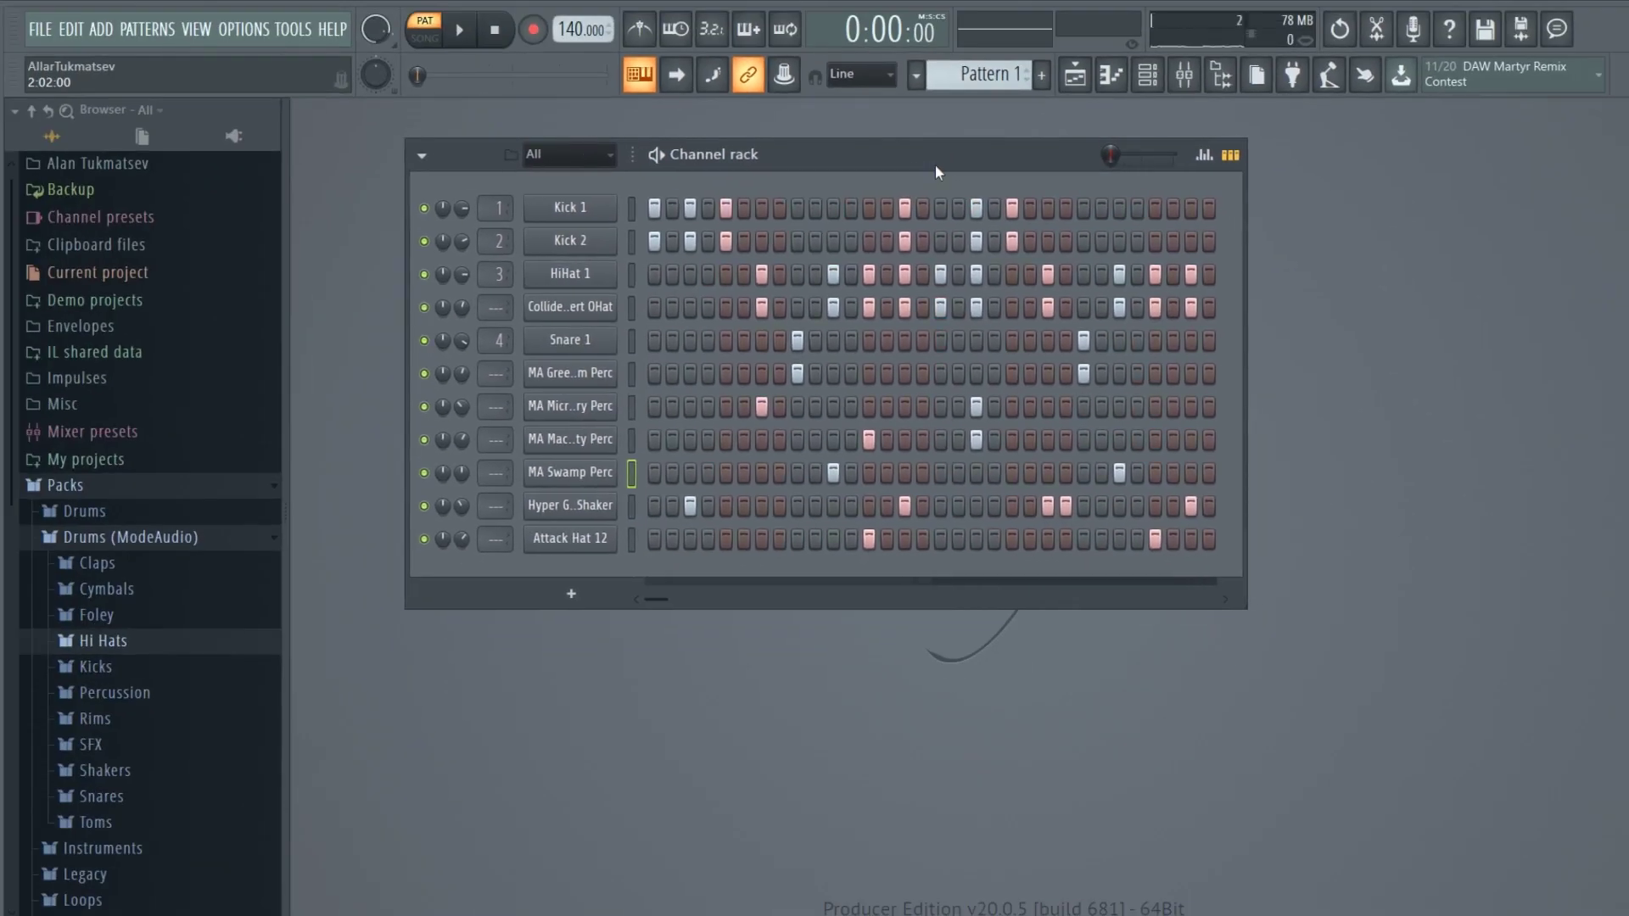
Examine HiHat 1's note velocities in the piano roll and return to the channel rack.
right_click(544, 270)
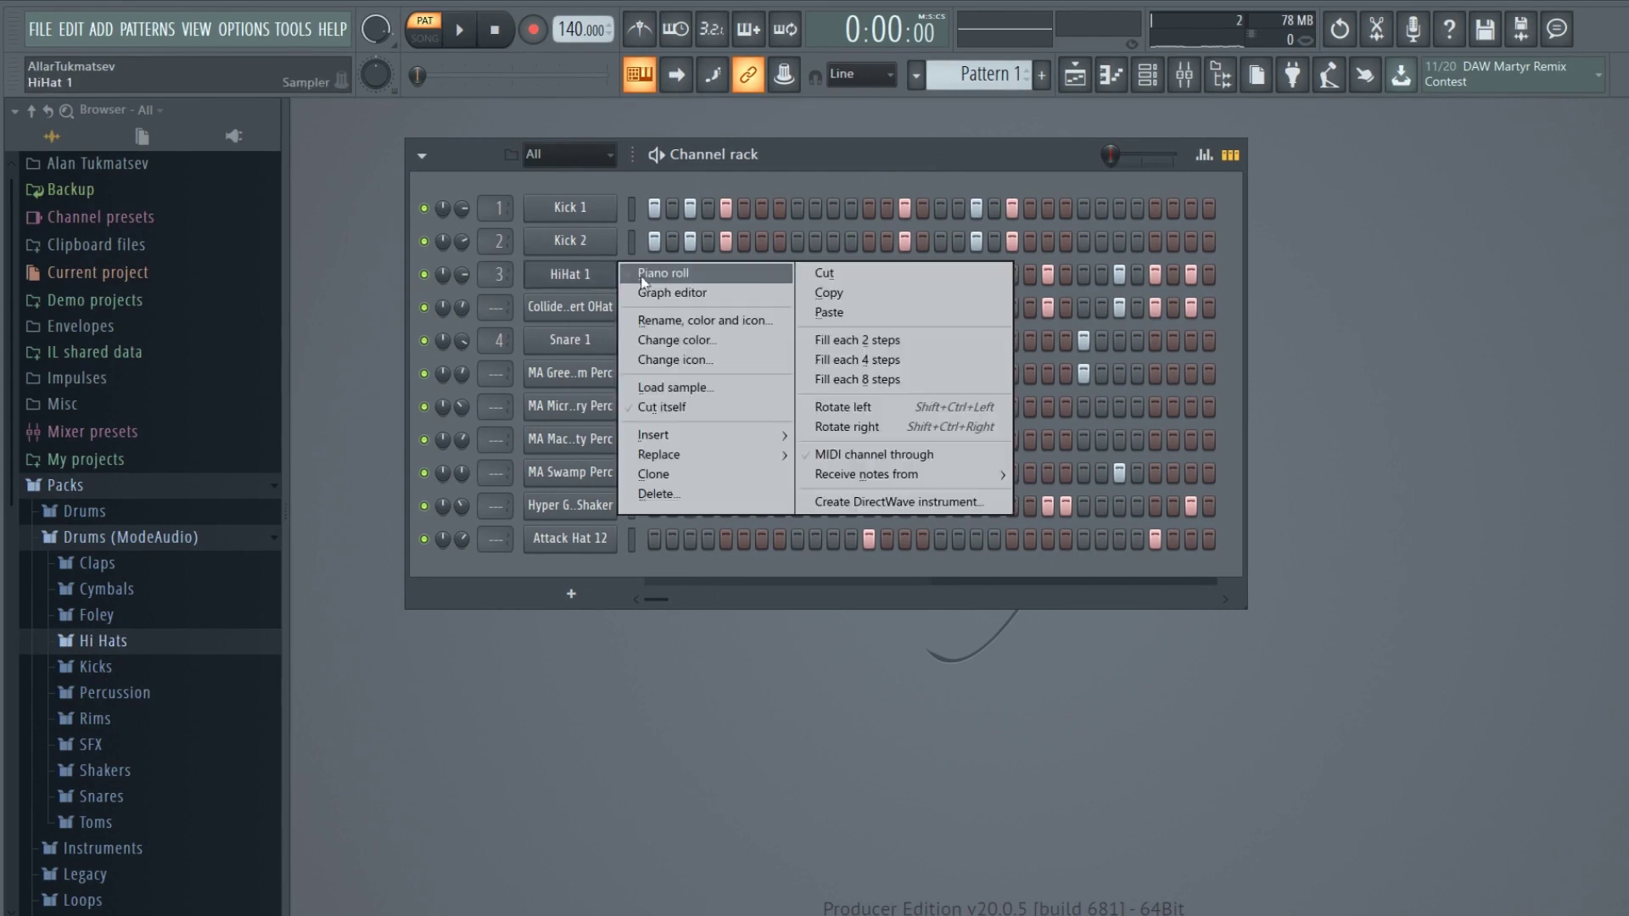
click(564, 268)
drag(624, 163, 742, 790)
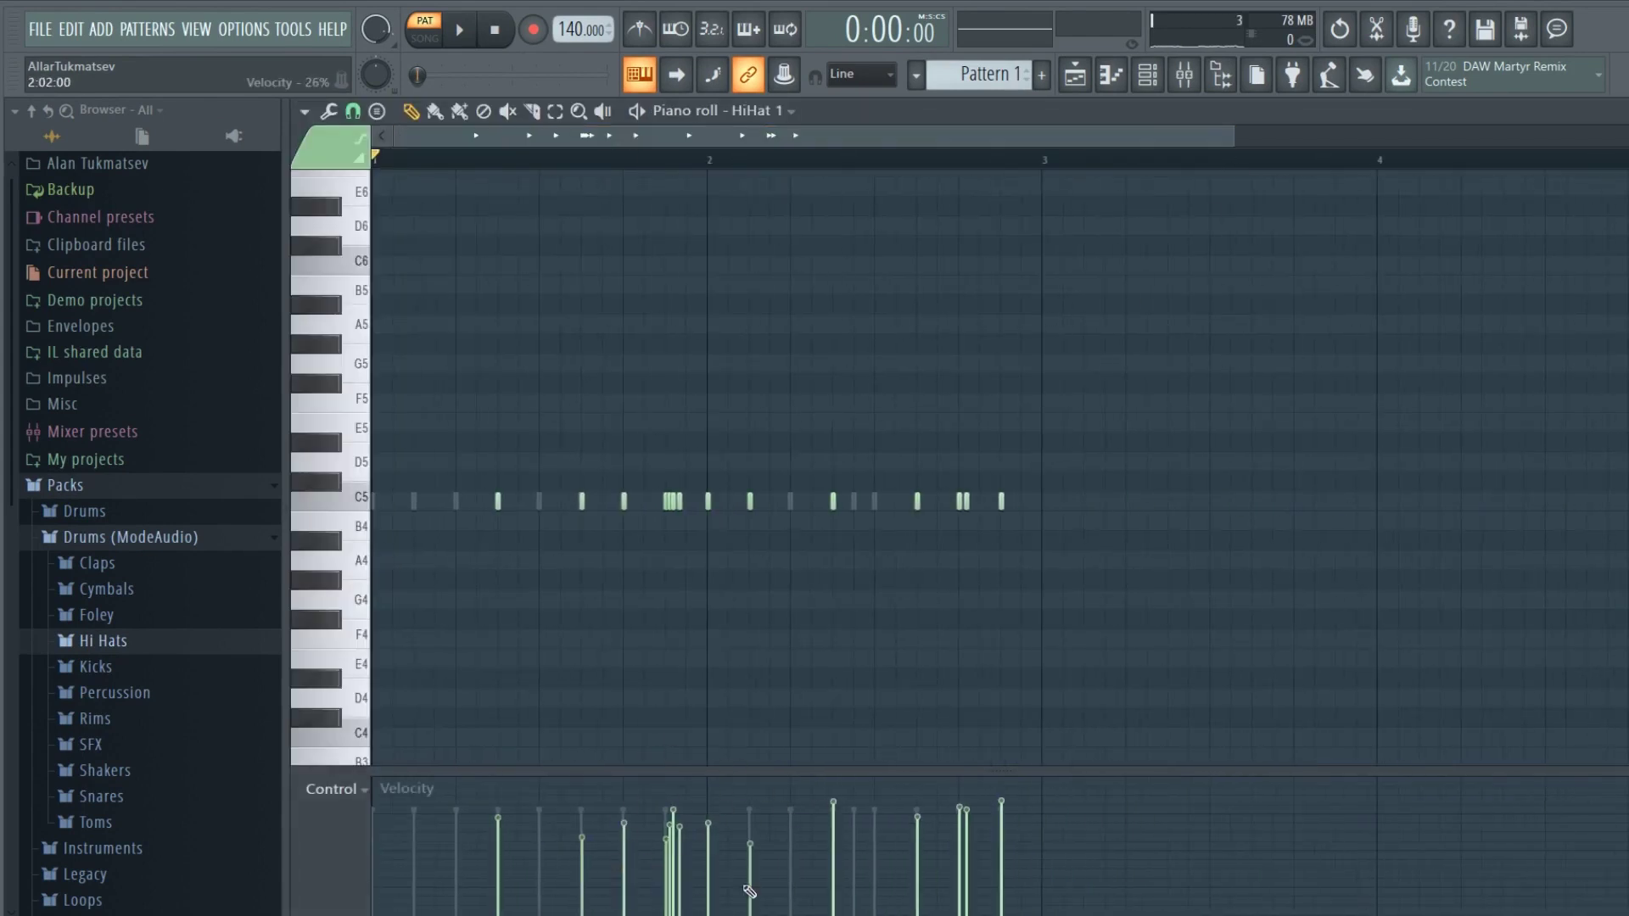
click(196, 29)
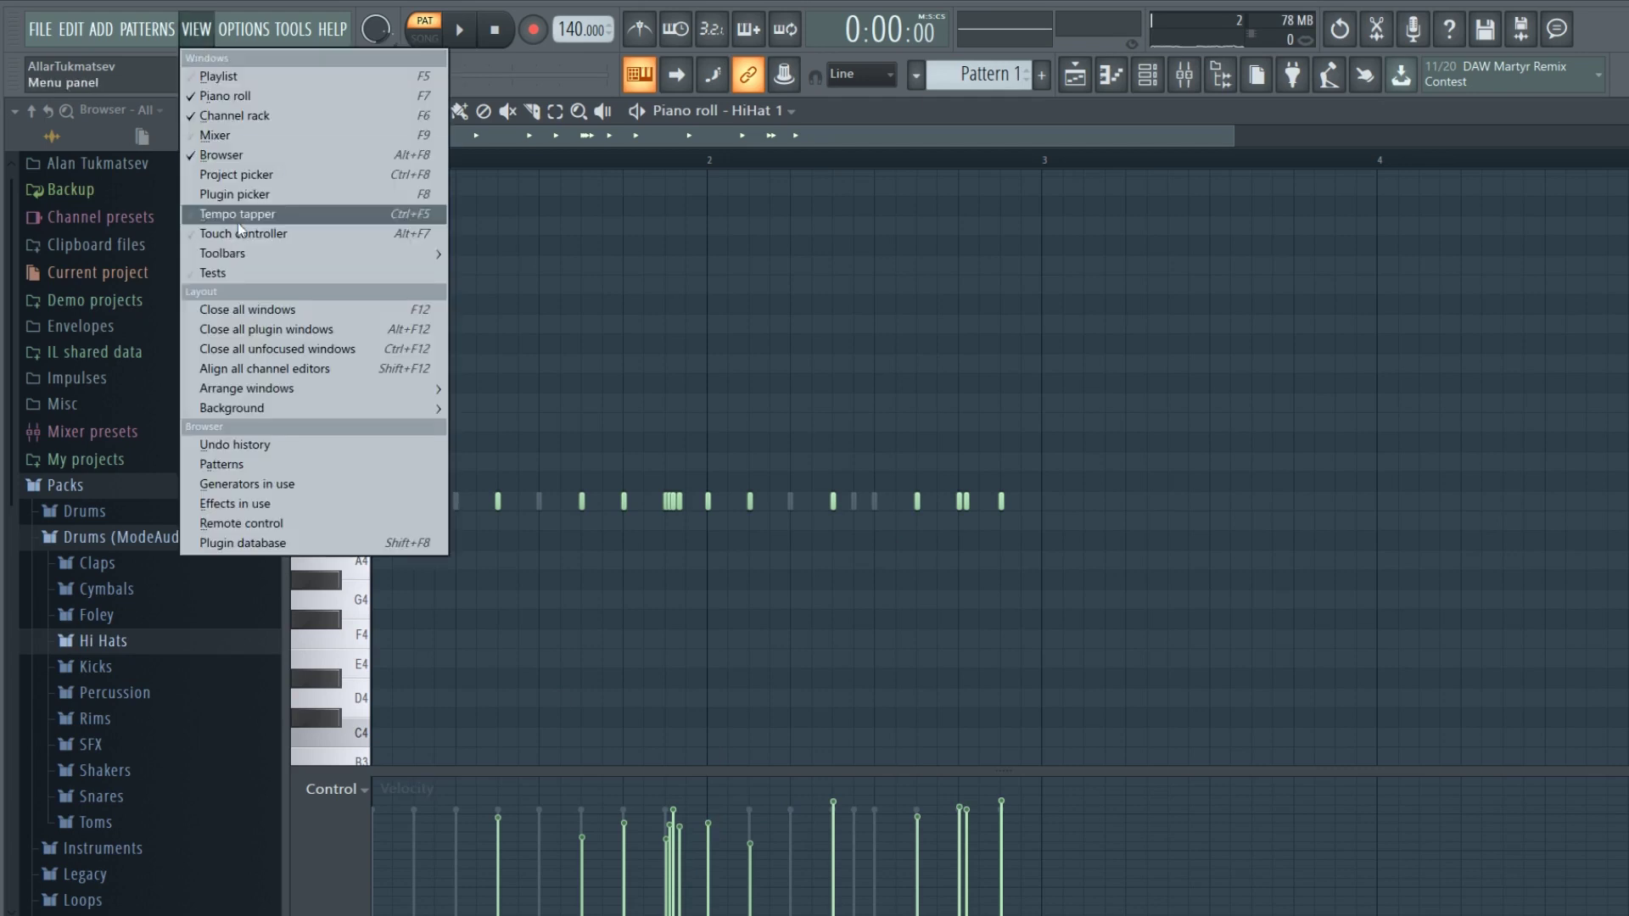
click(244, 290)
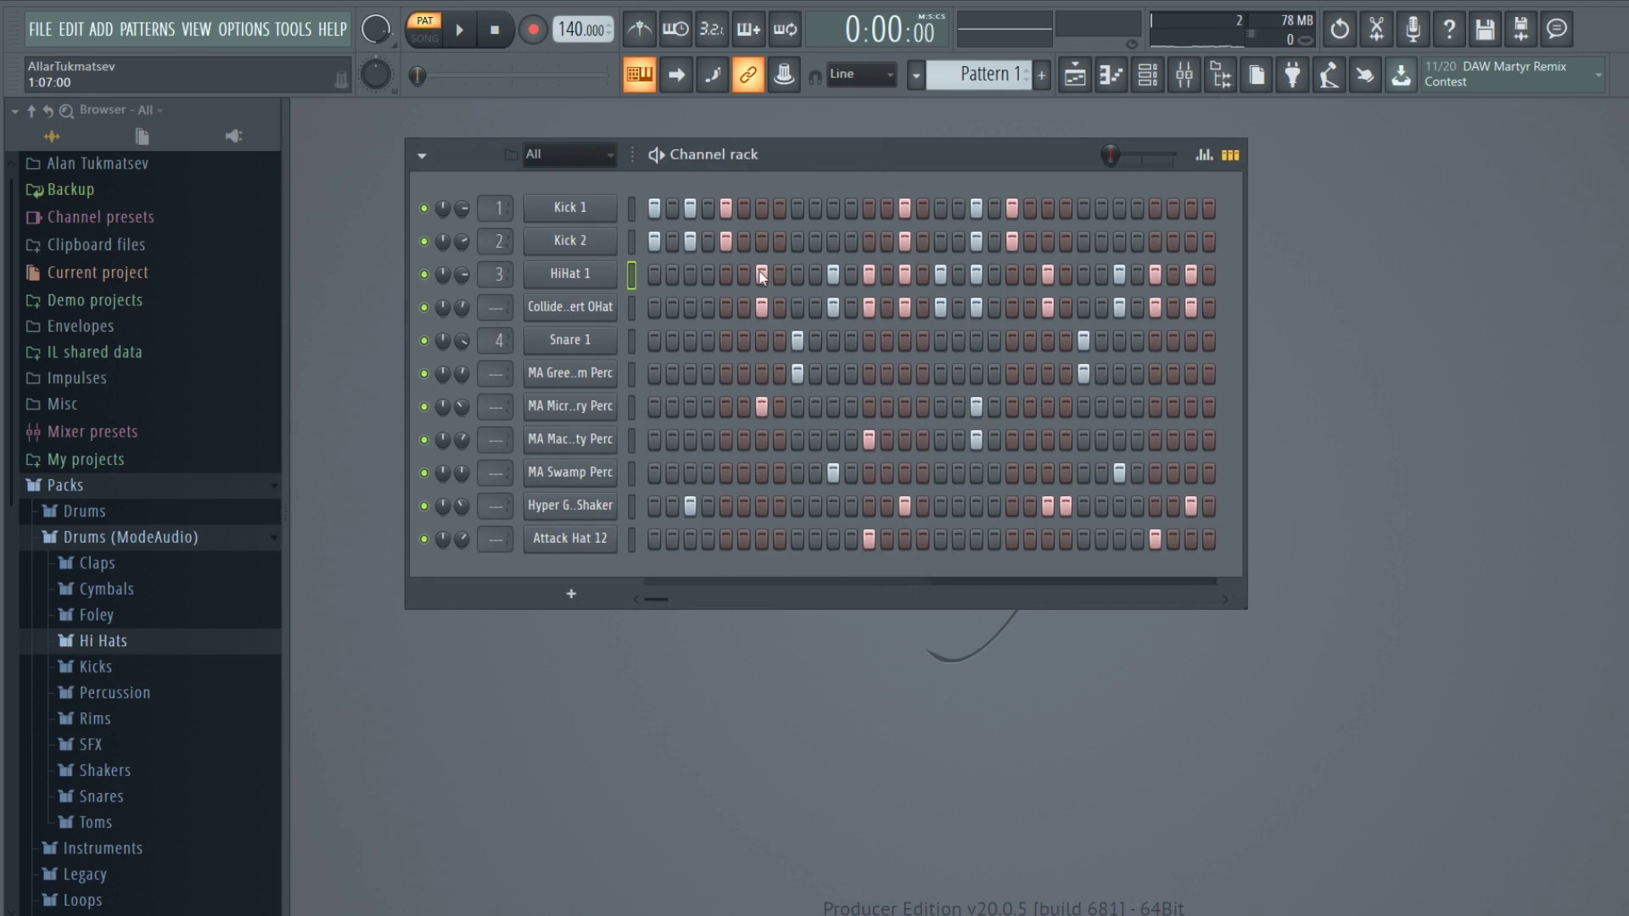
Select MA MicroClash Planetary Perc and display its note panning in the piano roll.
click(633, 342)
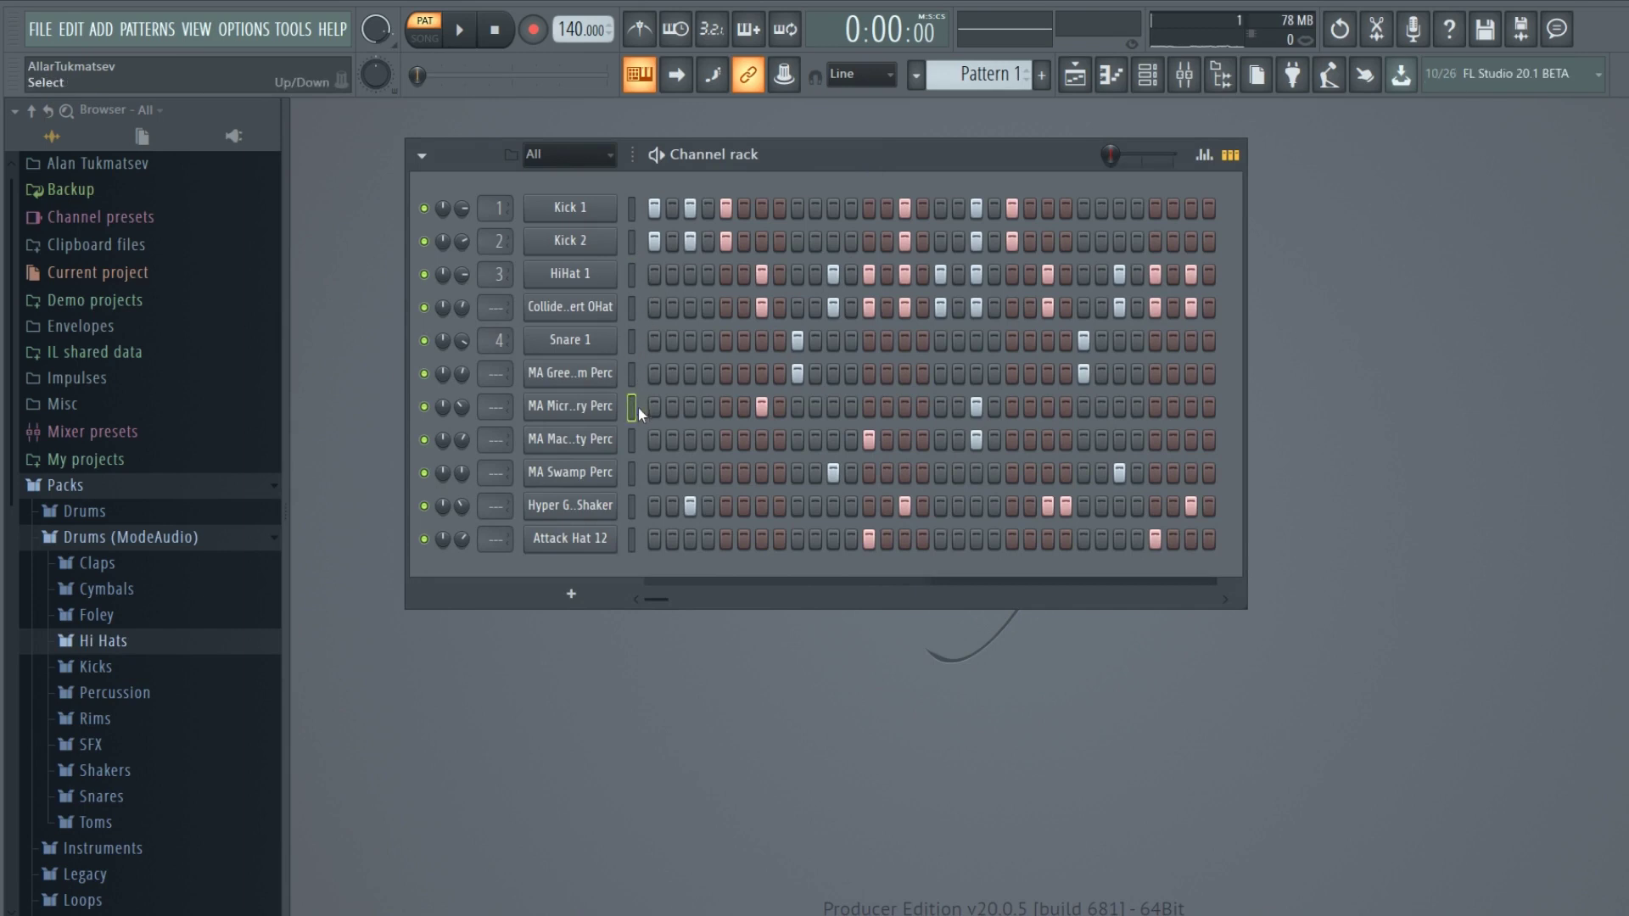
click(632, 504)
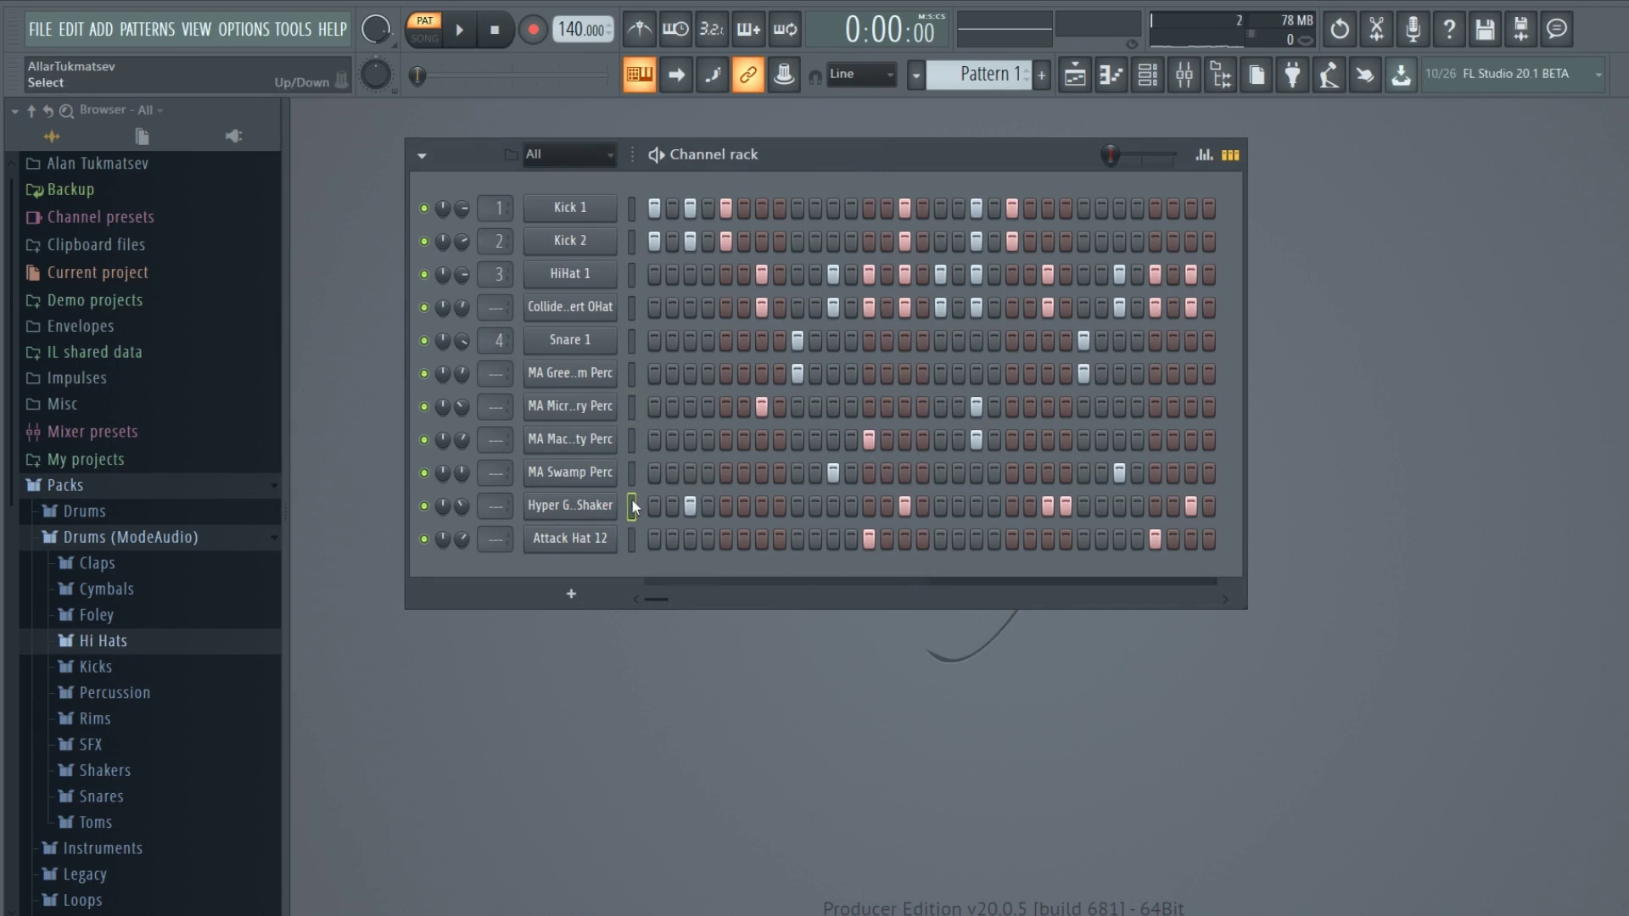
click(630, 409)
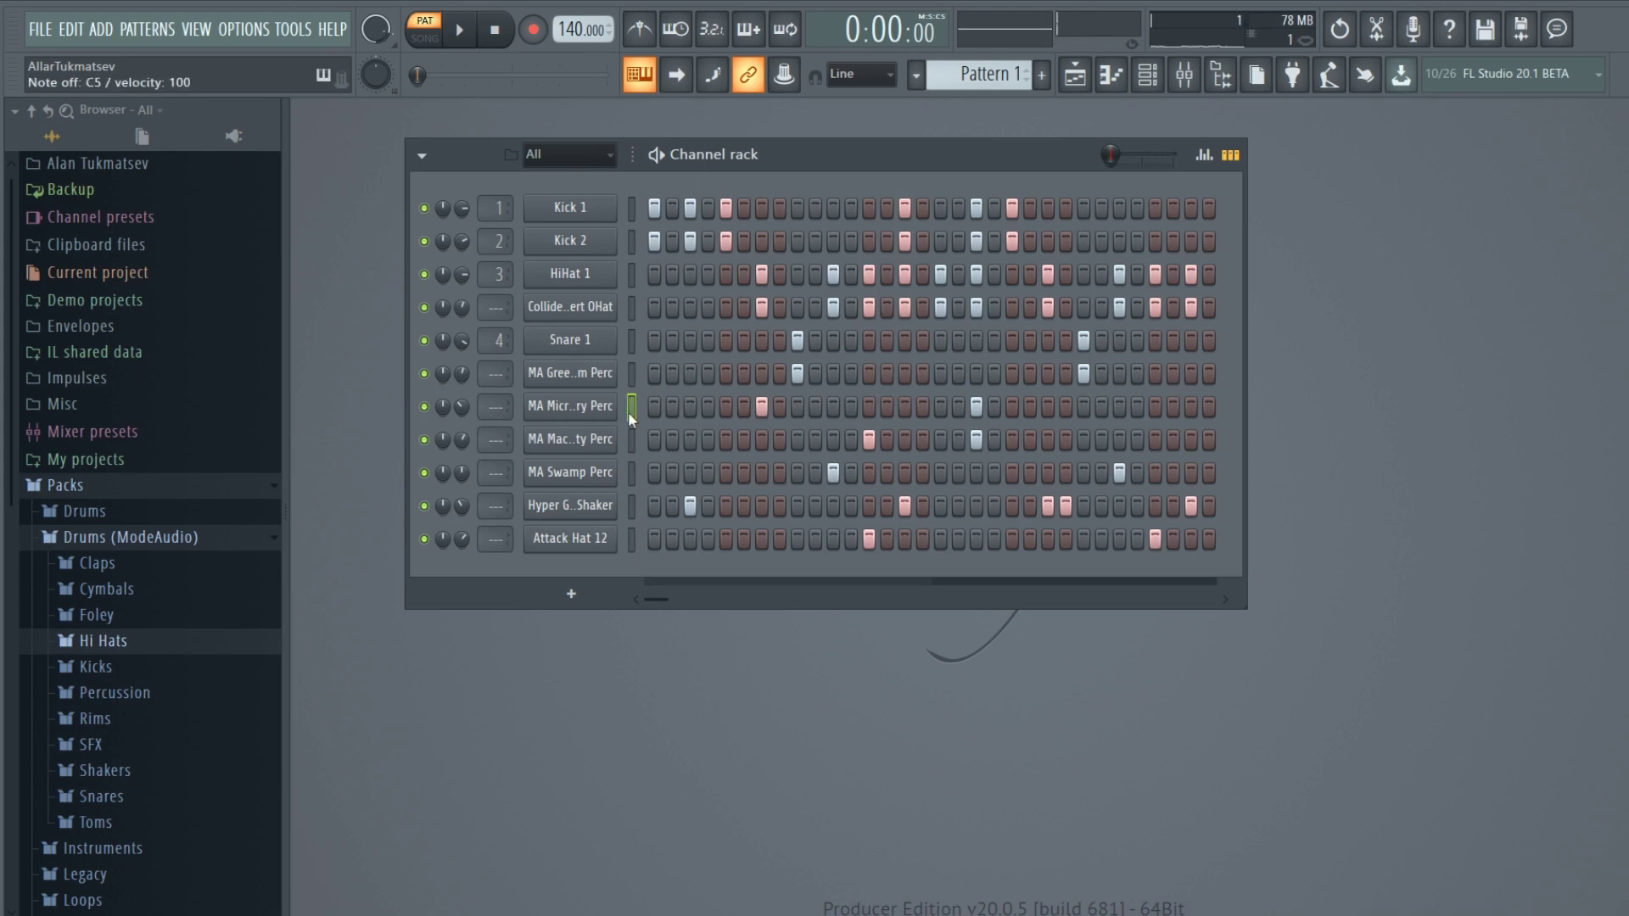
right_click(628, 411)
click(625, 408)
key(space)
key(space)
click(366, 791)
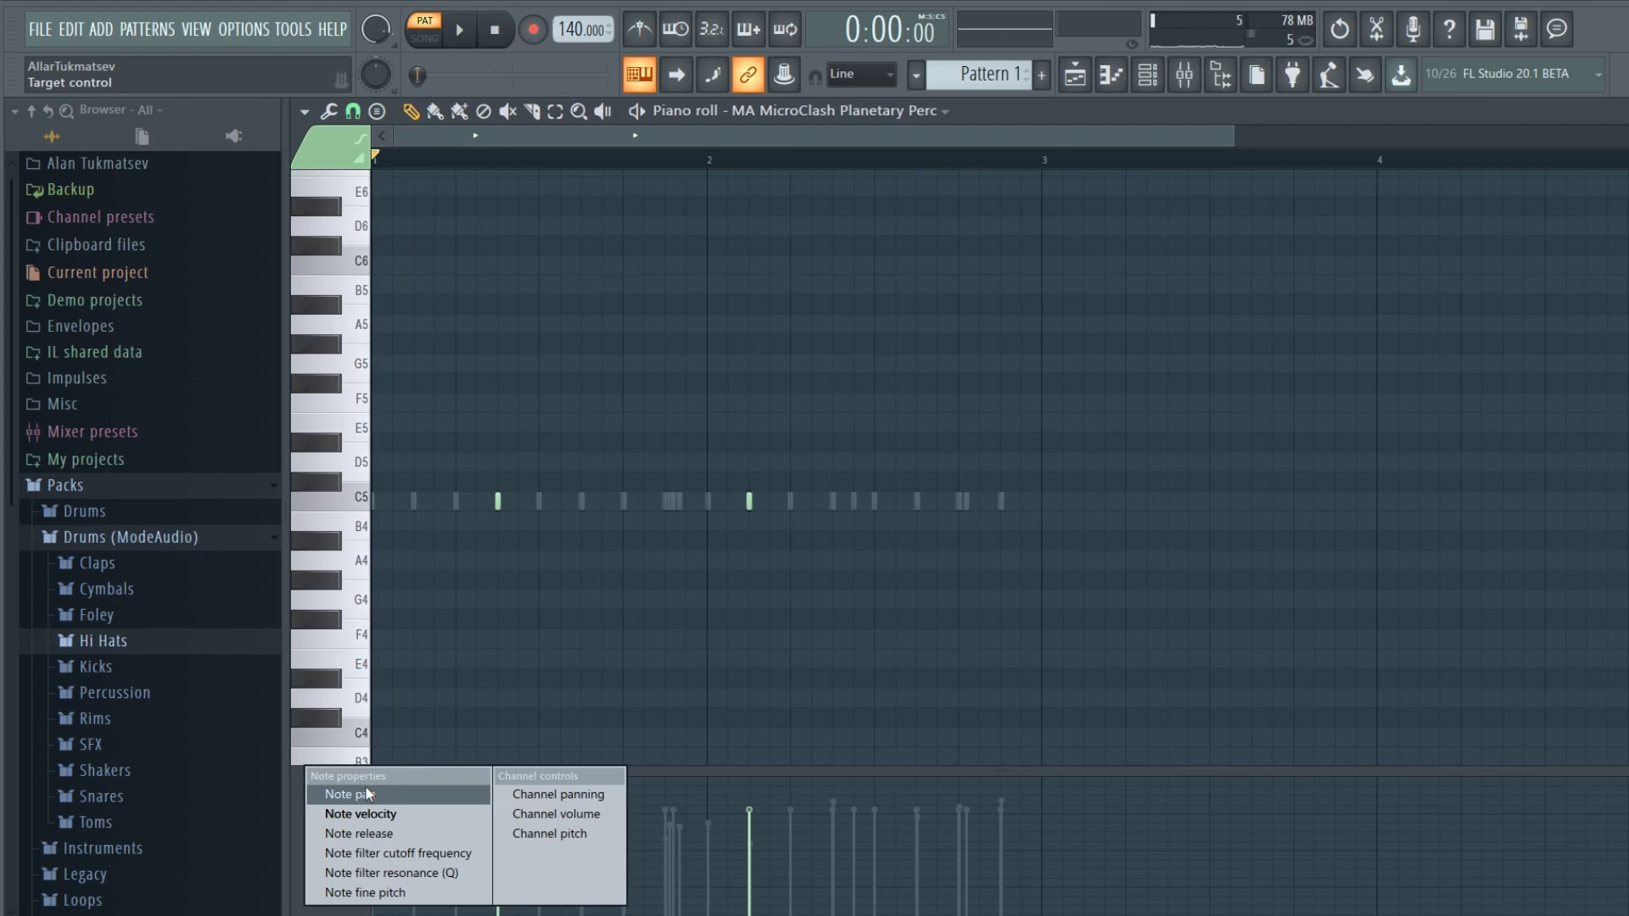
click(350, 794)
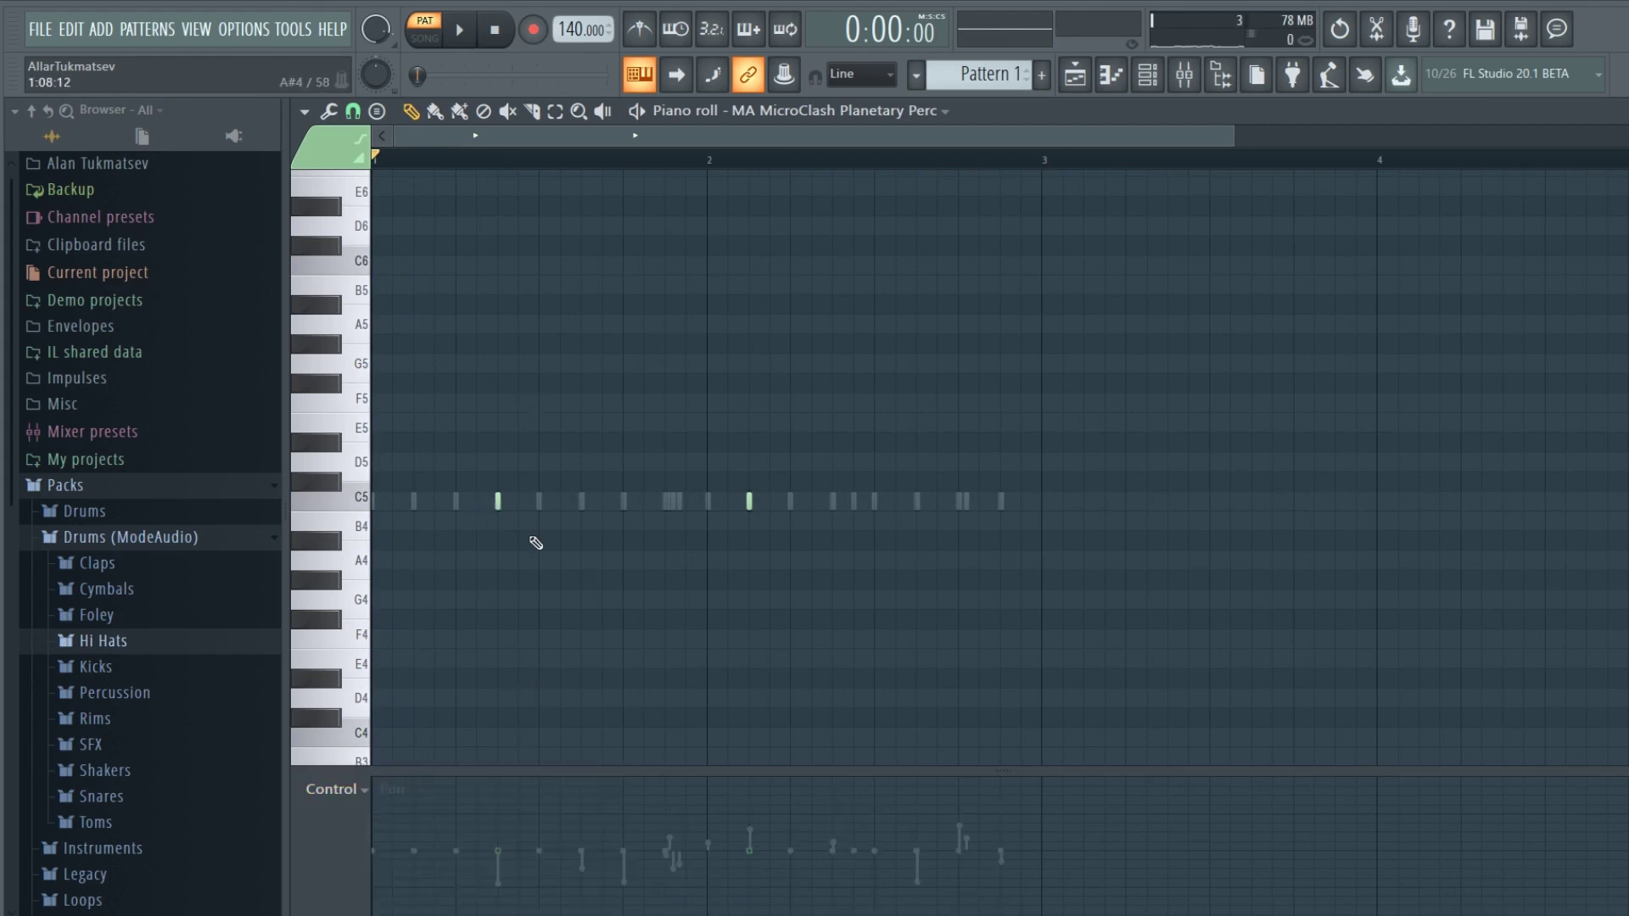
Pan MA MicroClash Planetary Perc's first note left and second note right, easing the first note's pan slightly towards the centre during playback.
key(space)
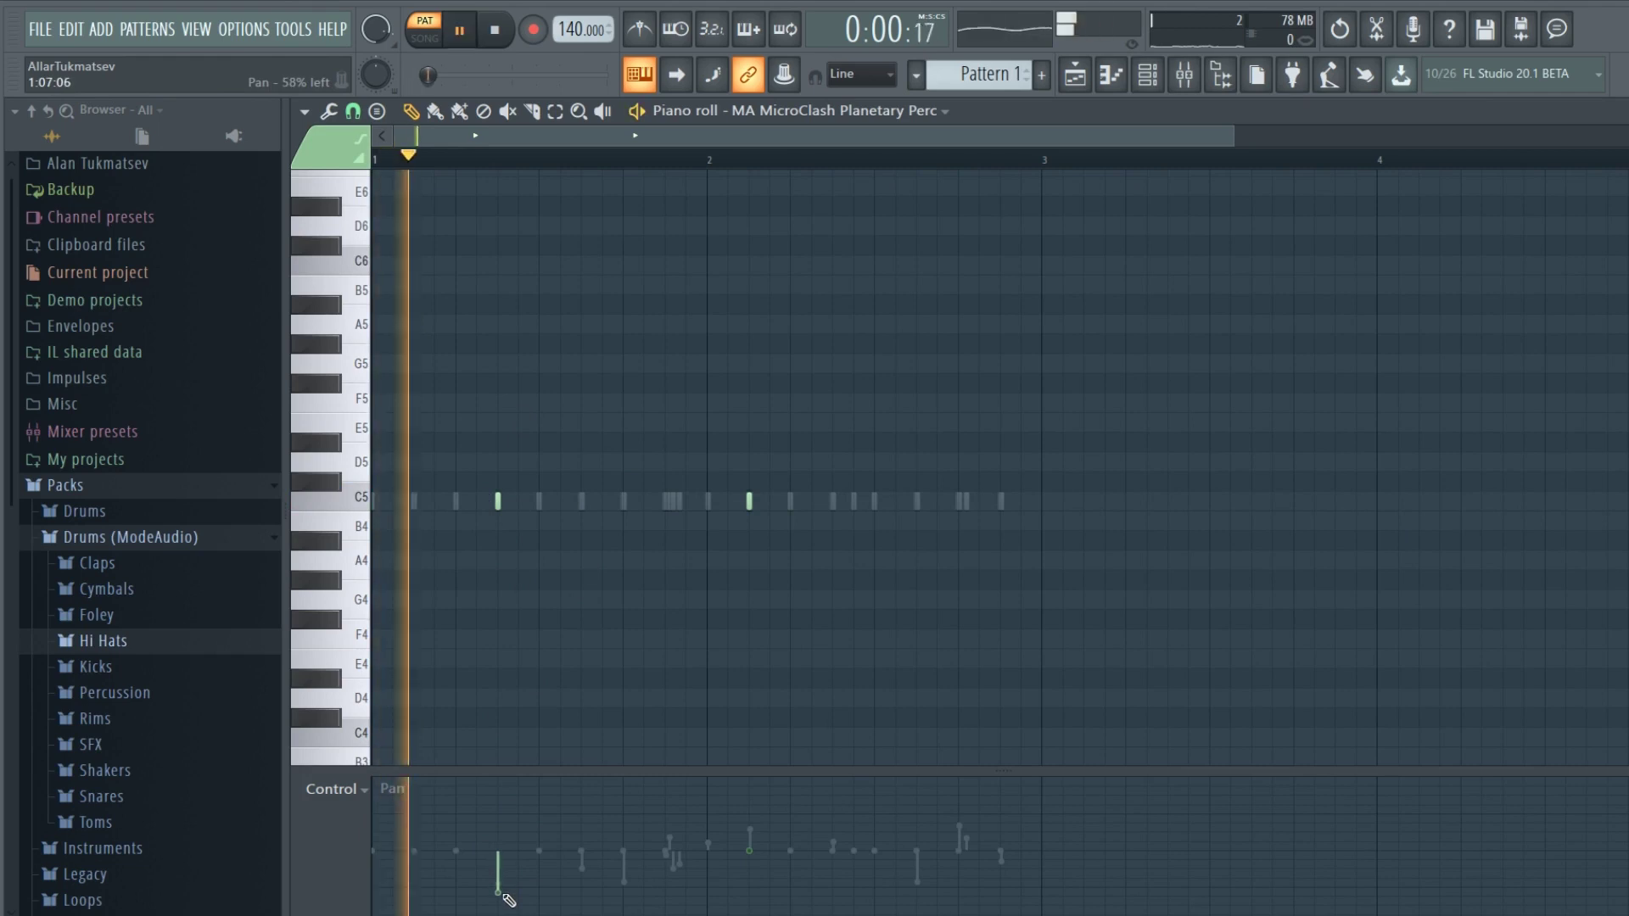
key(space)
drag(764, 861, 761, 821)
key(space)
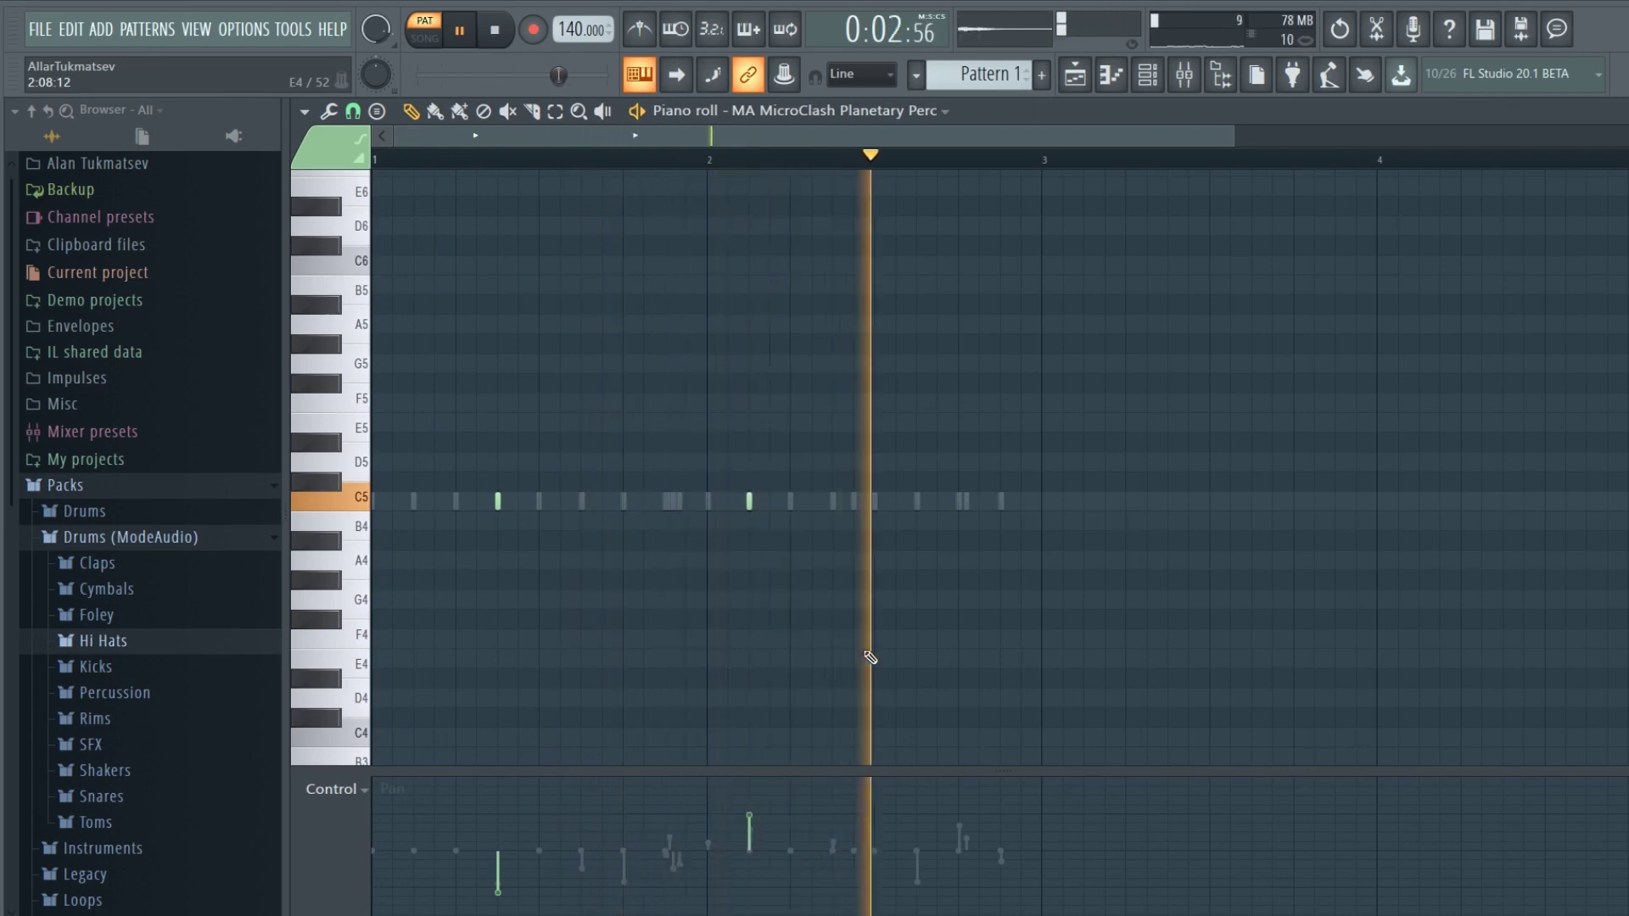
click(510, 885)
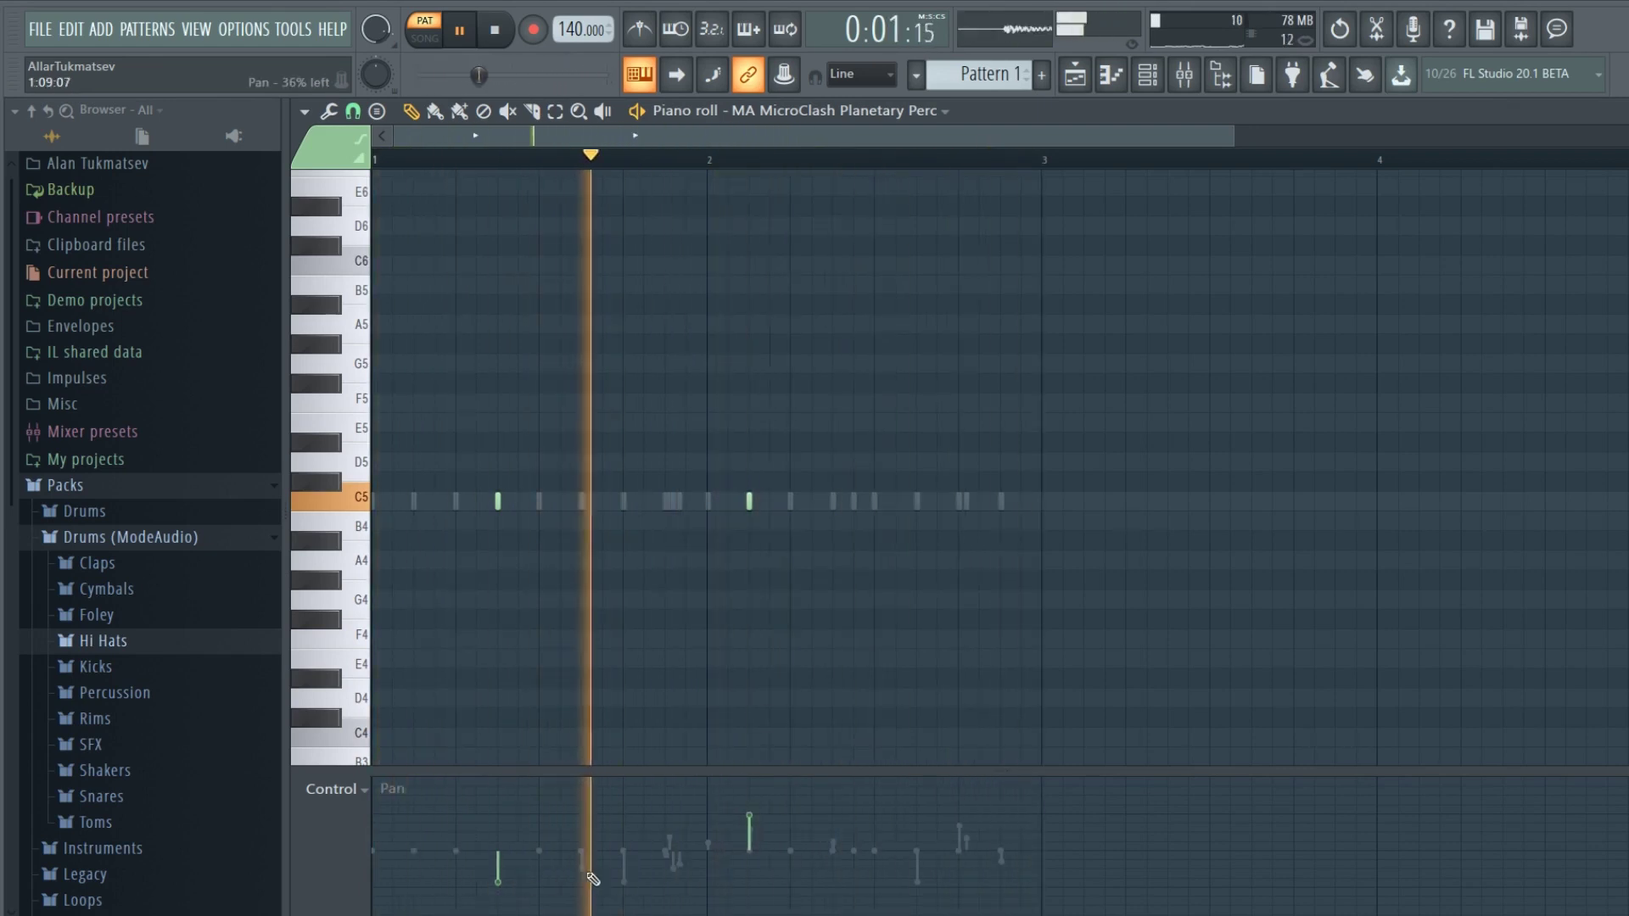
key(space)
Return to the channel rack and open MA MachineCity Perc's notes with their velocities in the piano roll.
click(196, 29)
click(243, 306)
key(z)
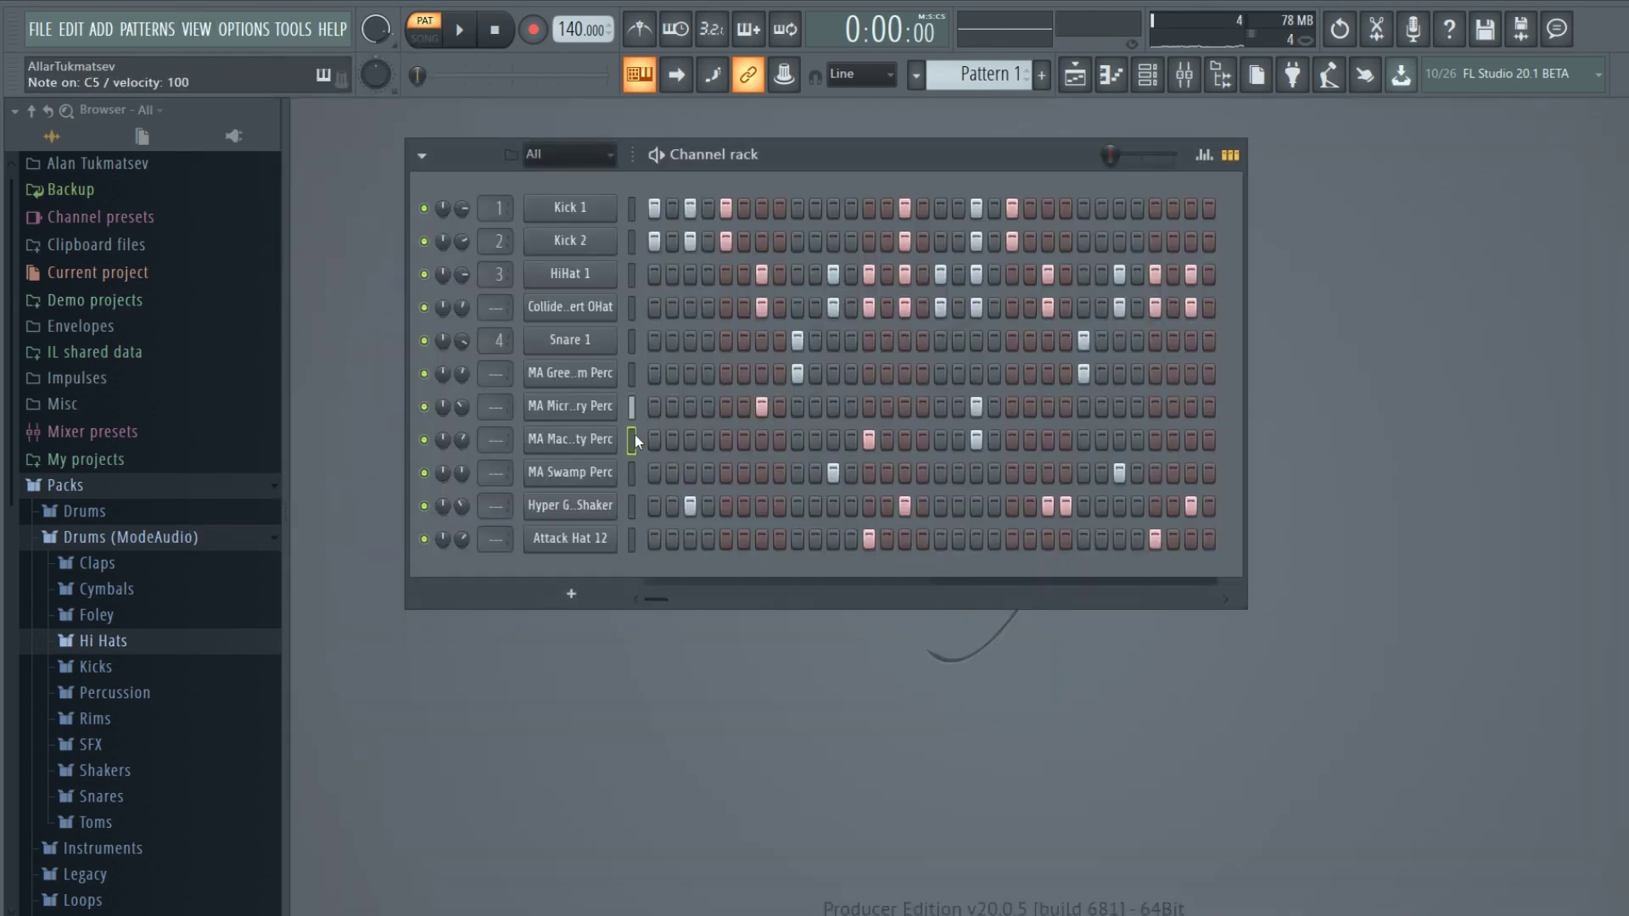
key(F7)
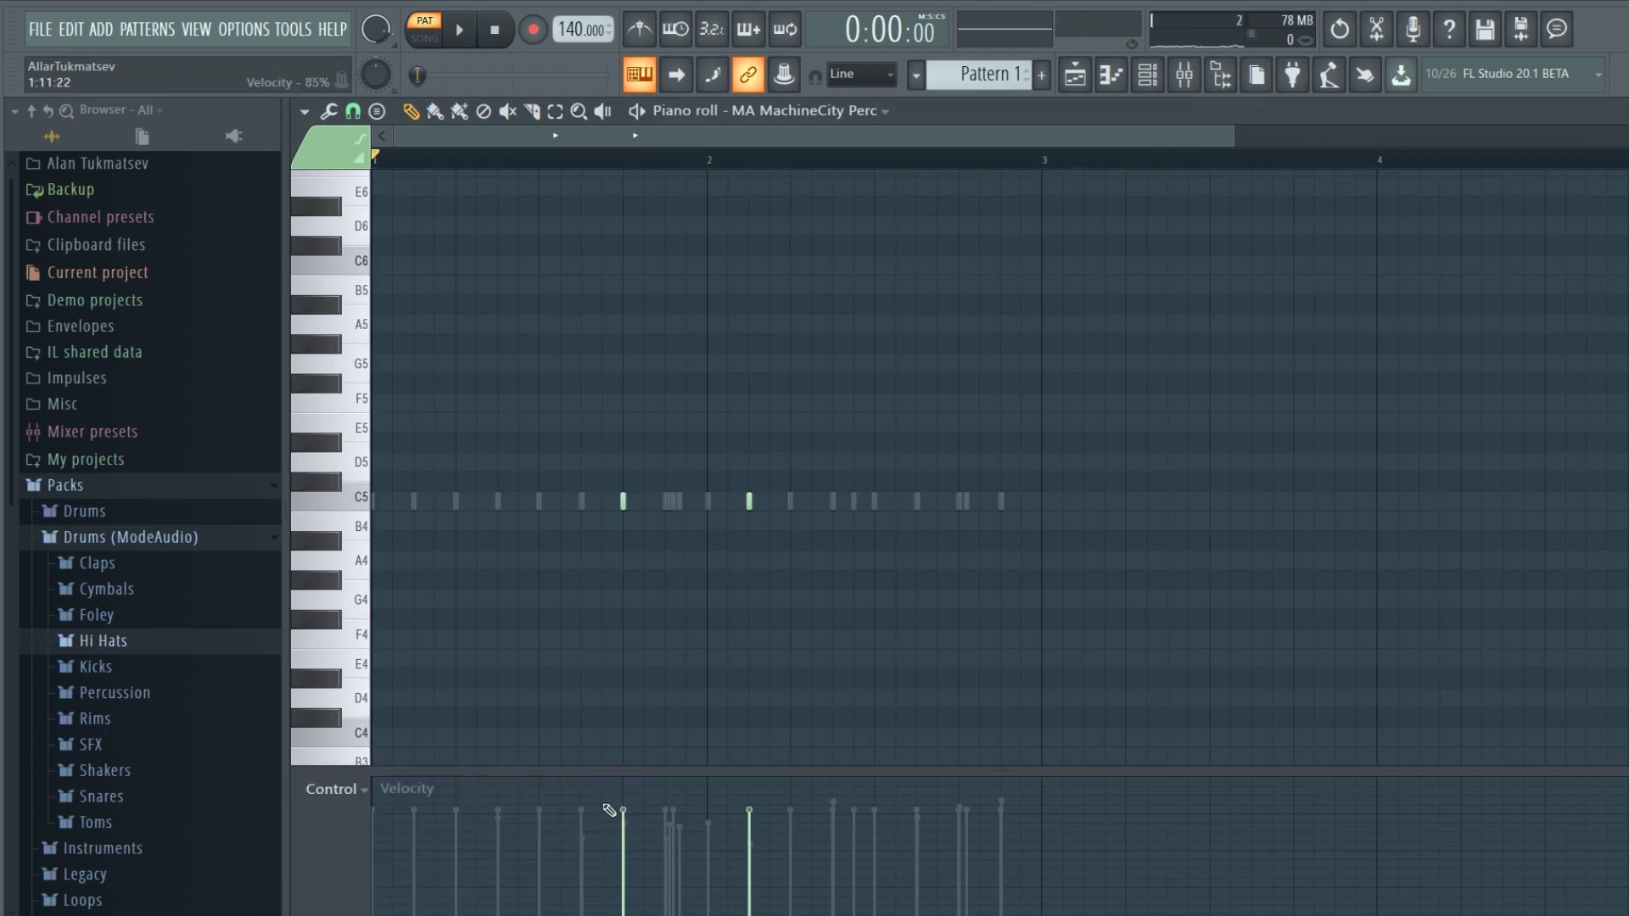
During playback, lower MA MachineCity Perc's first note velocity to about 48% and reduce the second note's velocity slightly.
key(space)
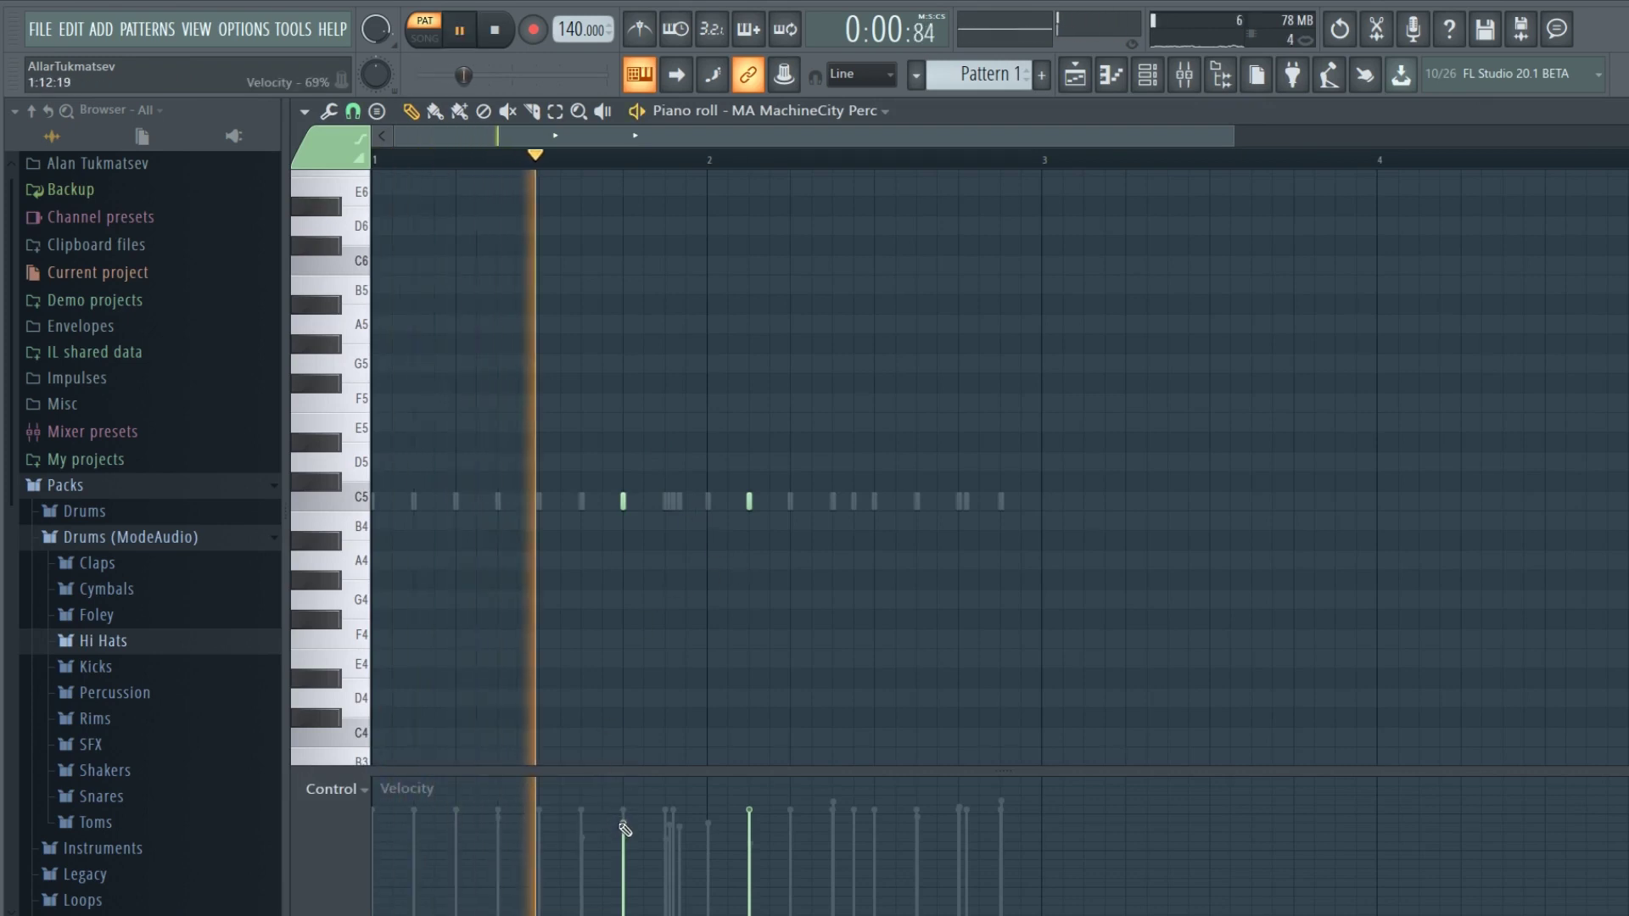
key(space)
key(space)
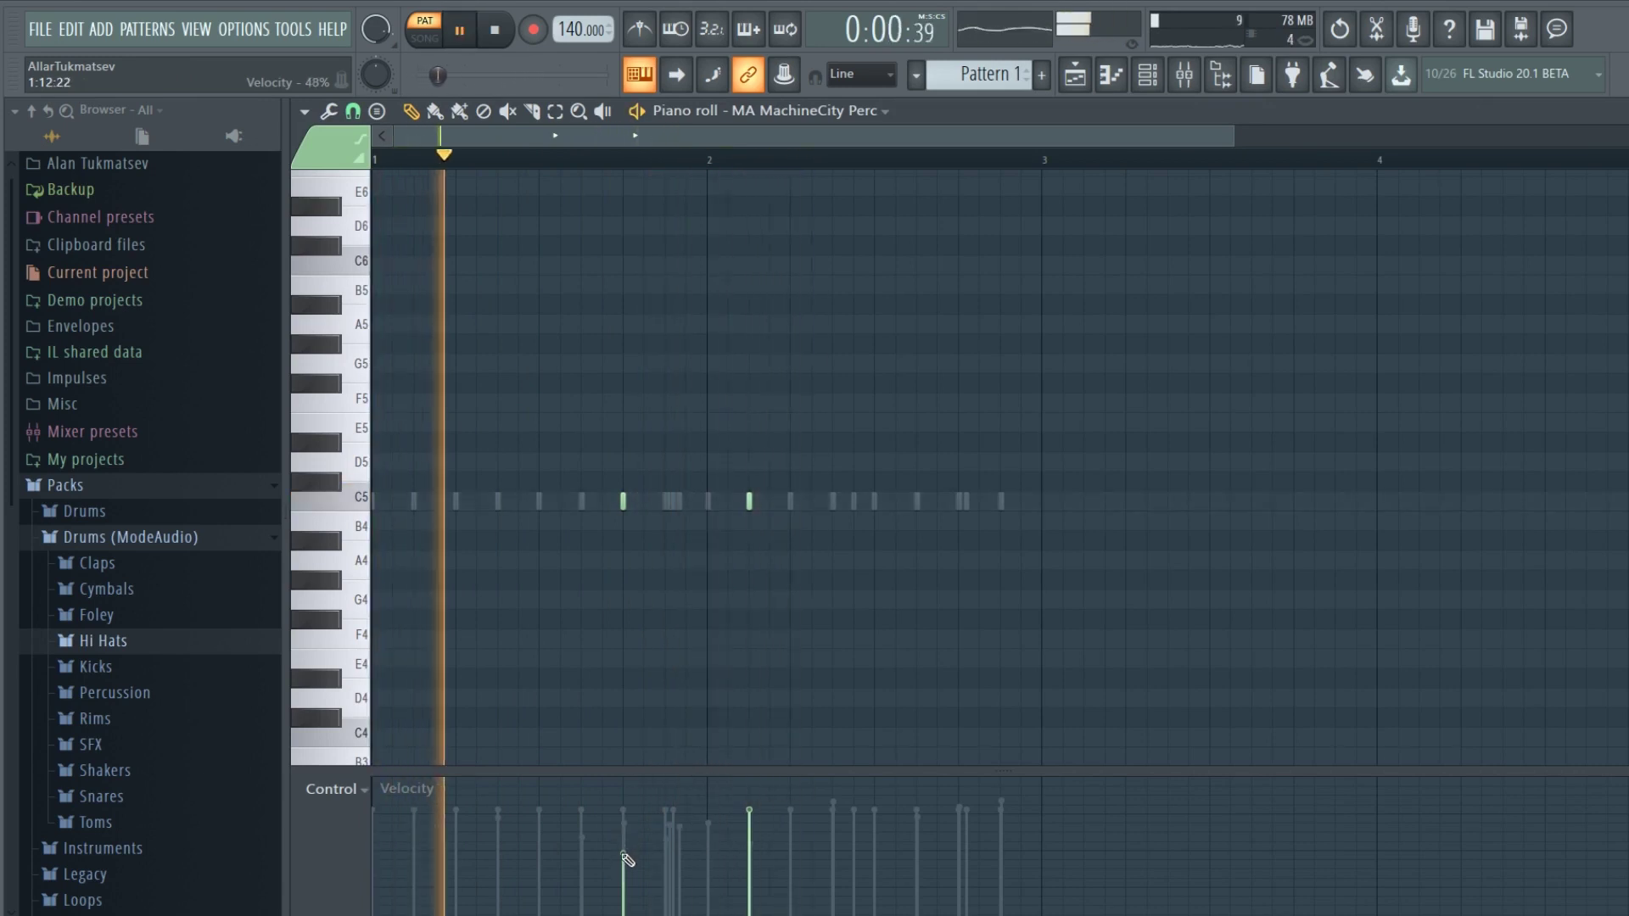
drag(626, 861, 746, 831)
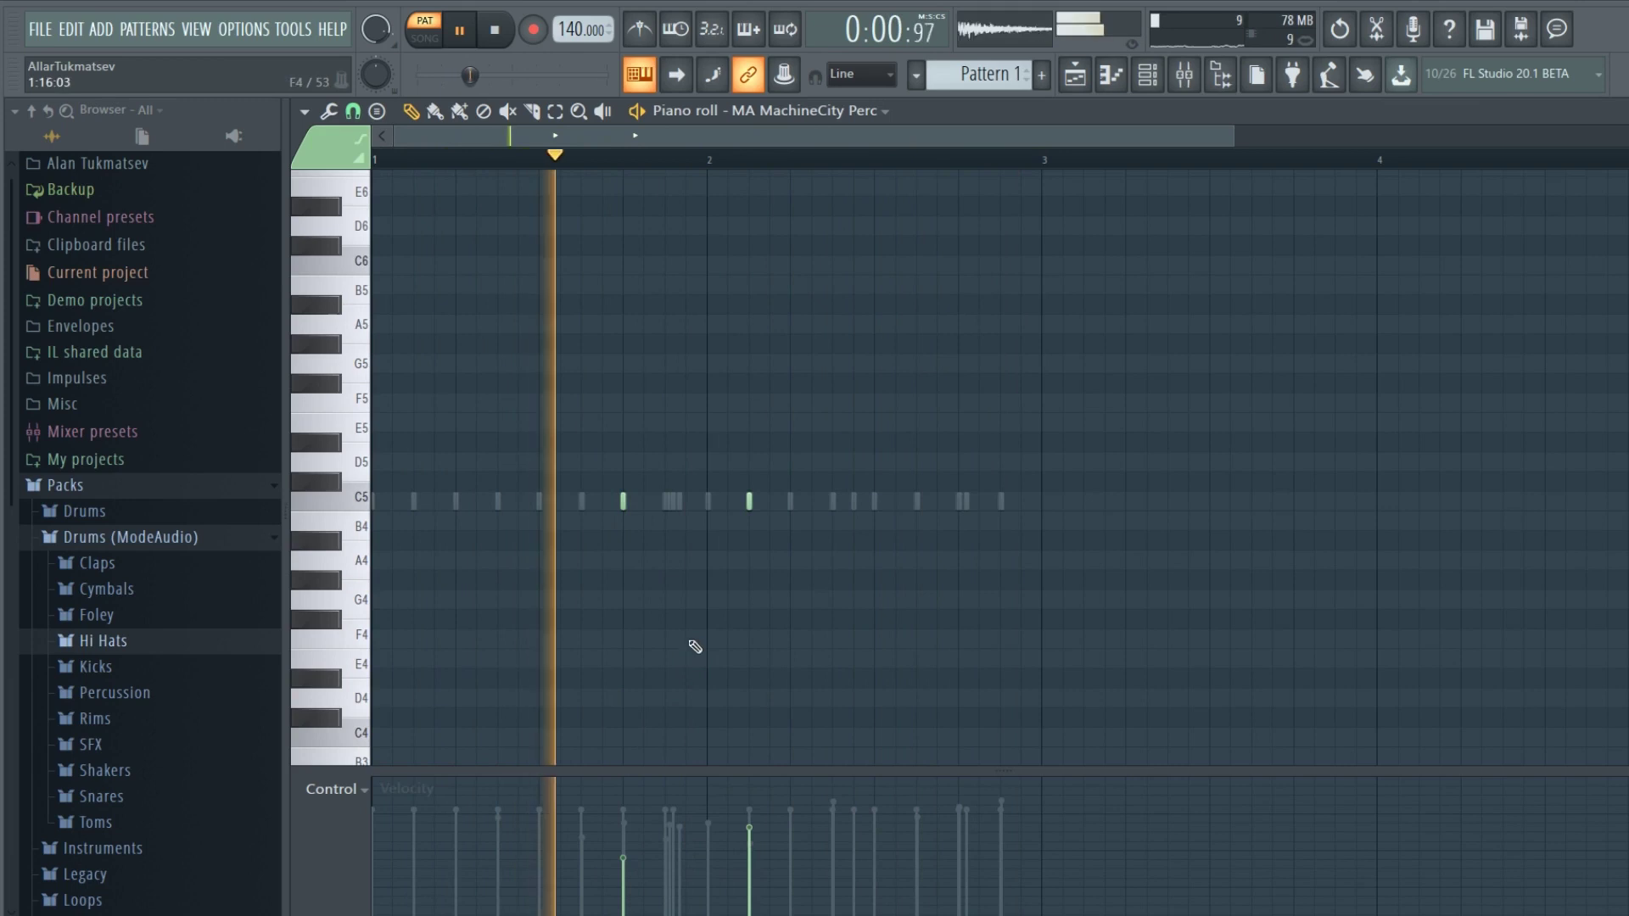
Stop playback and set the piano roll's snap to grid to (none) for free note placement.
click(353, 111)
key(Escape)
key(space)
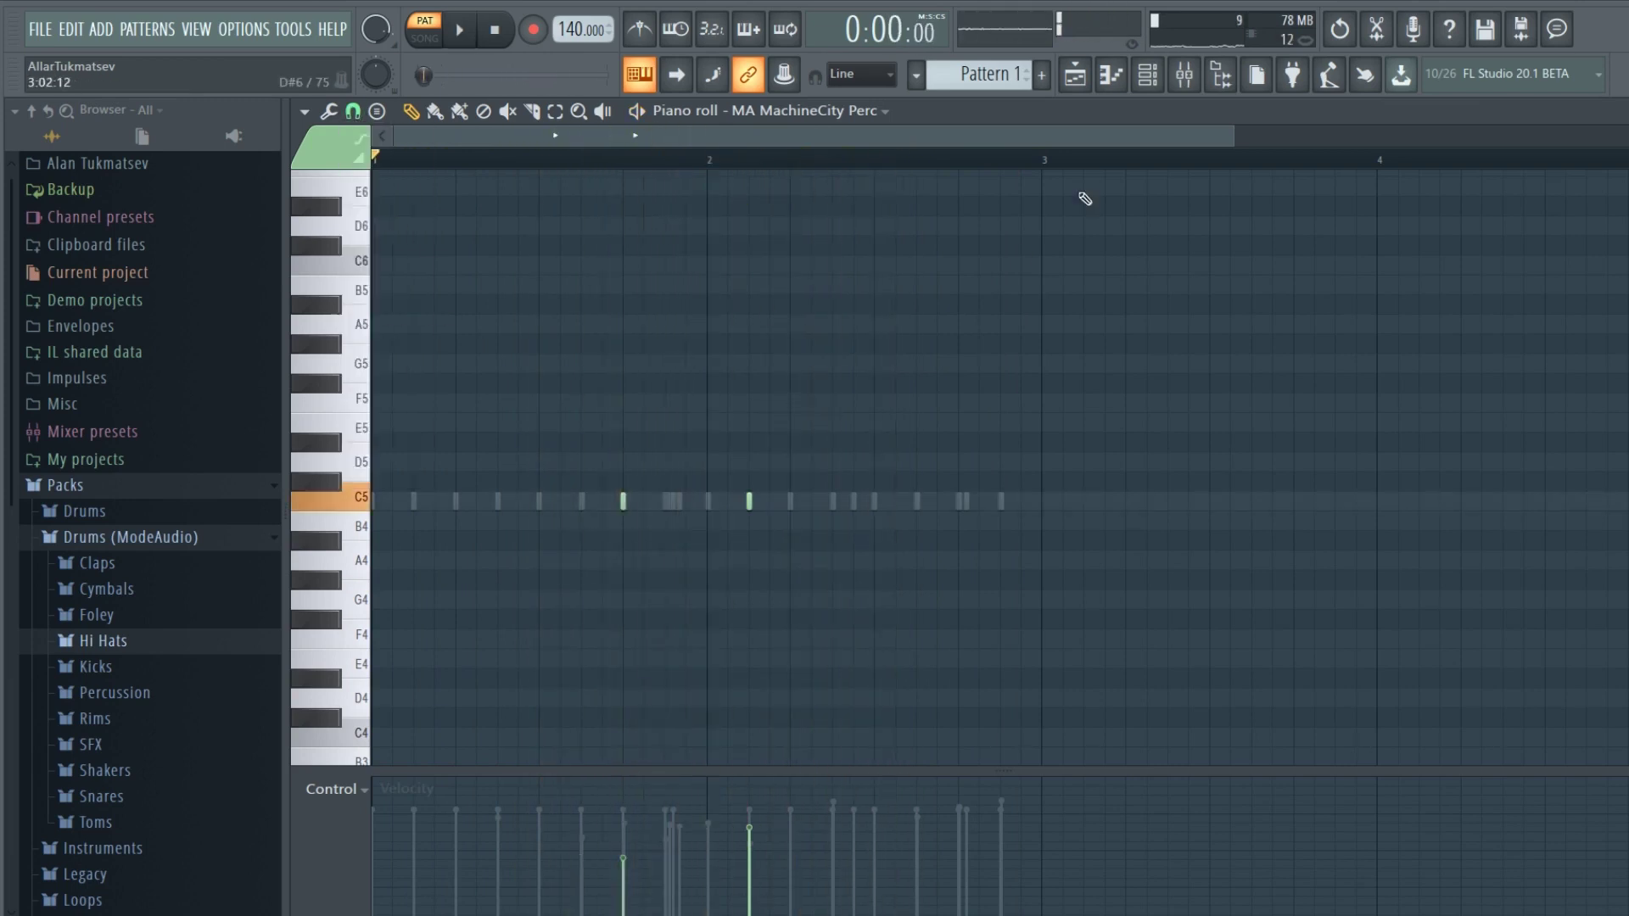
scroll(853, 191, up, 2)
scroll(853, 191, up, 3)
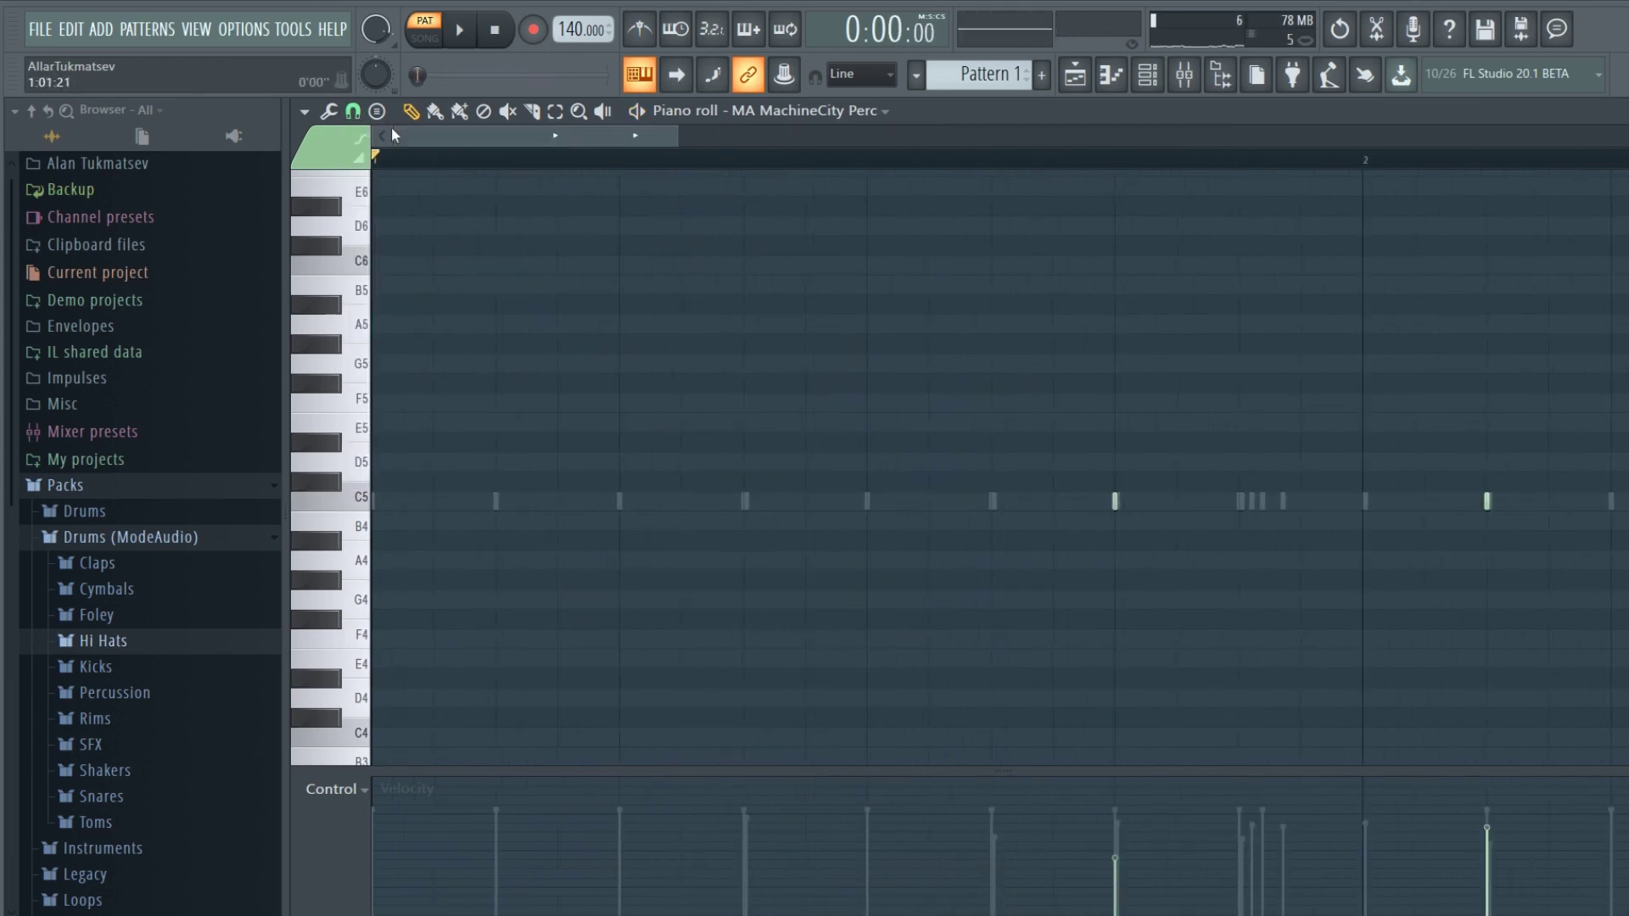
click(353, 111)
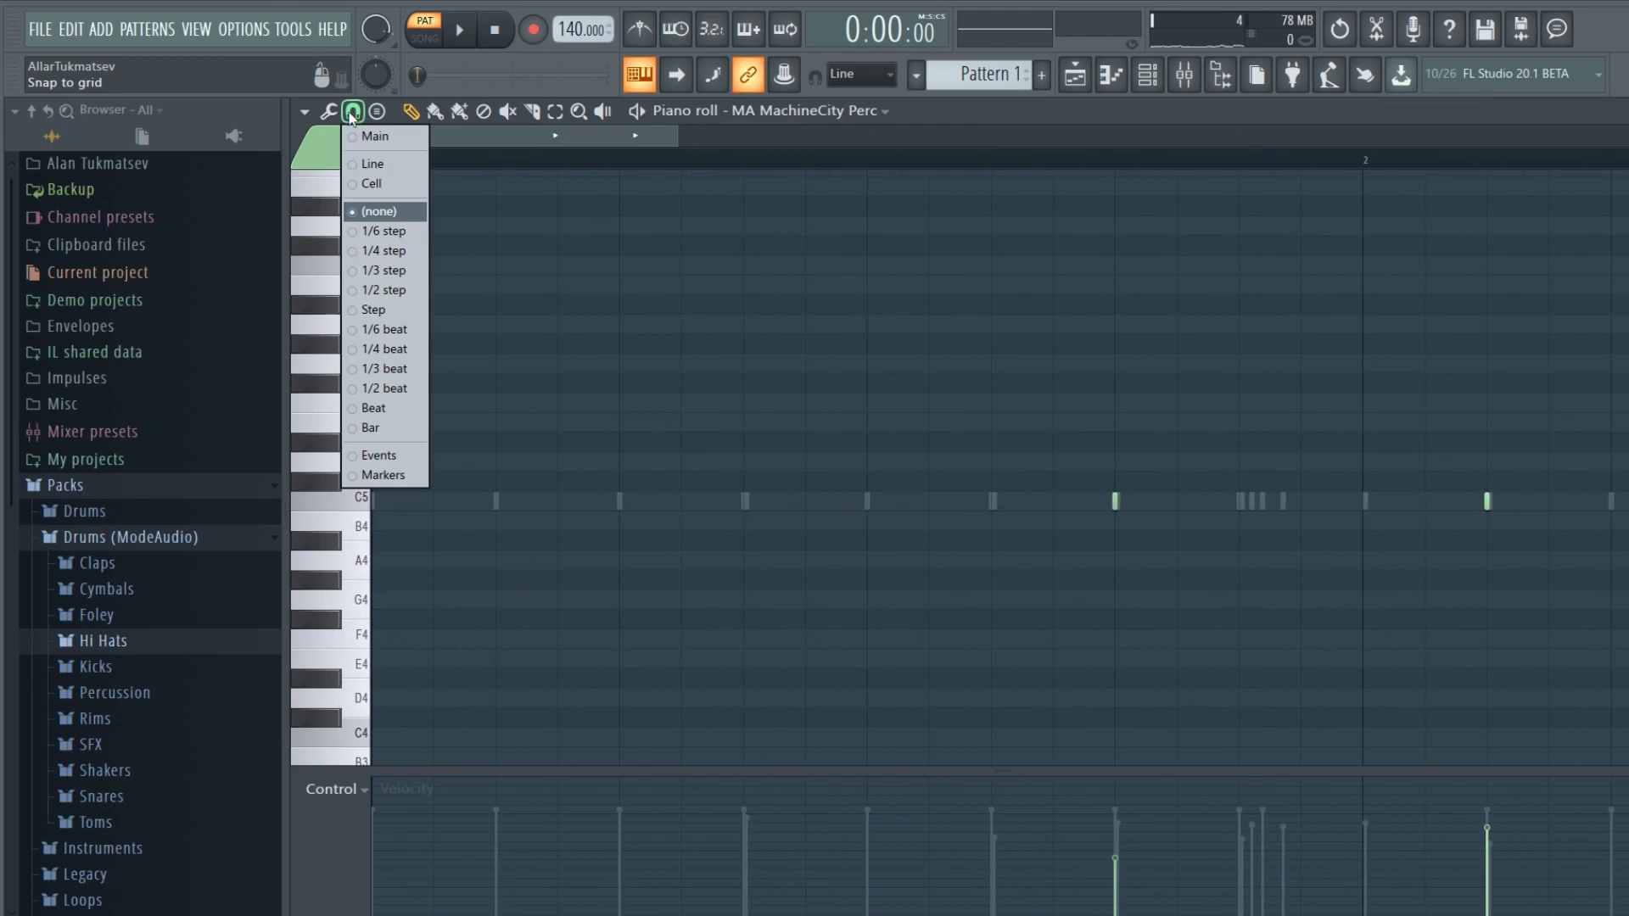
click(353, 111)
click(353, 111)
click(379, 211)
Nudge MA MachineCity Perc's first note slightly ahead of the grid, fine-tuning its timing during playback.
click(1112, 498)
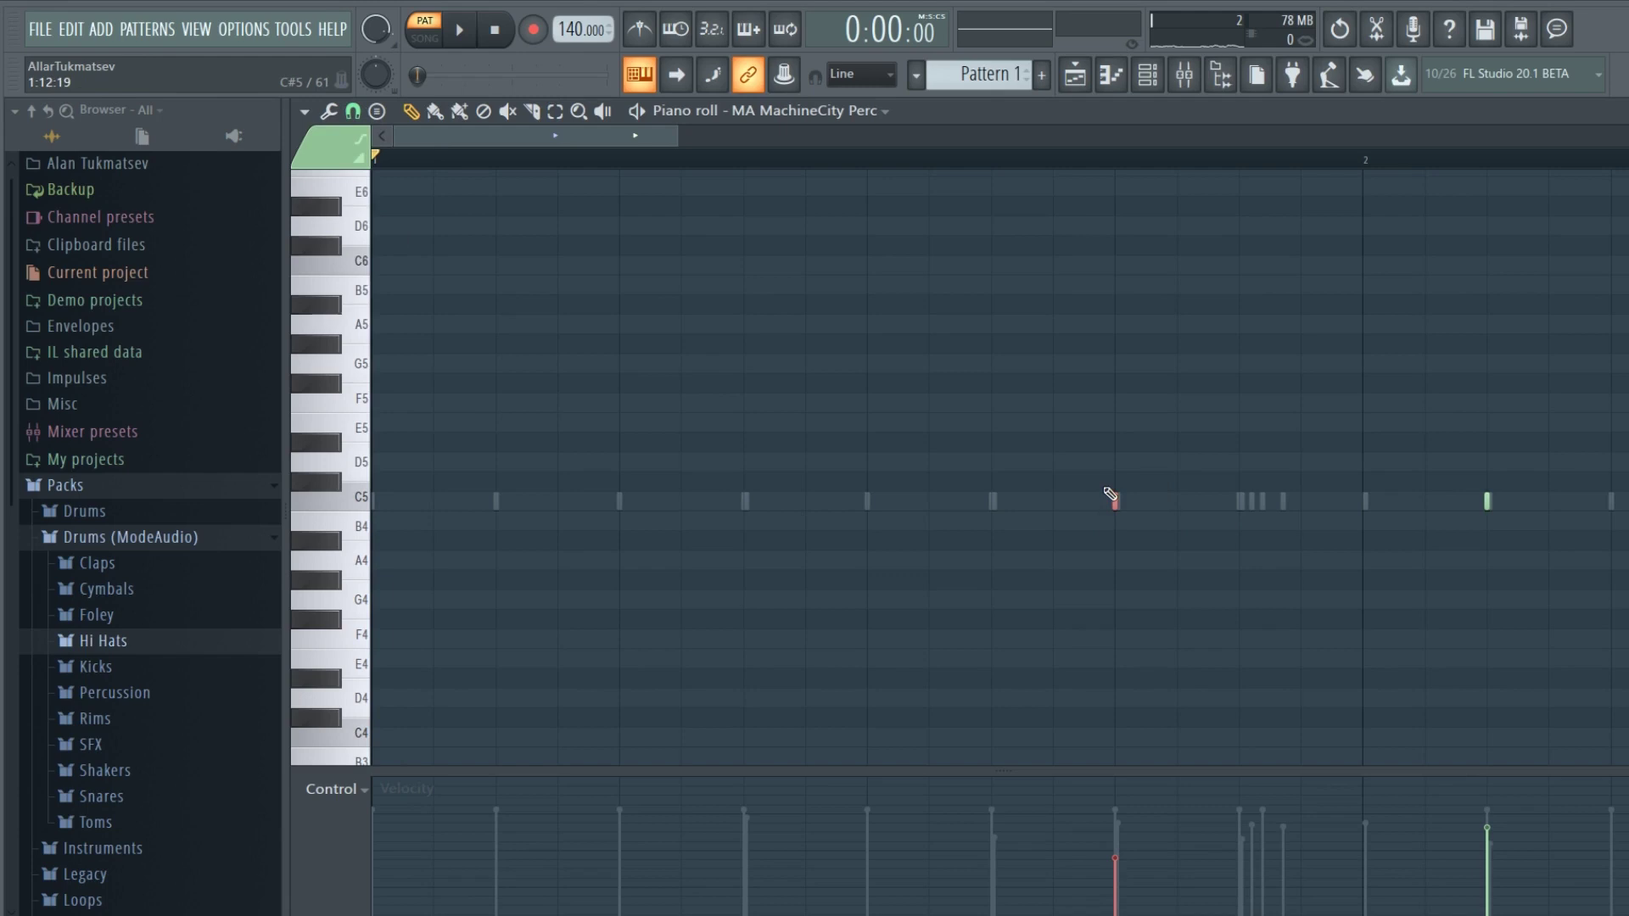
key(space)
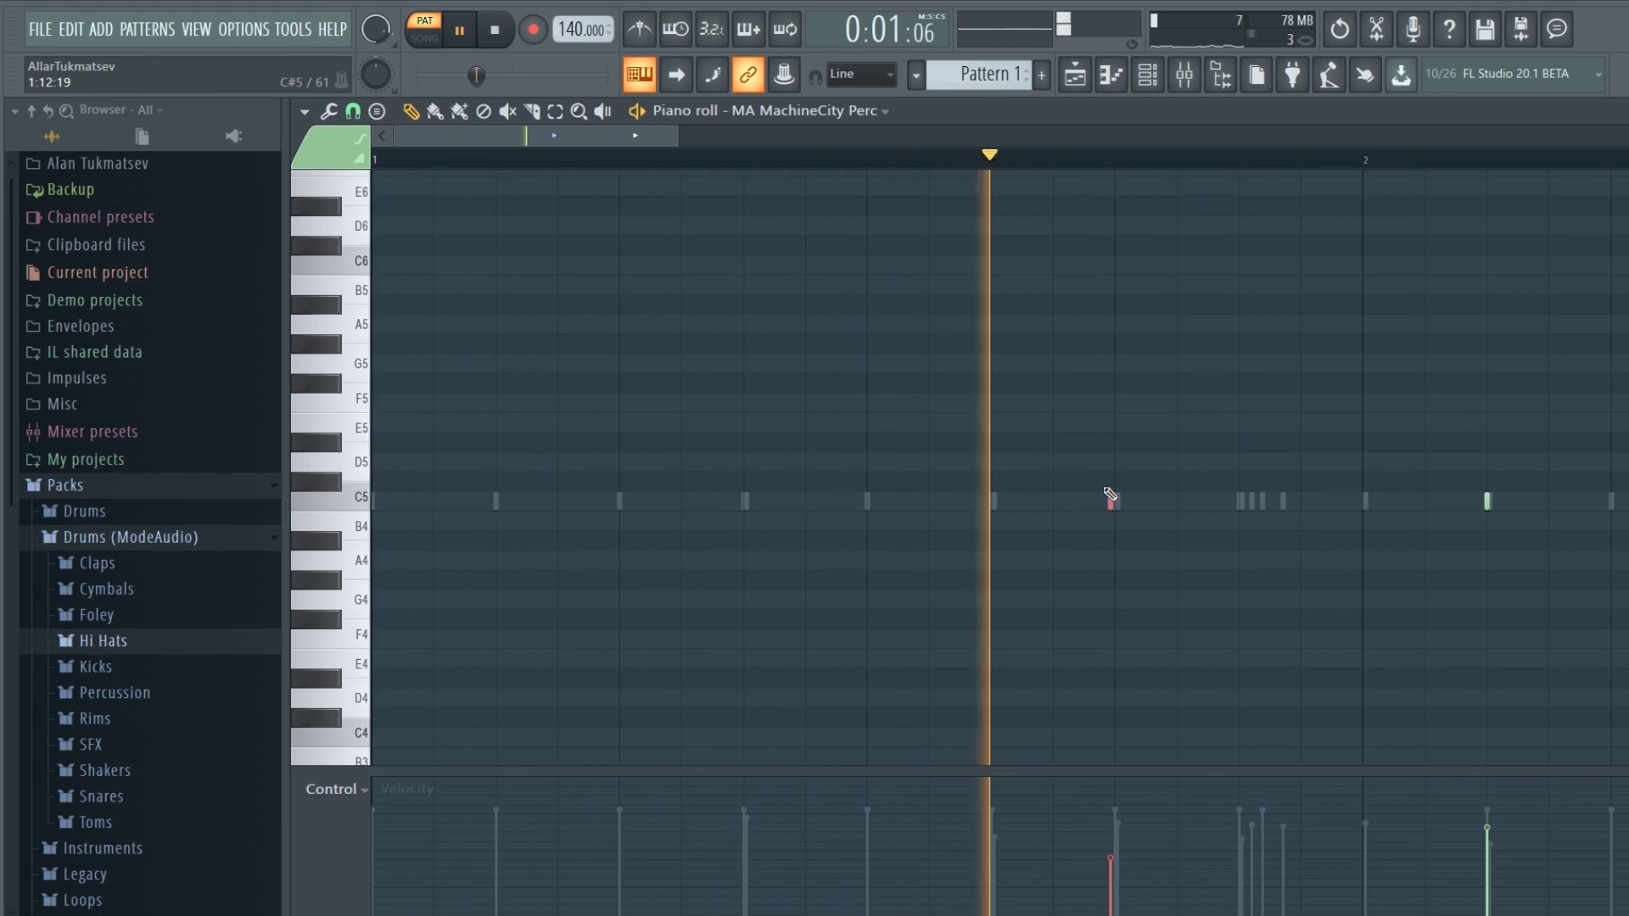
key(space)
key(space)
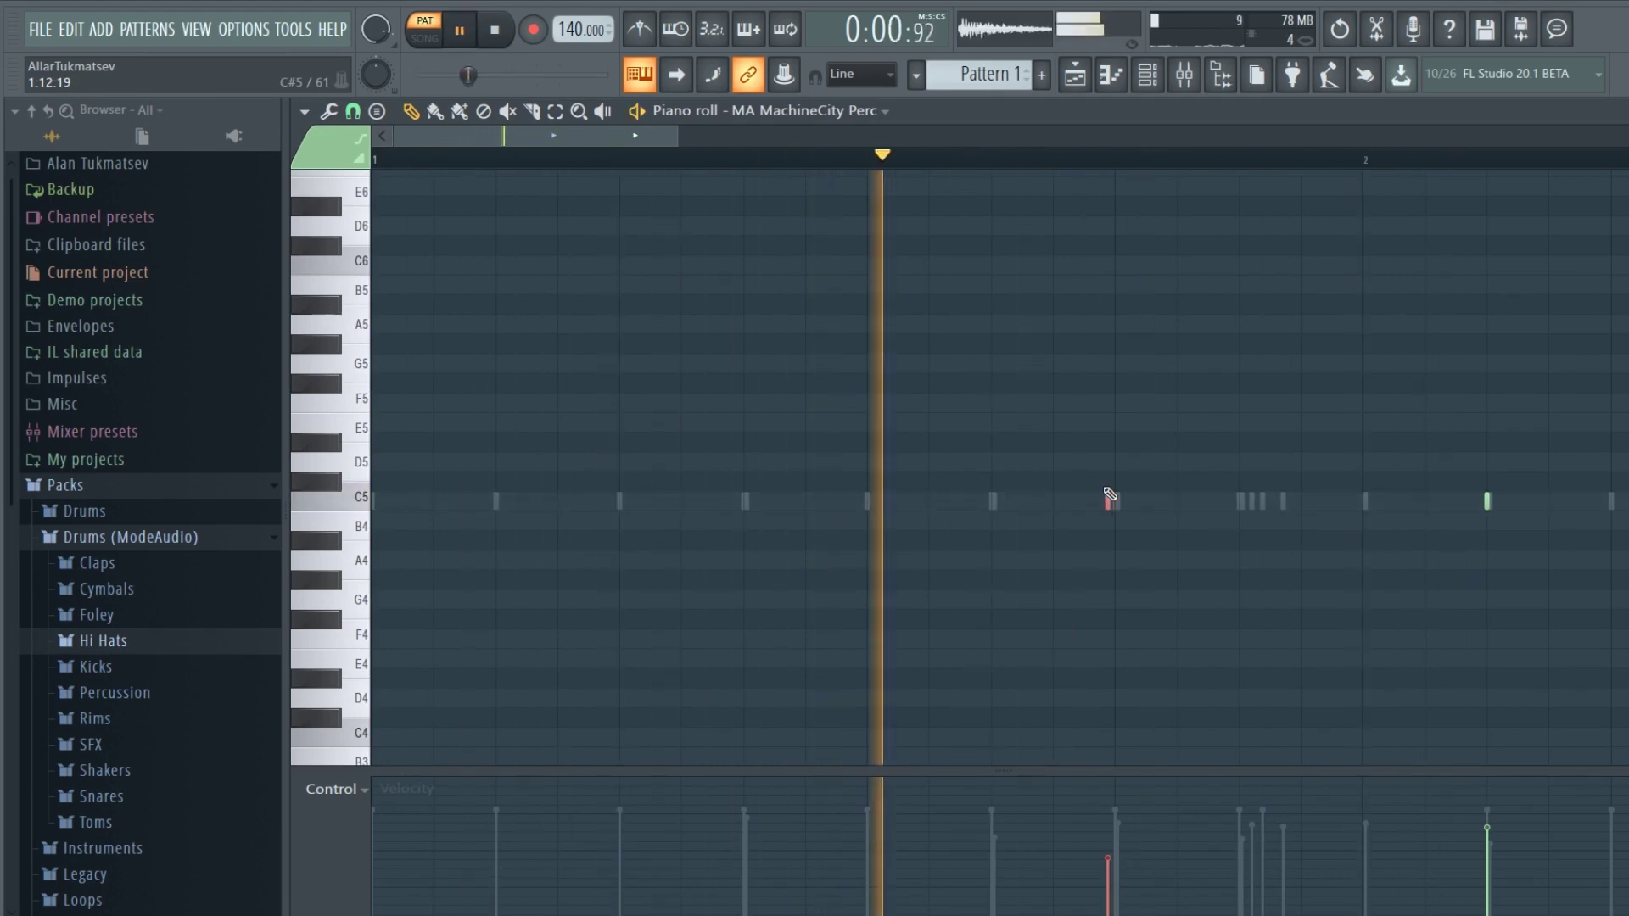
key(shift+Right)
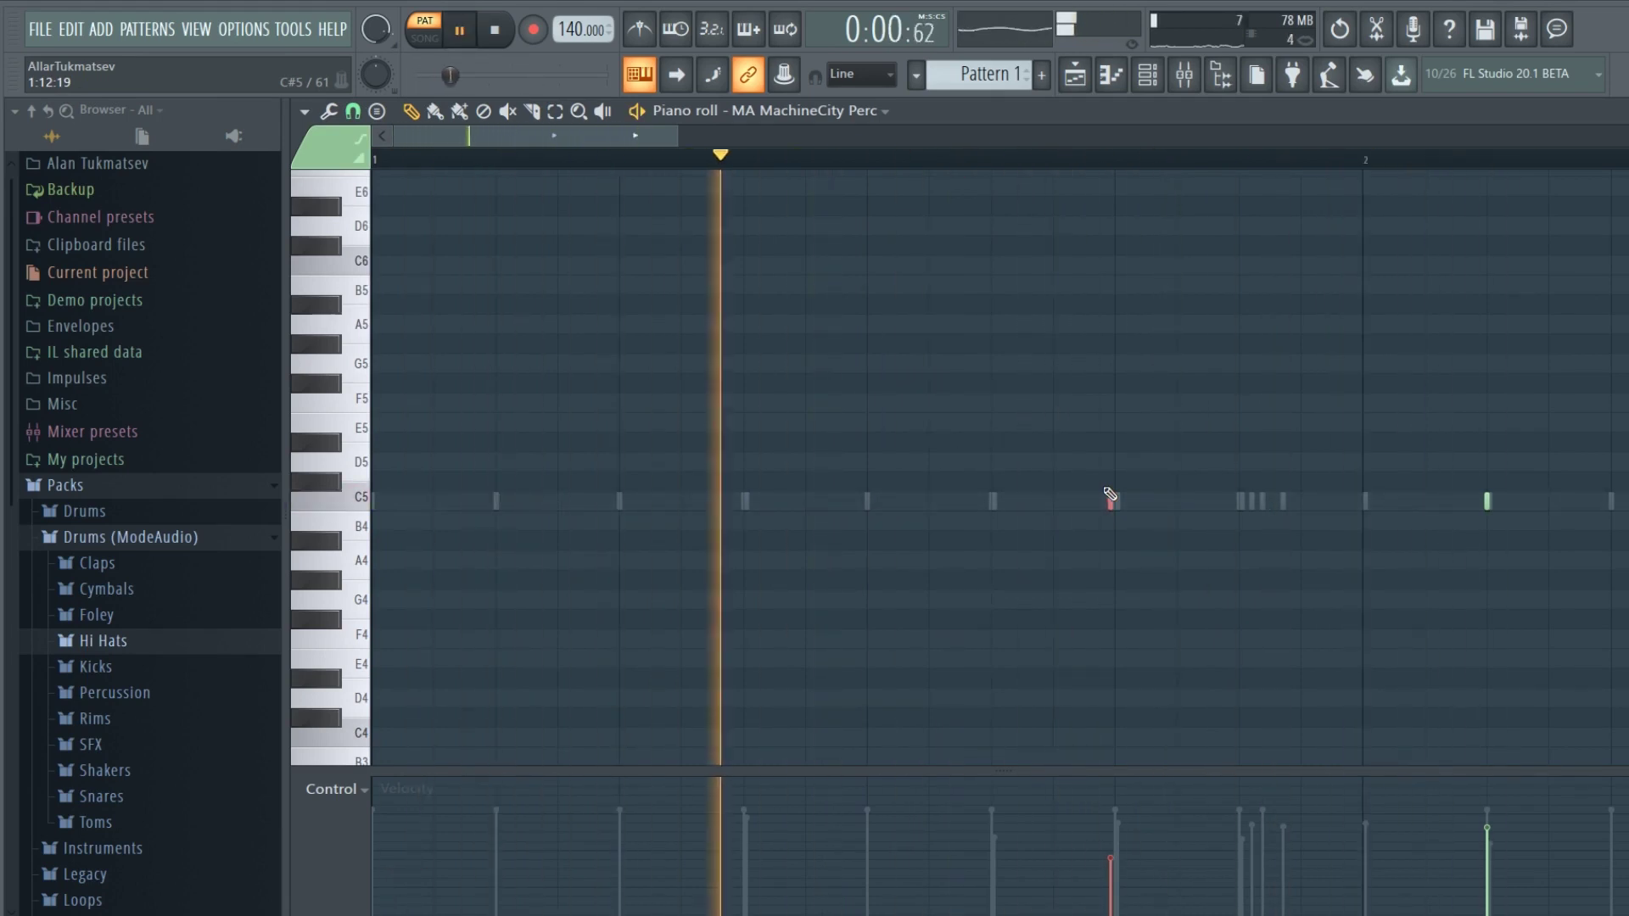
click(1110, 468)
Stop playback, return to the channel rack and open MA Swamp Perc's notes in the piano roll.
drag(677, 135, 1245, 159)
click(196, 29)
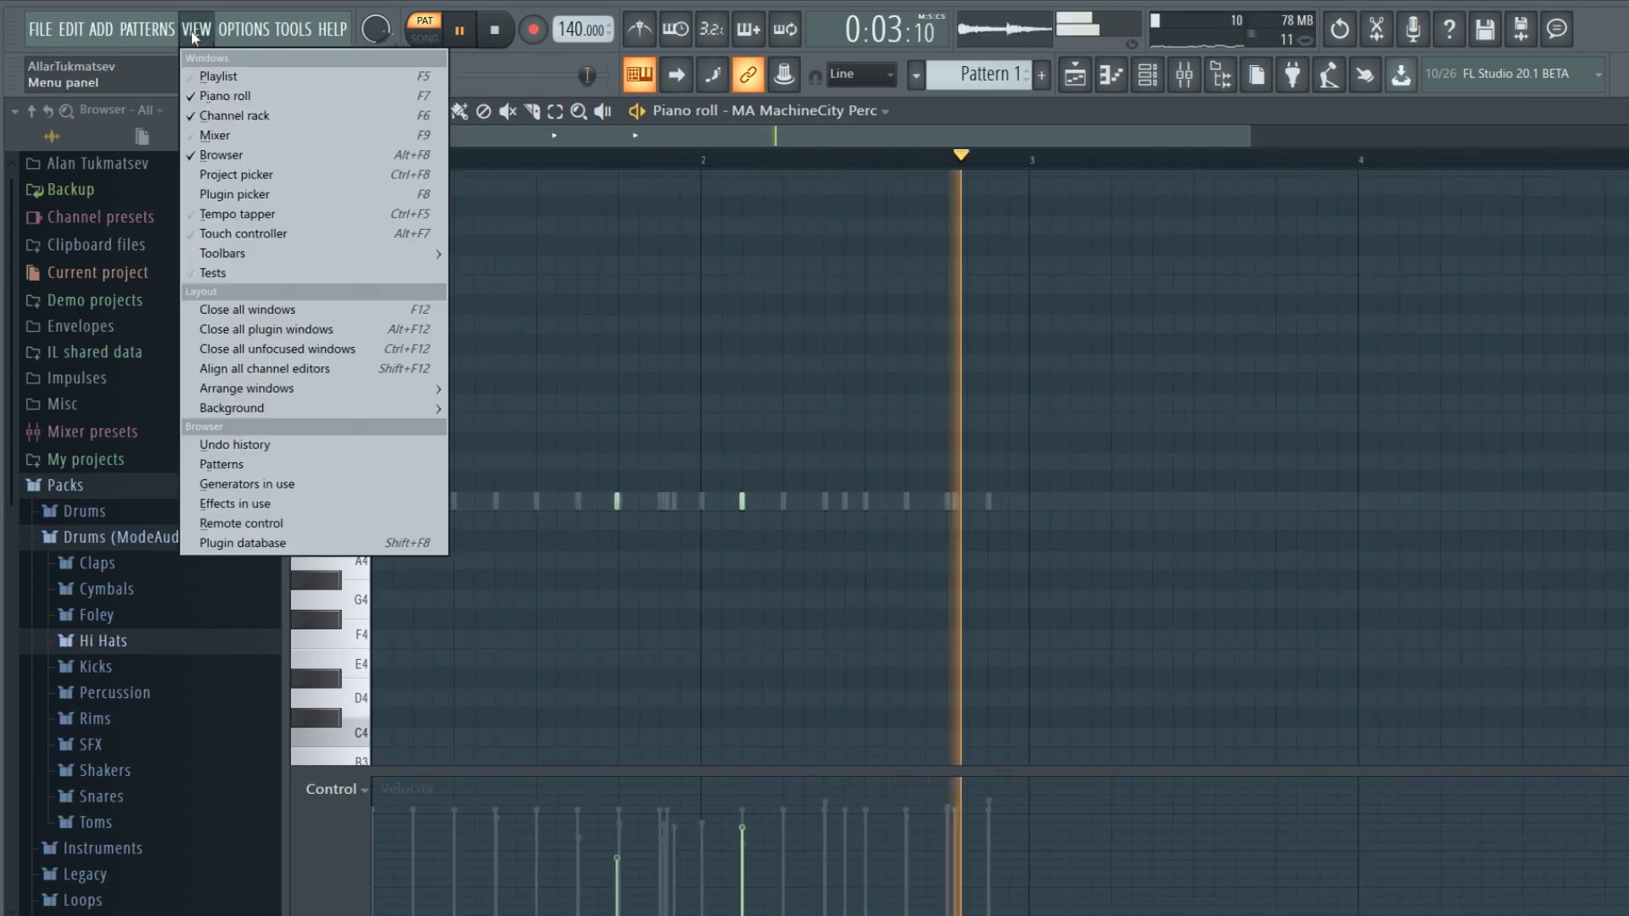
click(233, 91)
key(space)
click(631, 472)
right_click(589, 476)
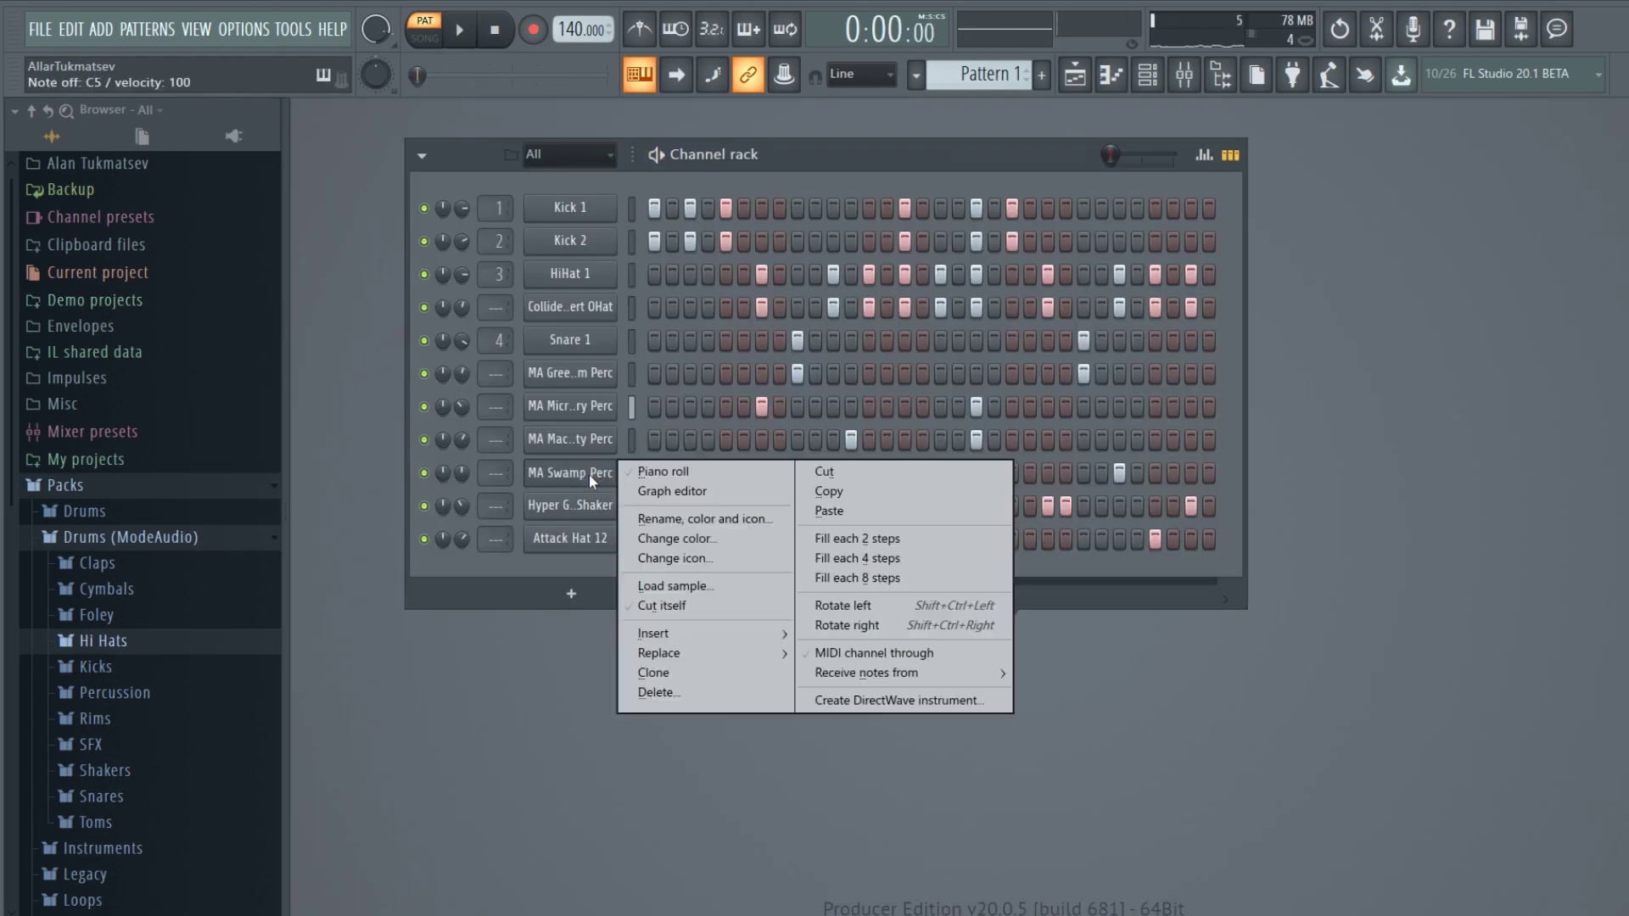
click(594, 468)
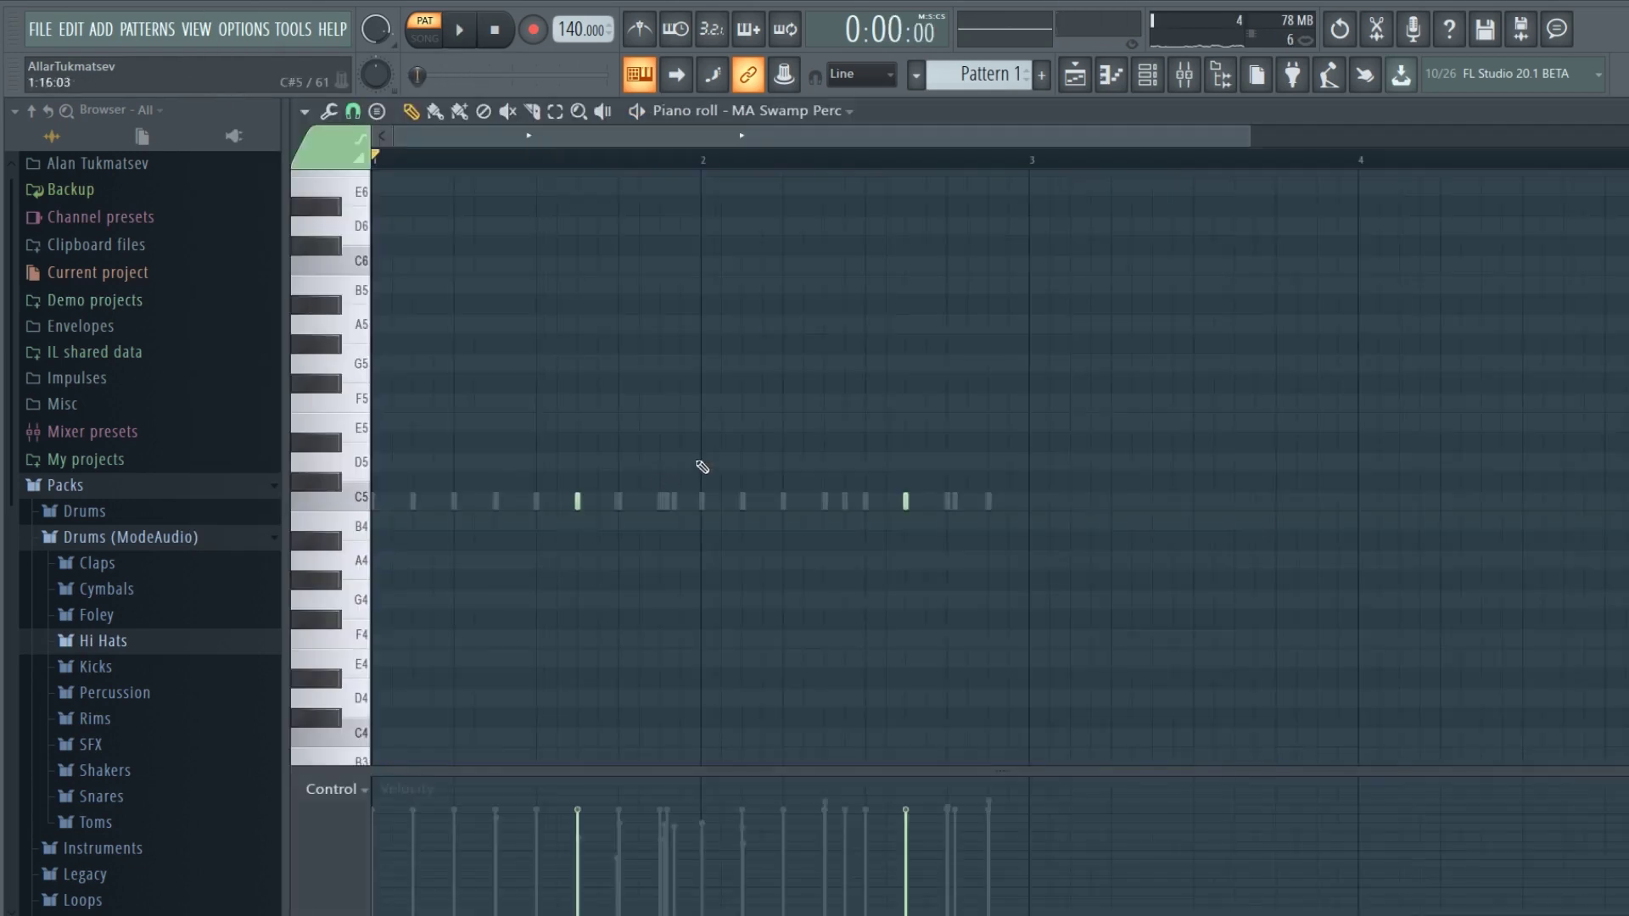
Lower the velocities of both MA Swamp Perc notes, the second slightly more, and audition the pattern in the channel rack.
click(583, 830)
key(space)
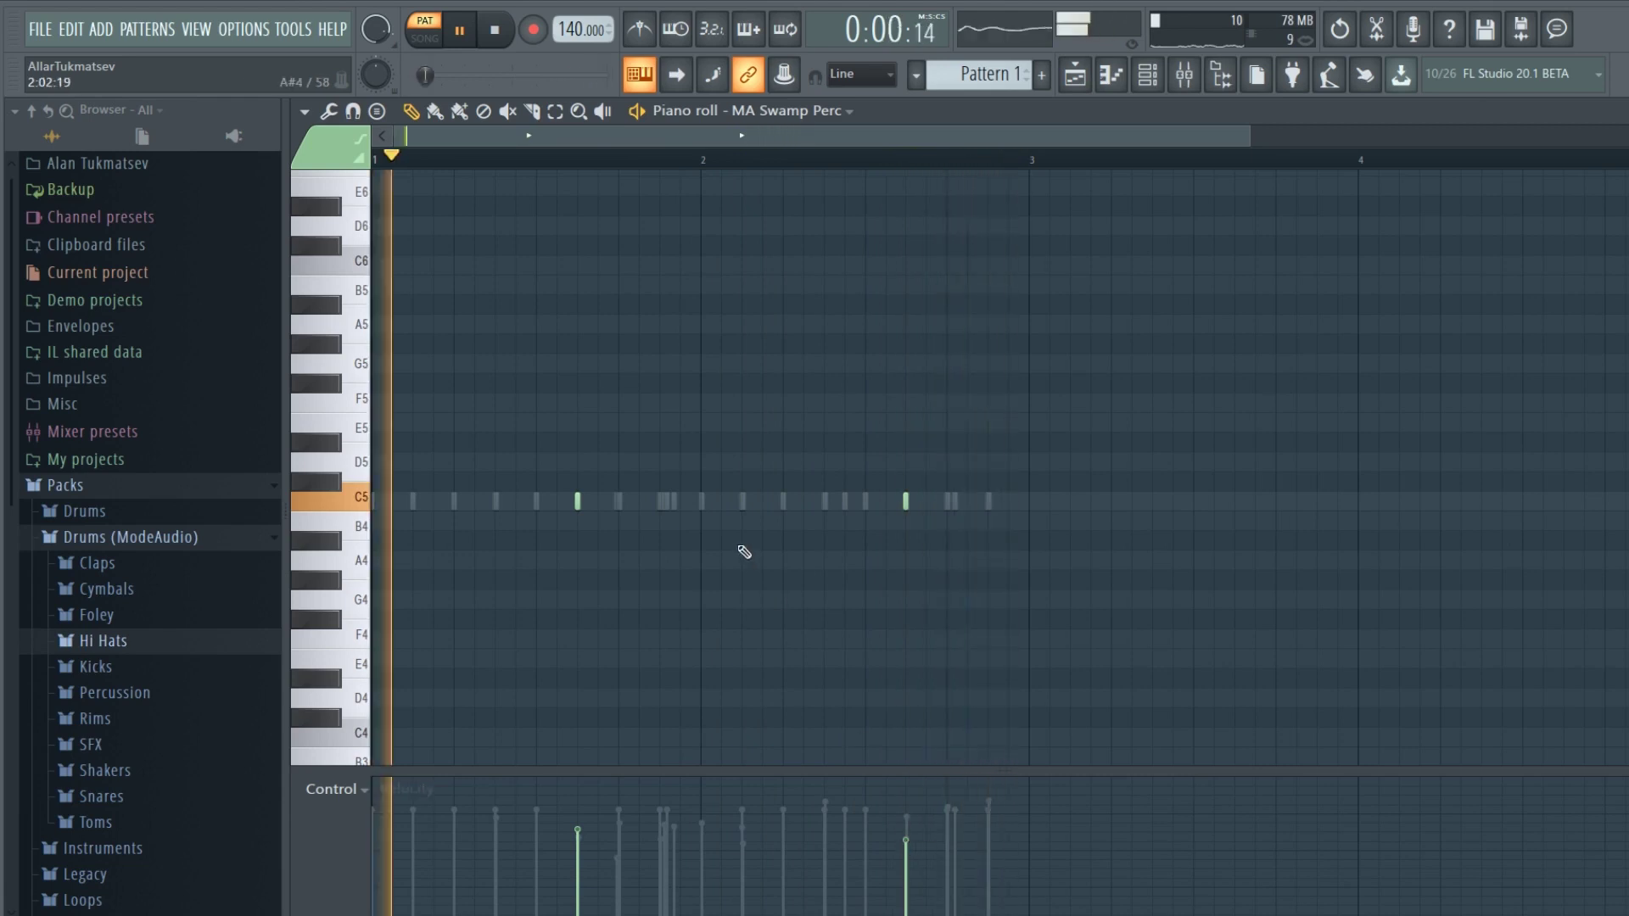
click(196, 29)
click(240, 120)
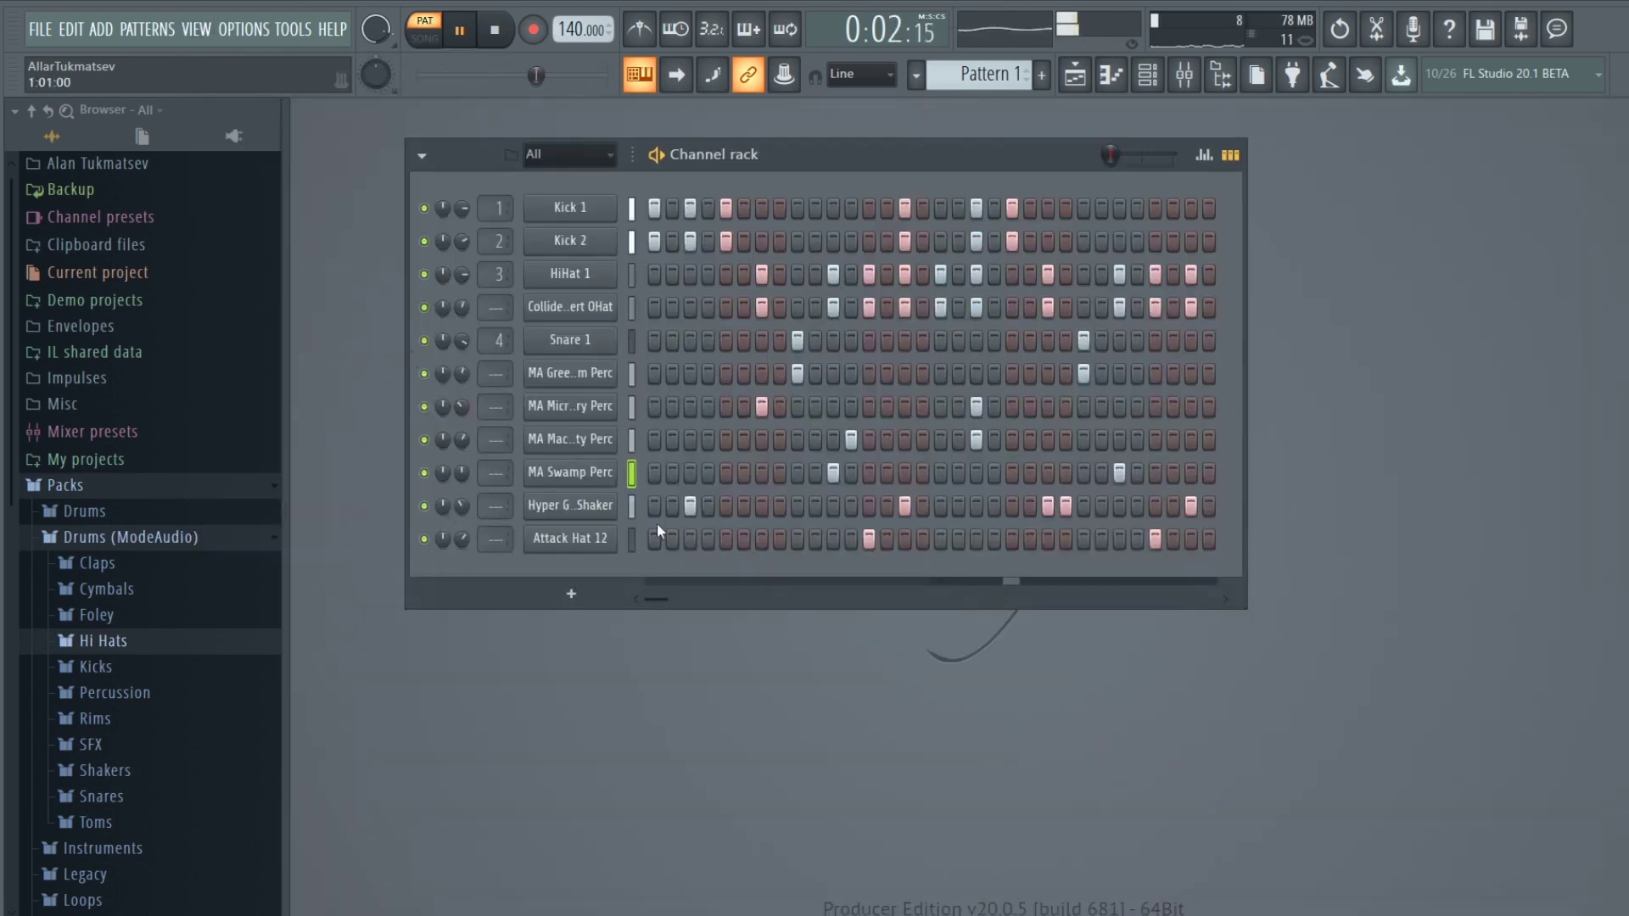
key(space)
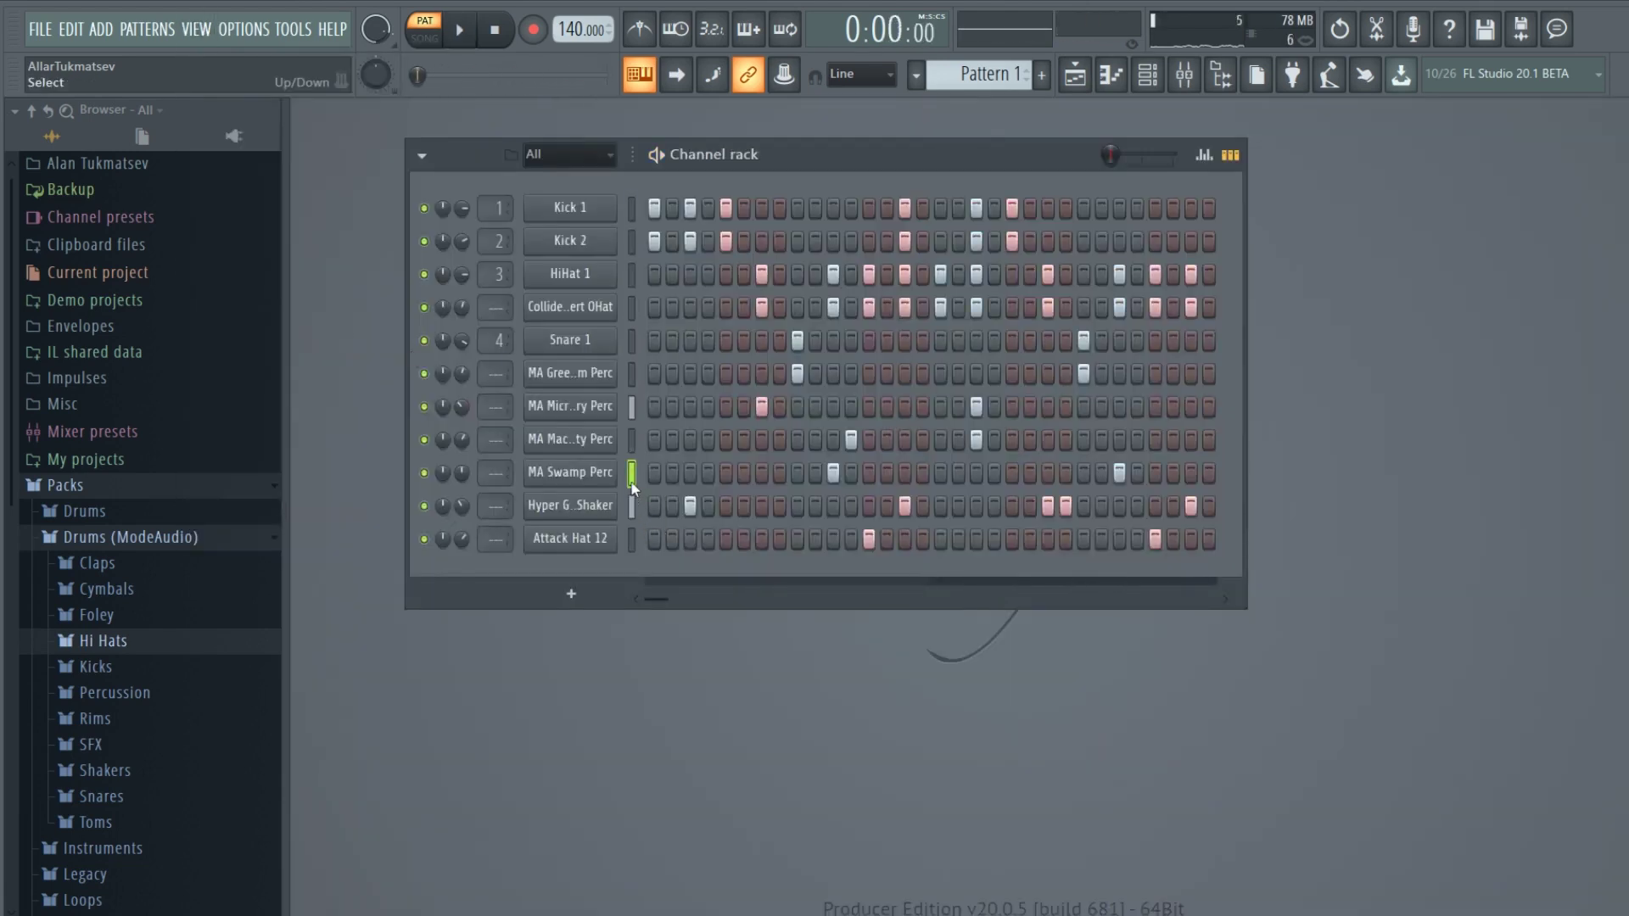
Raise Attack Hat 12's time Shift slightly in its sampler settings, audition the pattern and close the sampler window.
click(607, 538)
click(490, 347)
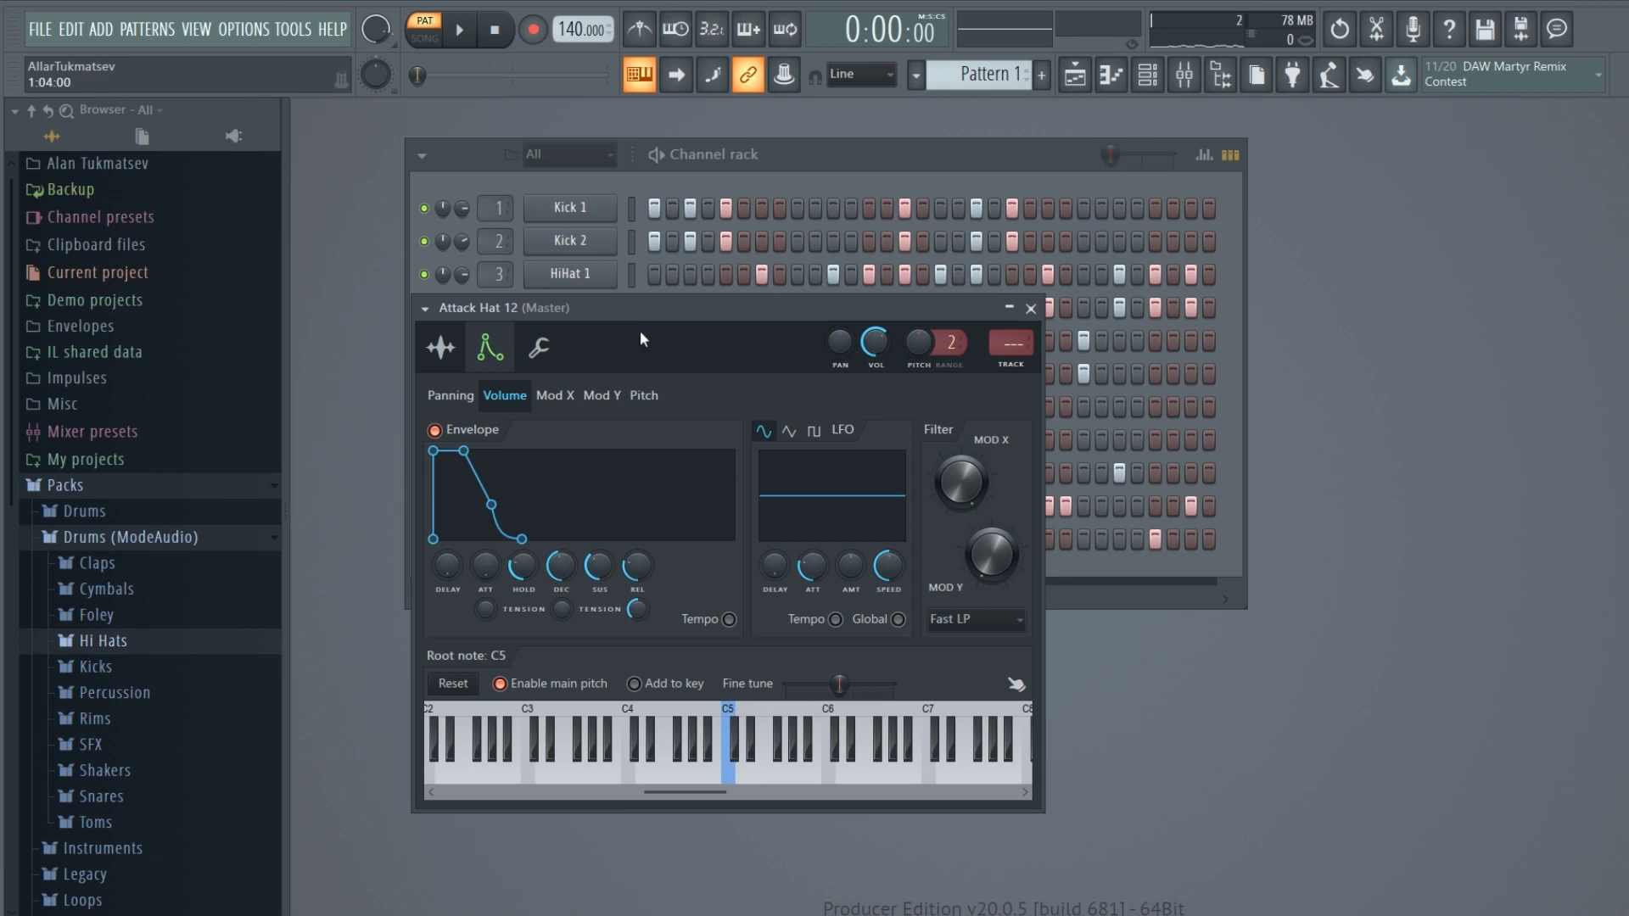
click(539, 348)
drag(836, 438, 837, 431)
key(space)
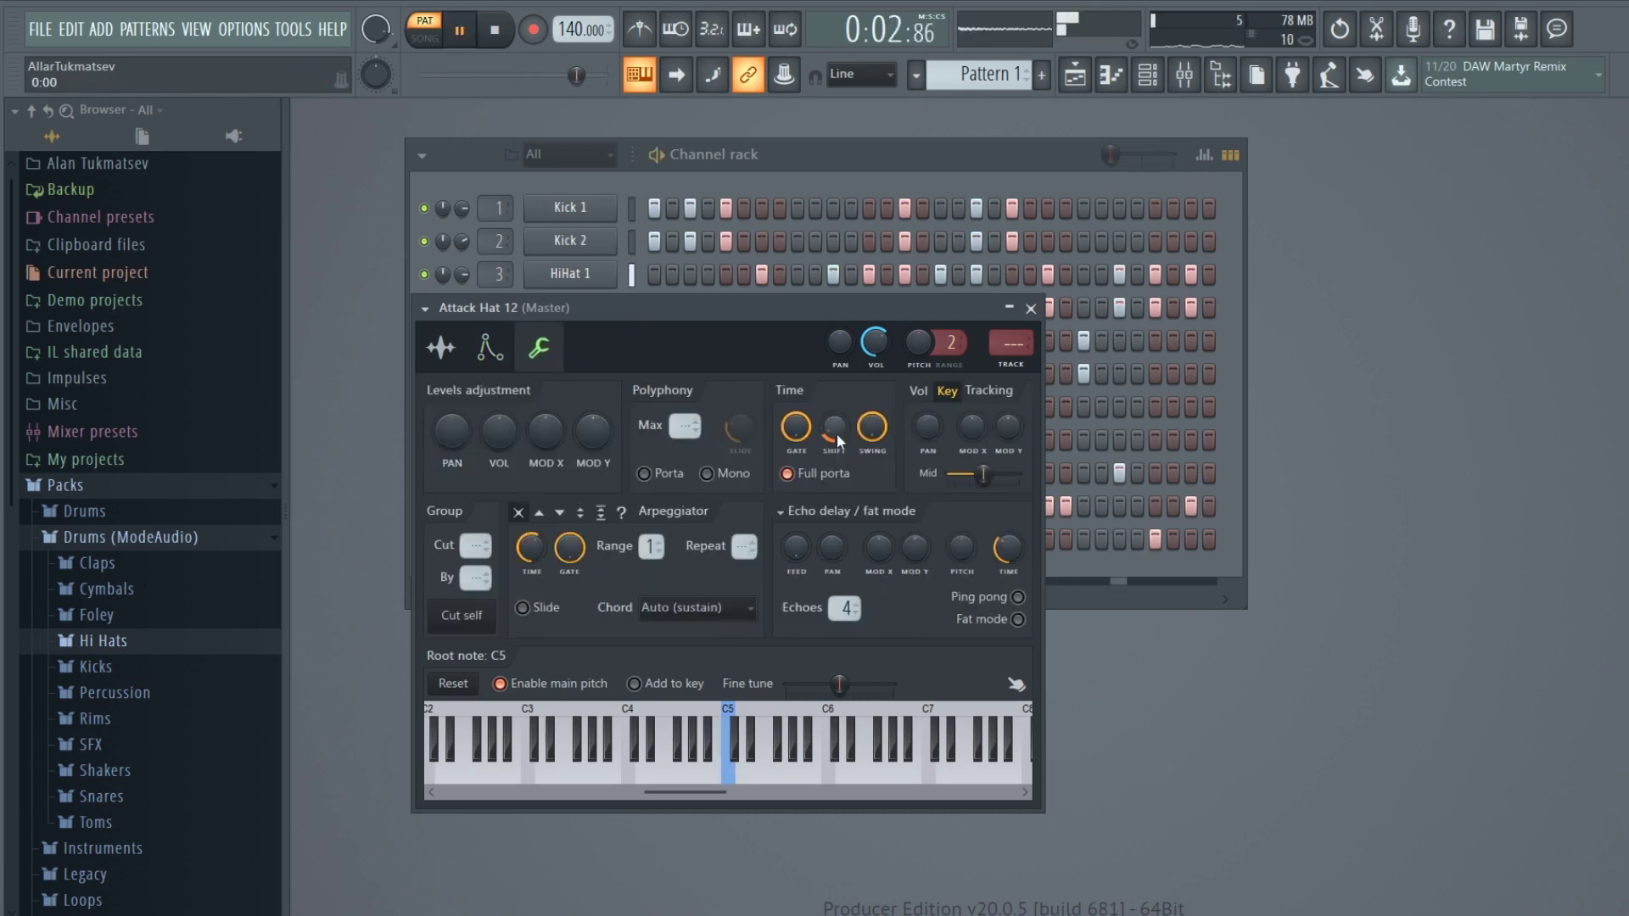
click(1031, 309)
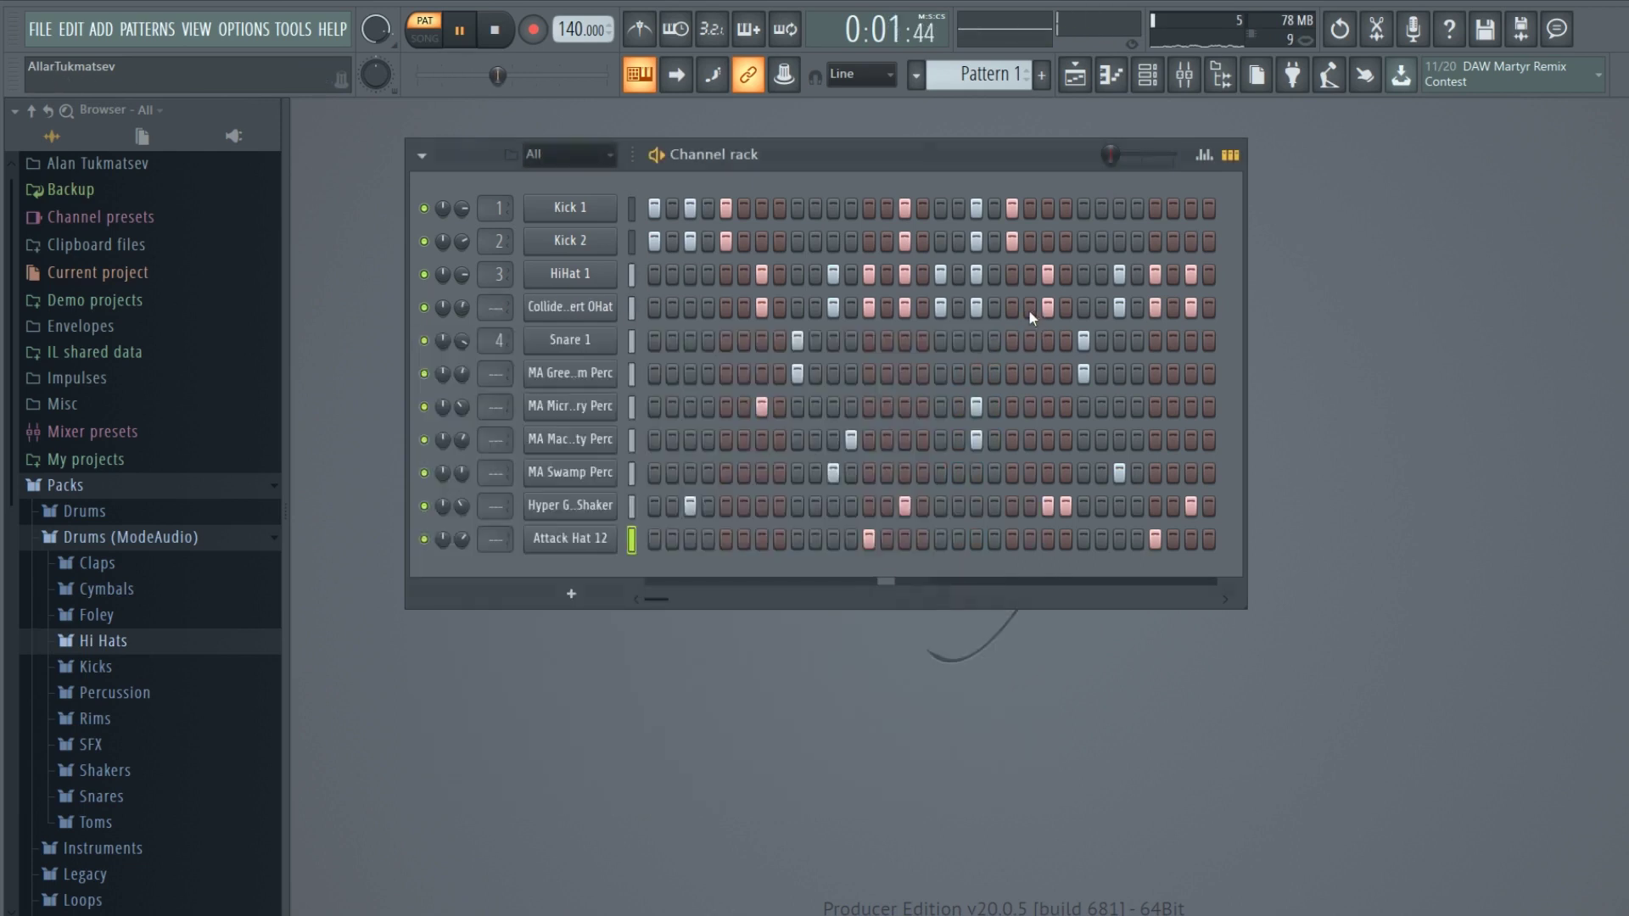
key(space)
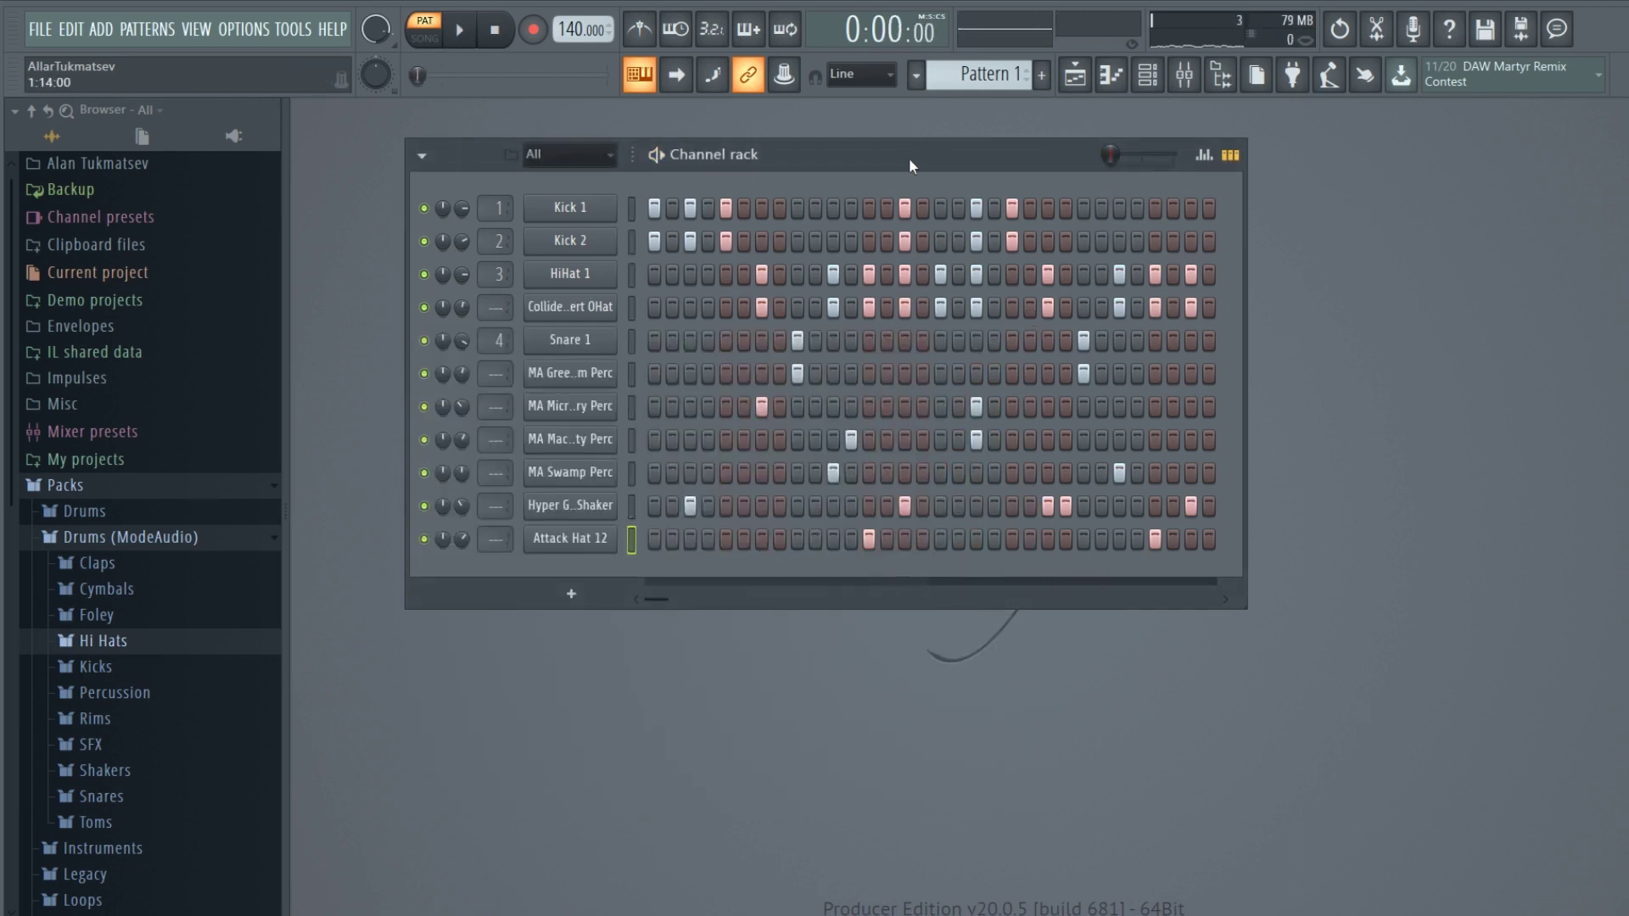
Collapse the Drums (ModeAudio) and Packs folders in the browser and shift the channel rack slightly.
click(132, 538)
click(68, 485)
drag(858, 160, 852, 161)
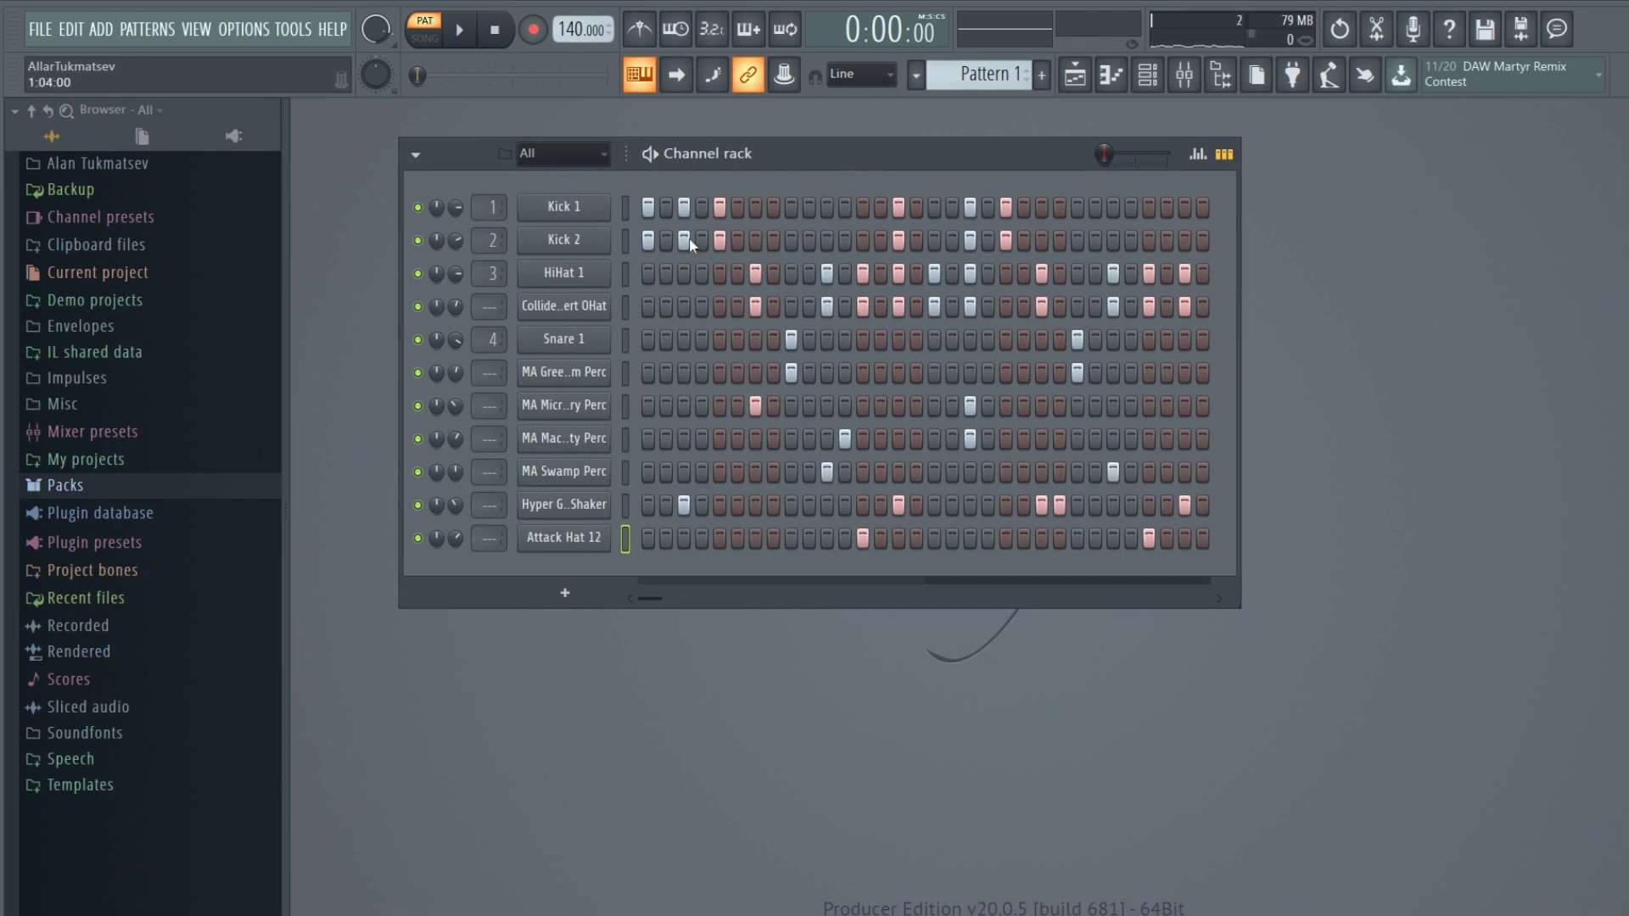
Select every channel in the rack, open the mixer and bring the channel rack back in front of it.
drag(625, 207, 625, 530)
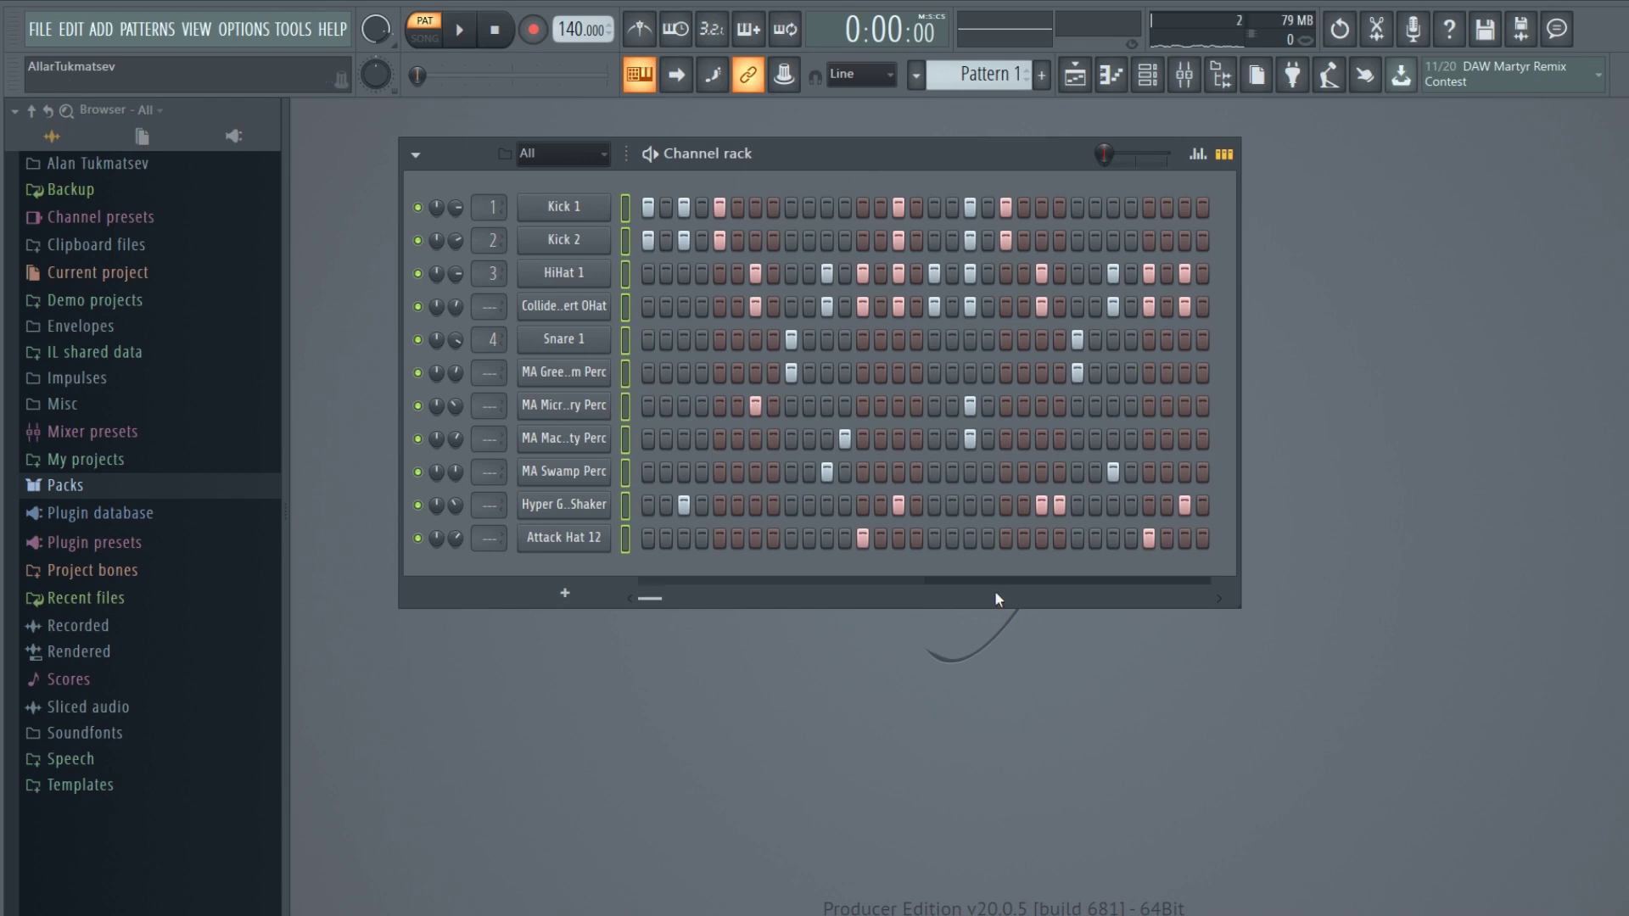
click(1186, 80)
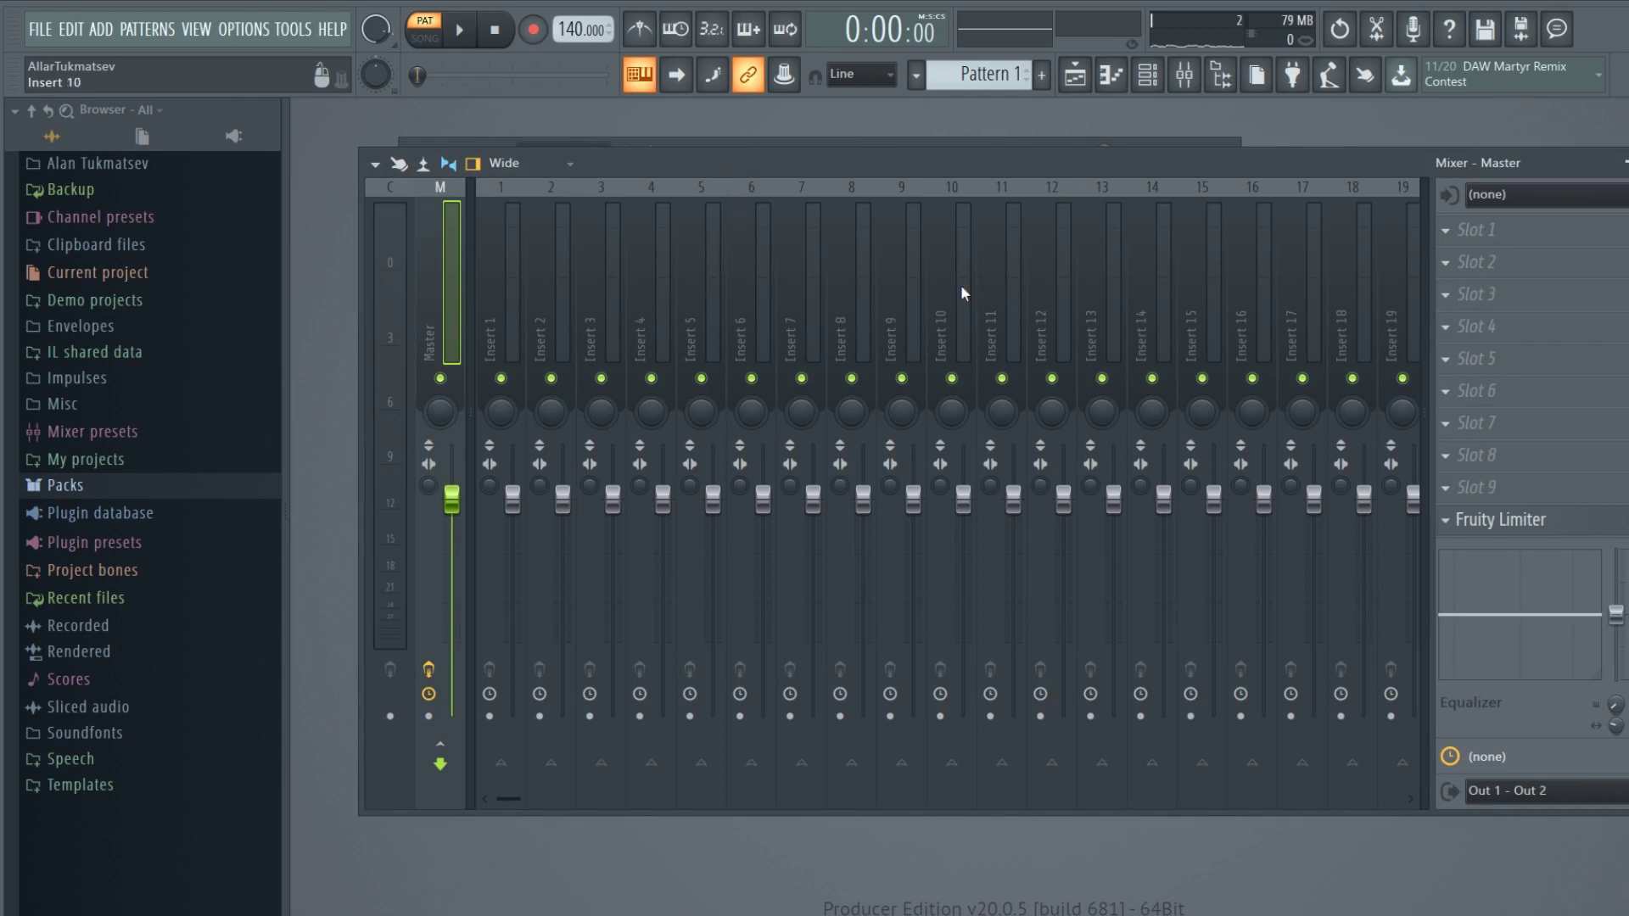
click(842, 142)
Select the Snare 1 channel, followed by the MA Gree..m Perc channel layered with it.
click(626, 339)
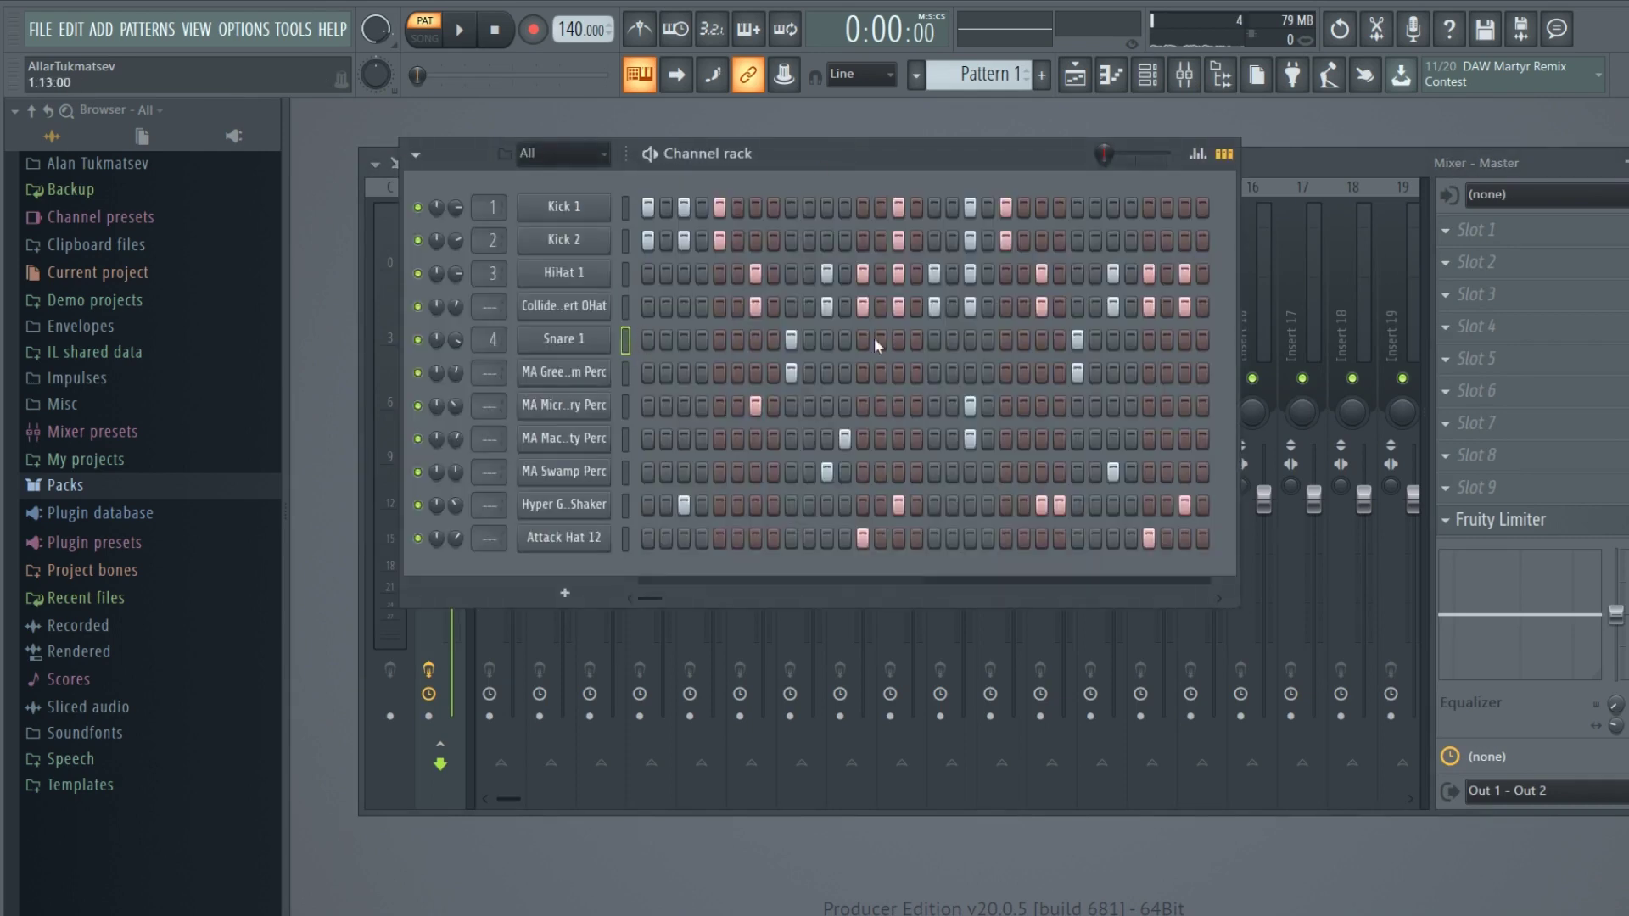
click(626, 373)
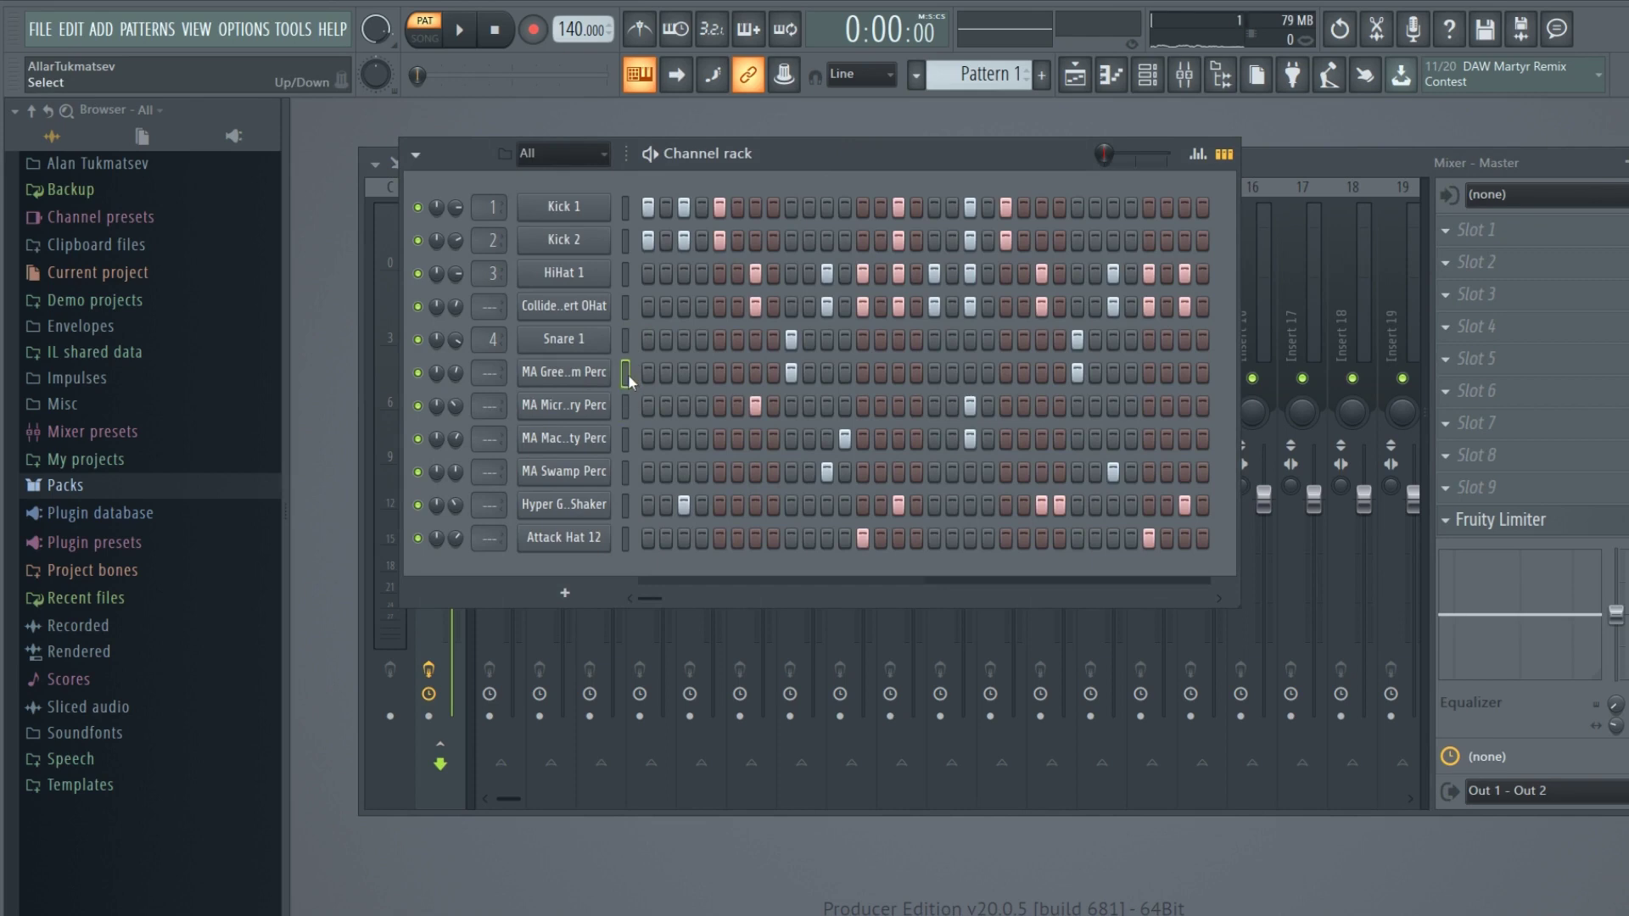